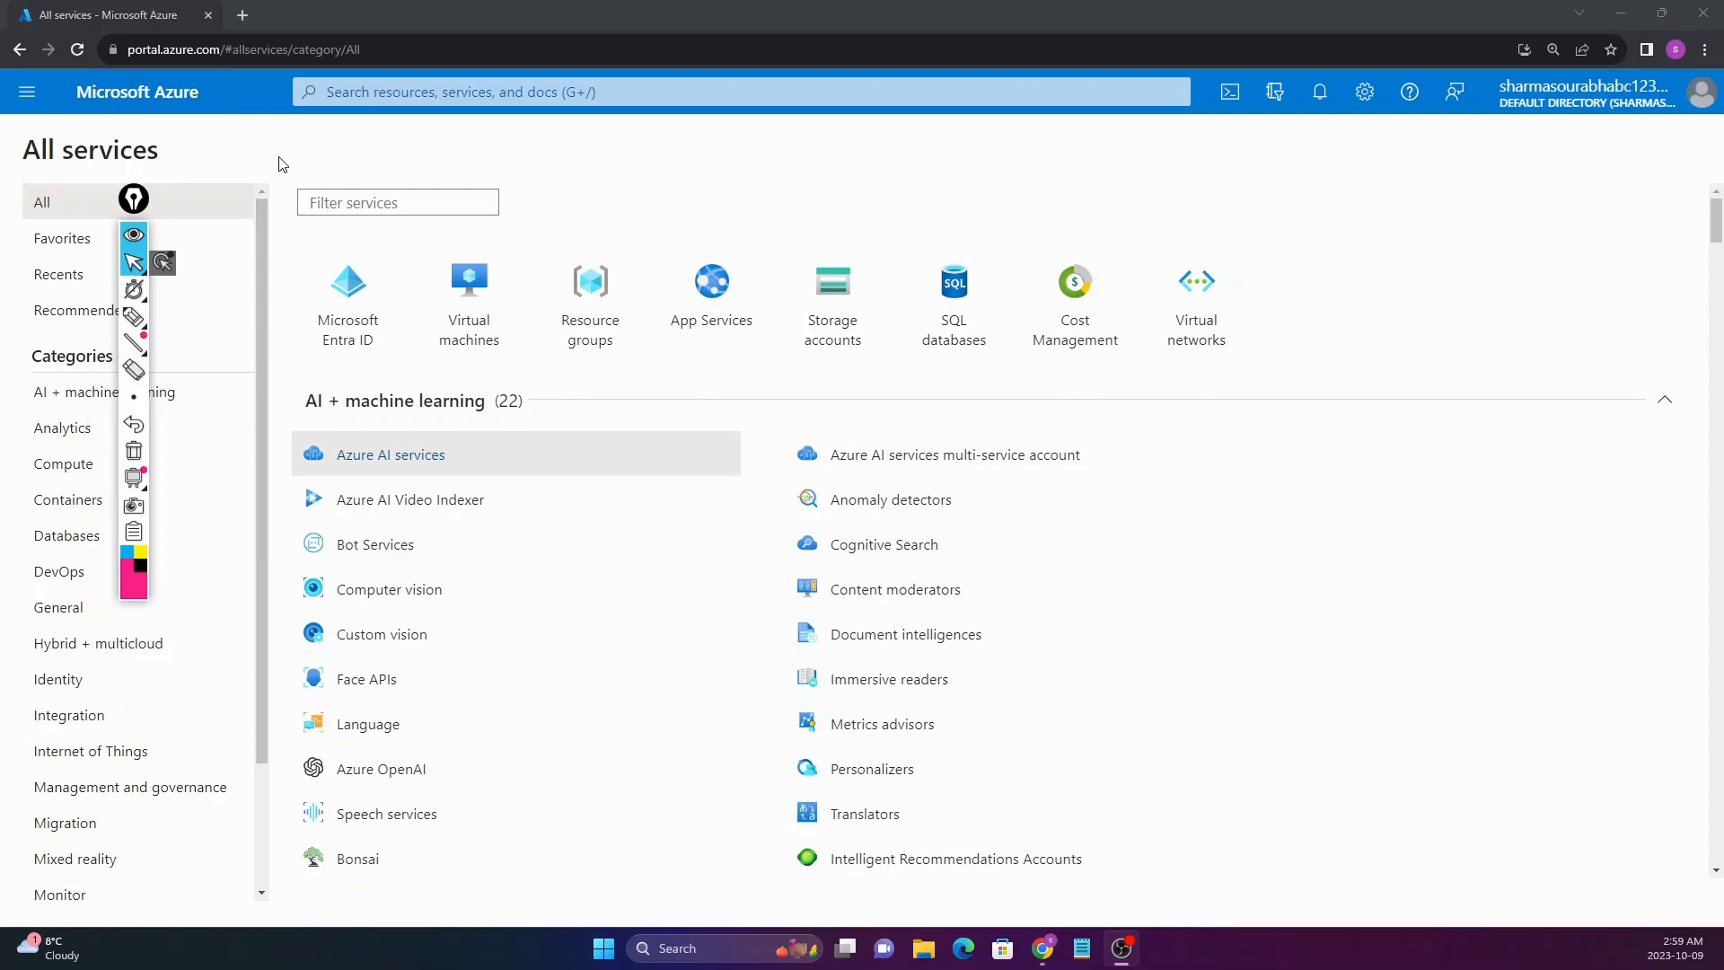
Step: Search 'virtual mac' and open Virtual machine scale sets, which lists 0 items
left_click(363, 93)
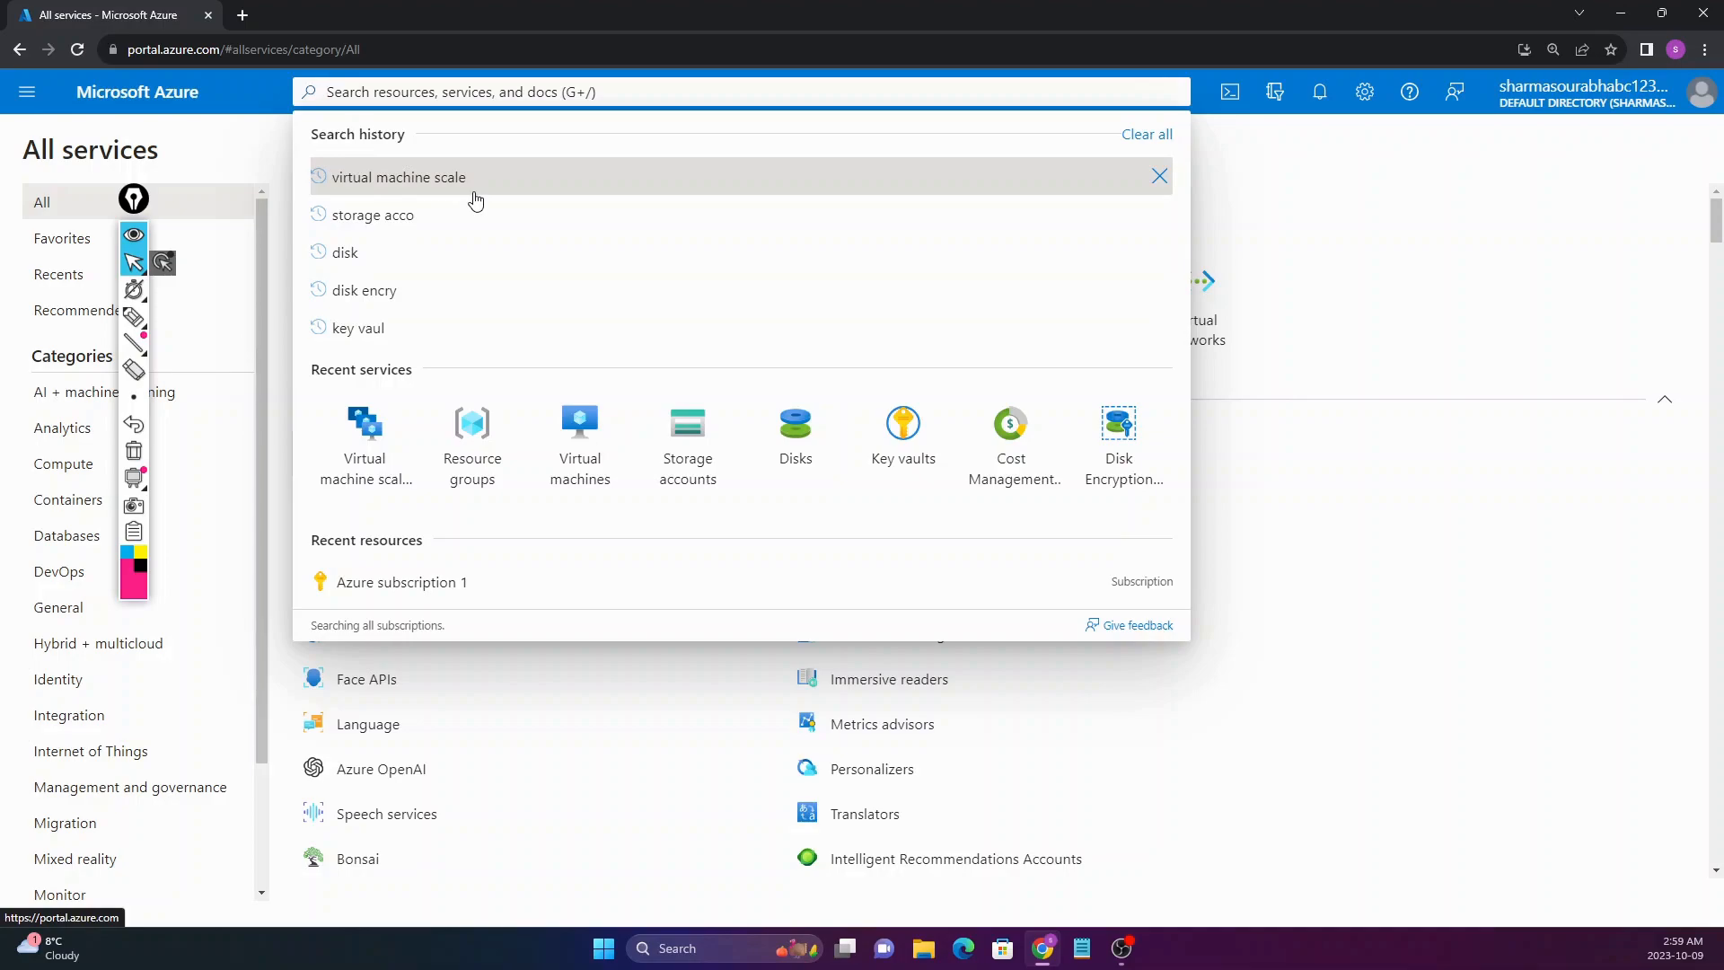
type("virtual mac")
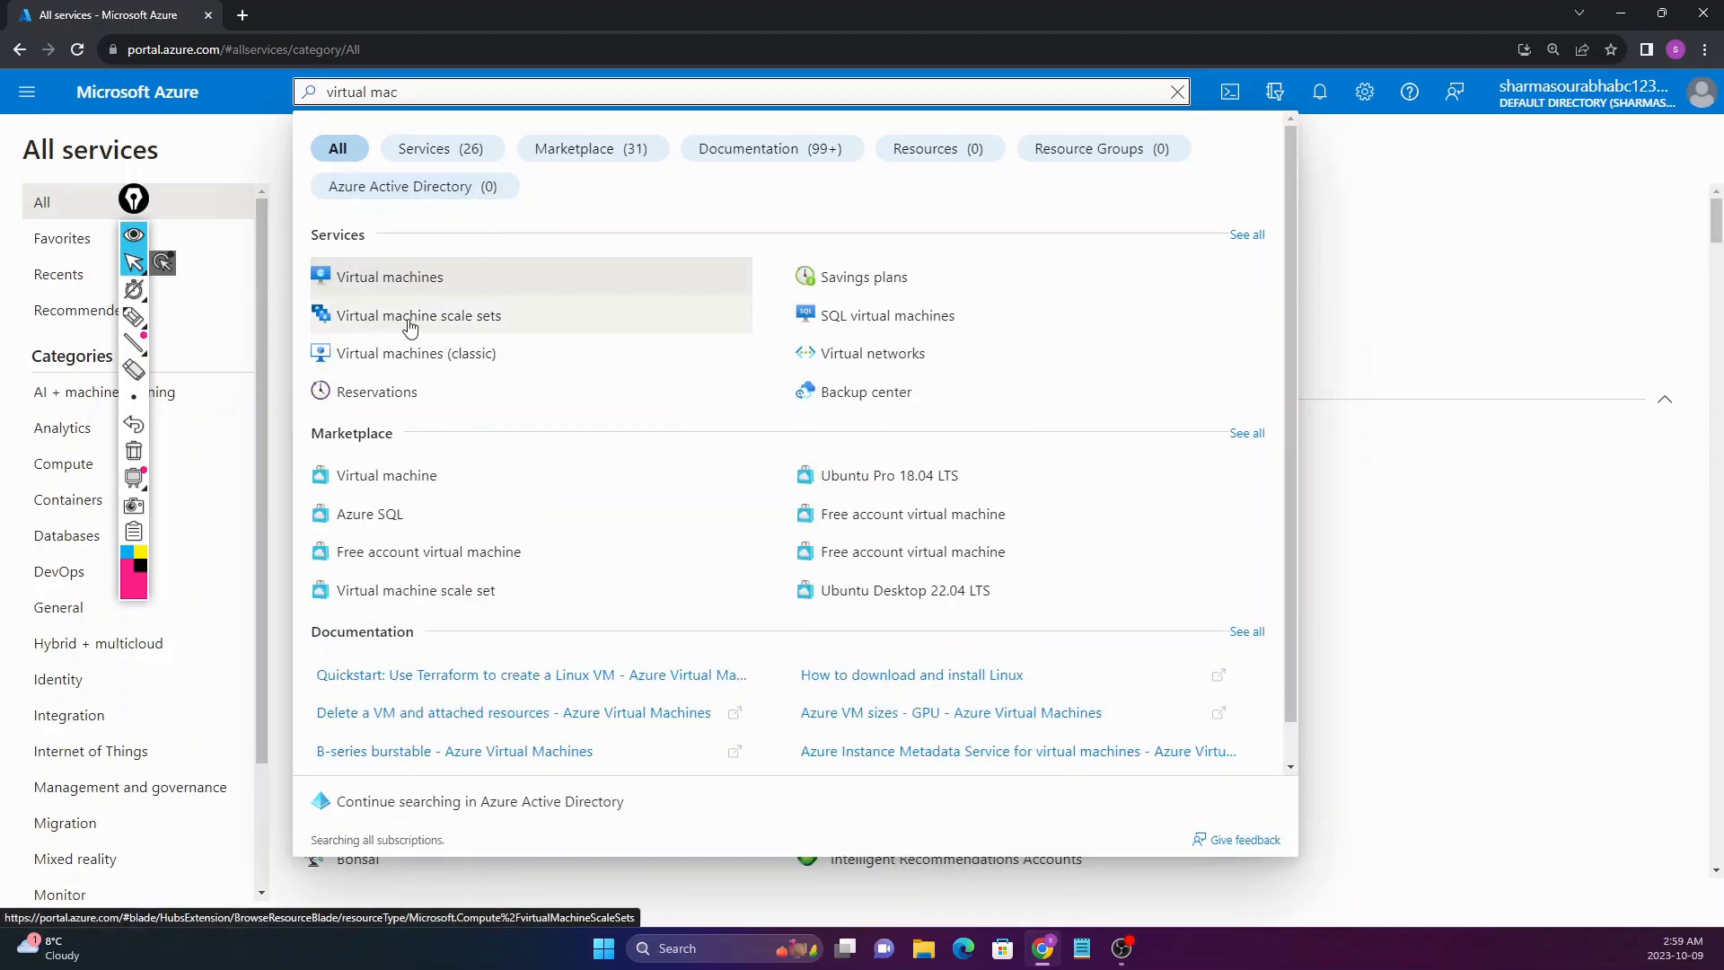
left_click(410, 327)
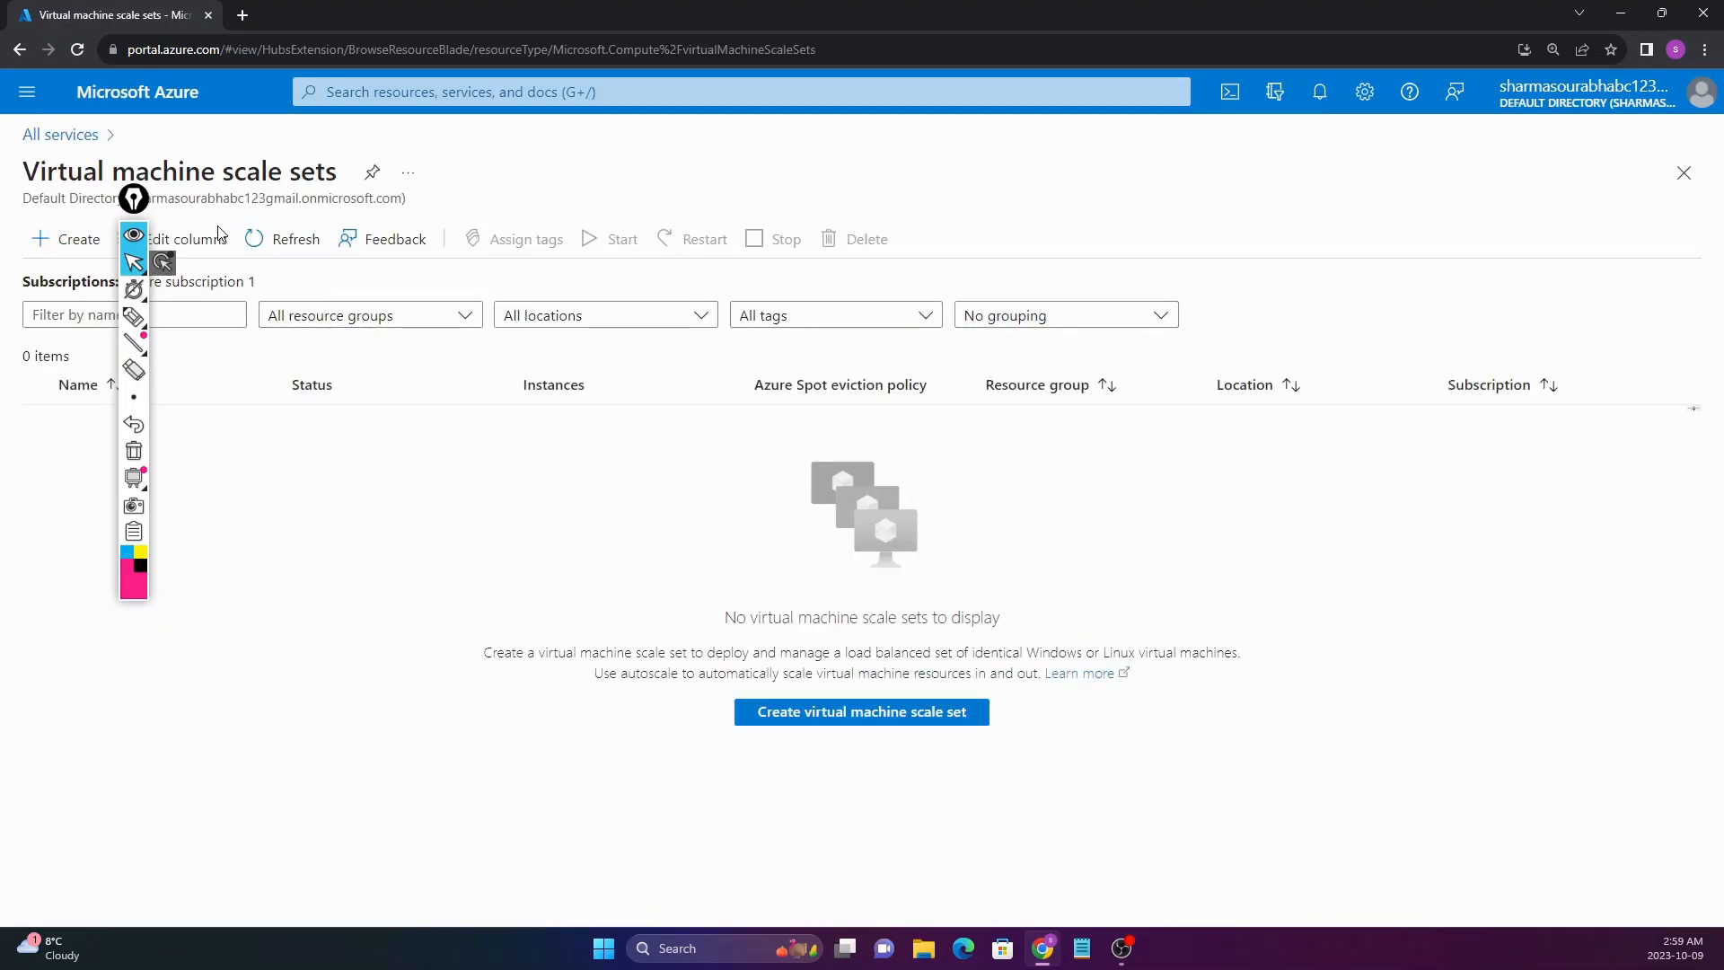
Step: Start a new scale set with + Create and look over the empty Basics form
left_click_drag(141, 207, 67, 436)
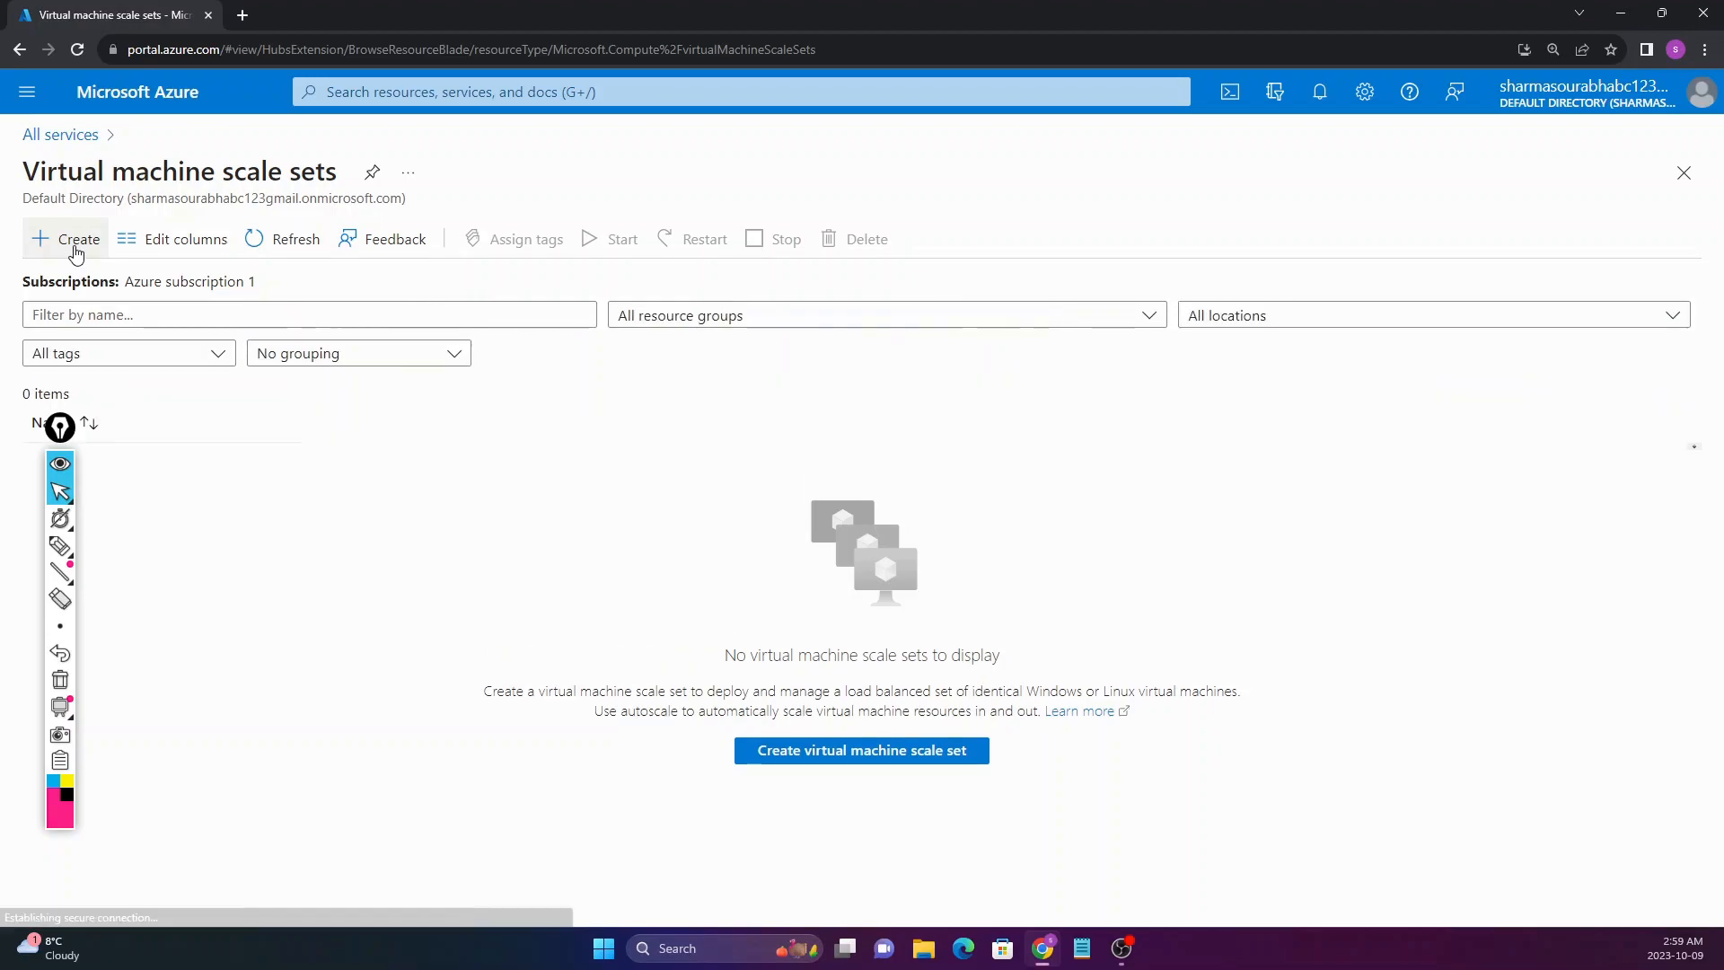
left_click(76, 253)
mouse_move(72, 428)
left_mouse_down()
mouse_move(105, 406)
mouse_move(1404, 366)
mouse_move(1648, 215)
left_mouse_up()
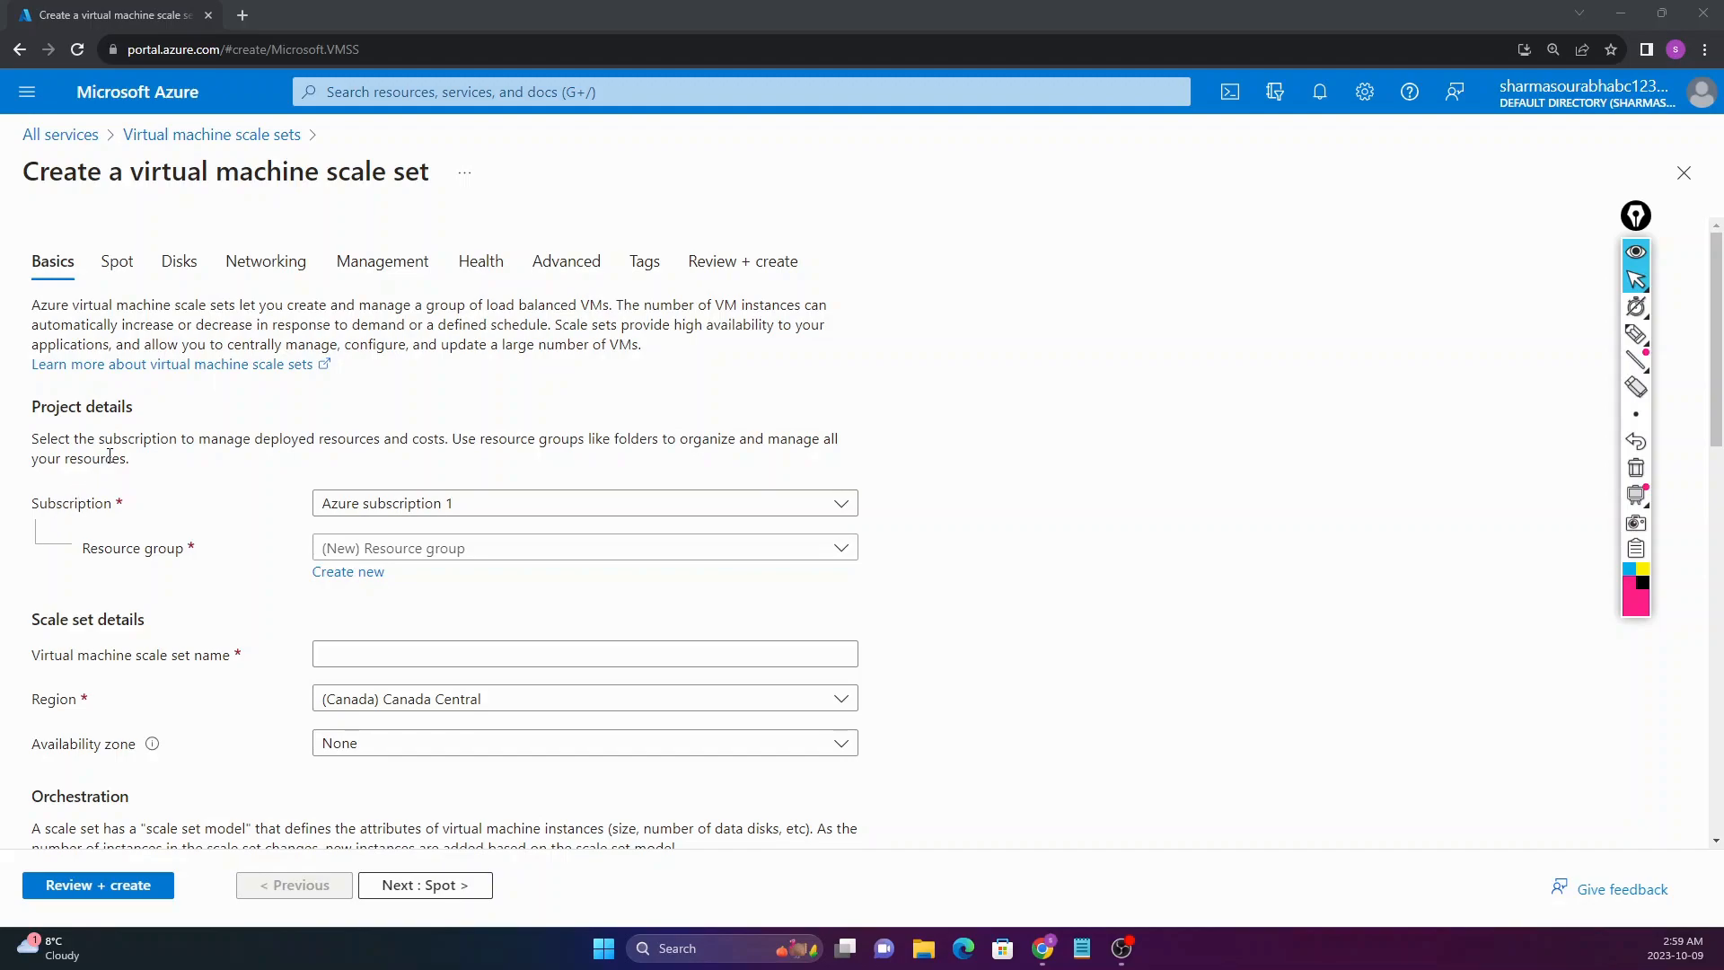
scroll(109, 456, "down", 1)
scroll(54, 385, "down", 8)
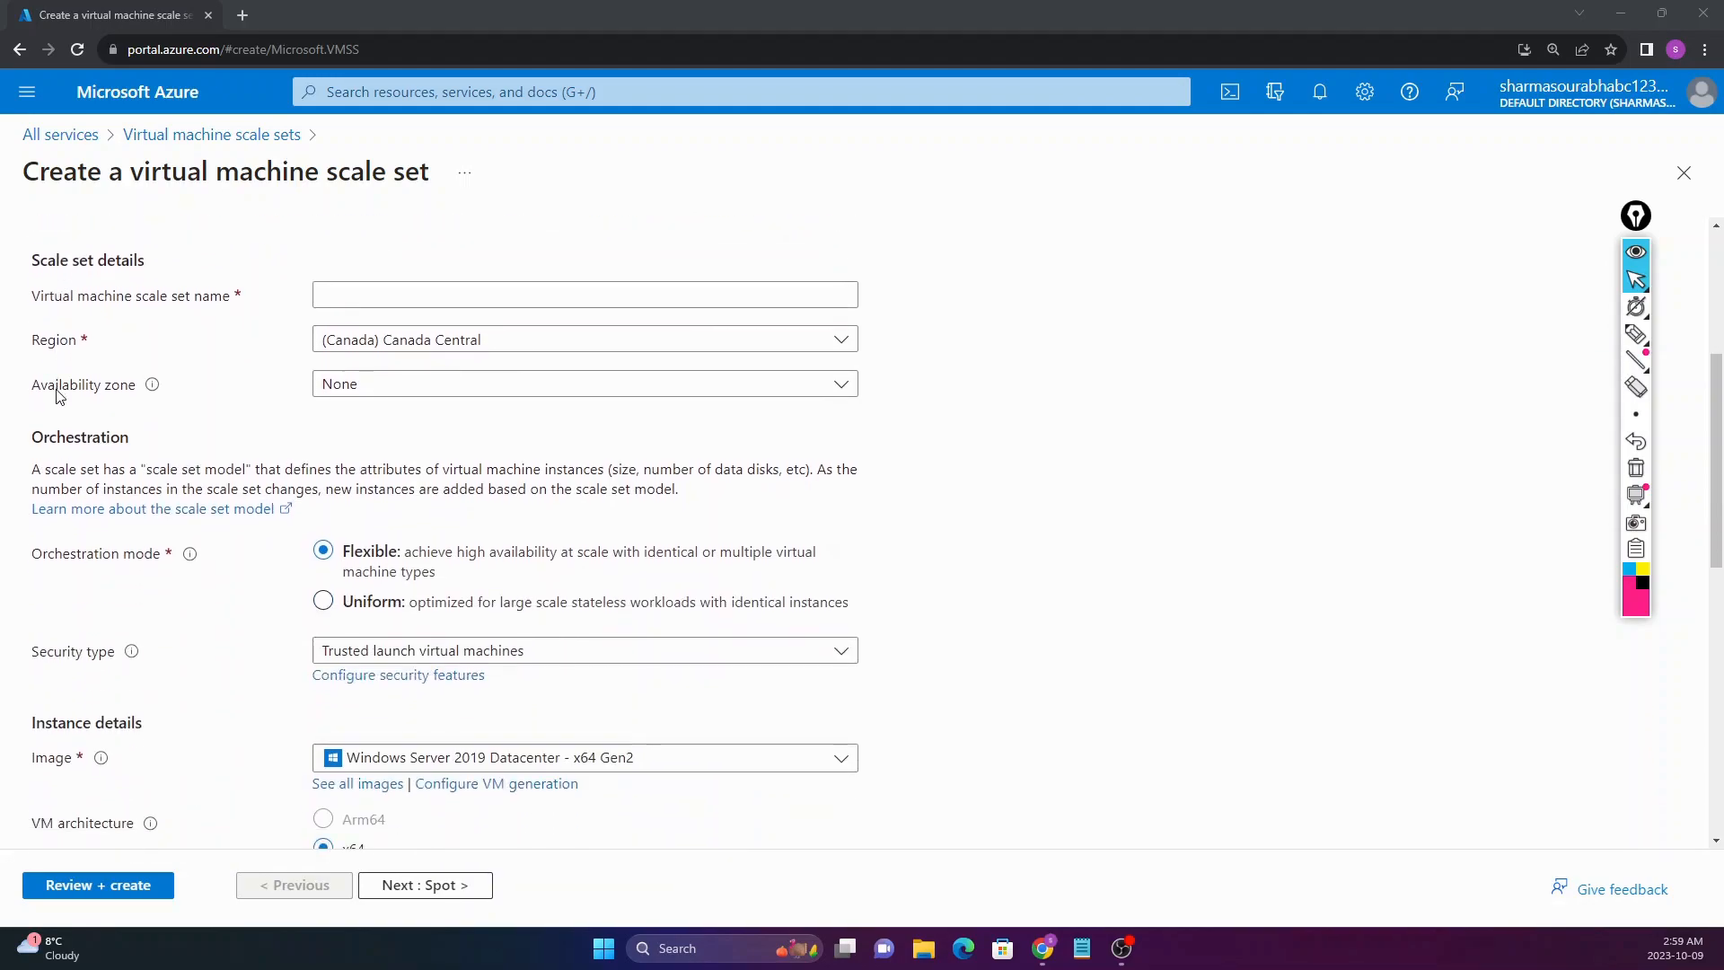
scroll(59, 397, "up", 6)
scroll(59, 397, "up", 3)
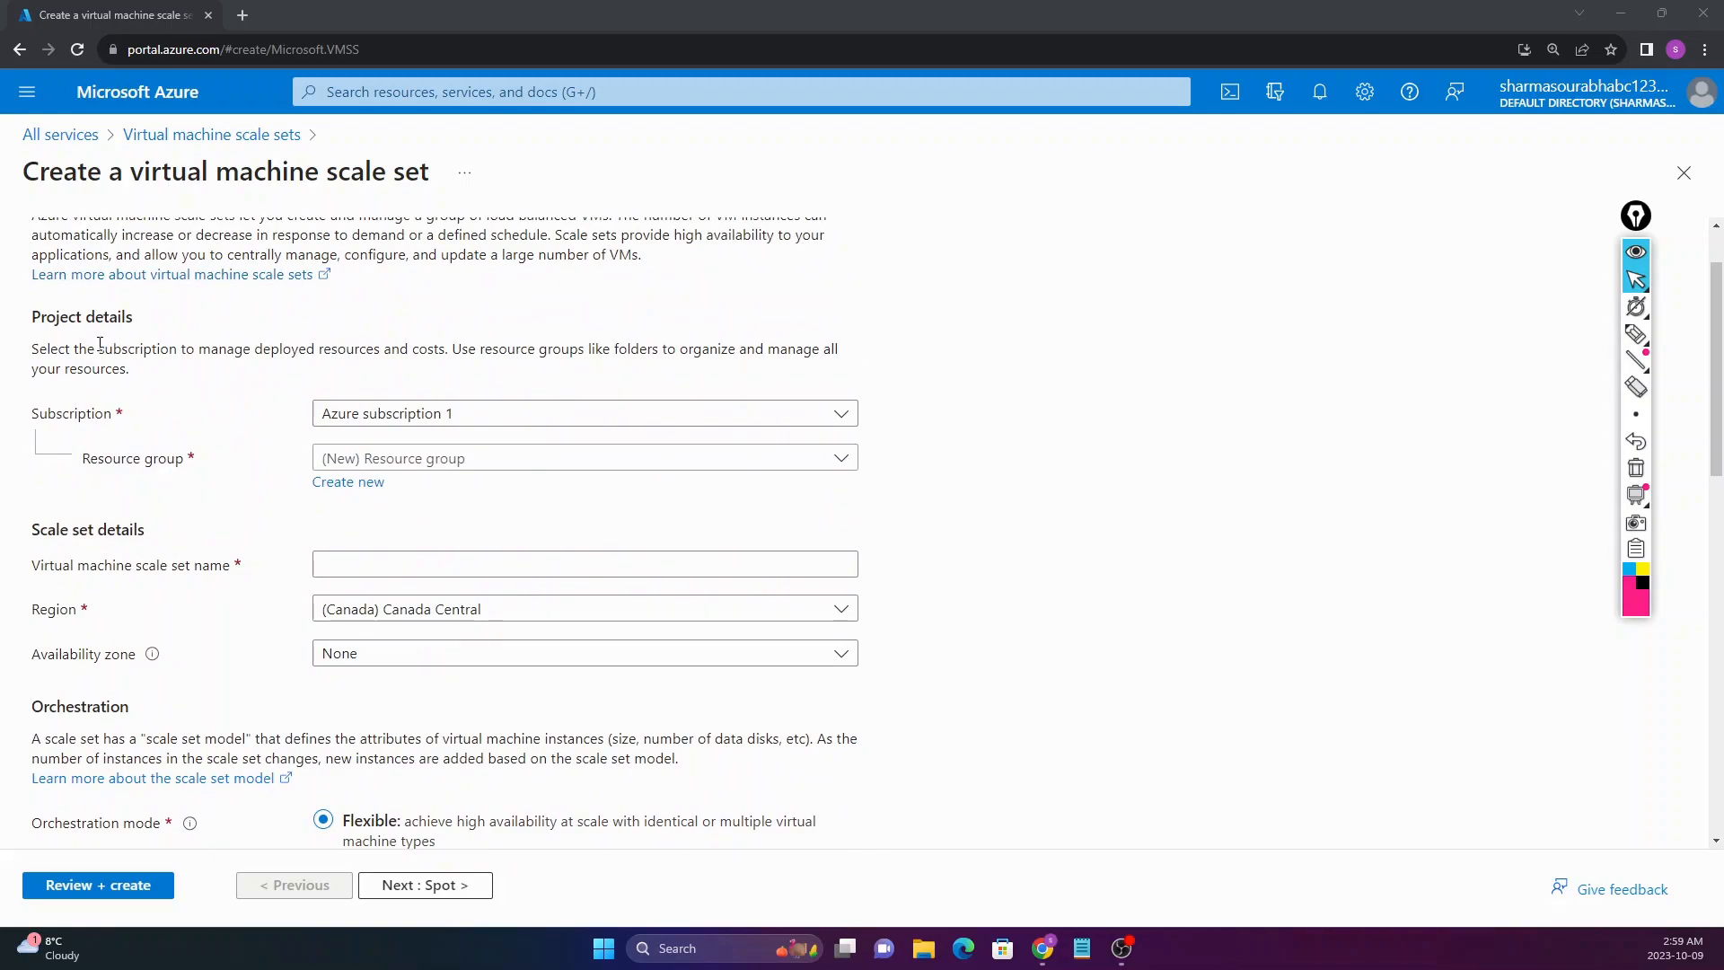
scroll(99, 342, "up", 1)
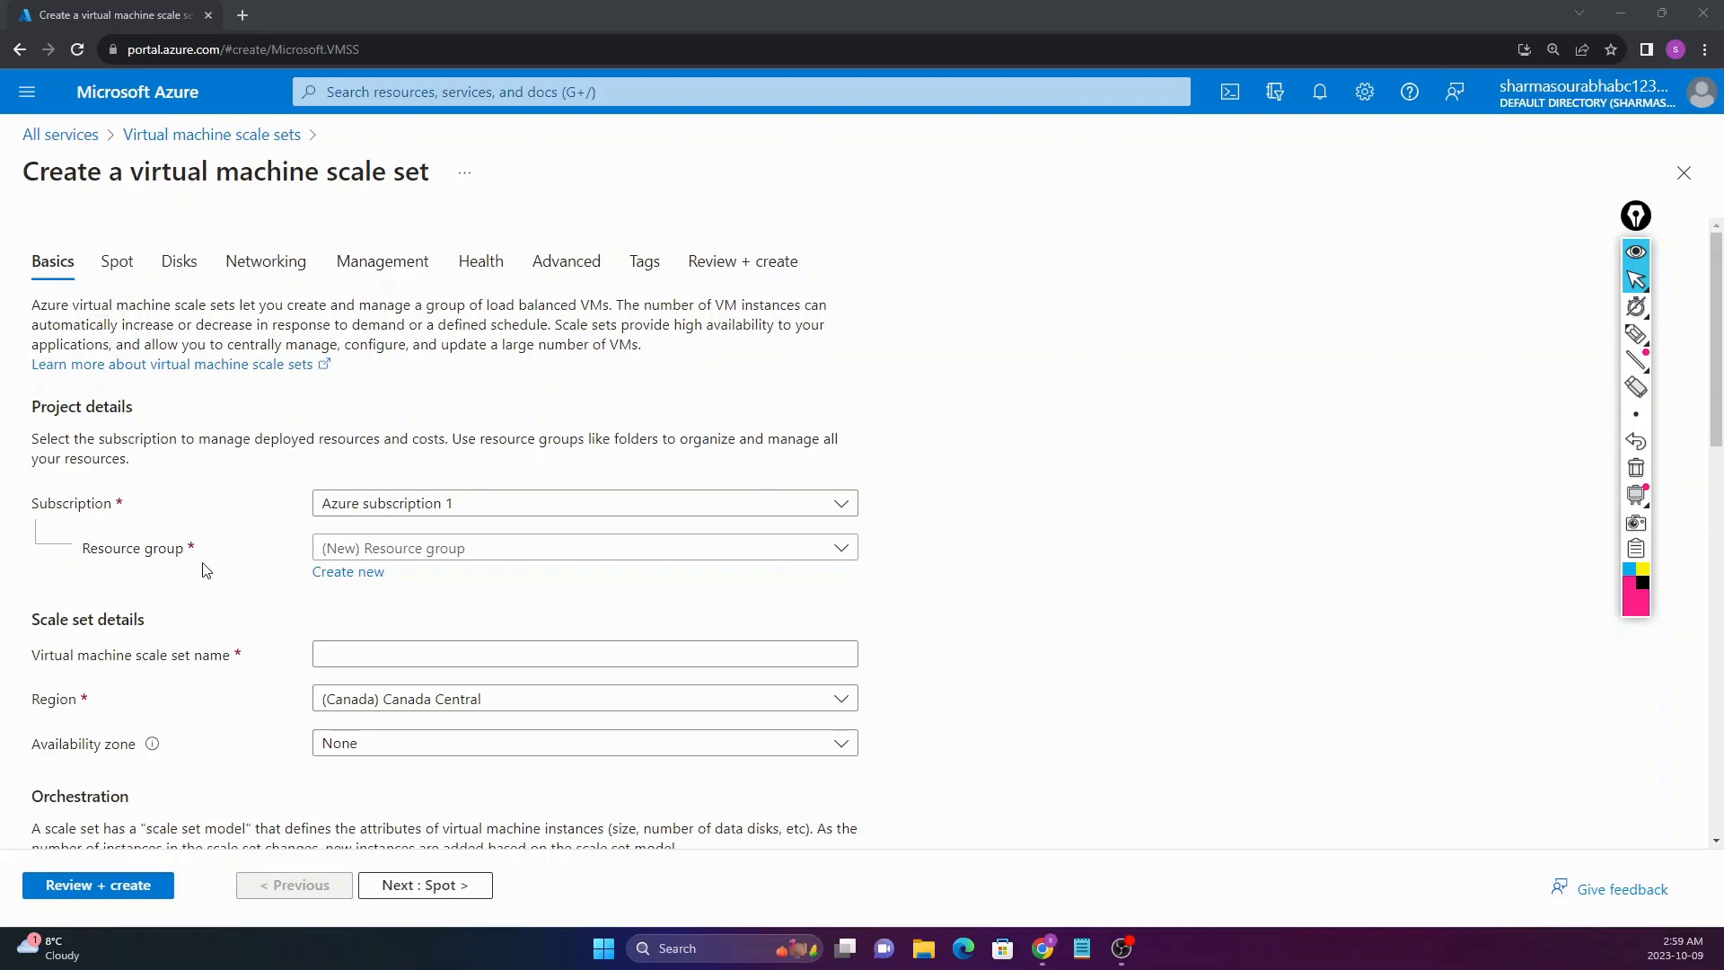
Step: Create a new resource group named TEST
left_click(346, 572)
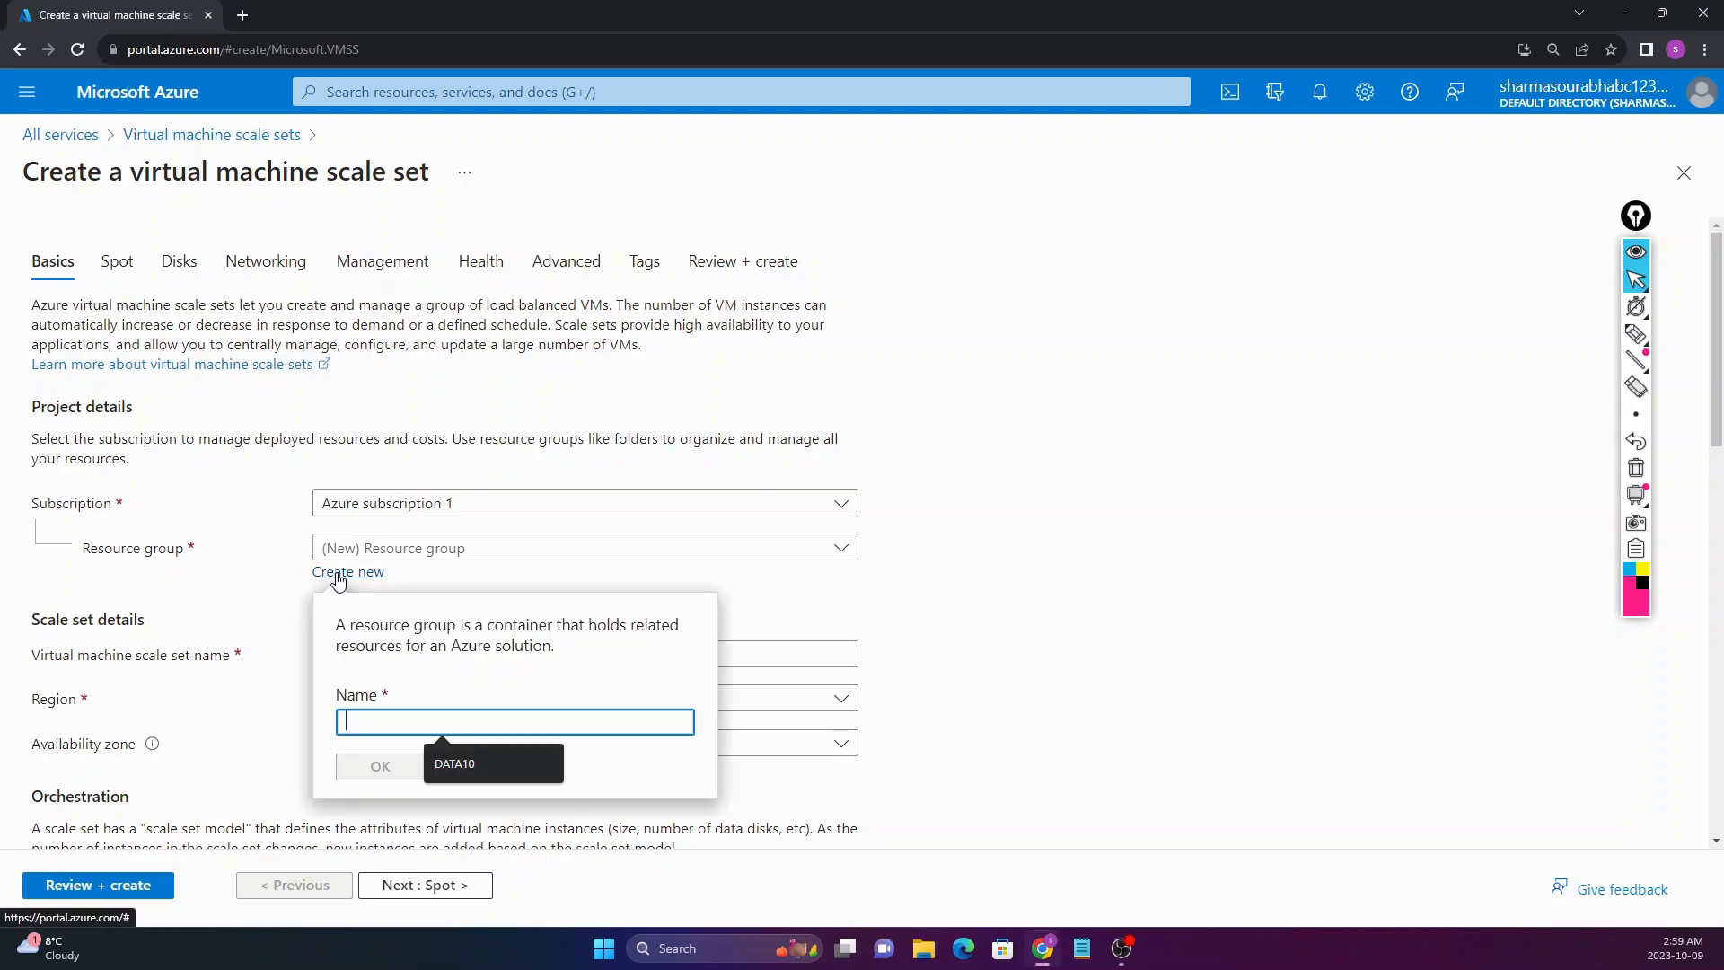
type("TEST")
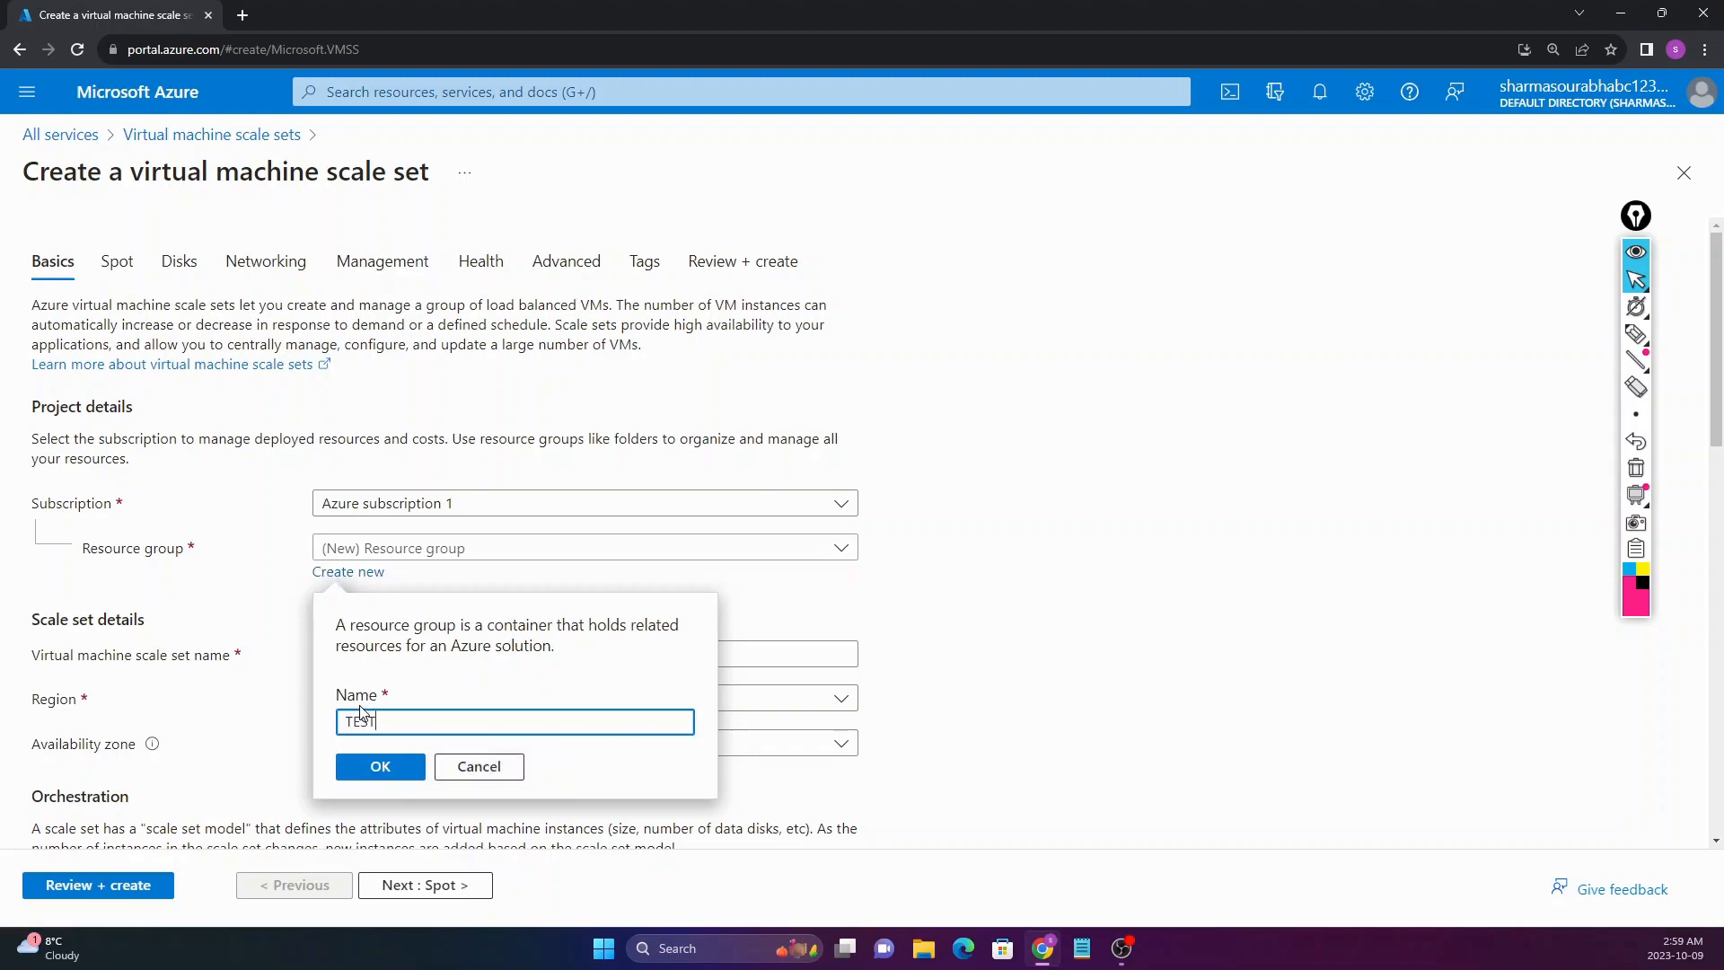
left_click(383, 765)
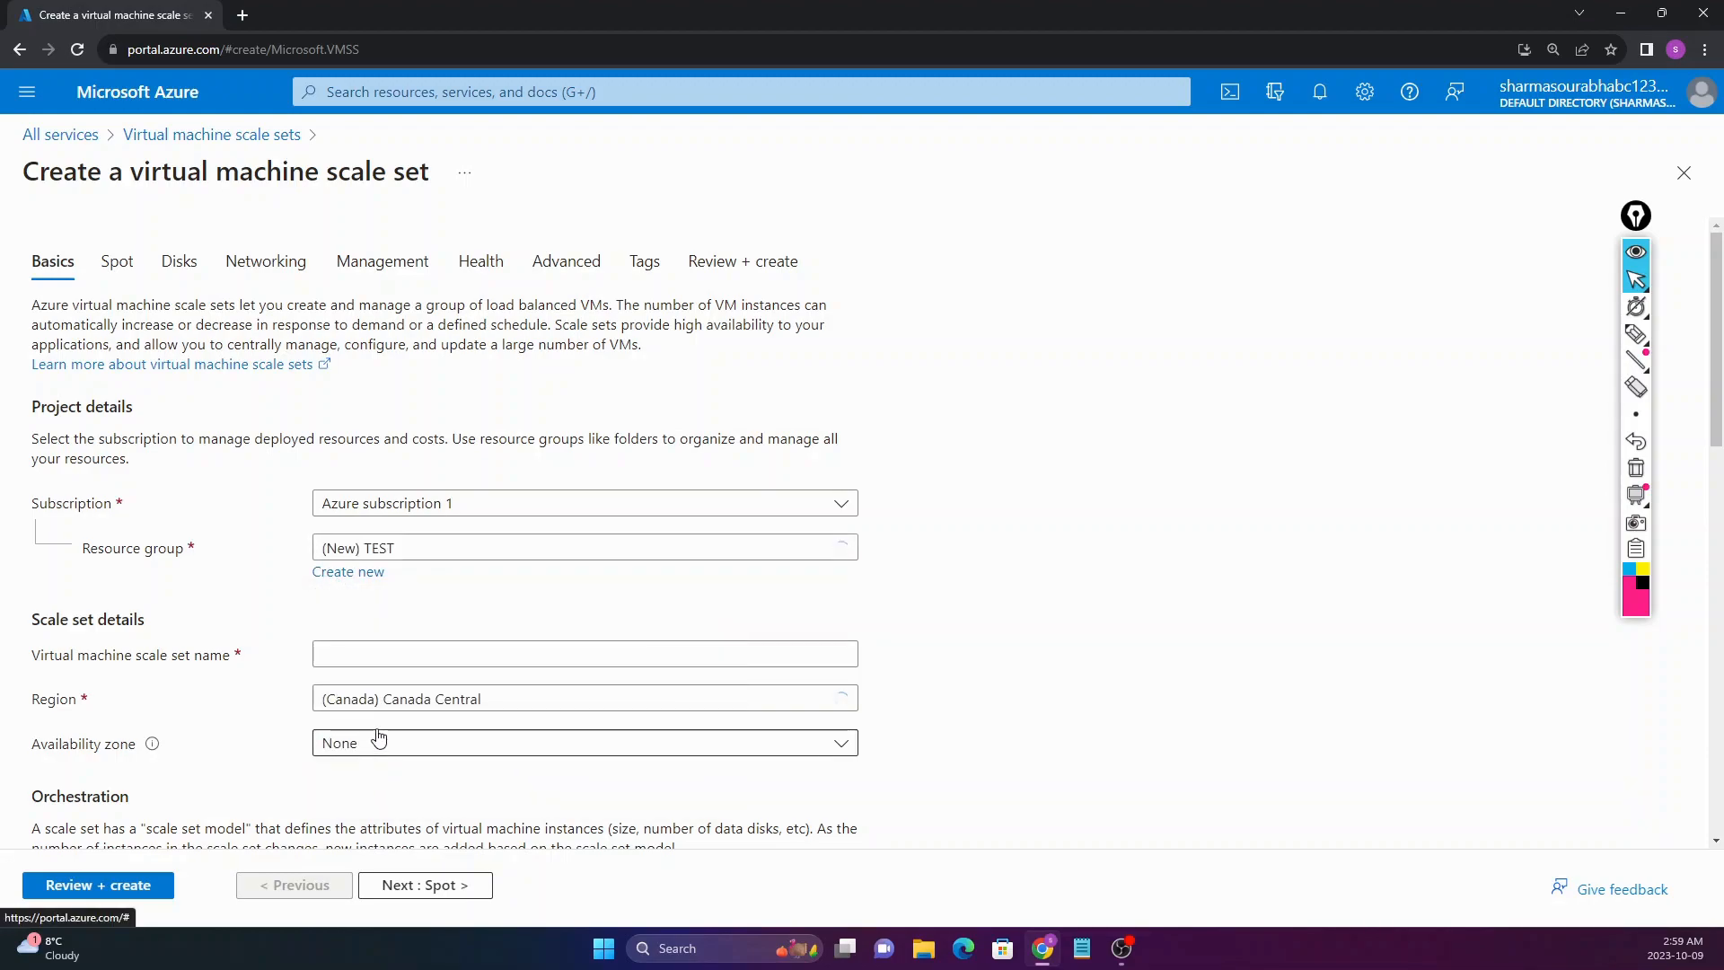
Step: Enter SET1 as the scale set name, keeping region Canada Central
left_click(375, 663)
type("SET1")
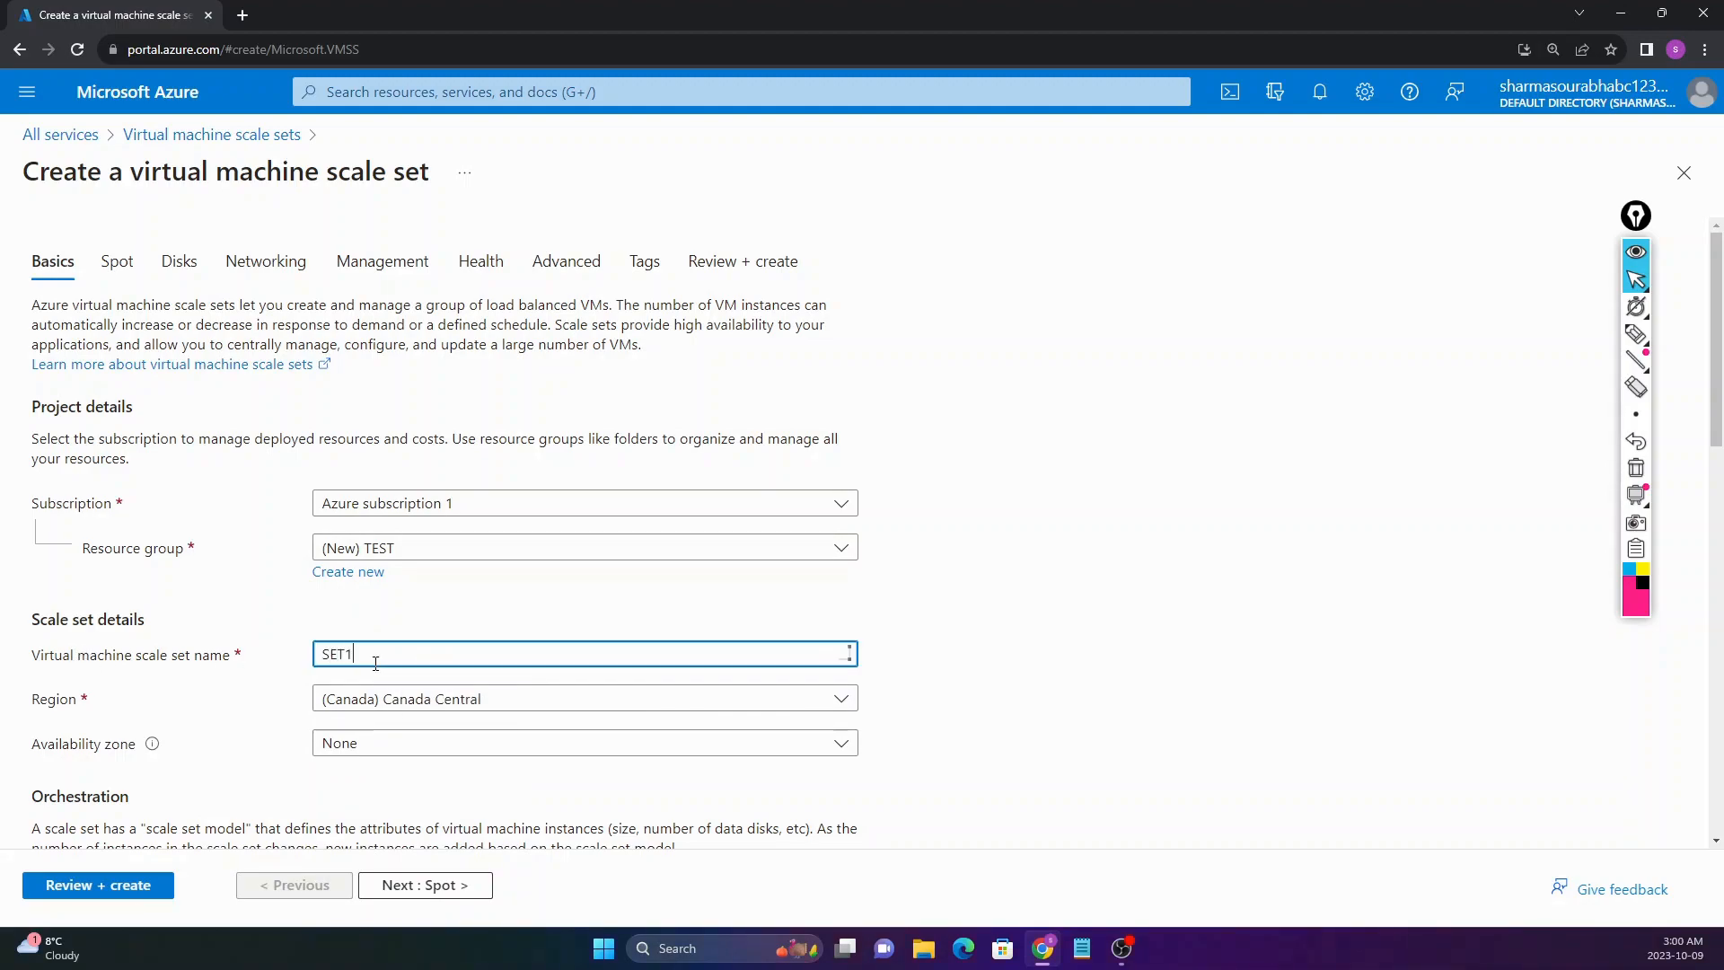
scroll(278, 605, "down", 2)
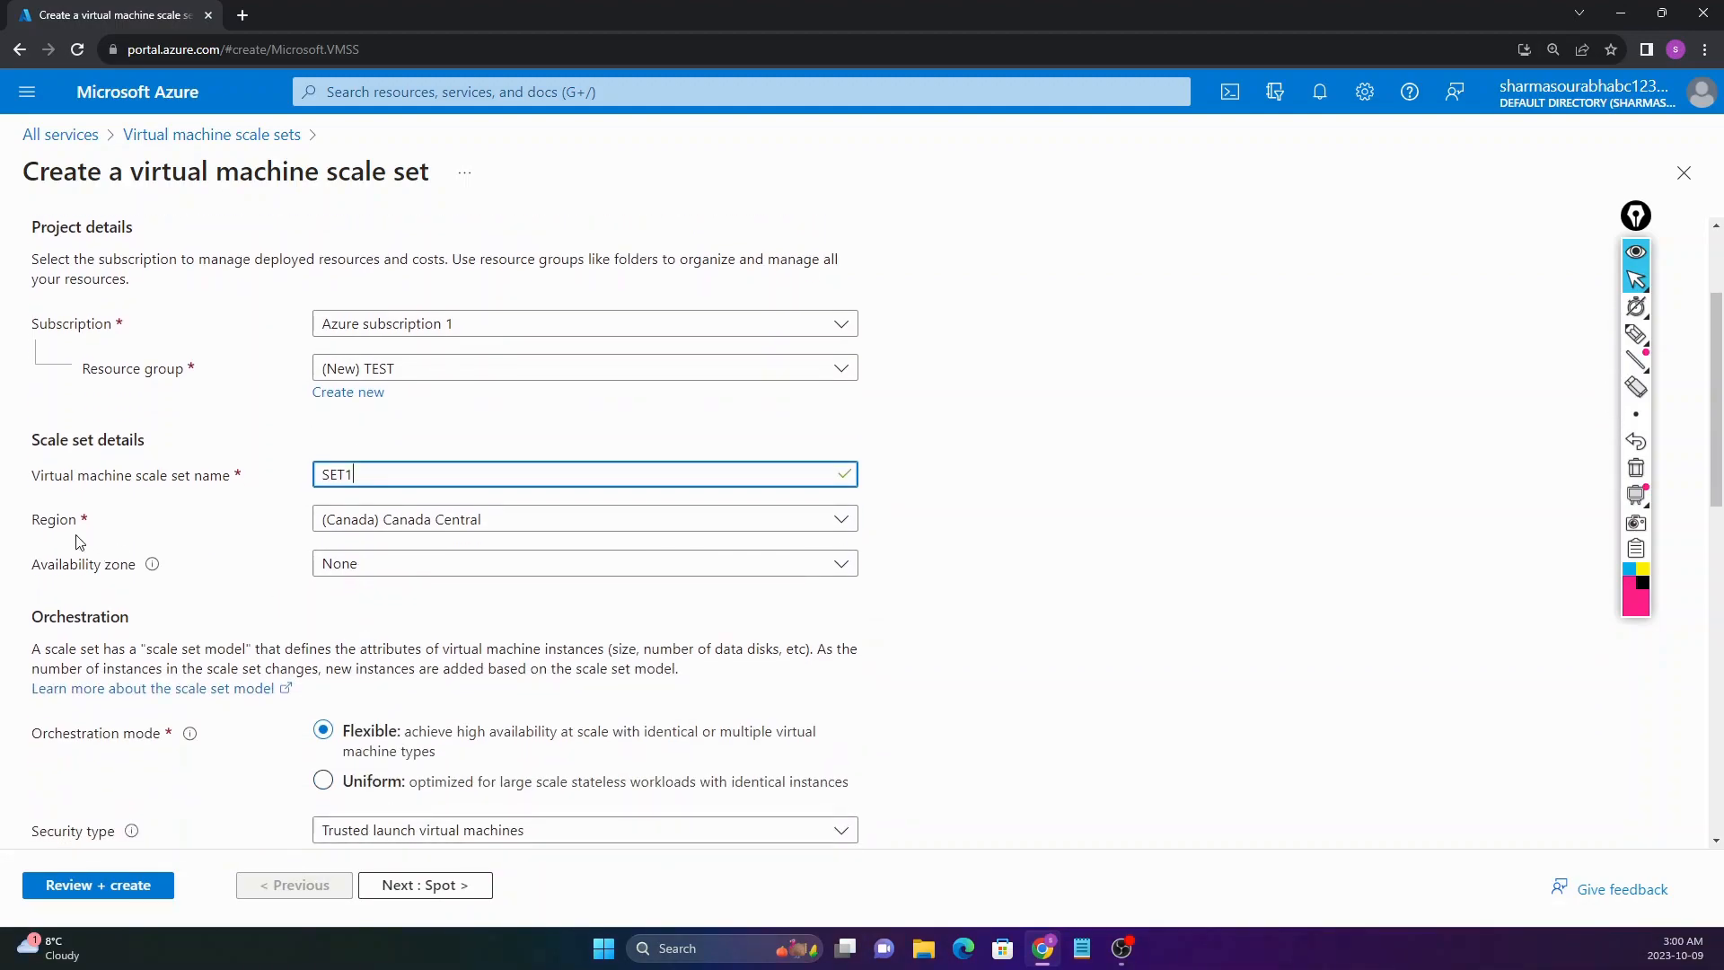
left_click(70, 527)
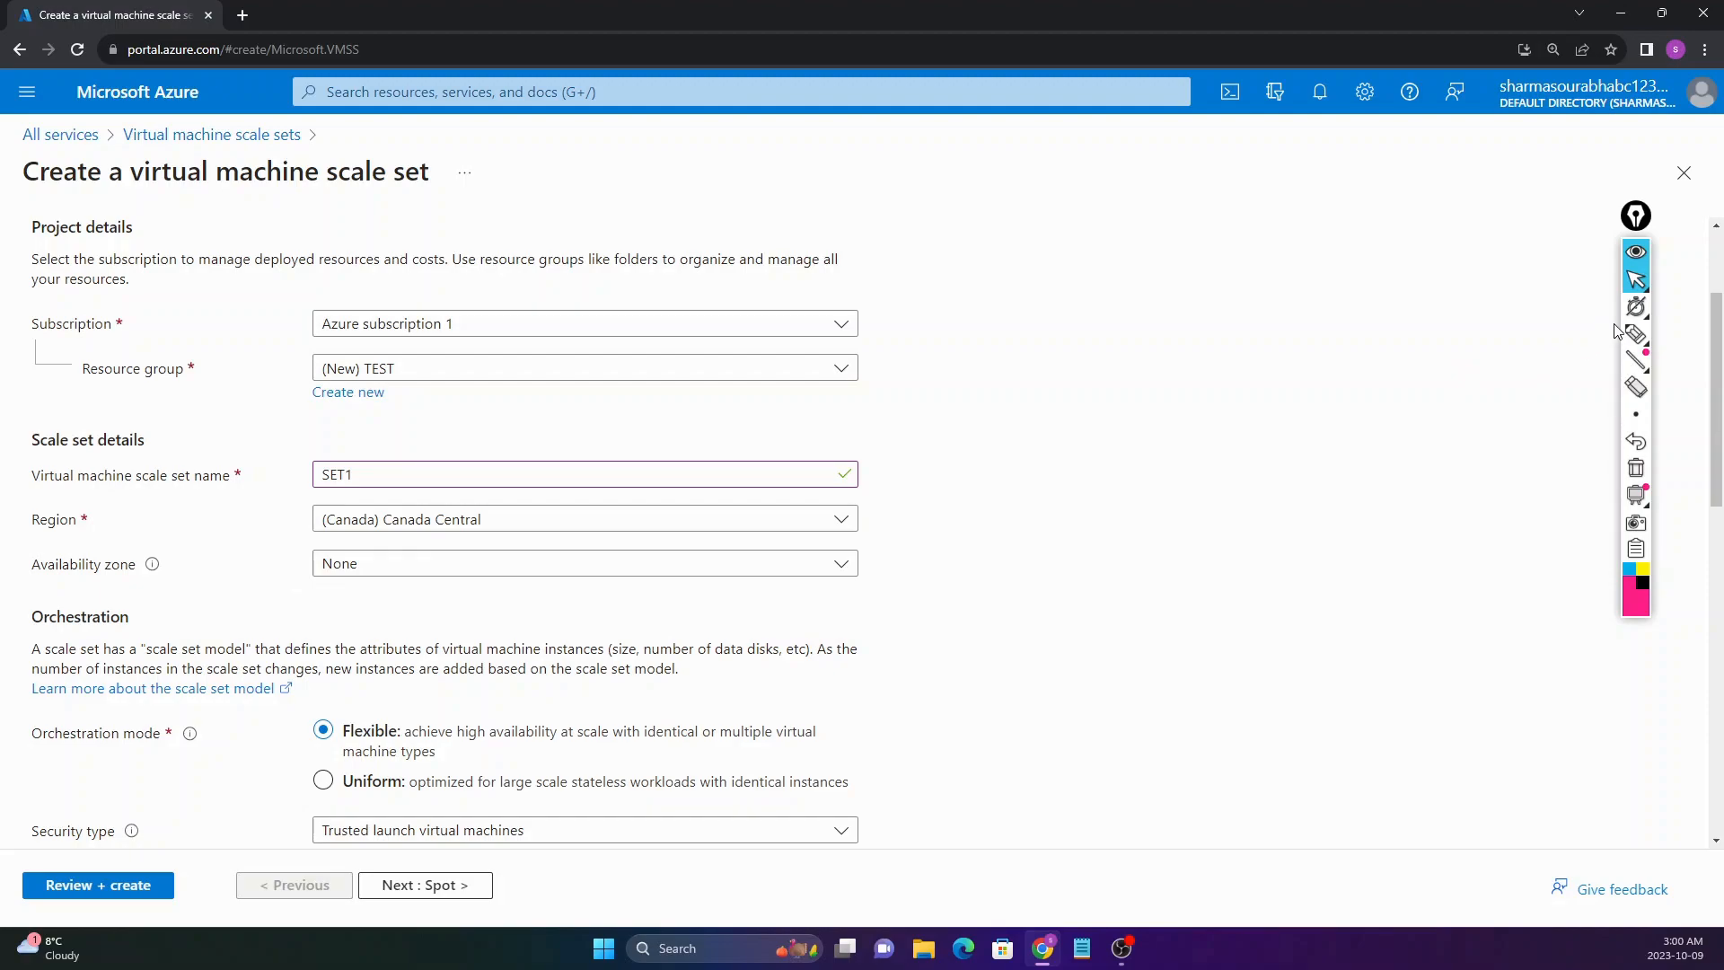
left_click(1637, 334)
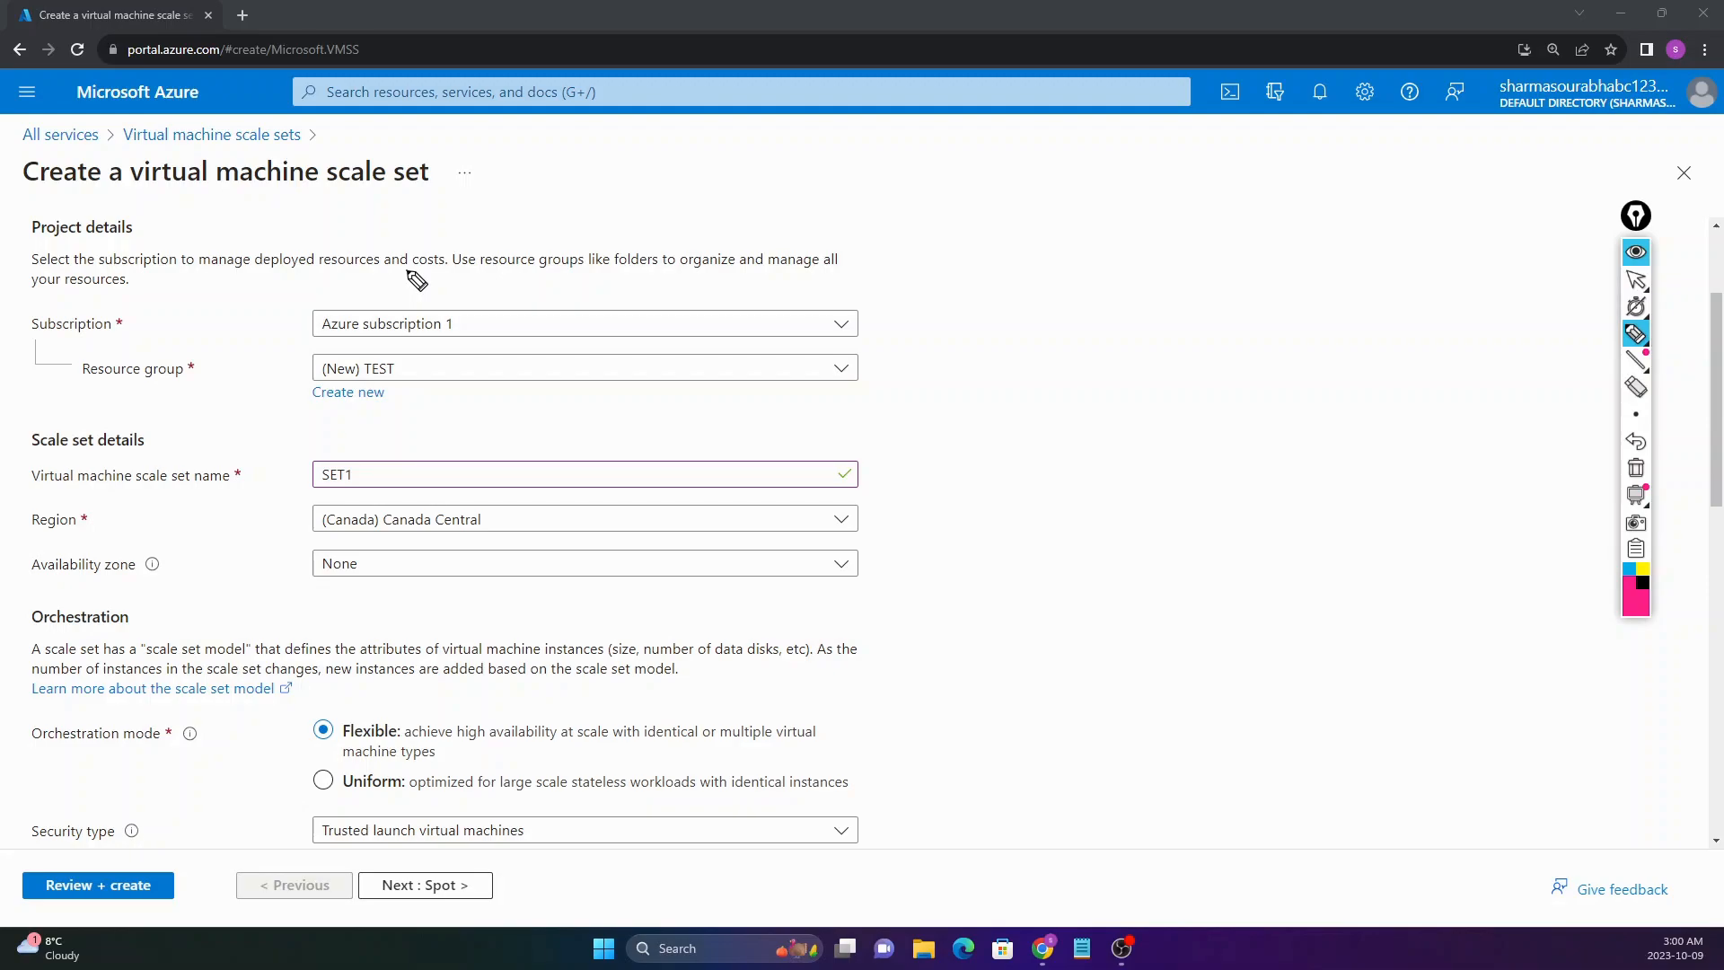
left_click_drag(407, 270, 859, 11)
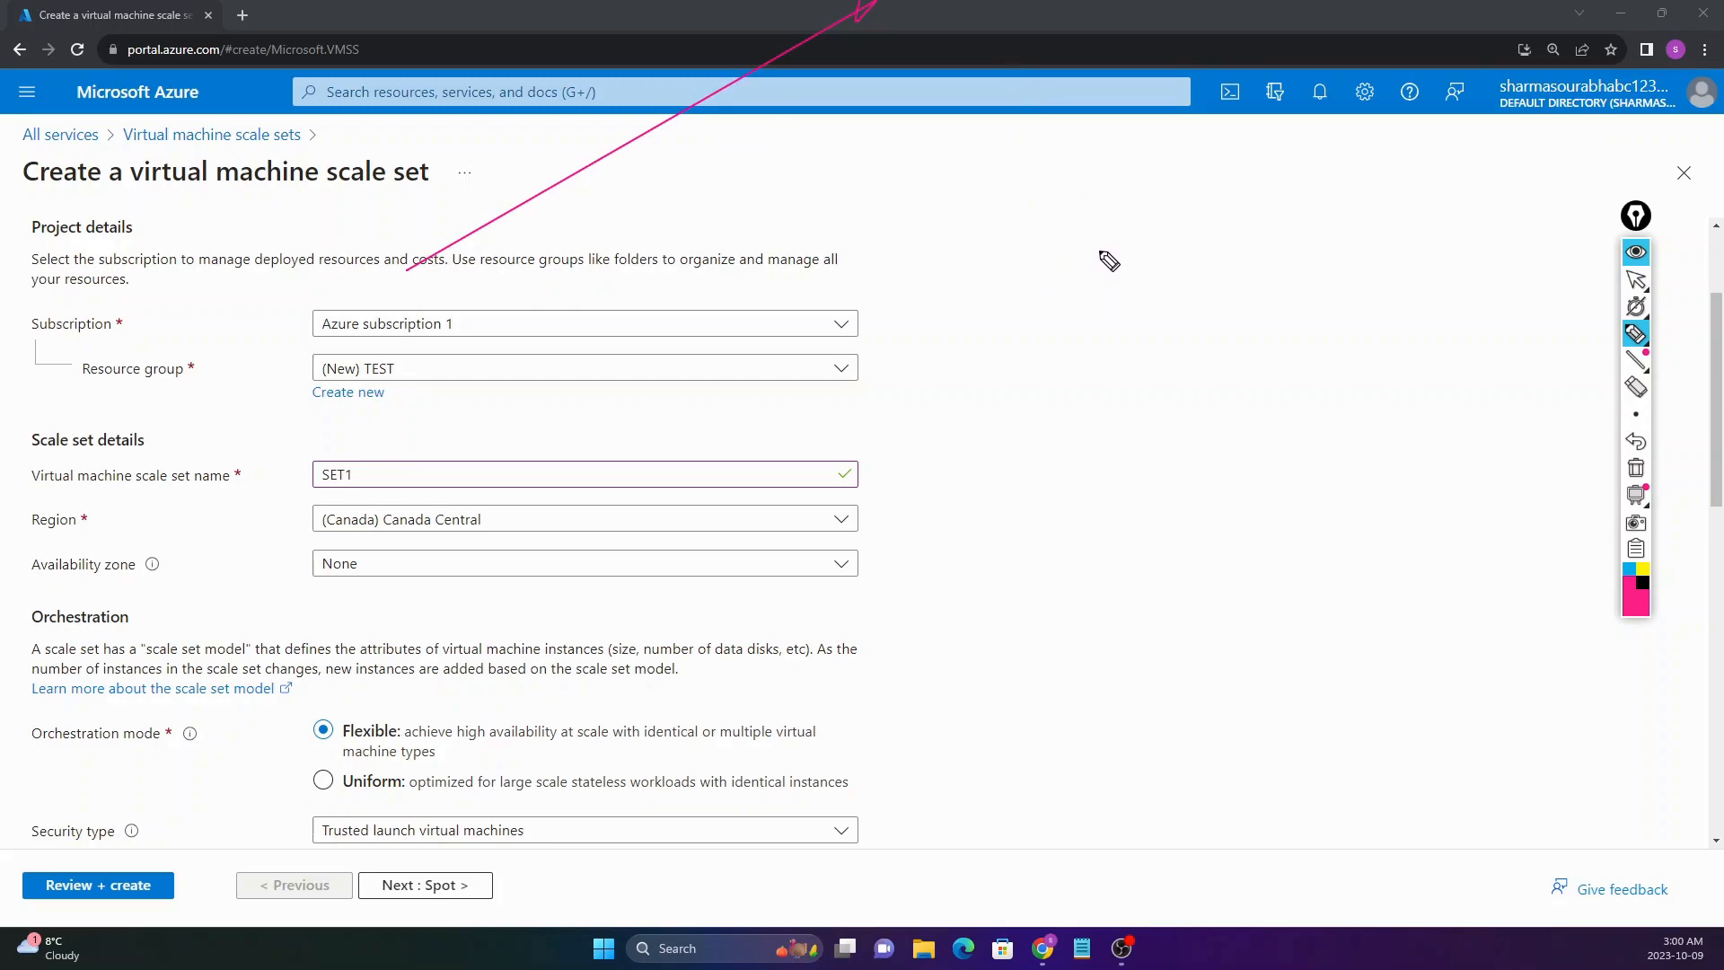
mouse_move(1098, 210)
left_mouse_down()
mouse_move(1094, 273)
mouse_move(1185, 254)
mouse_move(1220, 297)
mouse_move(1257, 247)
mouse_move(1284, 256)
left_mouse_up()
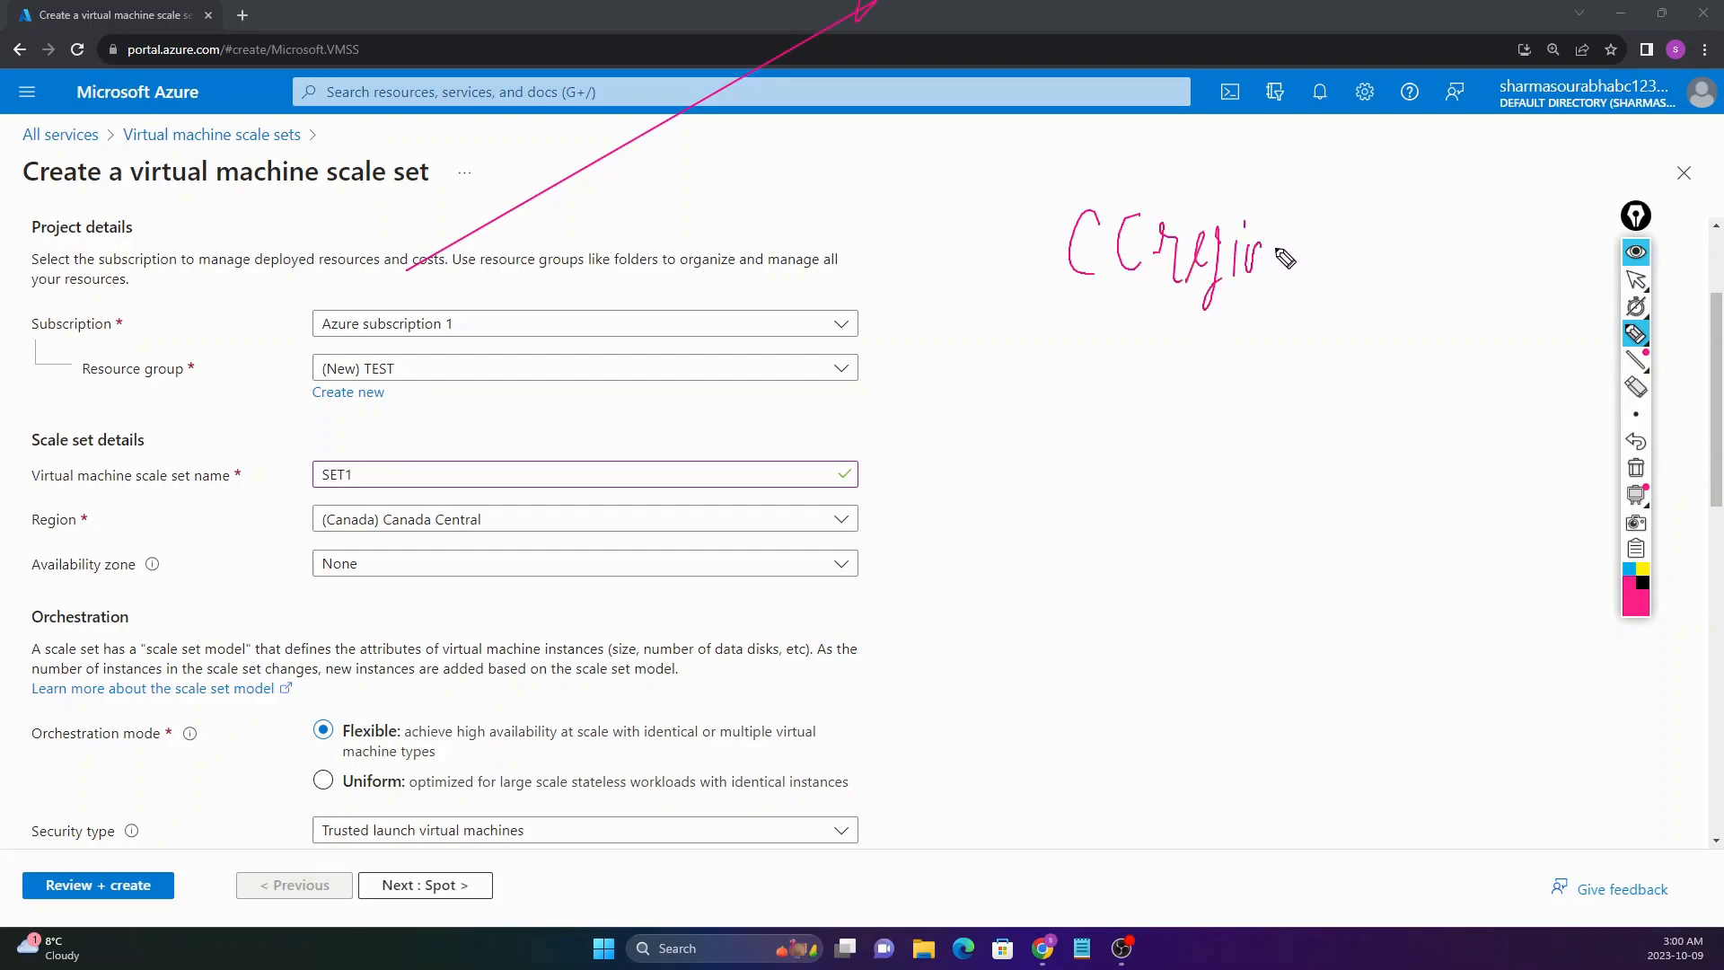
mouse_move(1152, 310)
left_mouse_down()
mouse_move(1149, 370)
mouse_move(1043, 451)
mouse_move(1061, 697)
mouse_move(1231, 635)
mouse_move(1274, 390)
mouse_move(1195, 353)
mouse_move(1130, 362)
left_mouse_up()
mouse_move(1096, 419)
left_mouse_down()
mouse_move(1115, 464)
mouse_move(1128, 451)
left_mouse_up()
left_click_drag(1137, 432, 1166, 454)
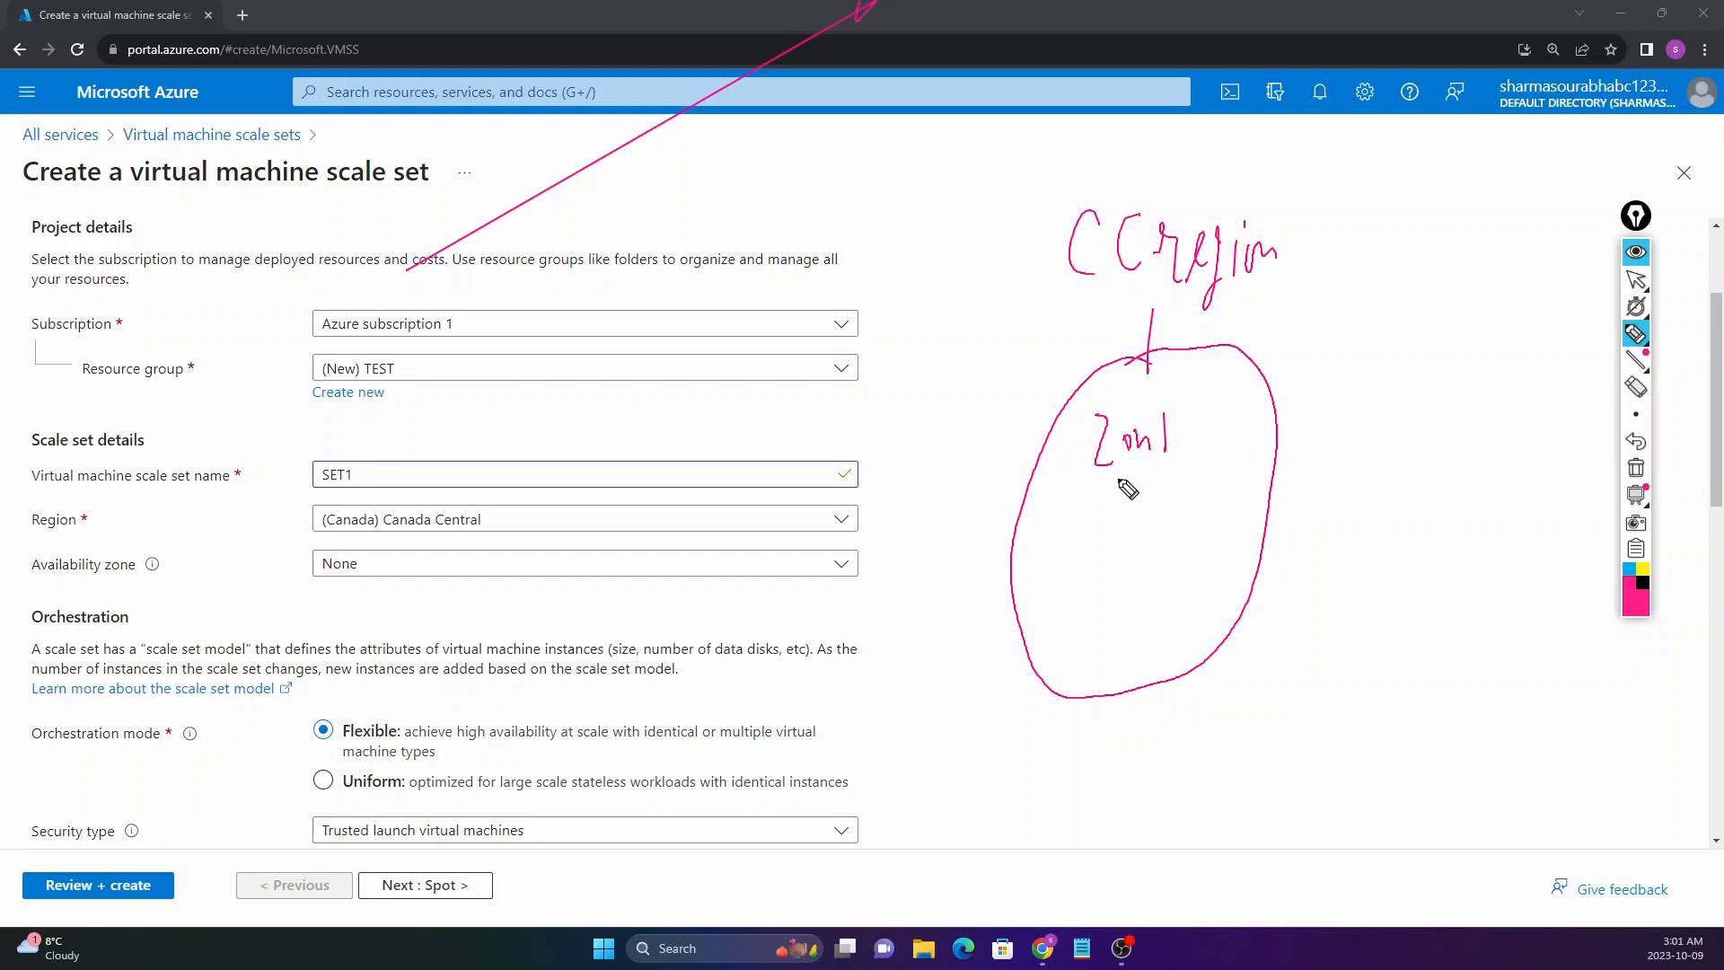
left_click_drag(1050, 608, 1072, 660)
left_click_drag(1178, 584, 1174, 649)
mouse_move(1120, 474)
left_mouse_down()
mouse_move(1097, 492)
mouse_move(1100, 546)
mouse_move(1157, 516)
mouse_move(1117, 463)
mouse_move(1108, 497)
mouse_move(1127, 495)
left_mouse_up()
mouse_move(1090, 616)
left_mouse_down()
mouse_move(1091, 670)
mouse_move(1114, 619)
mouse_move(1098, 597)
left_mouse_up()
mouse_move(1201, 585)
left_mouse_down()
mouse_move(1214, 628)
mouse_move(1230, 563)
mouse_move(1212, 599)
left_mouse_up()
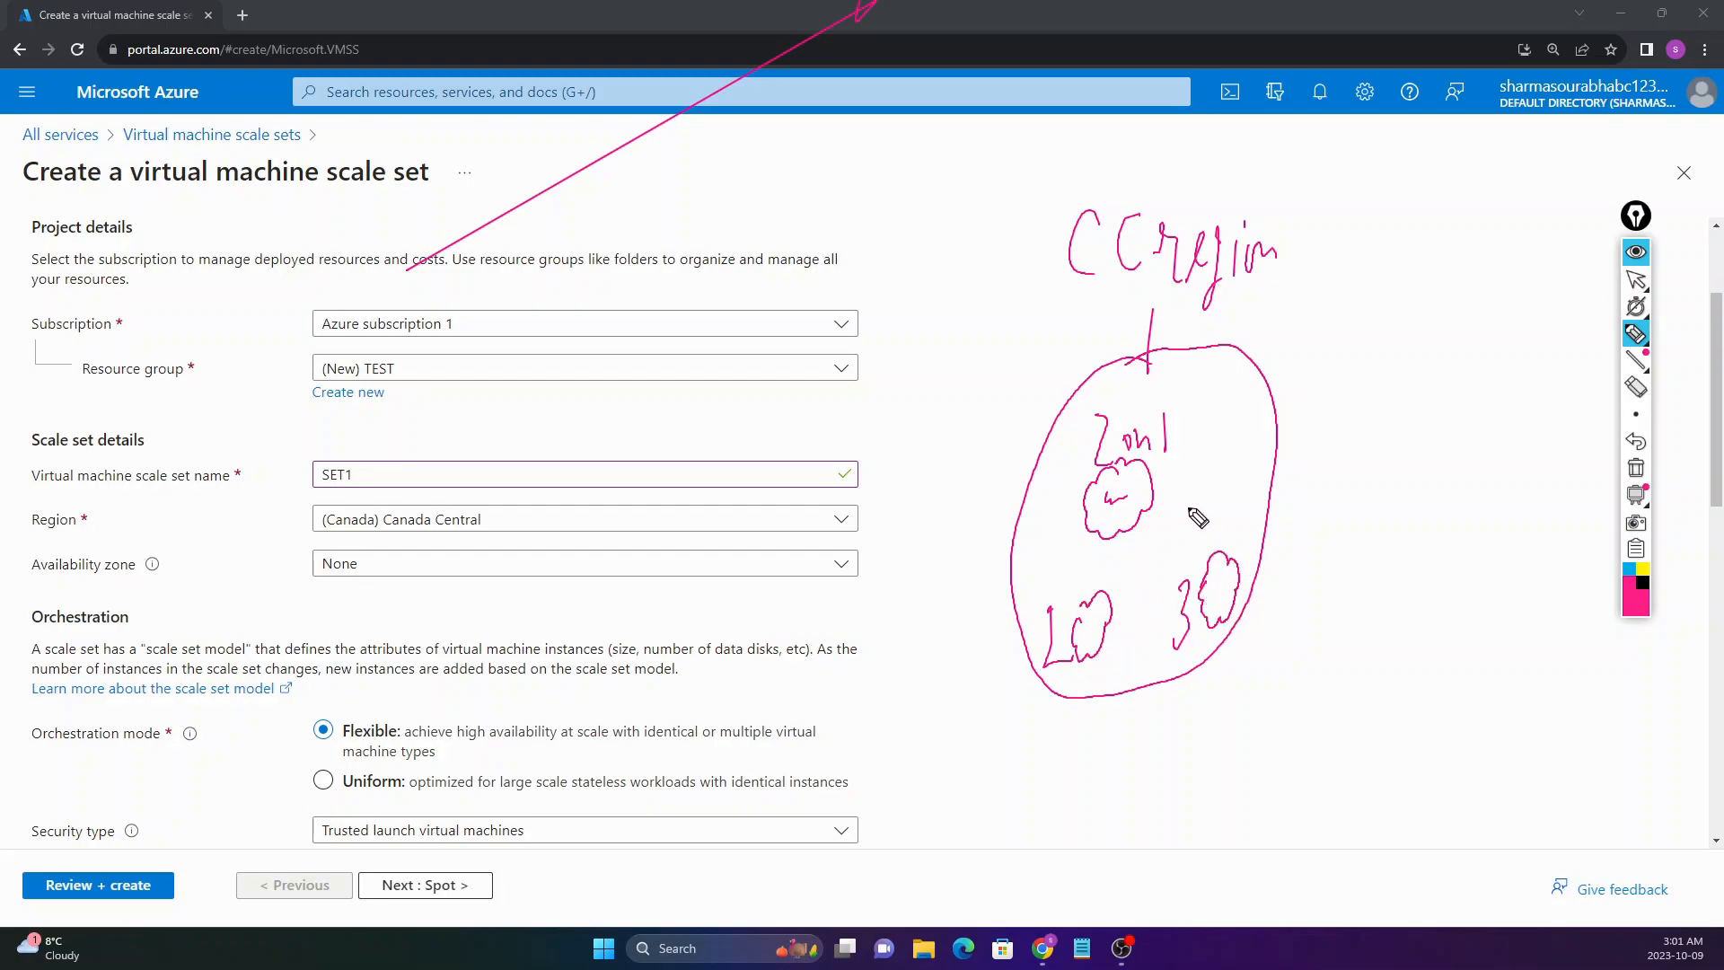
left_click_drag(1110, 498, 1127, 495)
mouse_move(1356, 562)
left_mouse_down()
mouse_move(1369, 432)
mouse_move(1406, 501)
mouse_move(1378, 543)
mouse_move(1359, 531)
left_mouse_up()
left_click_drag(1377, 453, 1377, 540)
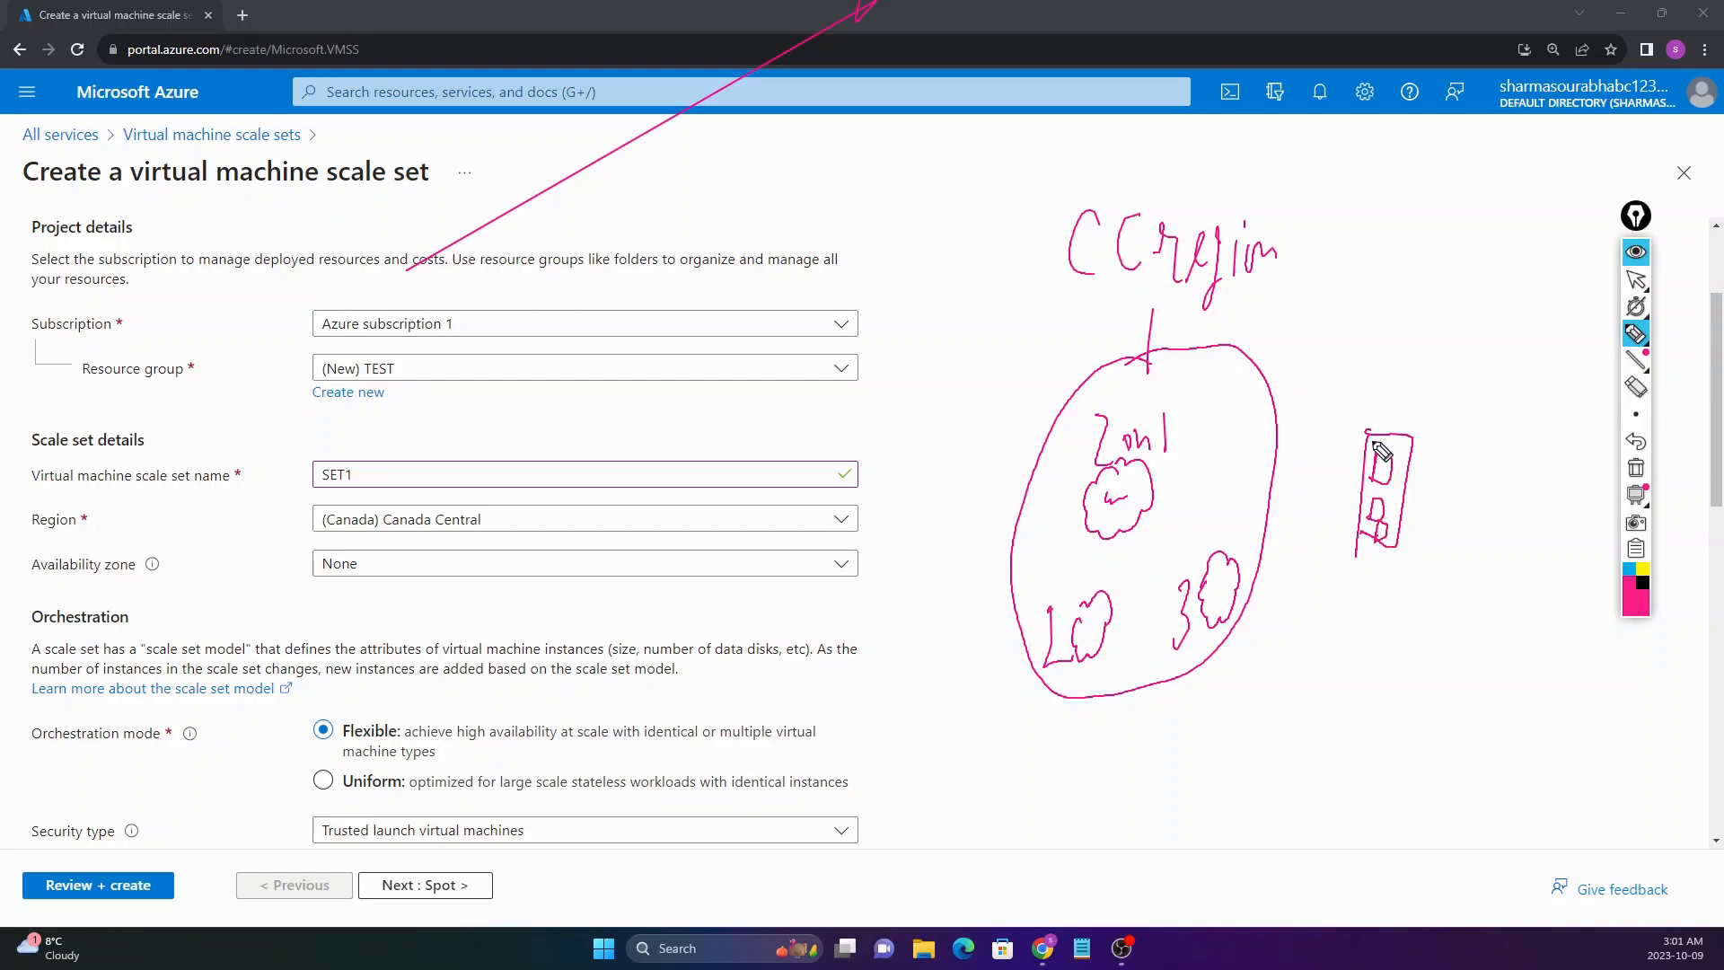
mouse_move(1361, 431)
left_mouse_down()
mouse_move(1381, 556)
mouse_move(1408, 440)
left_mouse_up()
left_click(1636, 388)
mouse_move(1127, 243)
left_mouse_down()
mouse_move(1087, 256)
mouse_move(1262, 256)
mouse_move(1149, 354)
mouse_move(1166, 500)
mouse_move(1089, 616)
mouse_move(1224, 596)
mouse_move(1424, 435)
mouse_move(781, 45)
mouse_move(1039, 200)
mouse_move(1274, 225)
left_mouse_up()
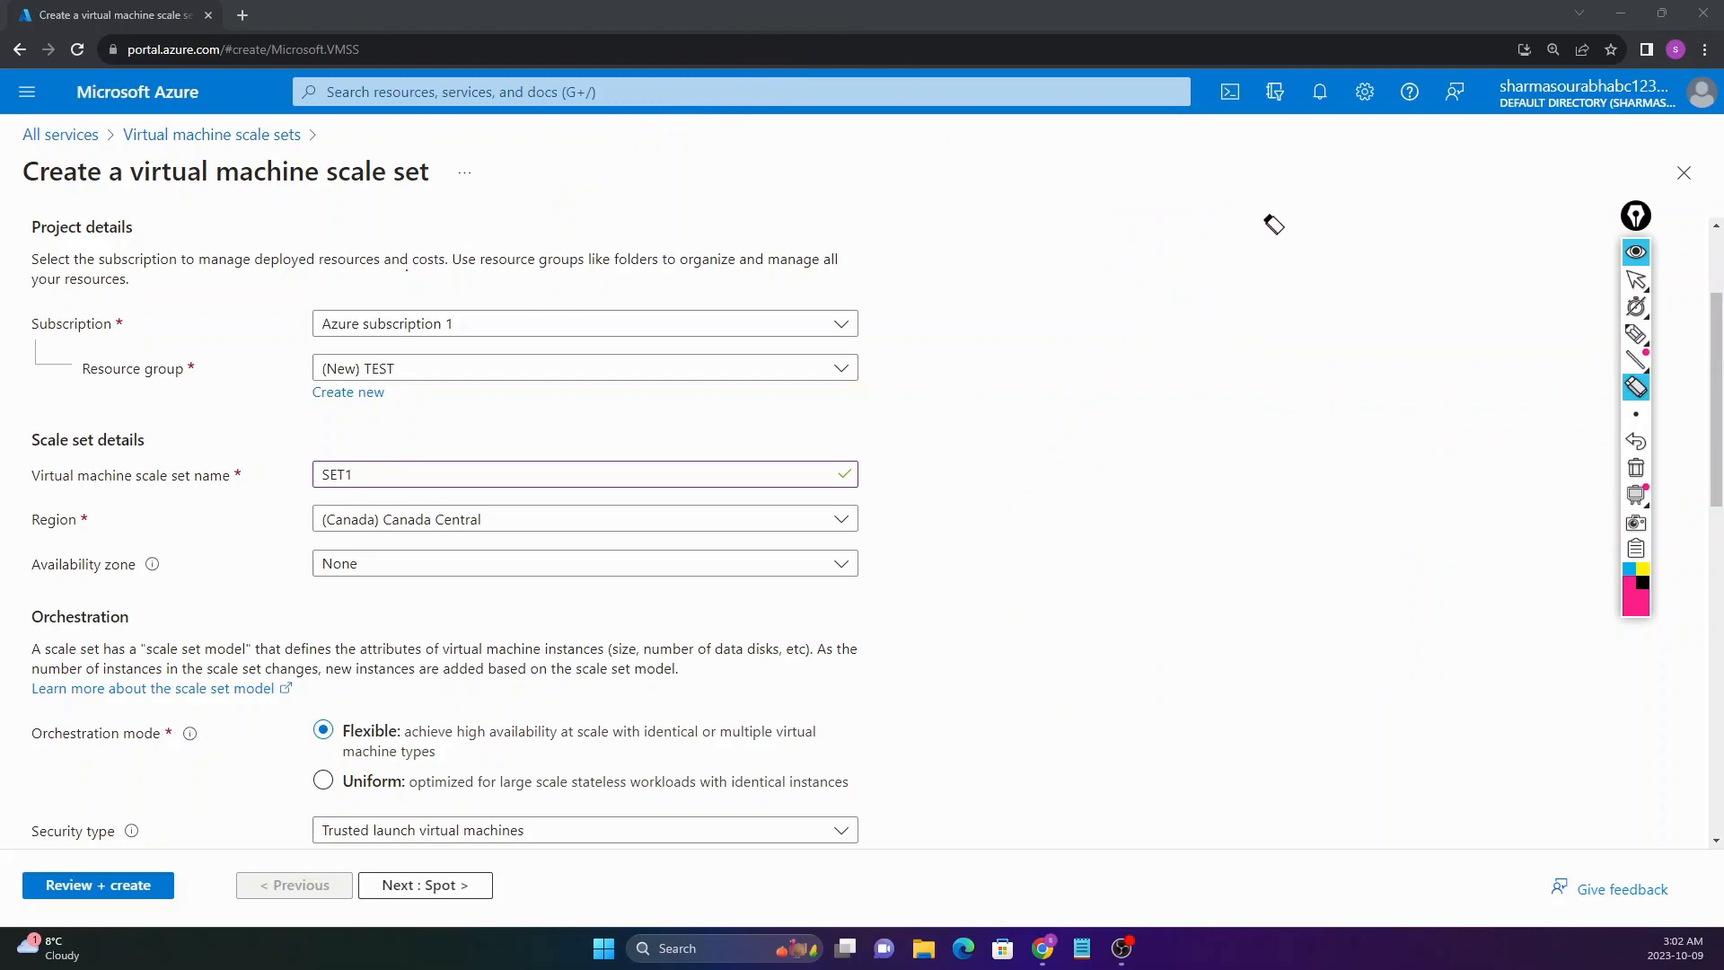
Step: Leave availability zone at None and switch orchestration mode from Flexible to Uniform
left_click(1638, 281)
left_click(436, 563)
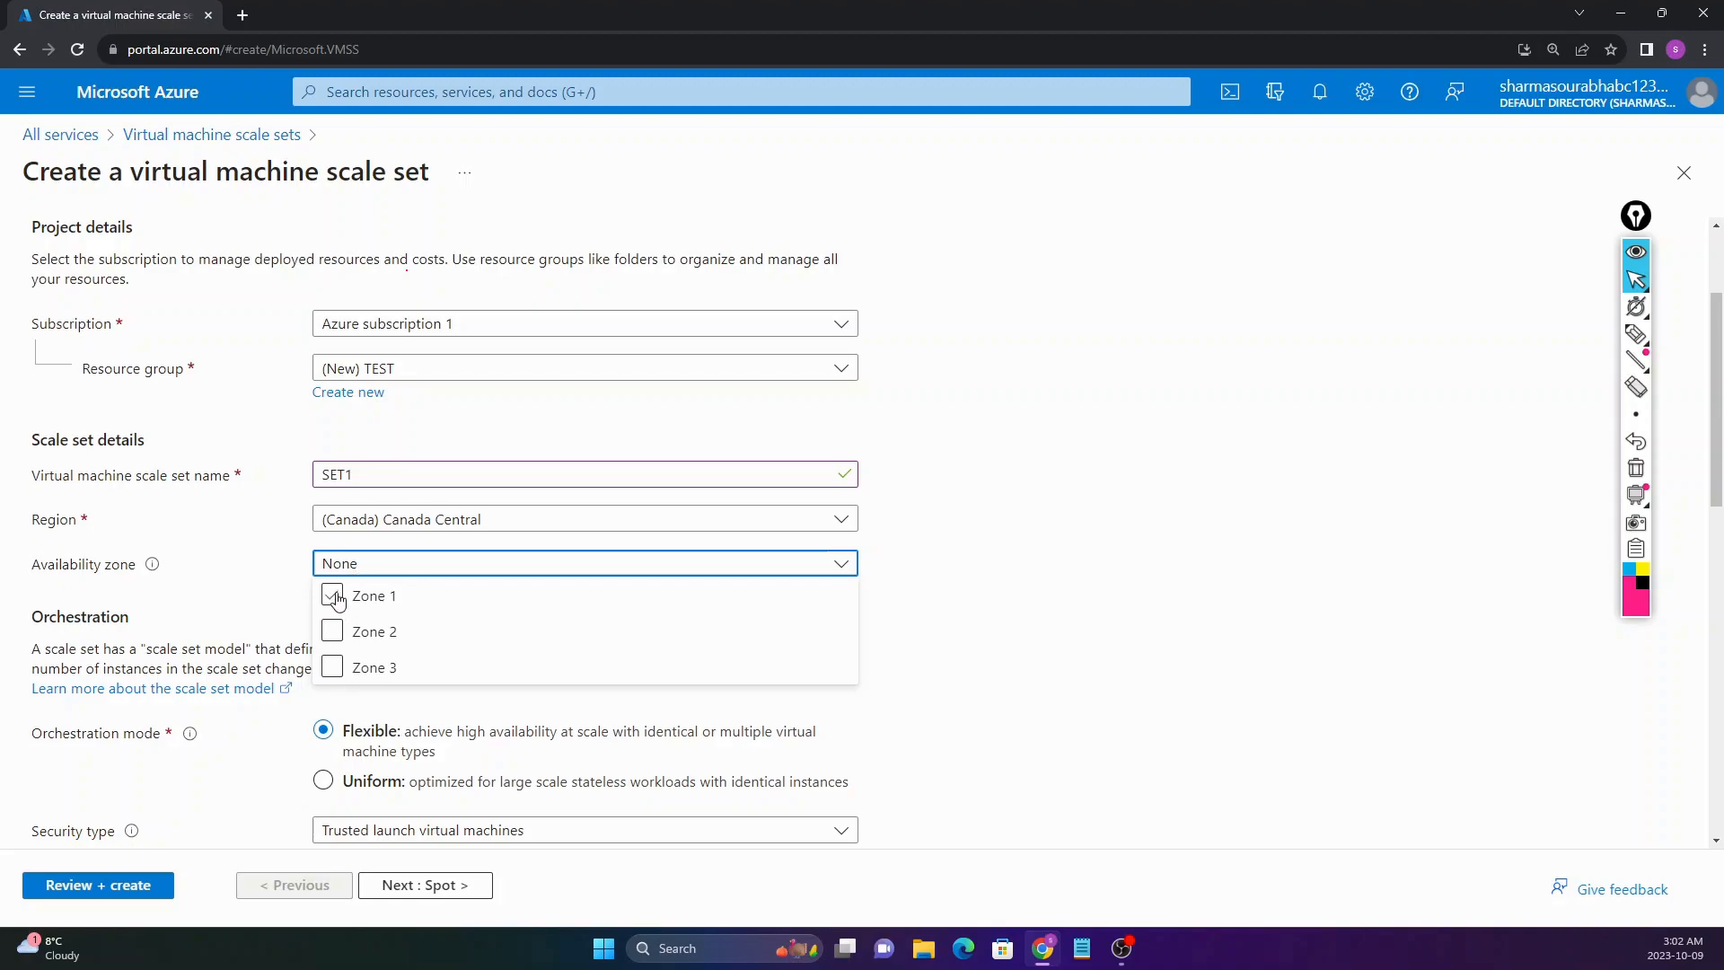
left_click(378, 563)
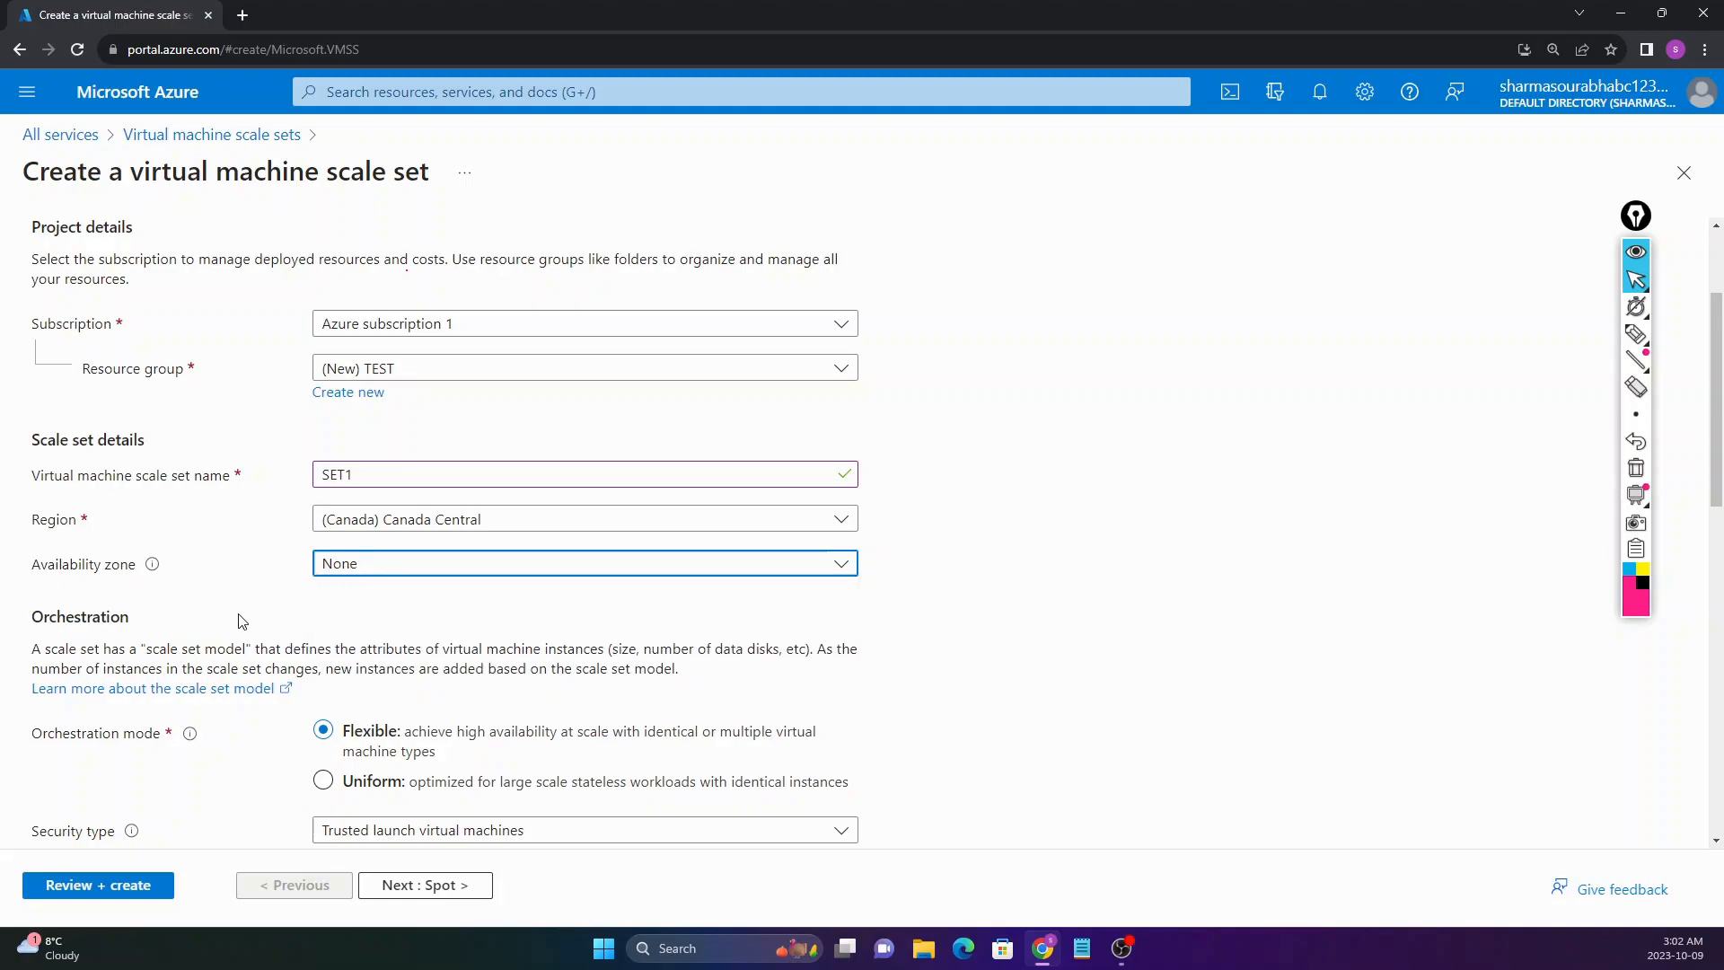
scroll(154, 581, "down", 2)
left_click_drag(32, 438, 119, 435)
left_click(119, 434)
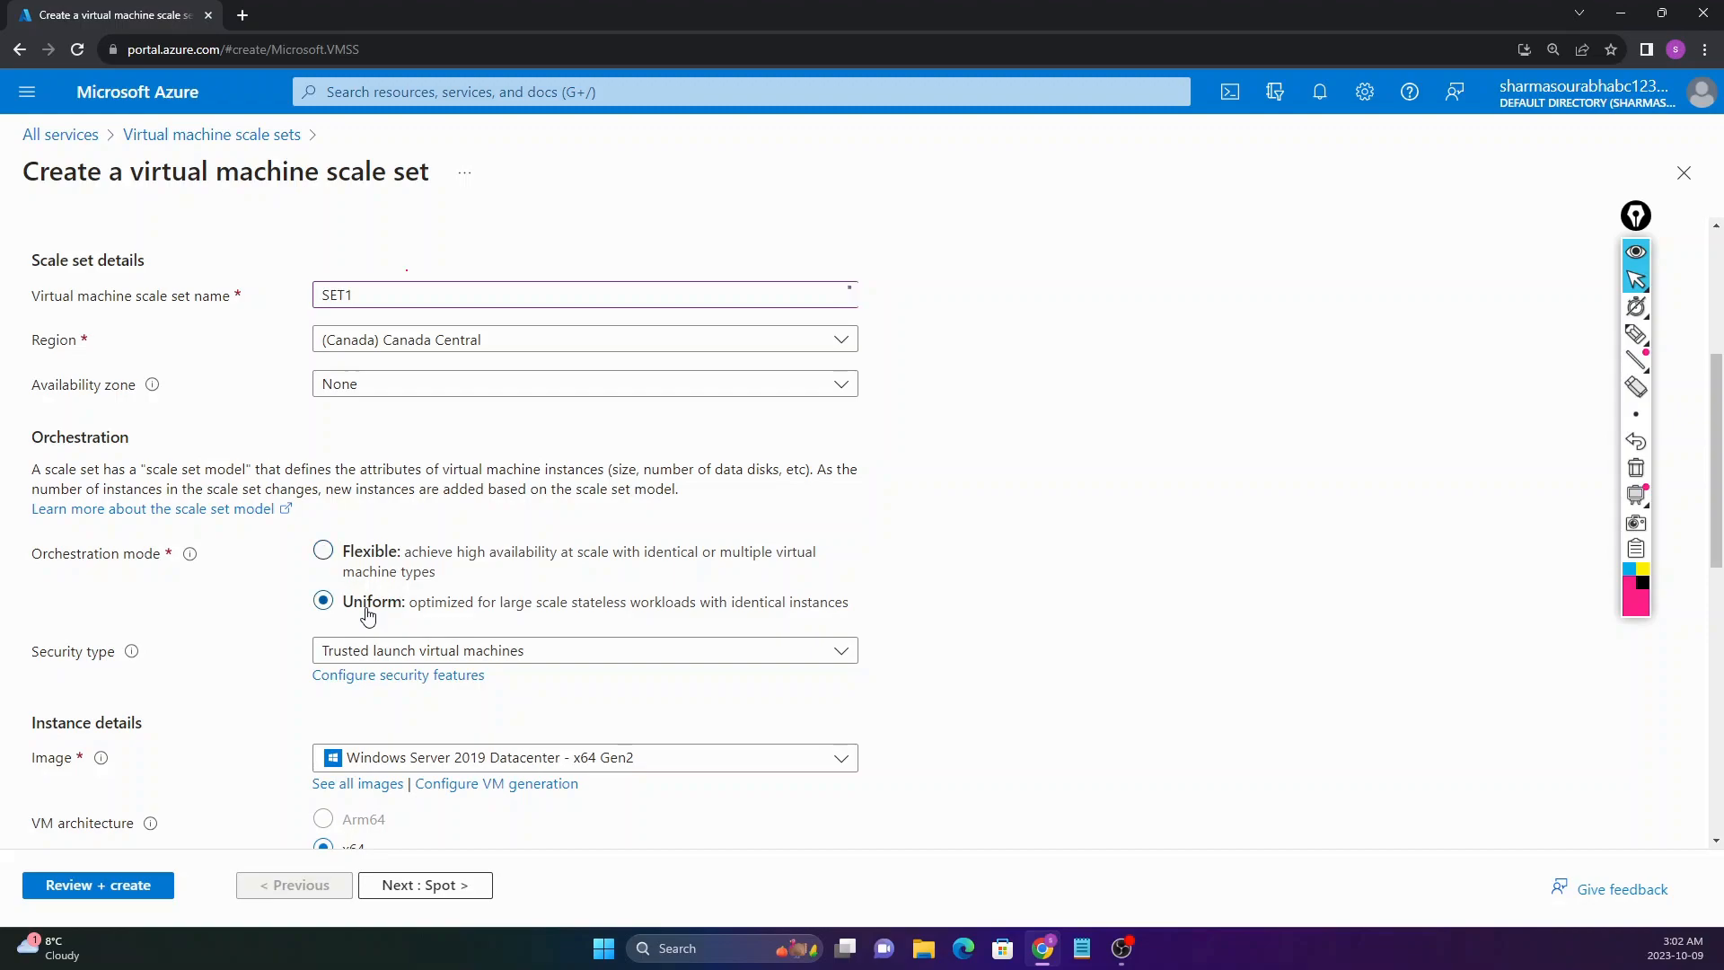
left_click(1637, 334)
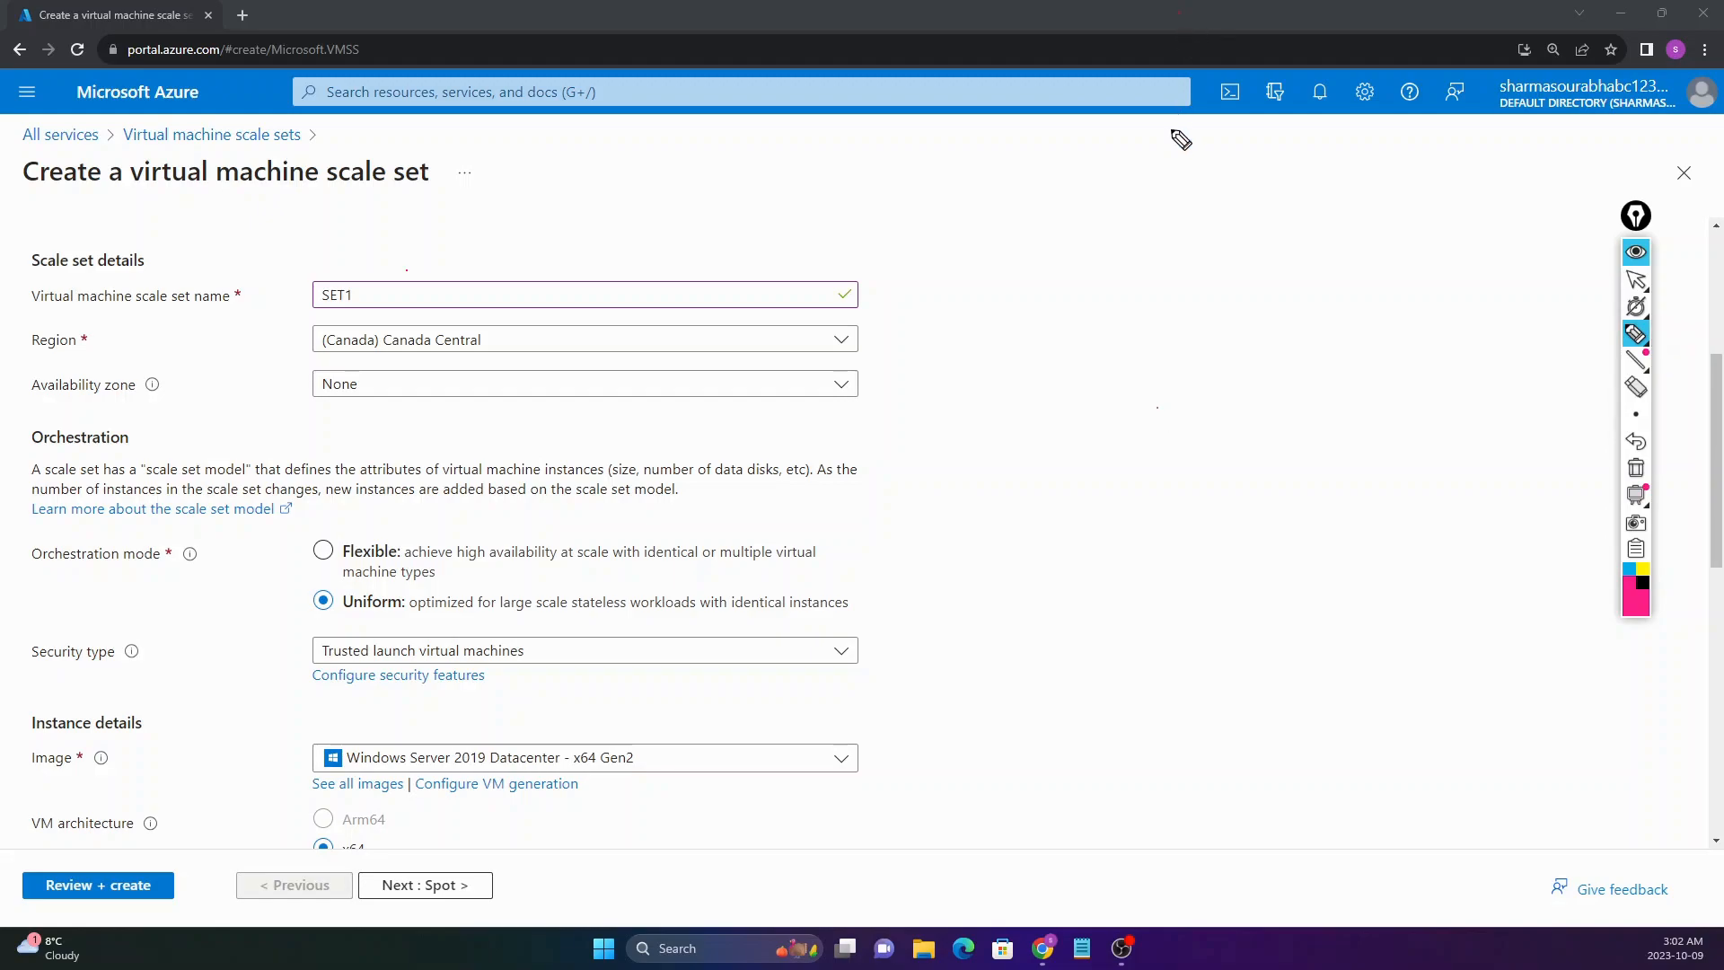
mouse_move(1175, 310)
left_mouse_down()
mouse_move(1176, 252)
mouse_move(1220, 319)
mouse_move(1184, 316)
left_mouse_up()
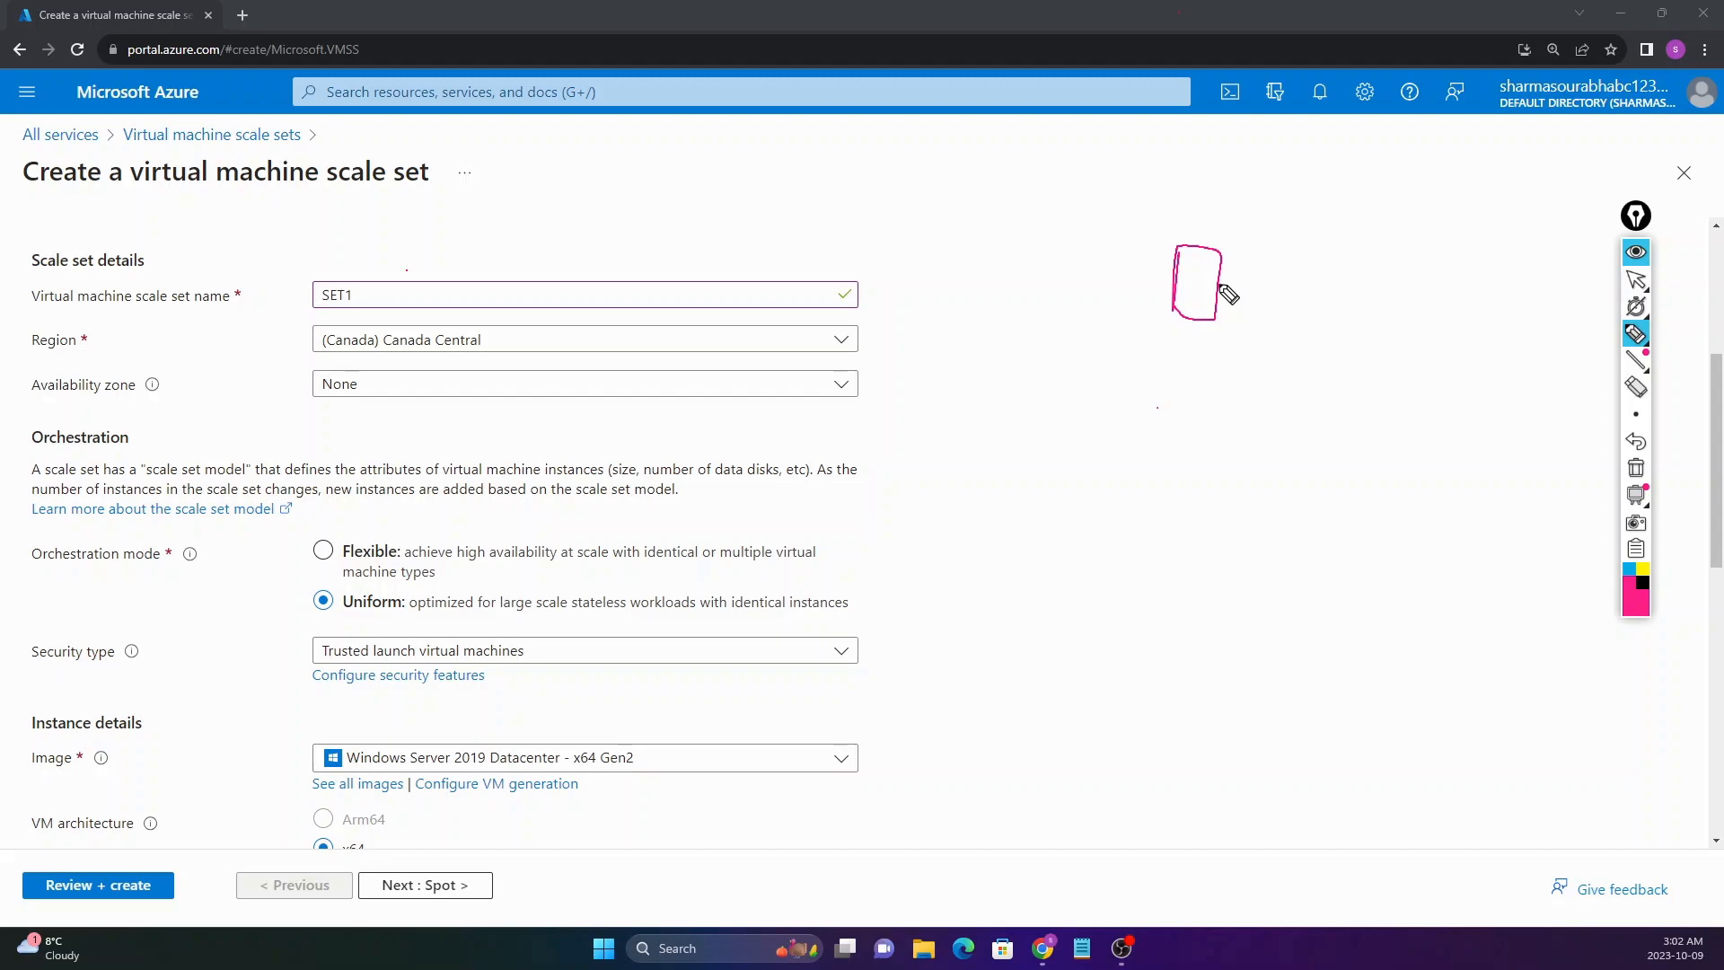
mouse_move(1221, 285)
left_mouse_down()
mouse_move(1245, 286)
mouse_move(1237, 311)
mouse_move(1268, 285)
mouse_move(1260, 305)
mouse_move(1310, 314)
left_mouse_up()
mouse_move(1295, 287)
left_mouse_down()
mouse_move(1322, 282)
mouse_move(1322, 322)
left_mouse_up()
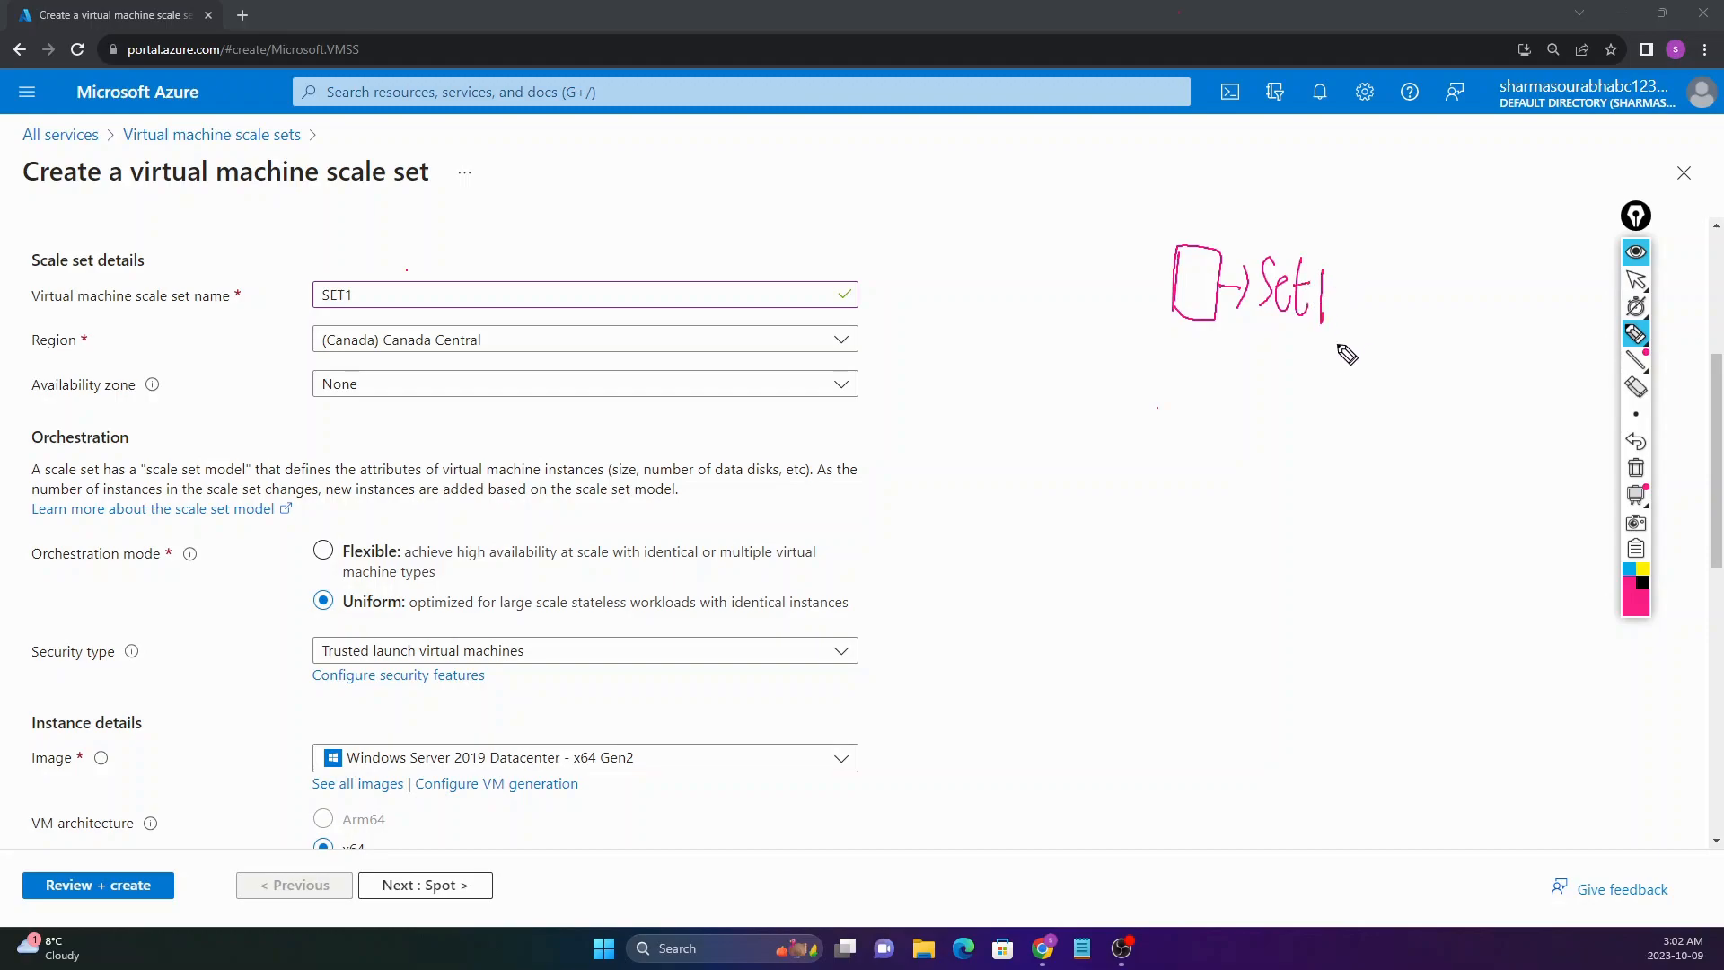
mouse_move(1268, 323)
left_mouse_down()
mouse_move(1267, 393)
mouse_move(1279, 362)
left_mouse_up()
mouse_move(1220, 423)
left_mouse_down()
mouse_move(1218, 454)
mouse_move(1255, 406)
mouse_move(1263, 457)
mouse_move(1279, 431)
mouse_move(1283, 456)
mouse_move(1311, 412)
left_mouse_up()
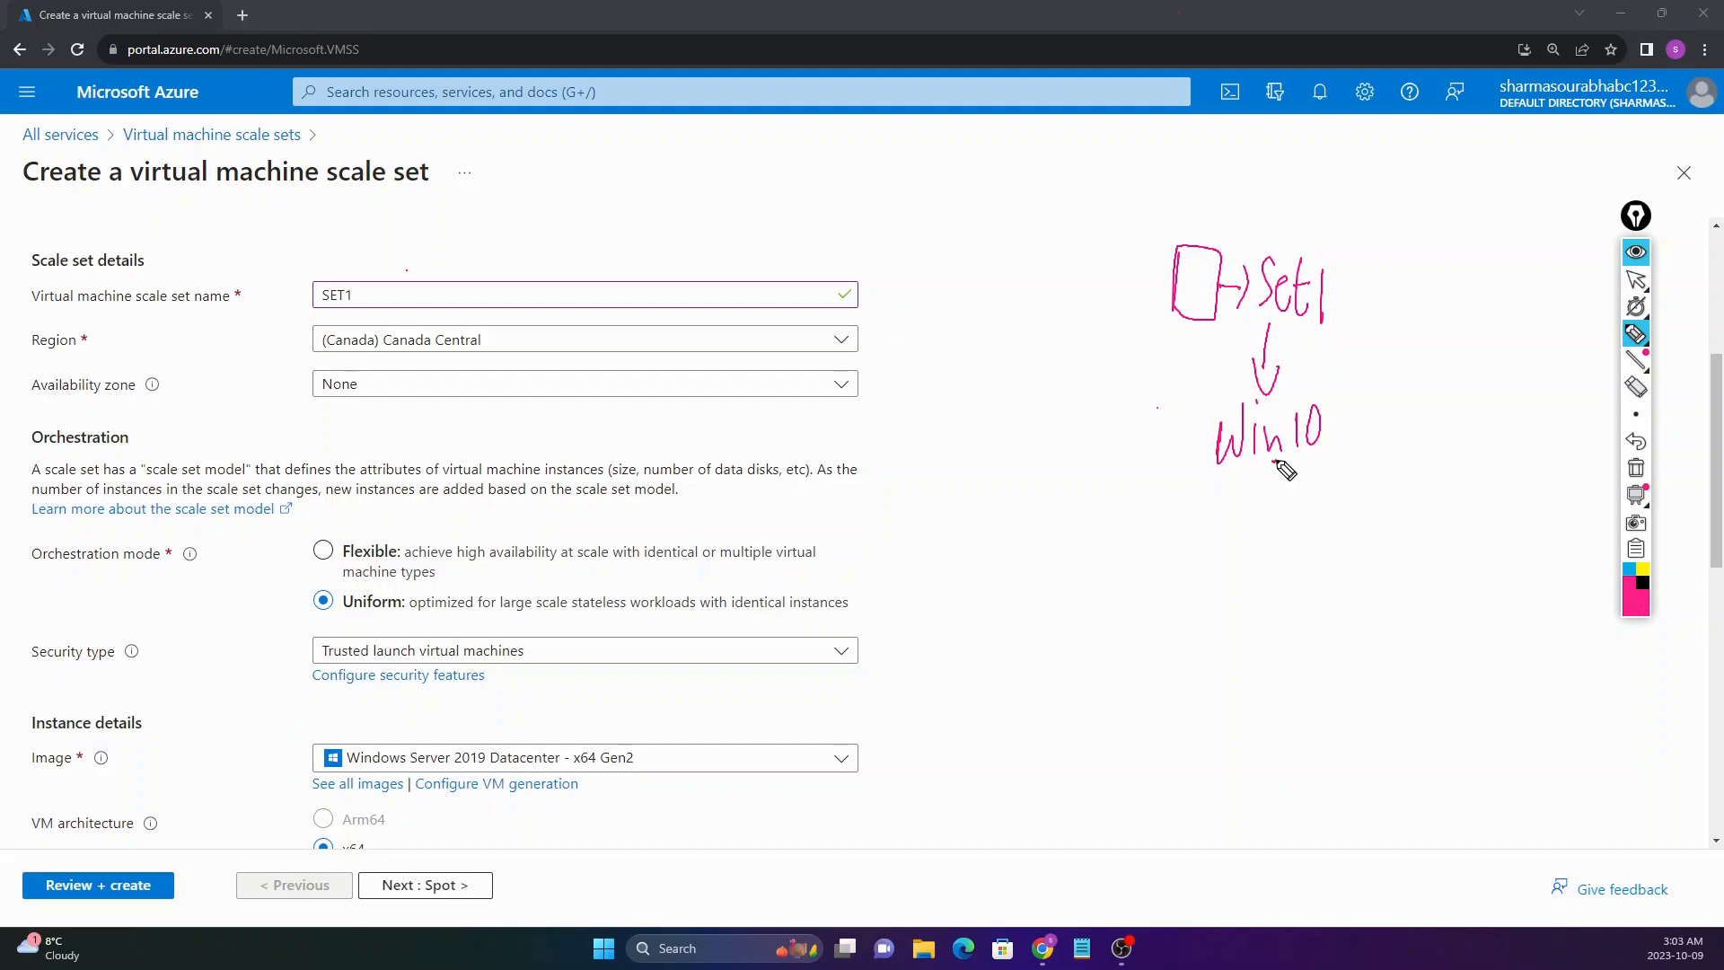
mouse_move(1333, 411)
left_mouse_down()
mouse_move(1326, 424)
mouse_move(1346, 416)
left_mouse_up()
mouse_move(1349, 410)
left_mouse_down()
mouse_move(1357, 431)
mouse_move(1394, 422)
mouse_move(1422, 447)
left_mouse_up()
left_click_drag(1329, 310, 1434, 334)
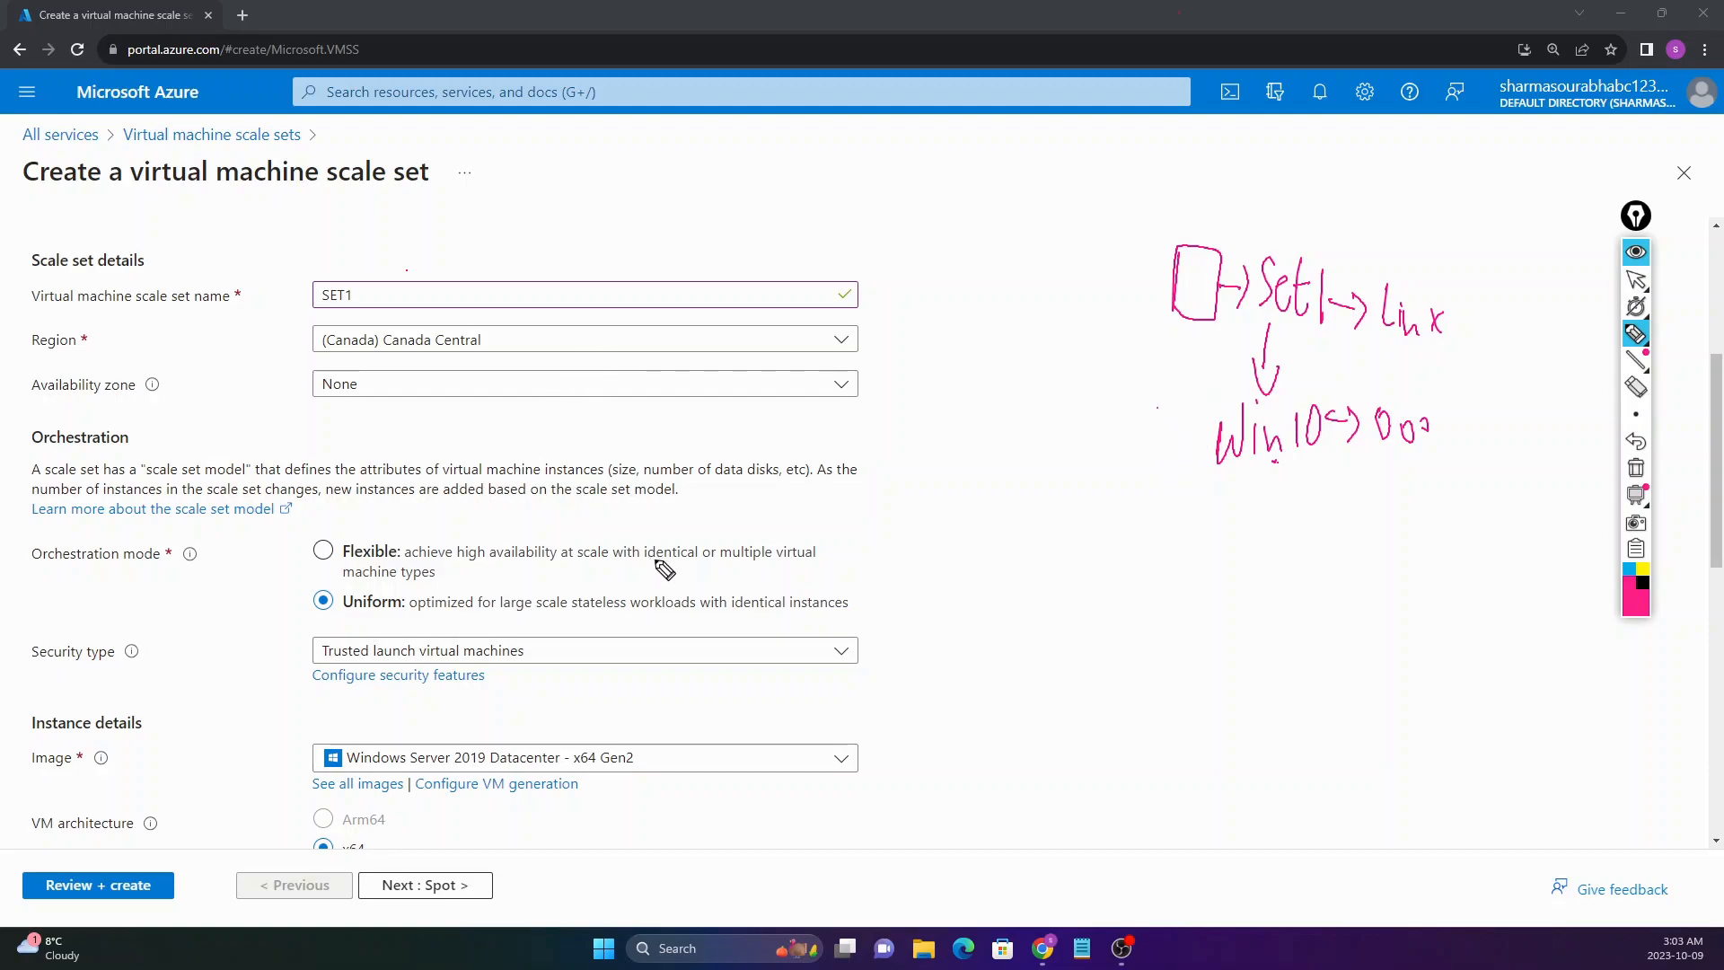
left_click_drag(724, 569, 783, 570)
left_click_drag(392, 584, 431, 567)
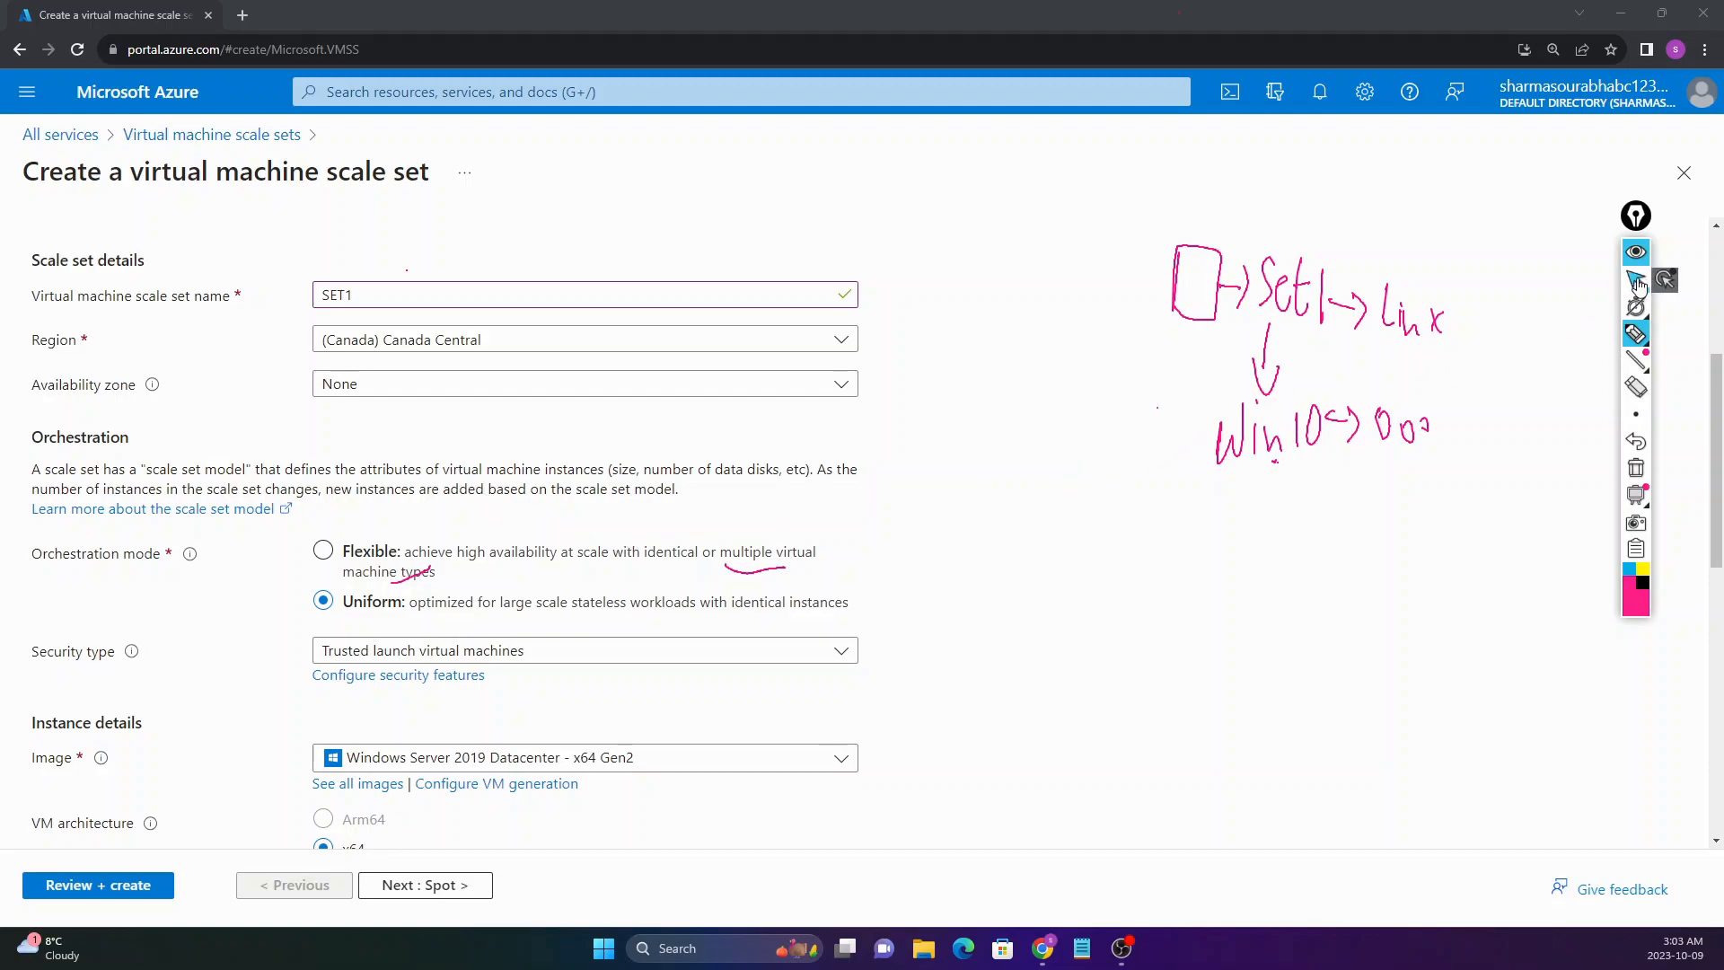
left_click(1636, 387)
left_click(1215, 281)
mouse_move(1214, 281)
left_mouse_down()
mouse_move(1276, 387)
mouse_move(1232, 383)
mouse_move(1175, 482)
mouse_move(1260, 408)
mouse_move(1329, 447)
mouse_move(1358, 422)
mouse_move(1428, 434)
mouse_move(847, 592)
mouse_move(381, 597)
left_mouse_up()
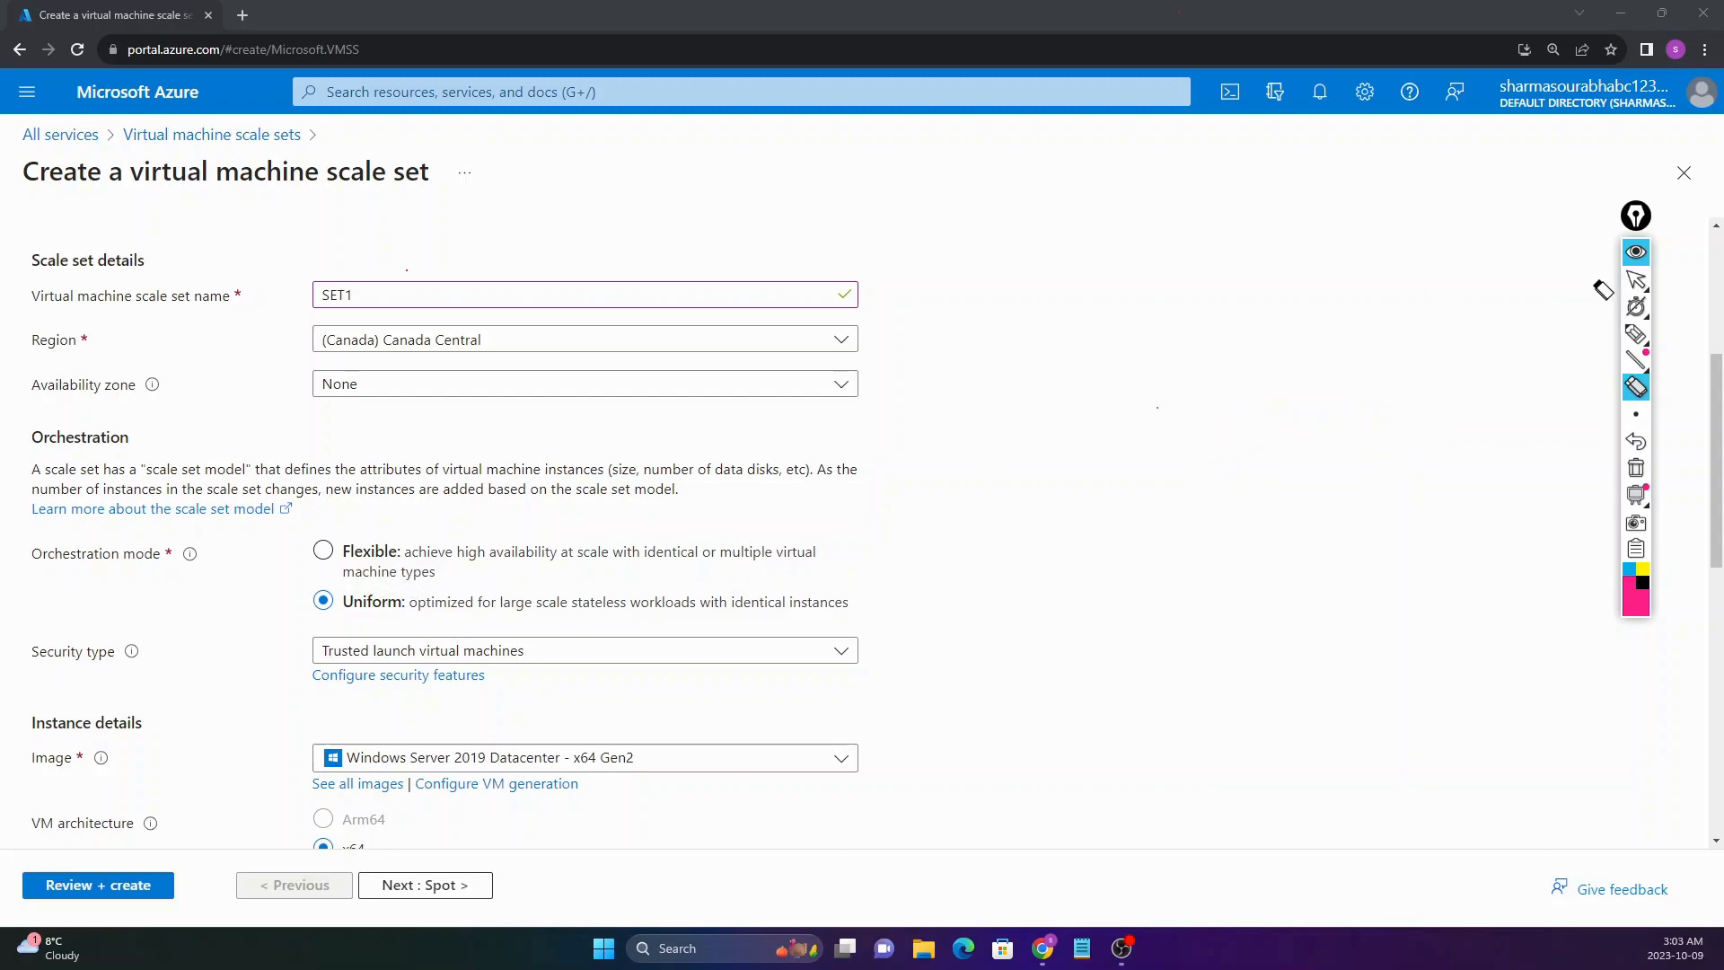
Step: Set the security type to Standard
left_click(1634, 282)
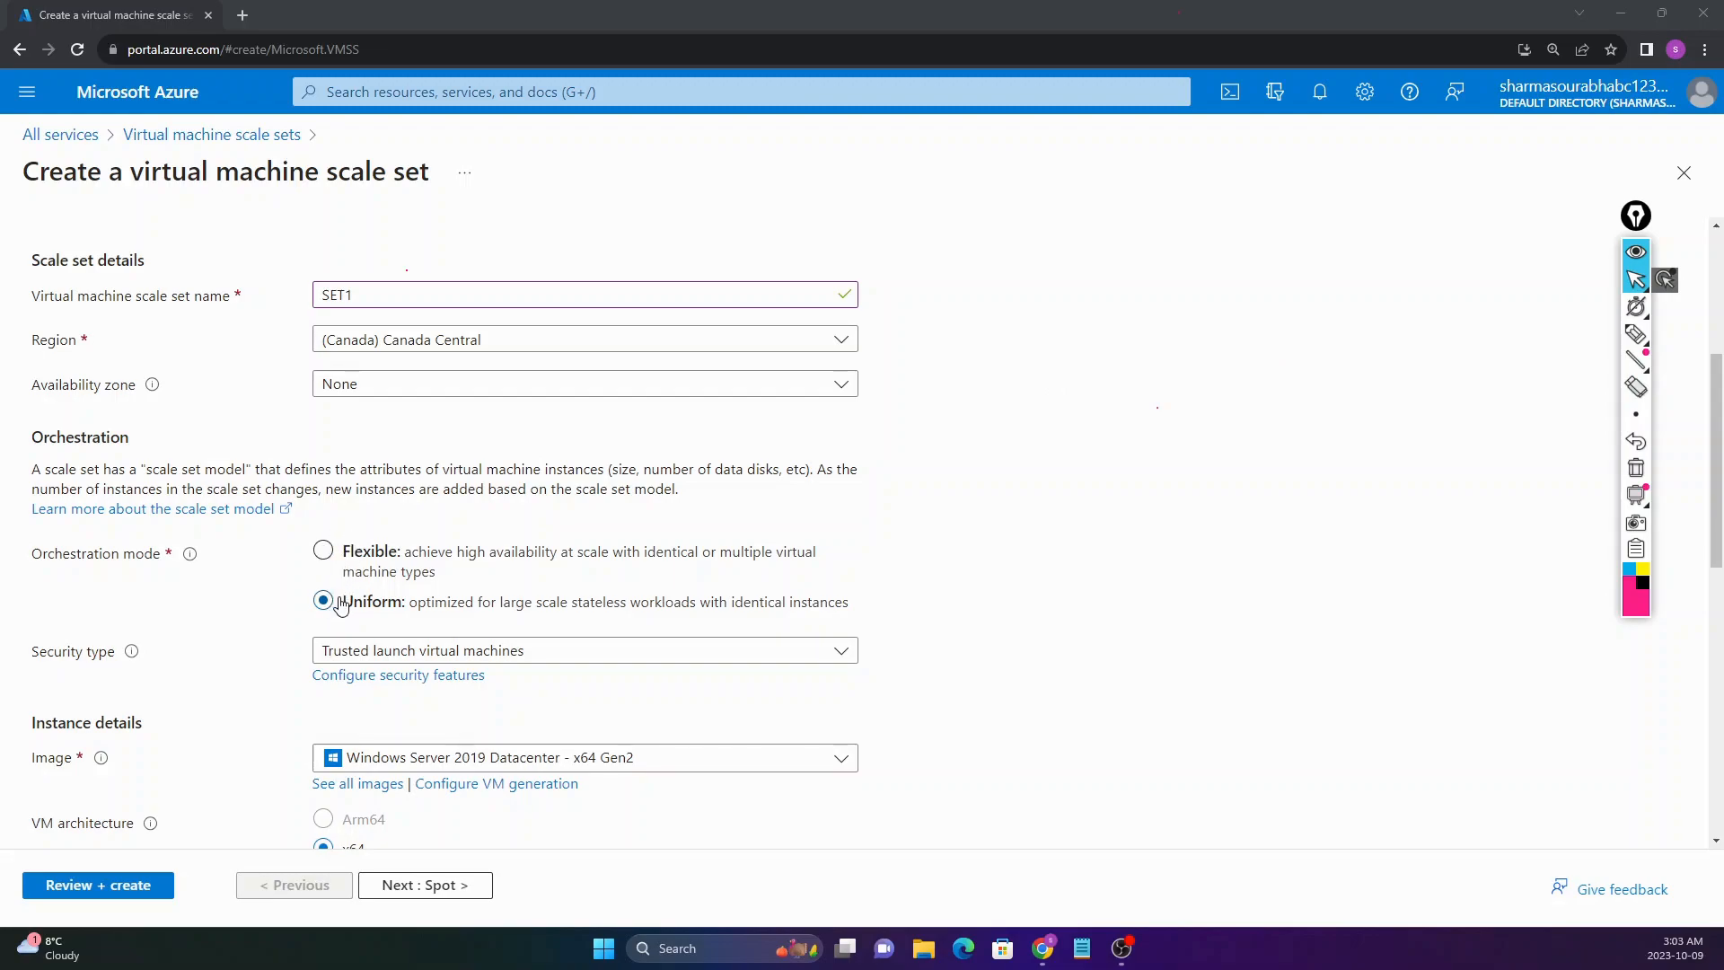
left_click_drag(30, 561, 153, 563)
left_click(153, 564)
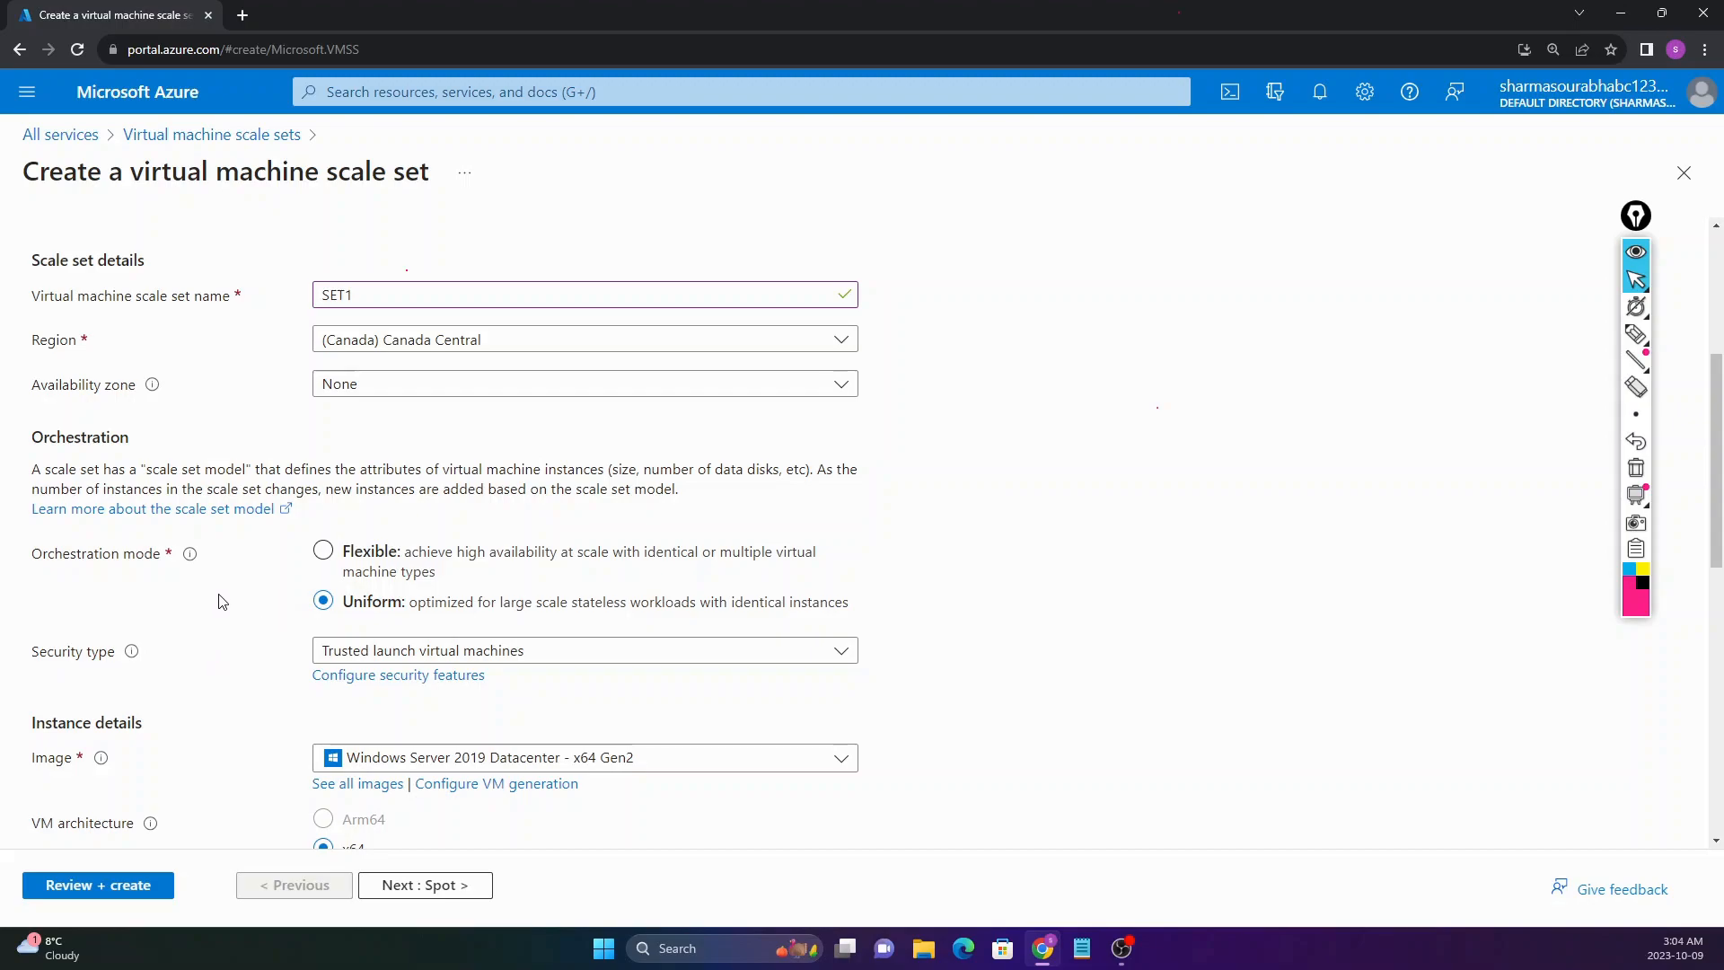
left_click(336, 650)
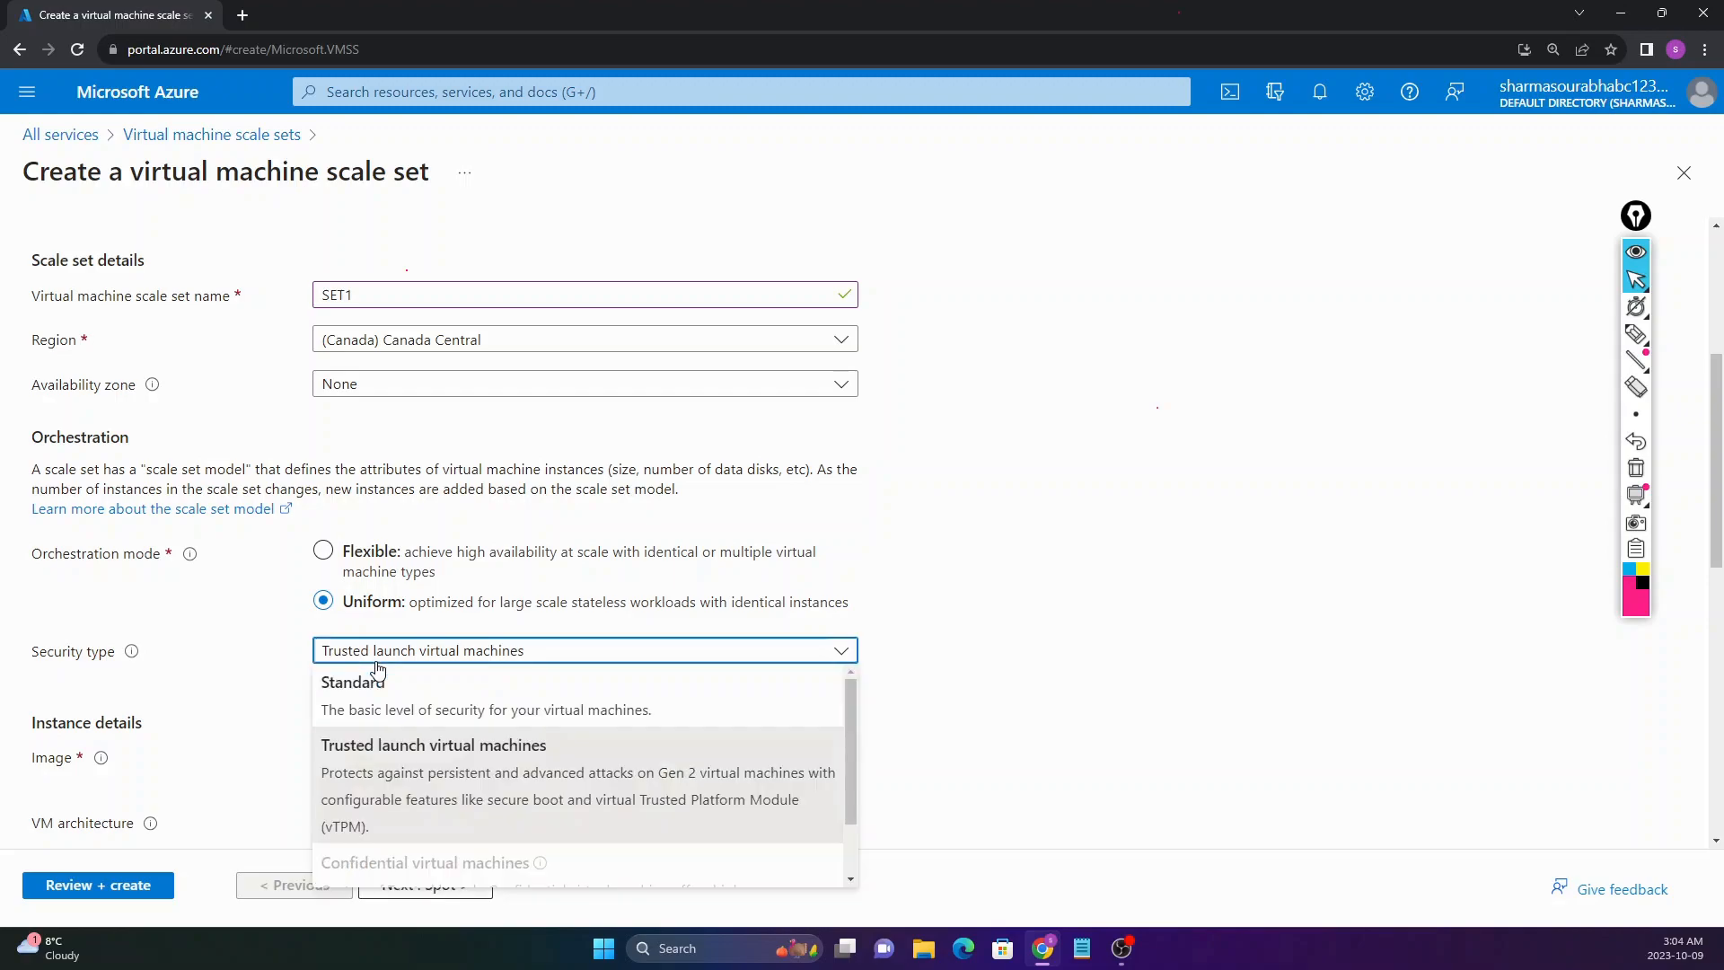
left_click(365, 684)
Step: Choose the Windows 10 Pro, version 22H2 - x64 Gen2 image
scroll(335, 600, "down", 2)
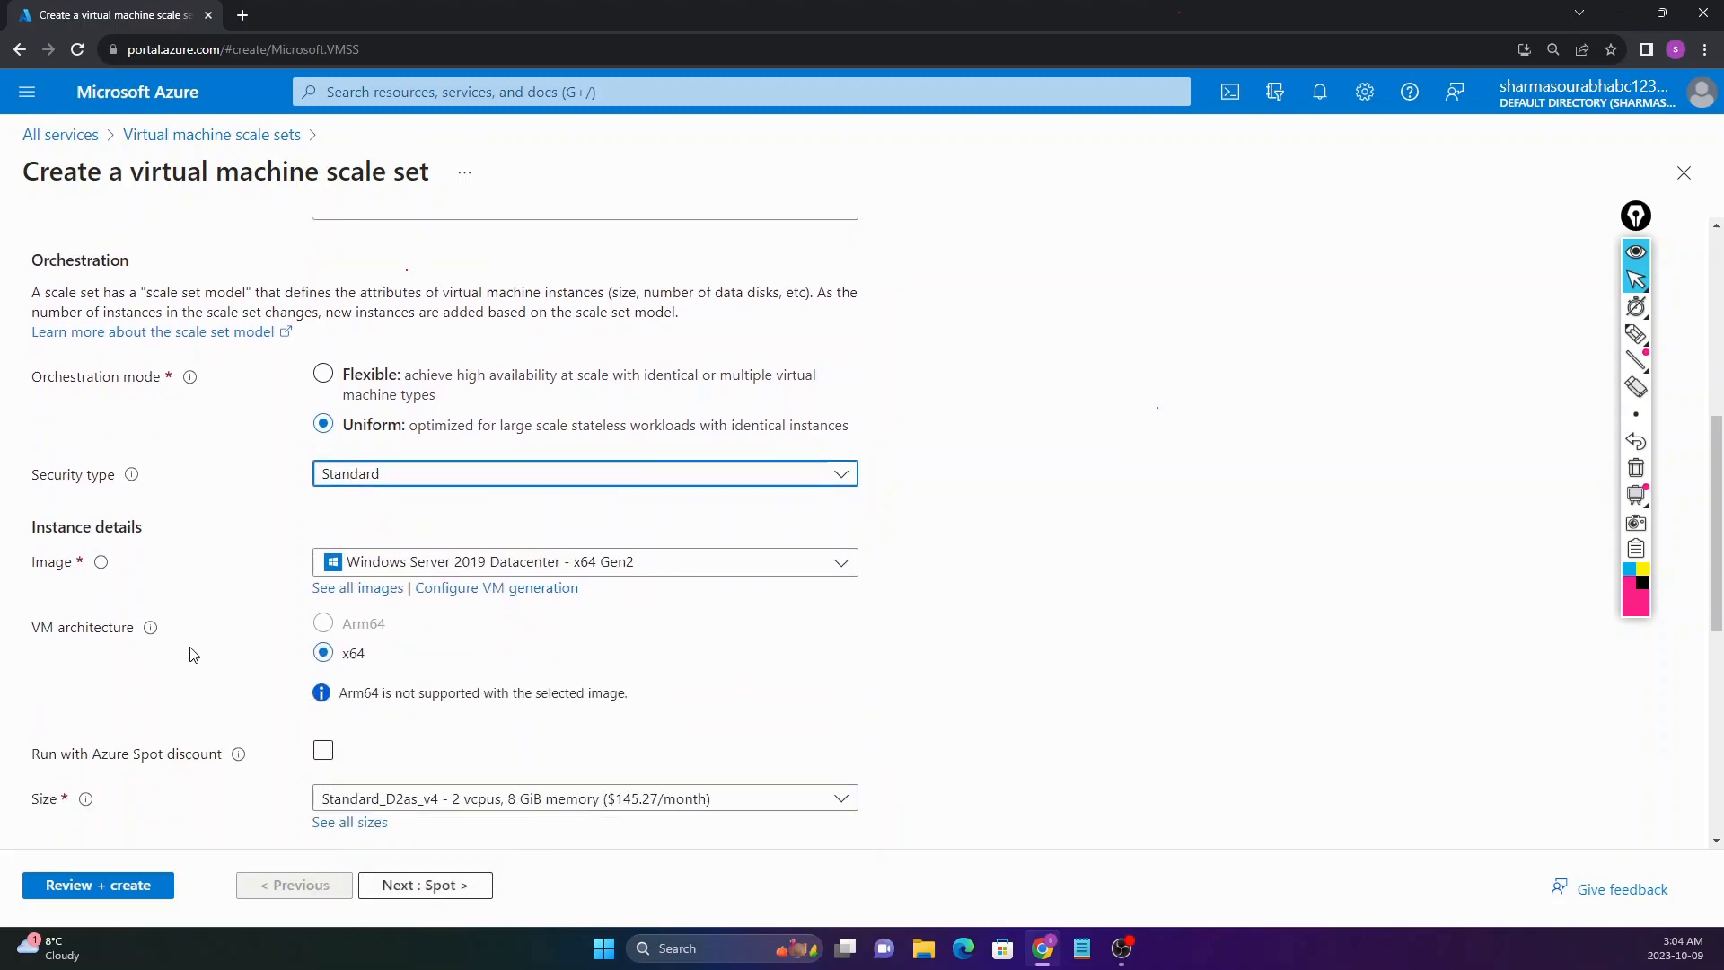
left_click(420, 562)
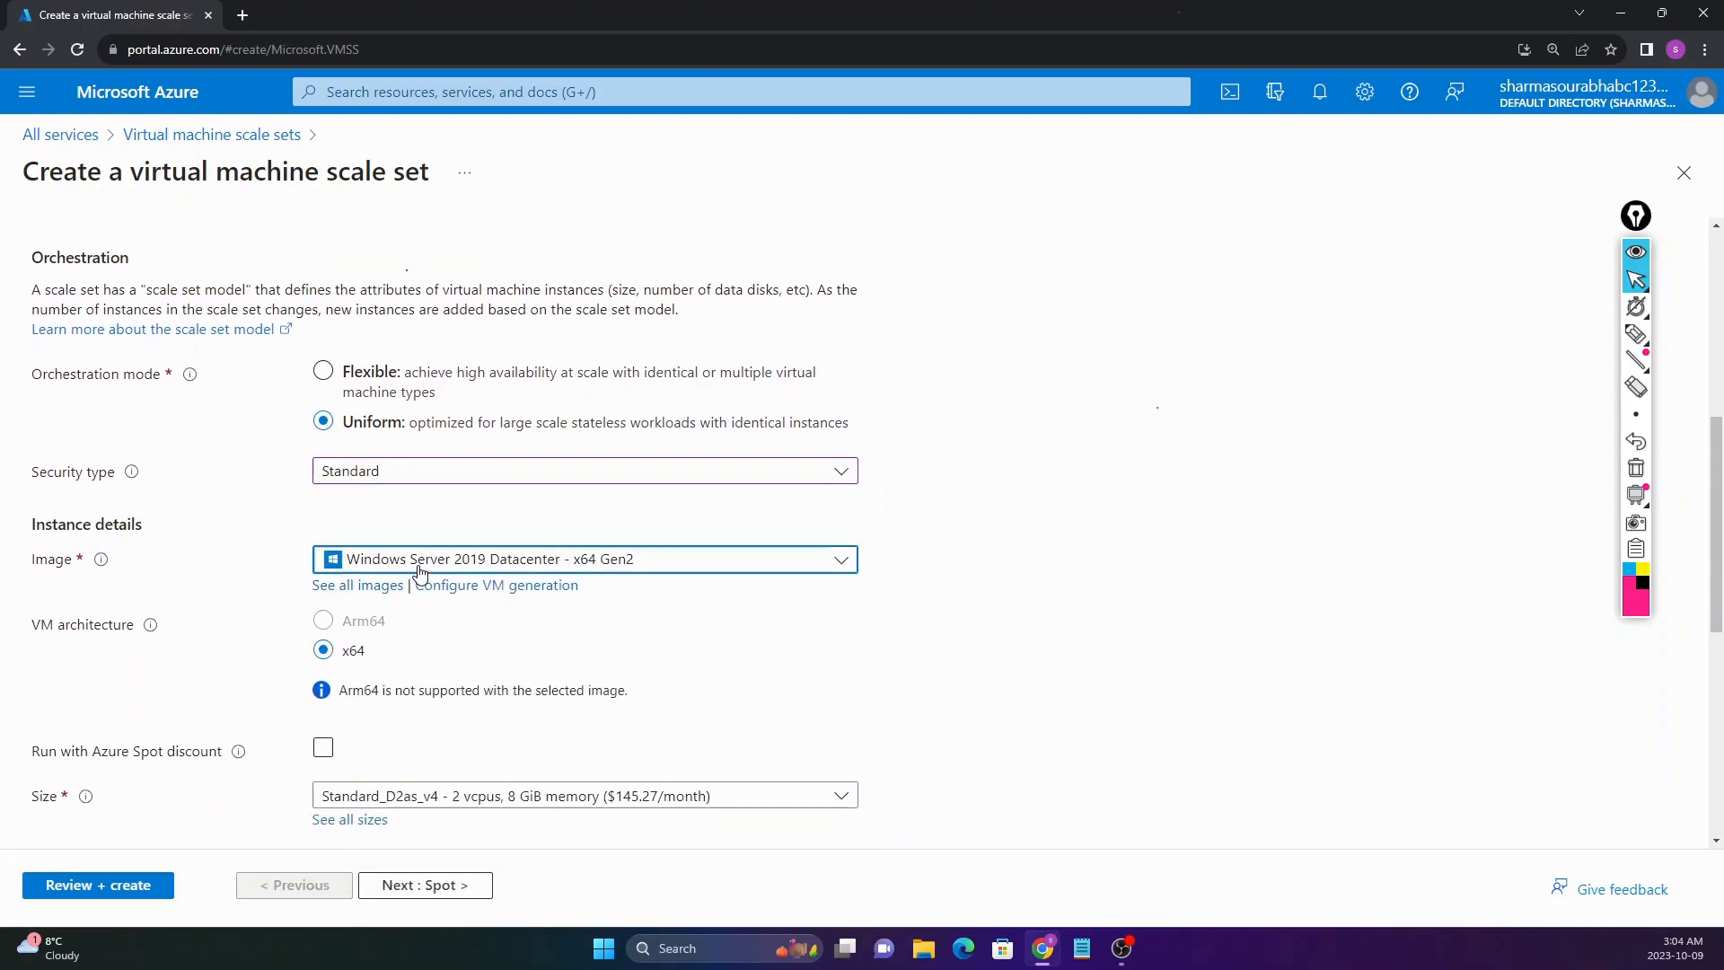
left_click(418, 278)
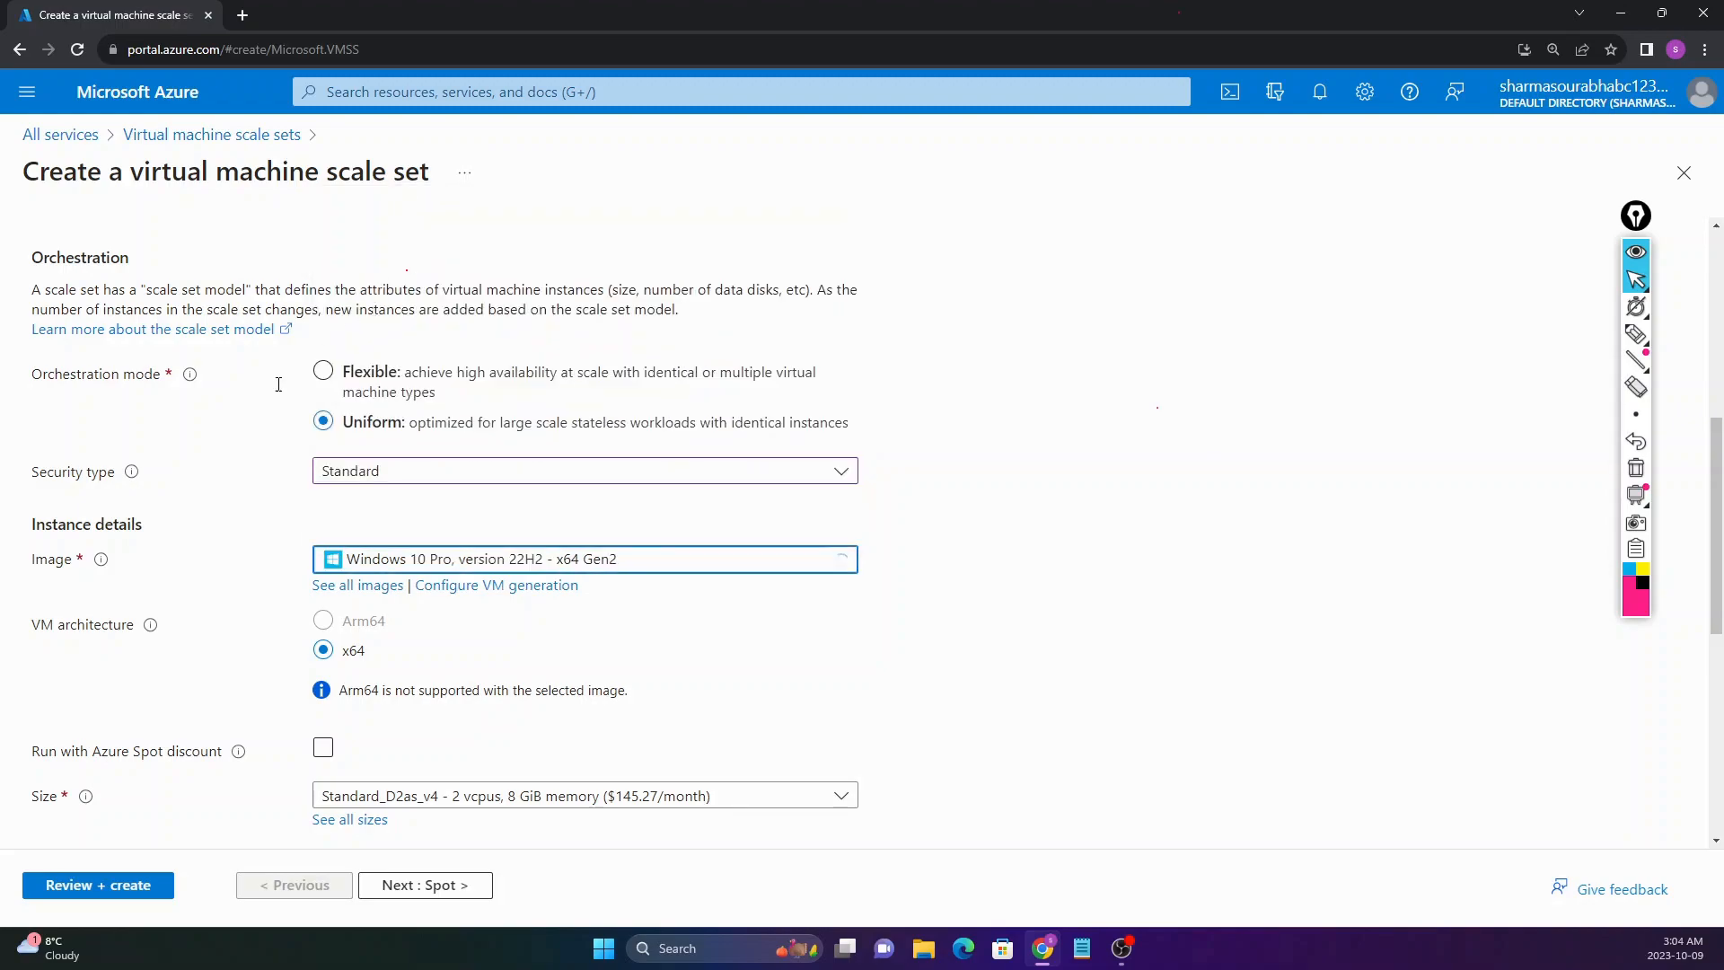
scroll(185, 544, "down", 4)
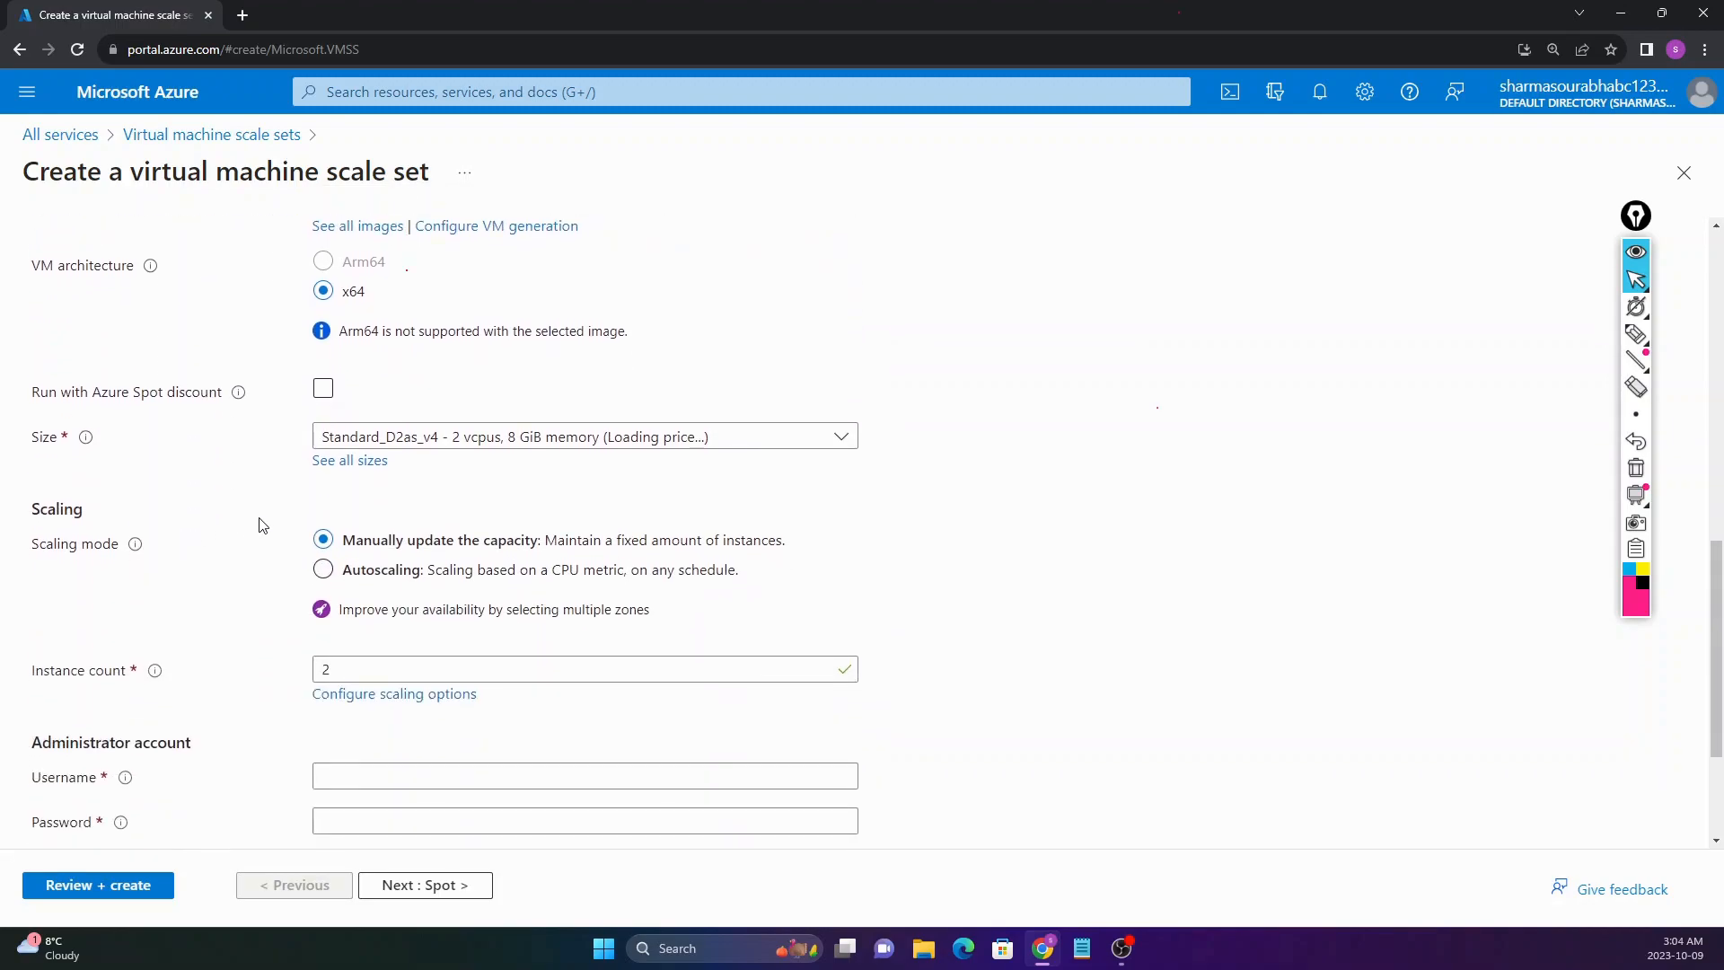
scroll(261, 525, "down", 1)
left_click_drag(33, 451, 115, 453)
Step: Try CPU-based Autoscaling, then return to manually updating the capacity
left_click(105, 453)
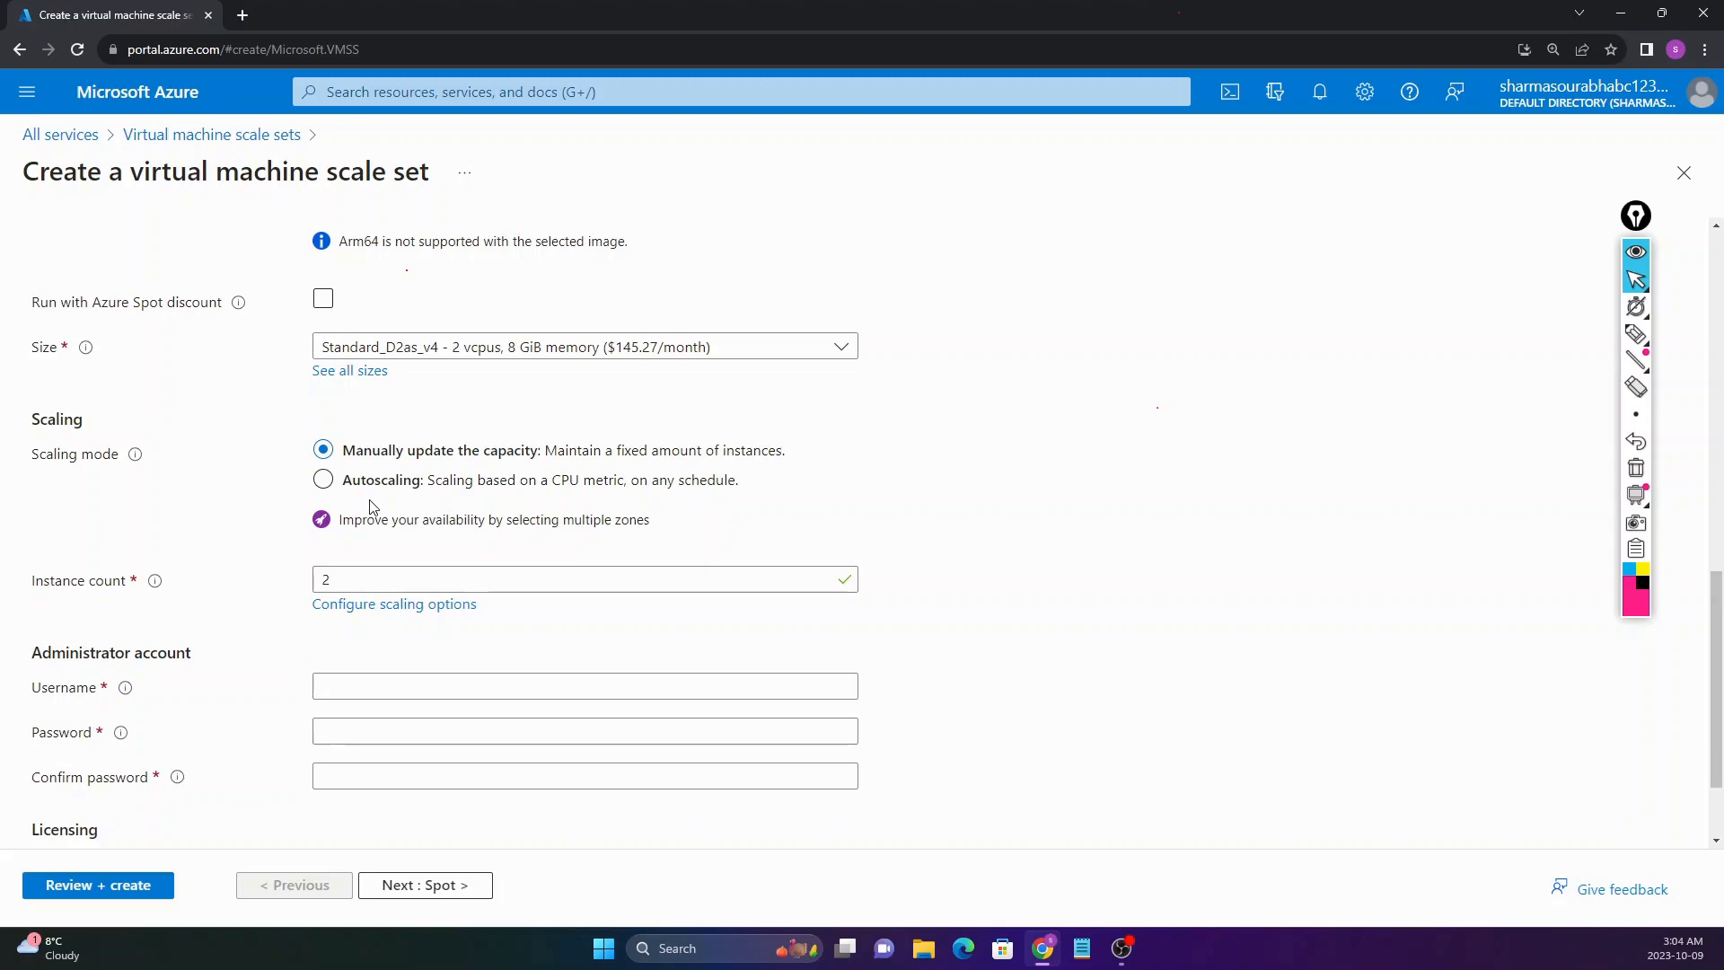
left_click(541, 487)
double_click(560, 483)
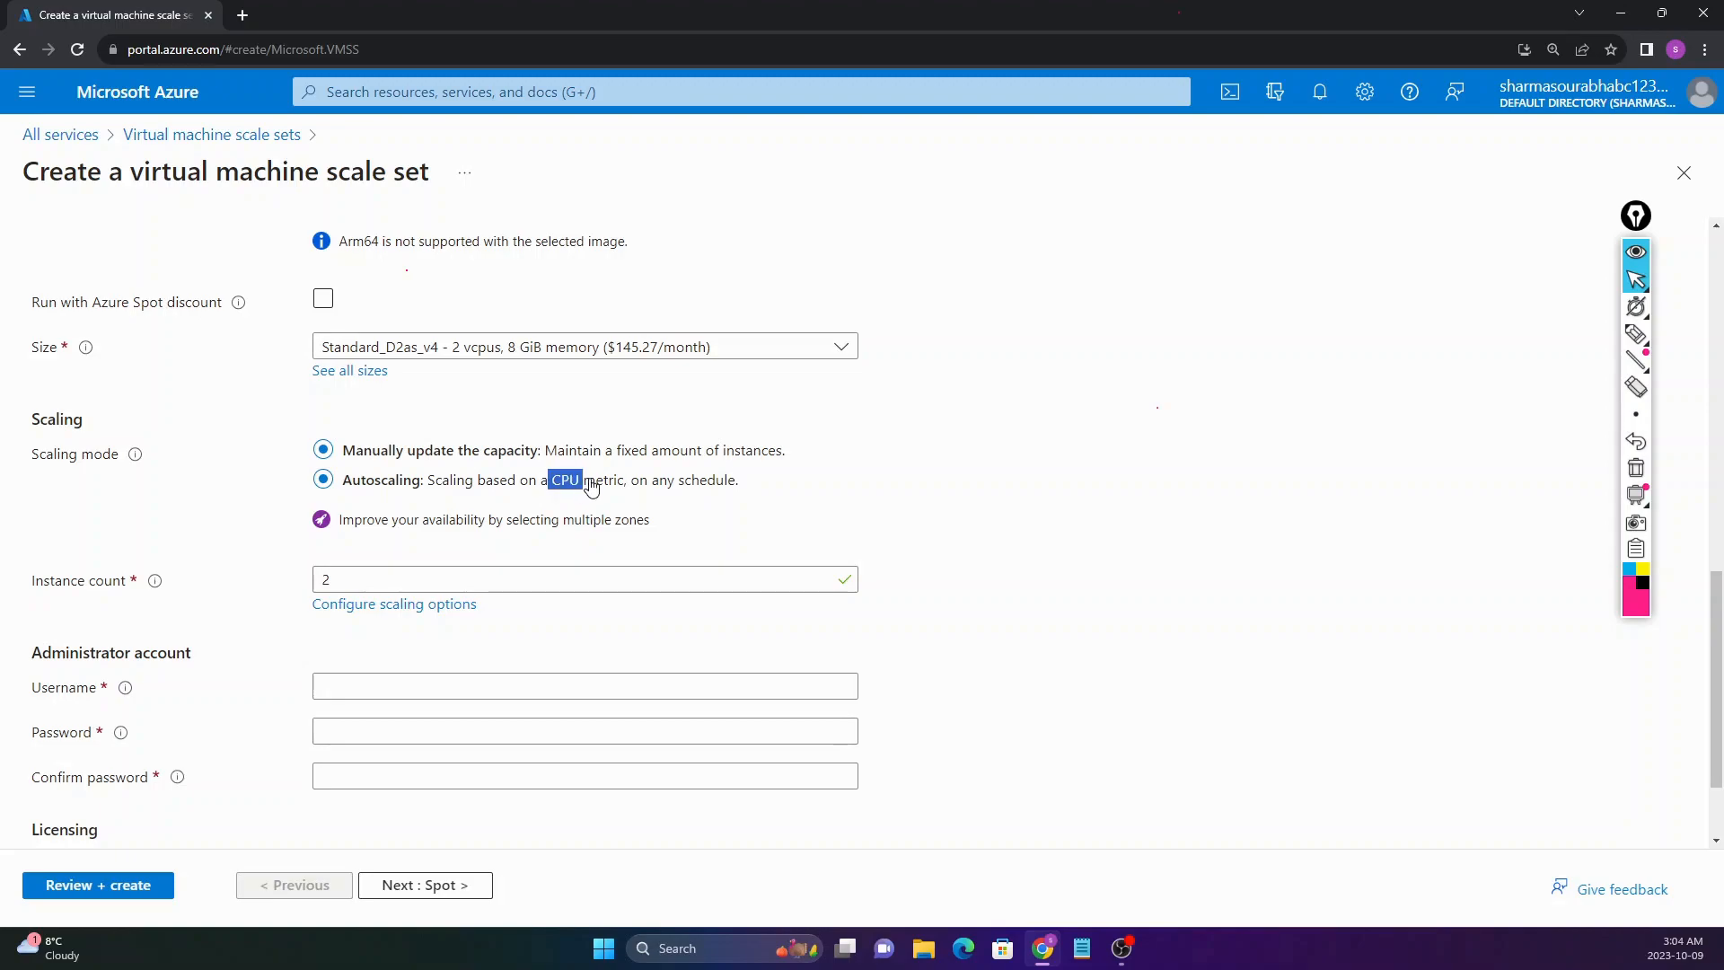
left_click(428, 457)
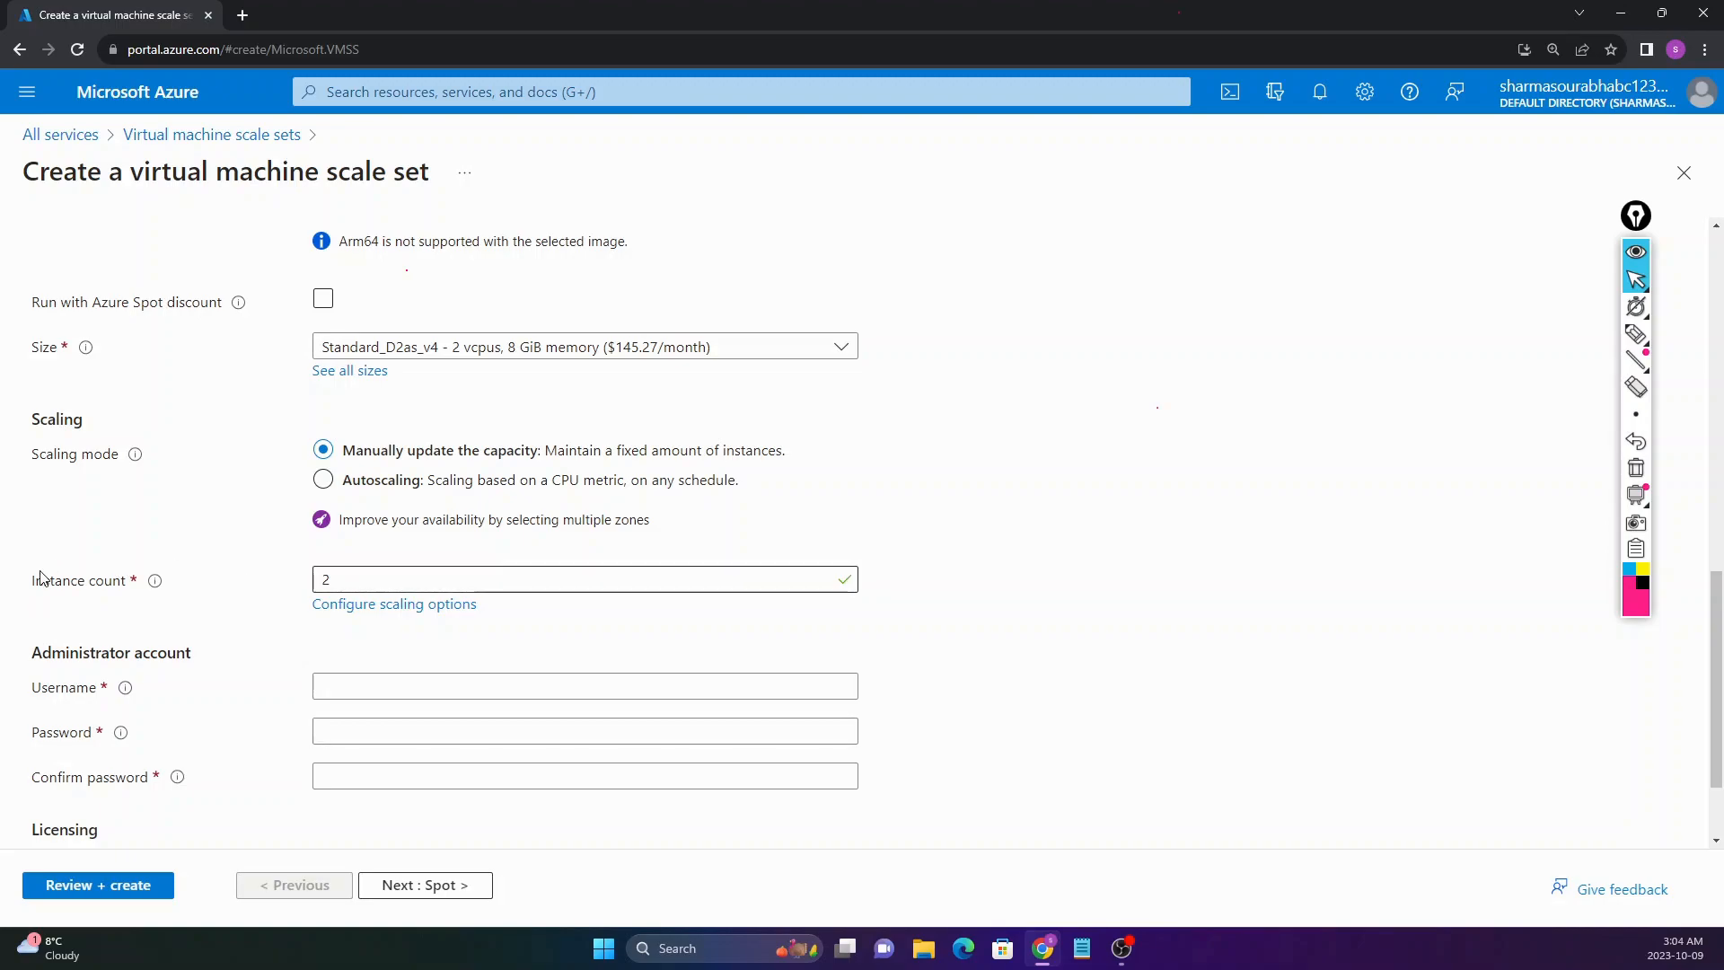
Step: Change the instance count from 2 to 1, keeping size Standard_D2as_v4
left_click_drag(30, 580, 144, 585)
left_click(113, 589)
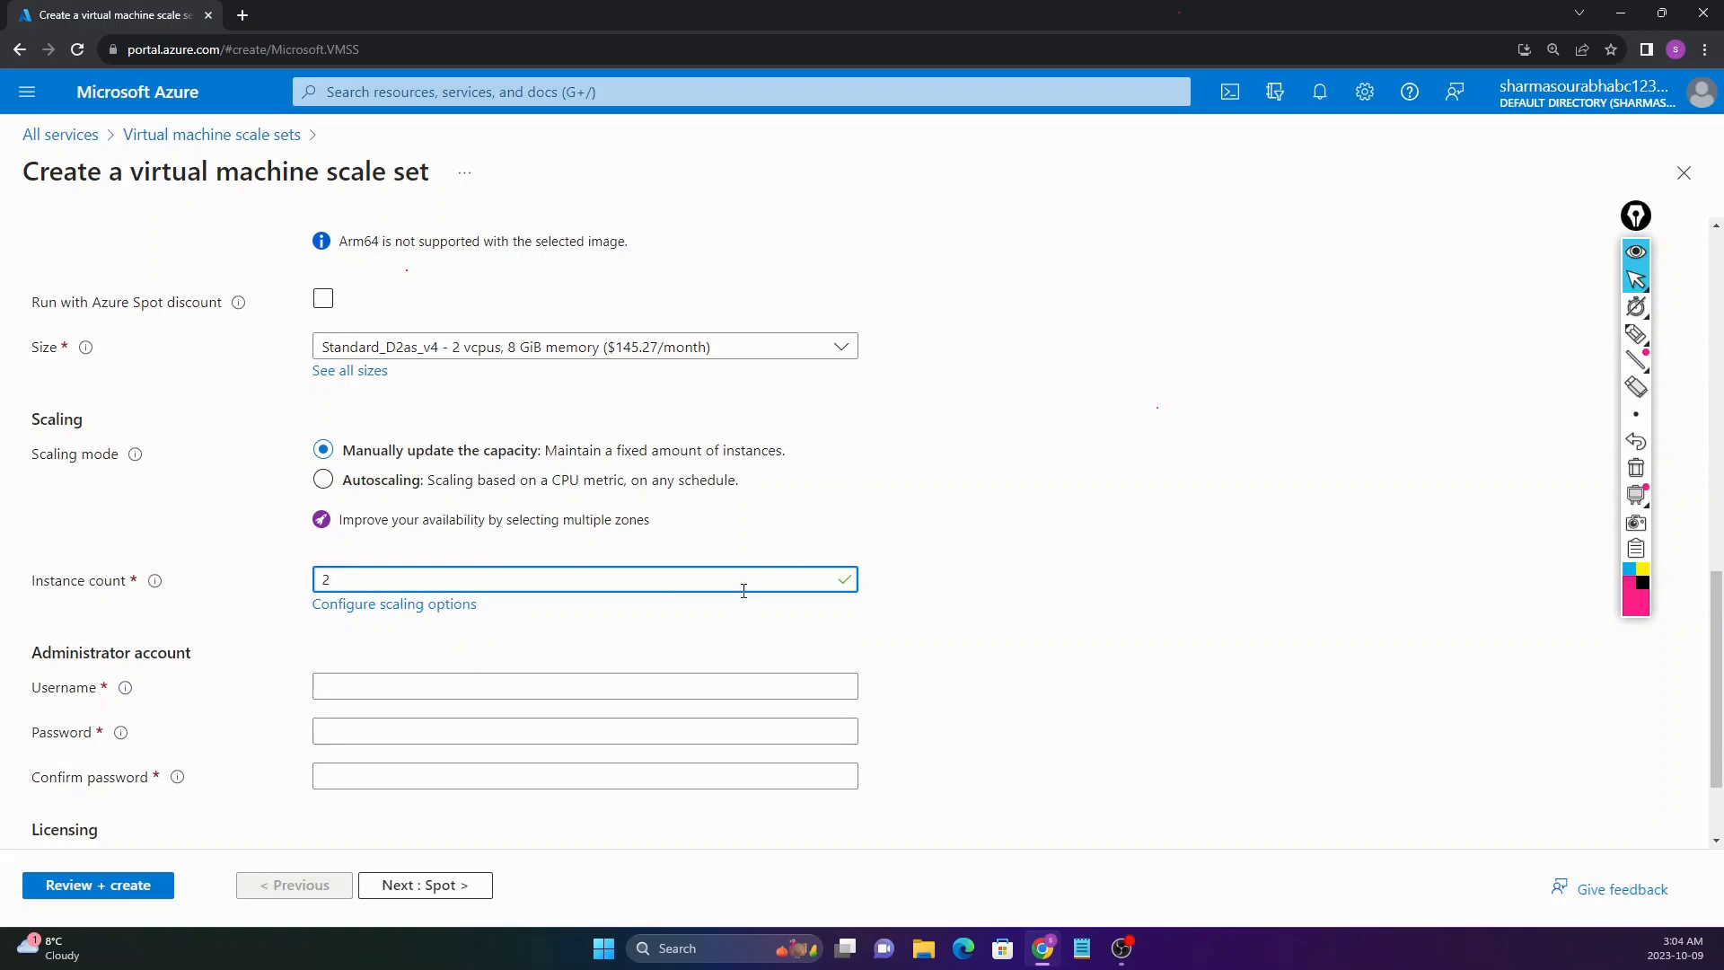
type("0")
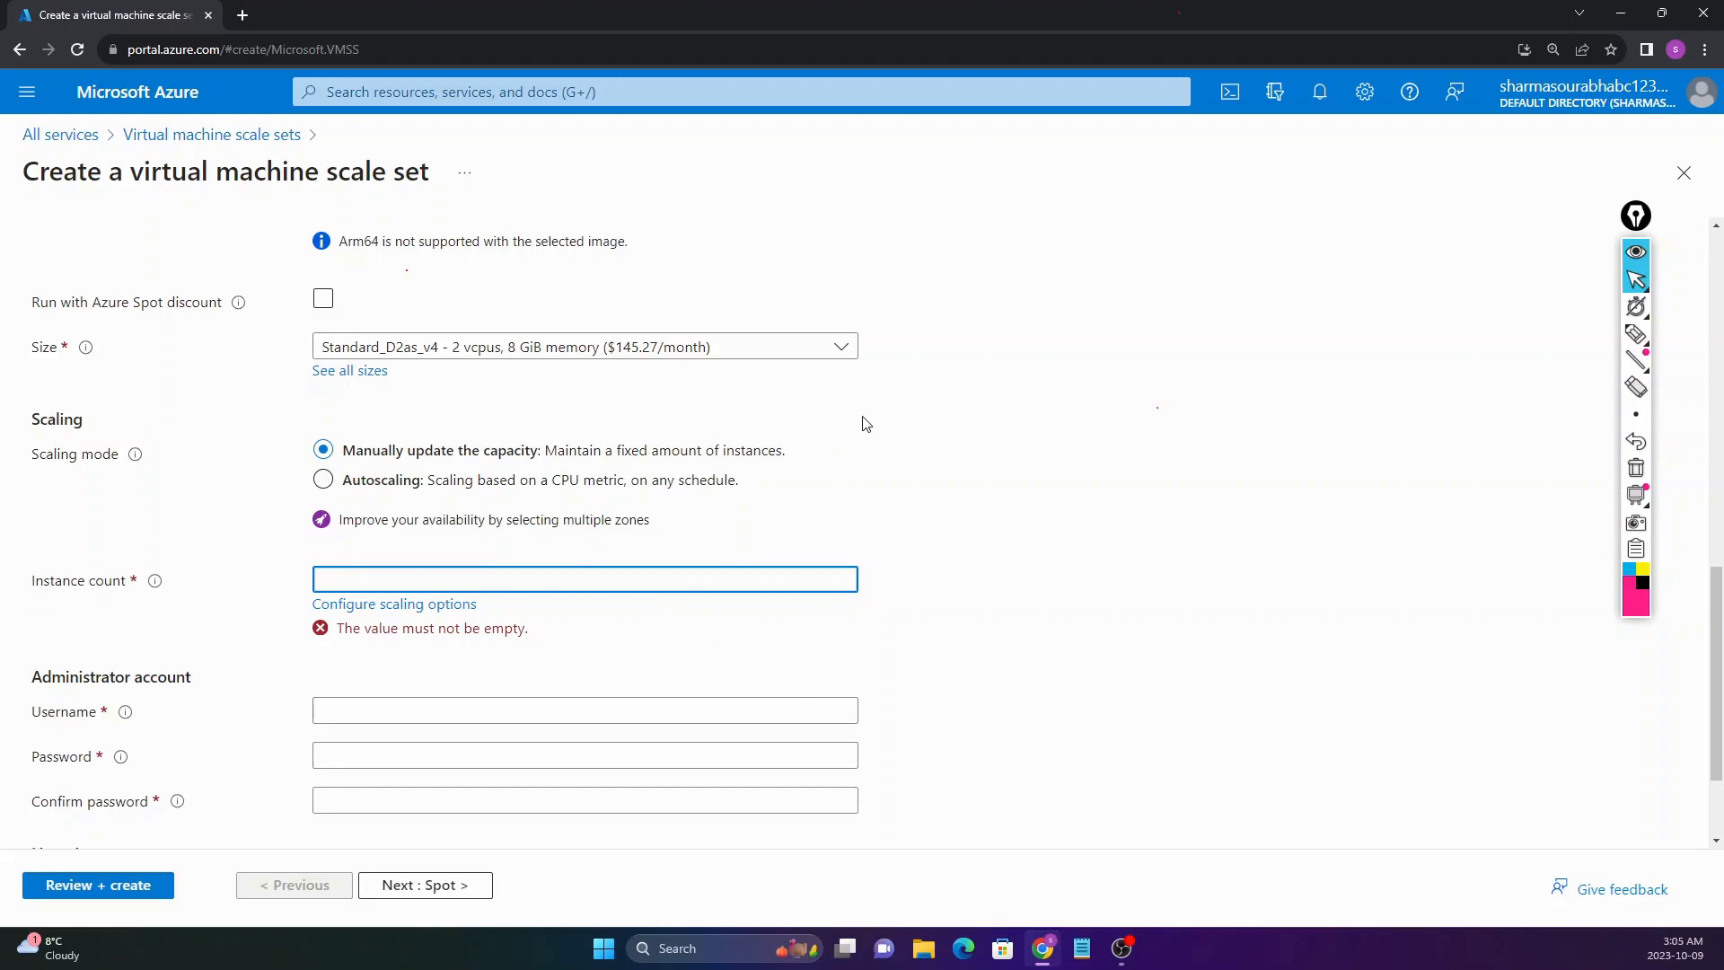
left_click(899, 462)
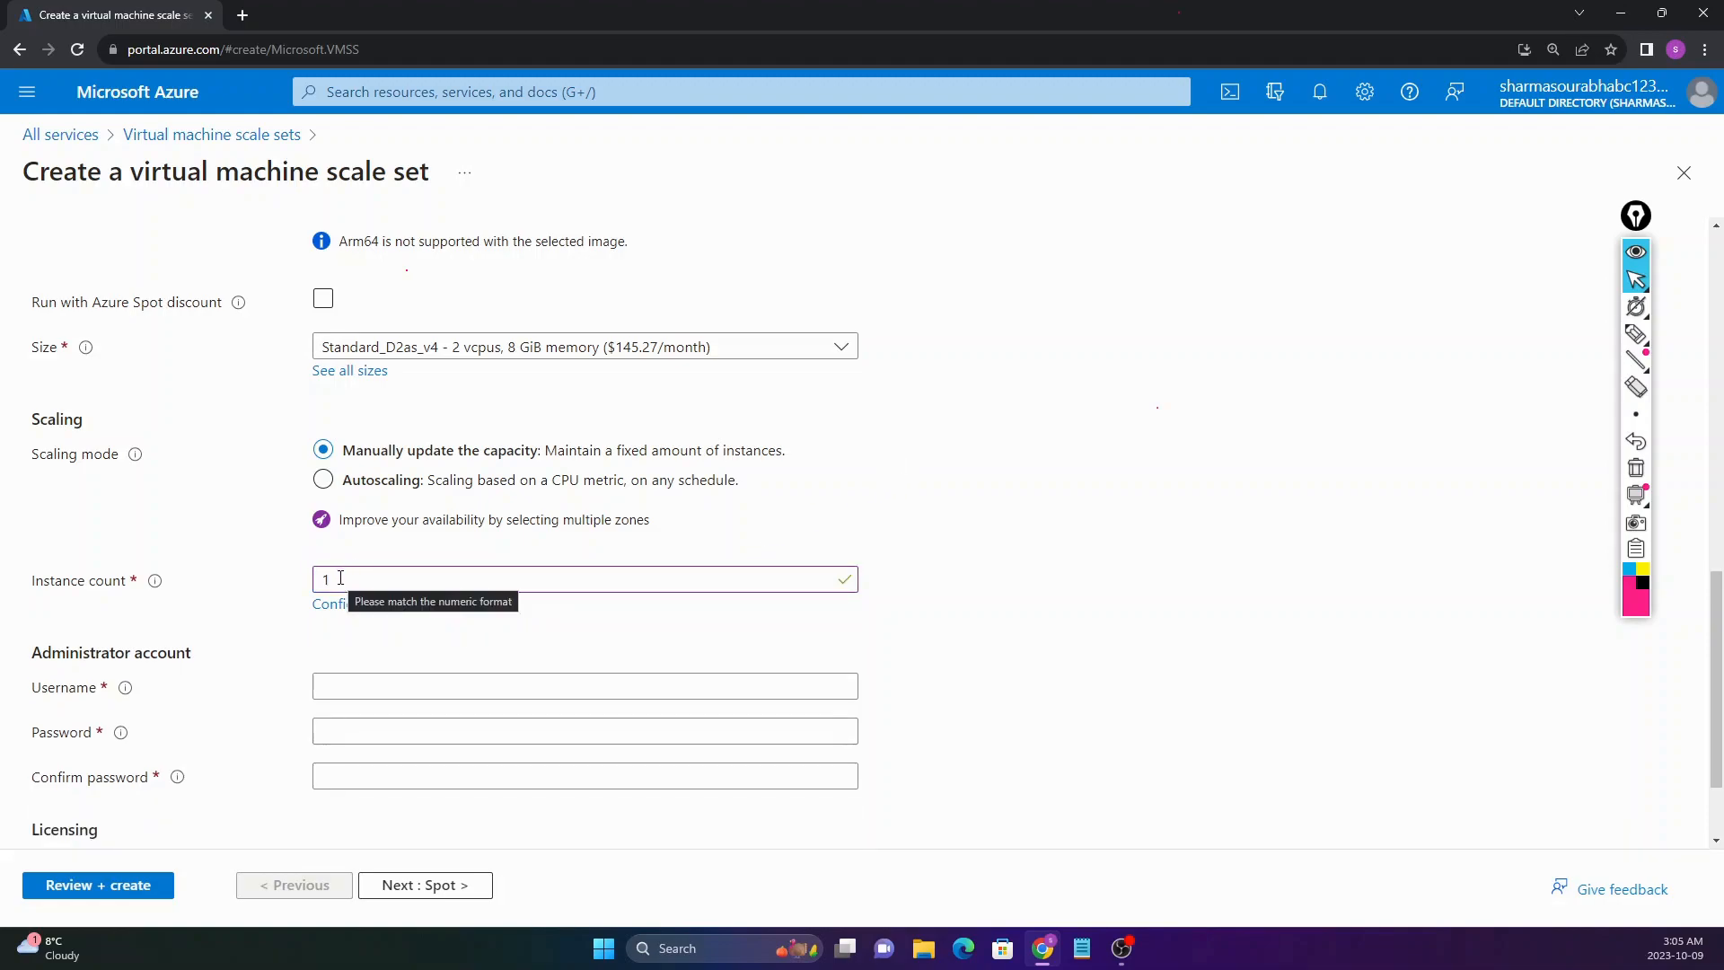
left_click_drag(131, 170, 342, 167)
left_click(343, 168)
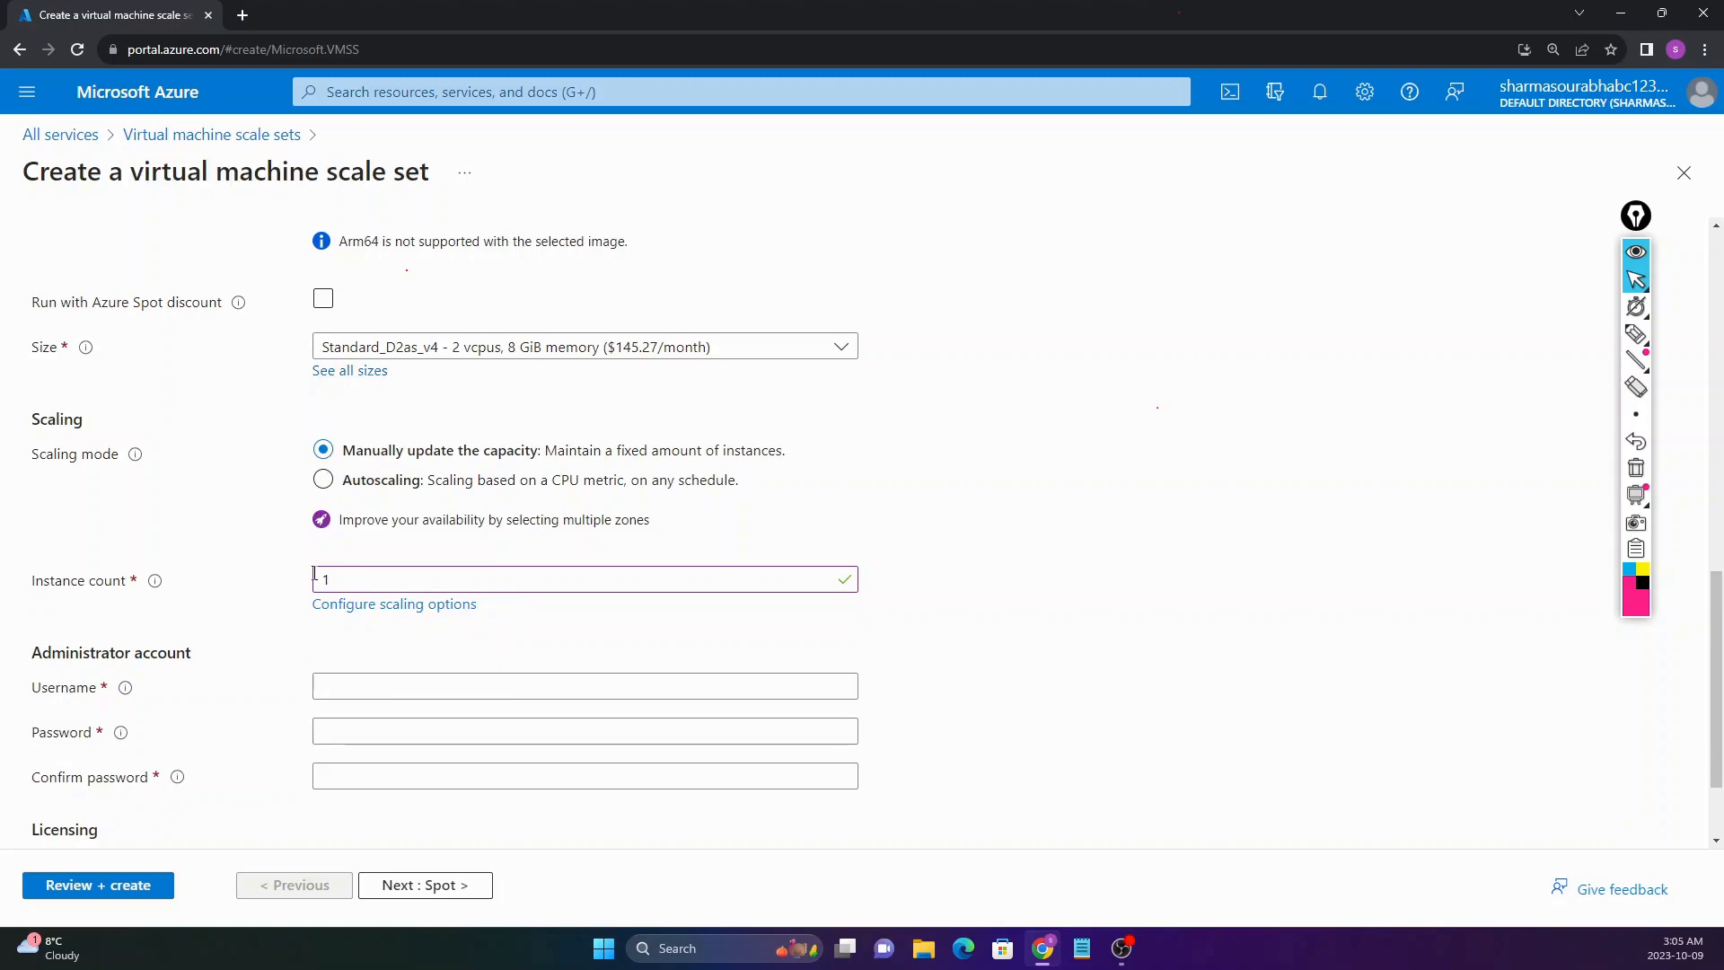
scroll(291, 589, "up", 2)
scroll(292, 588, "down", 1)
left_click(379, 672)
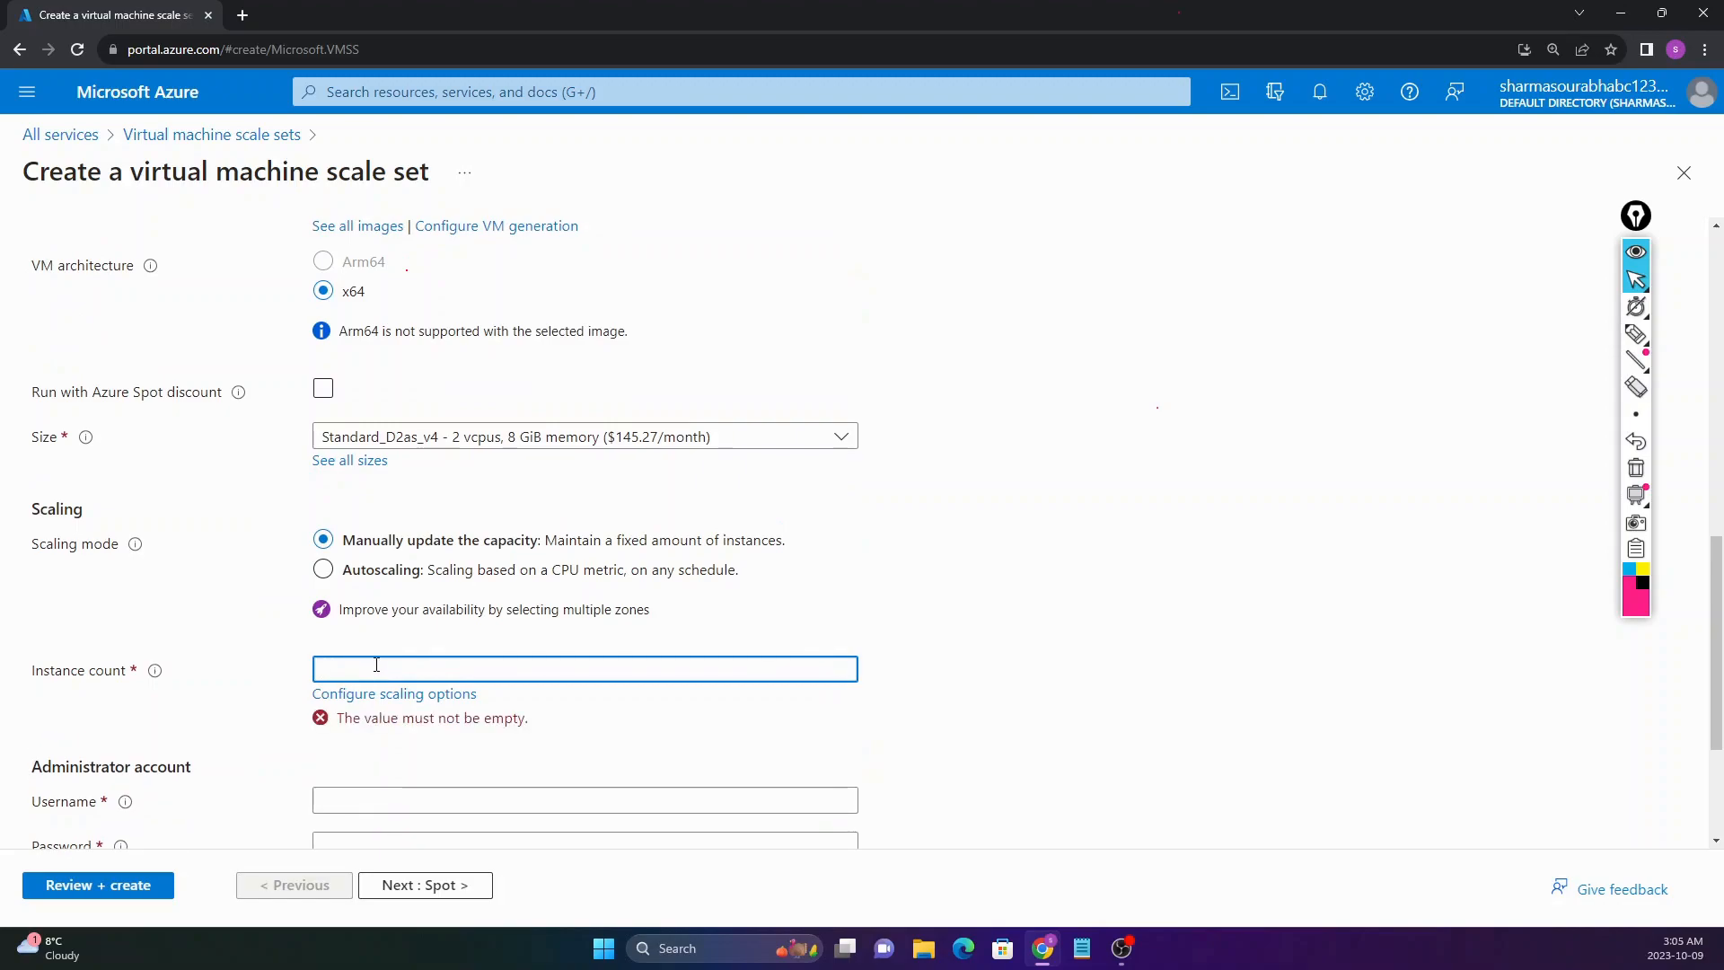
type("1")
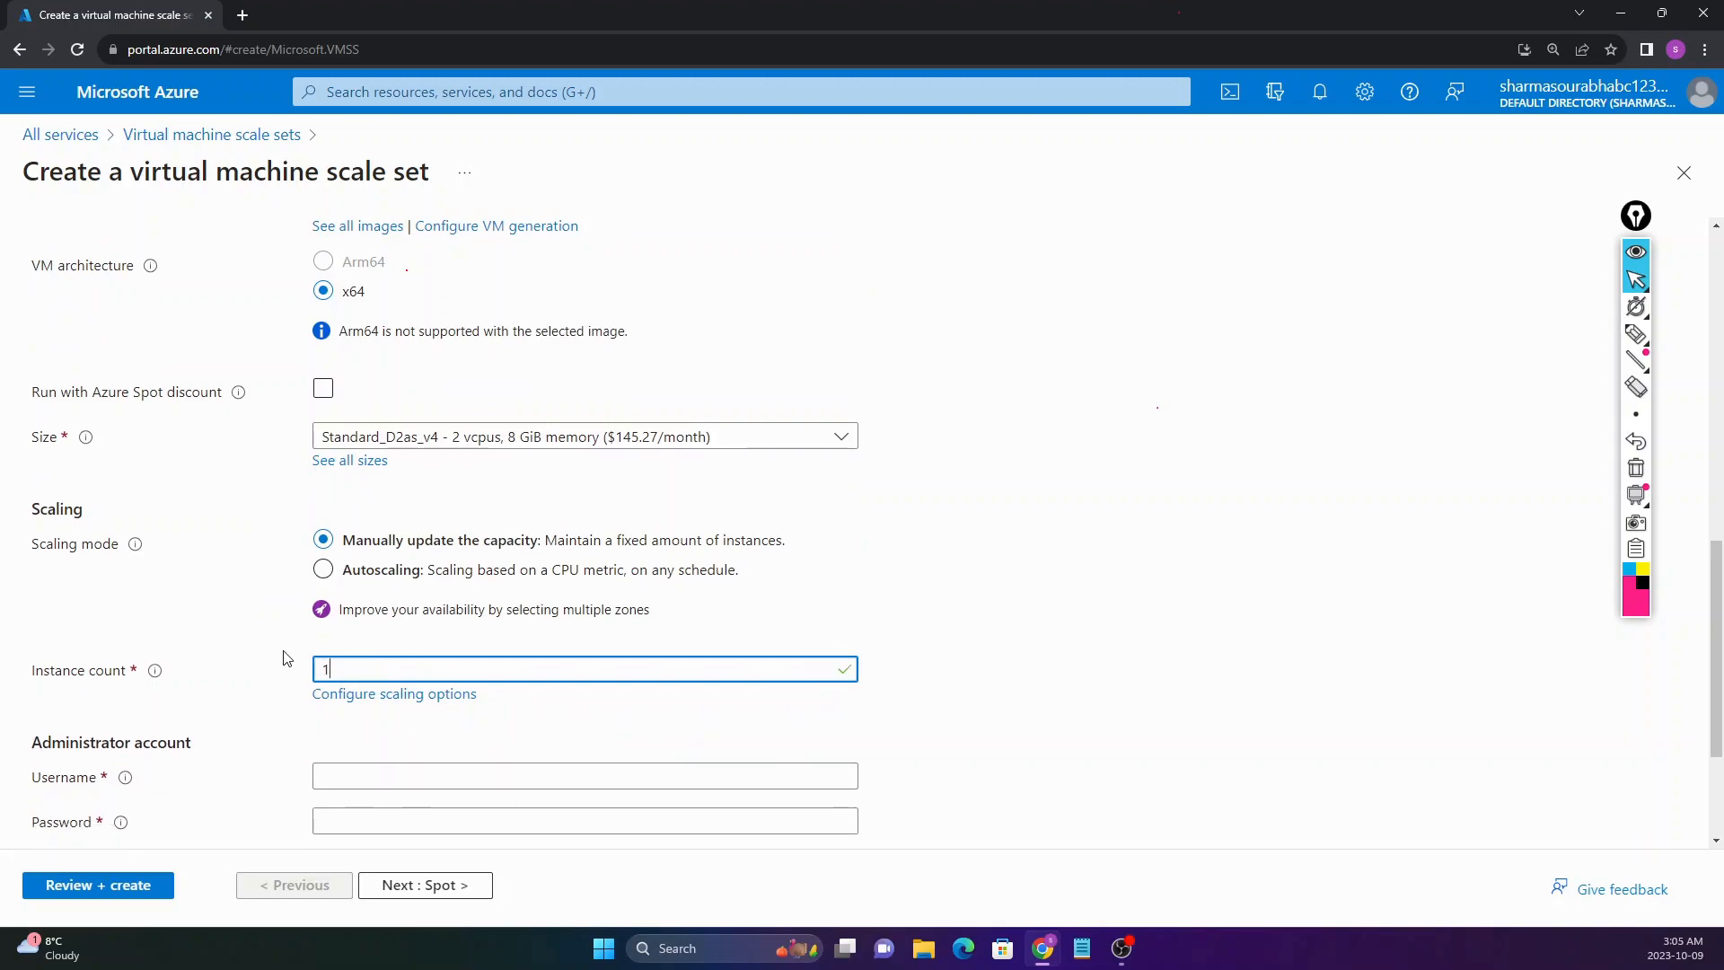
scroll(283, 658, "down", 2)
Step: Enter the admin username, password and confirmation, and tick the Windows 10/11 licence checkbox
left_click(413, 596)
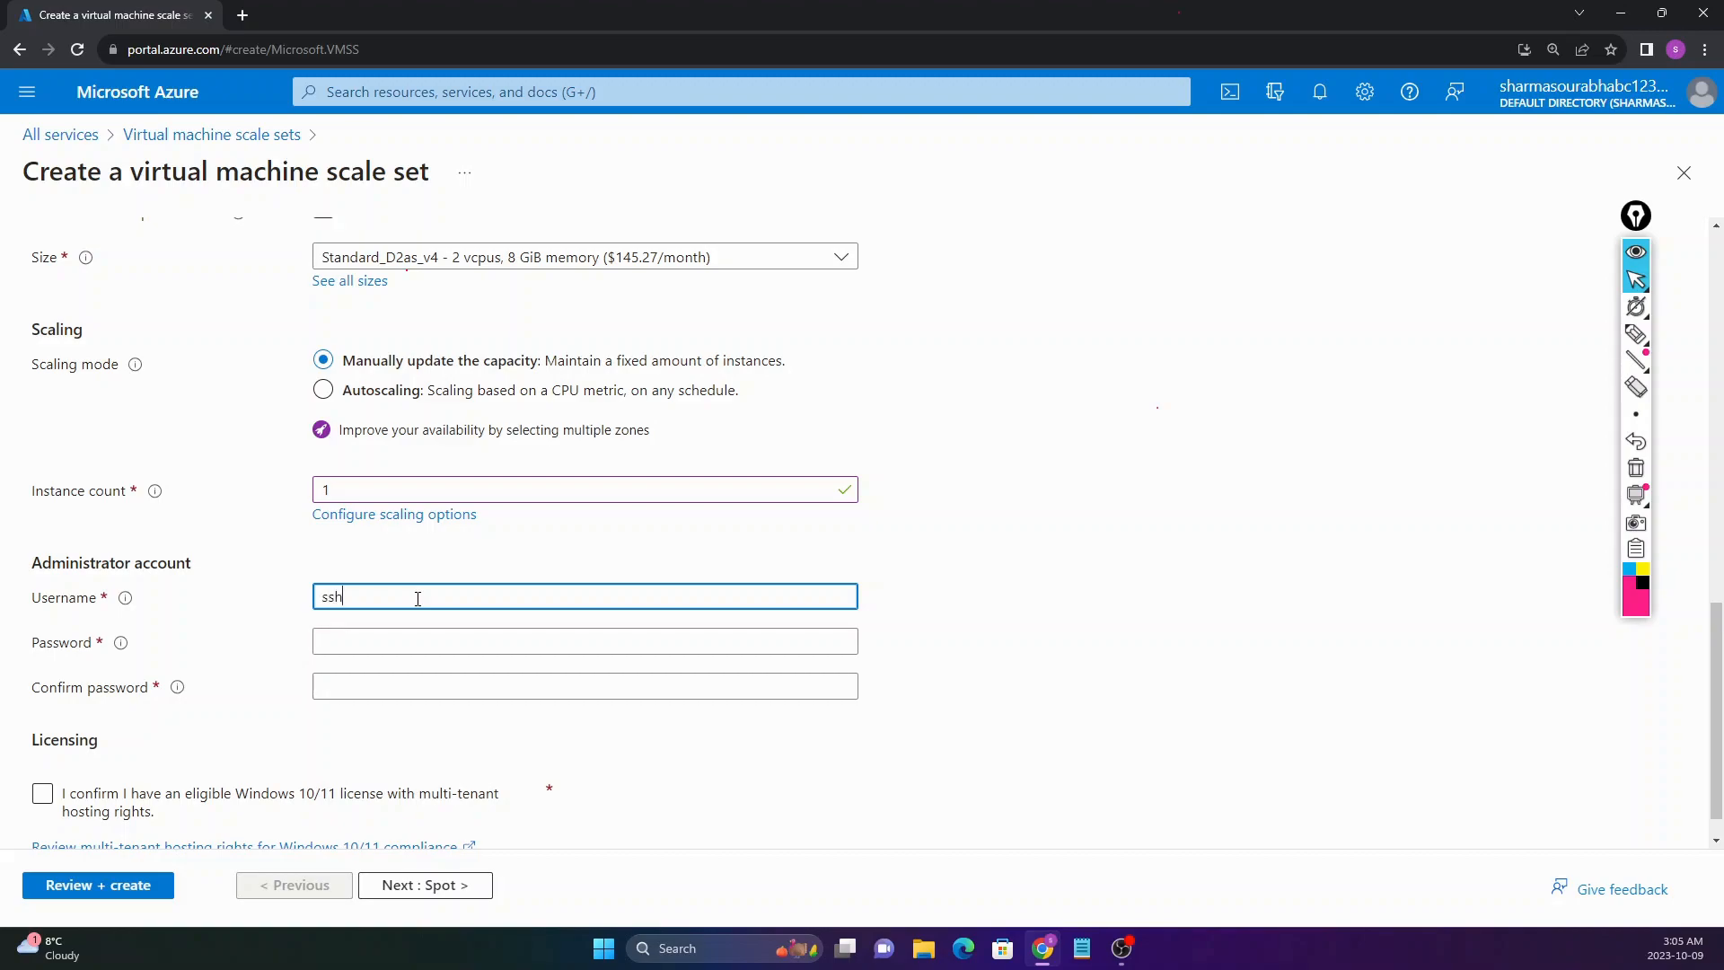
type("arm")
key("Tab")
type("•••")
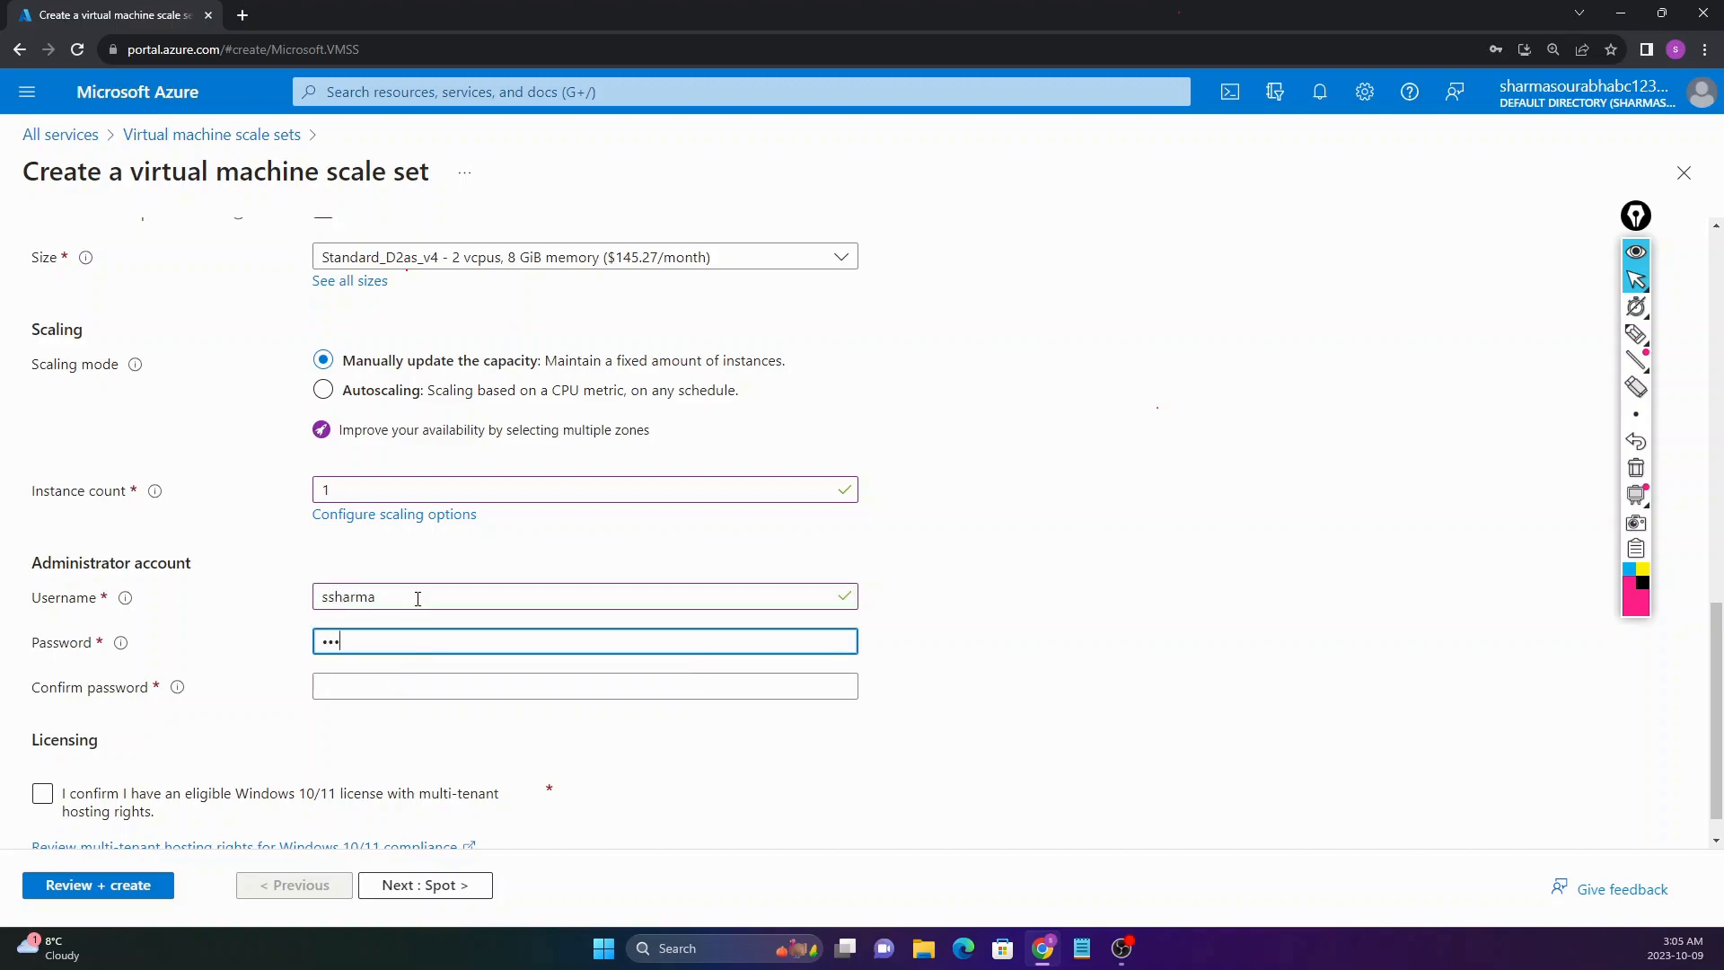
type("•••••••••")
key("Tab")
type("•••")
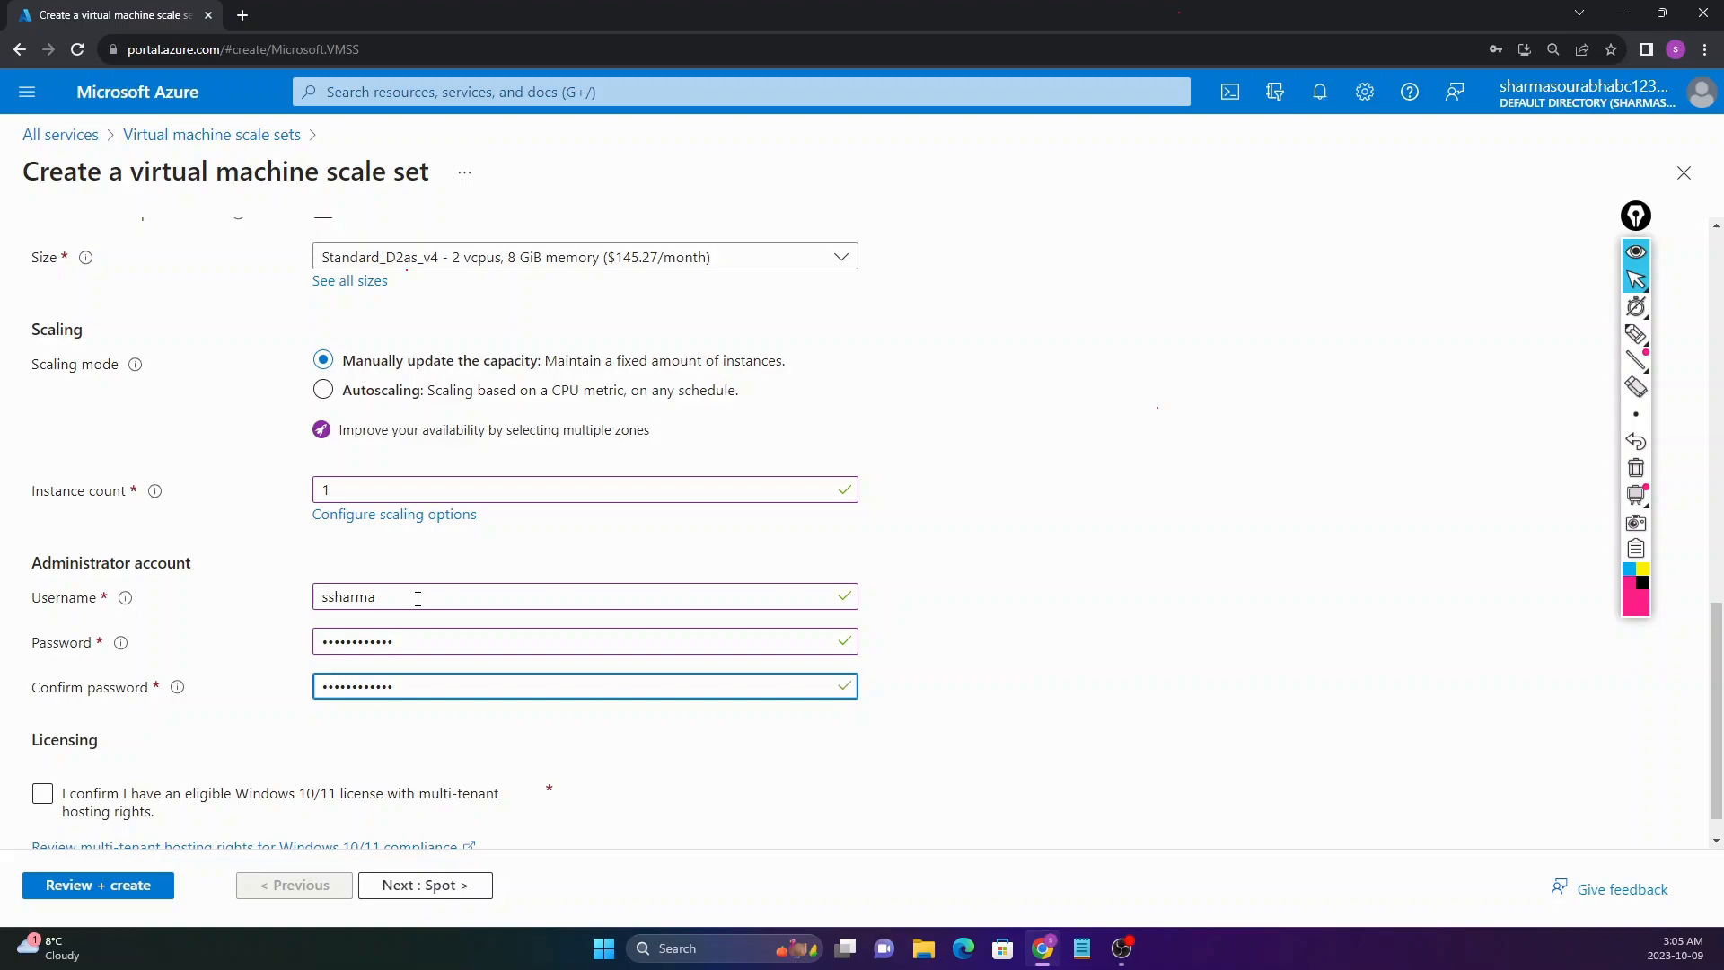
scroll(373, 674, "down", 1)
left_click(142, 760)
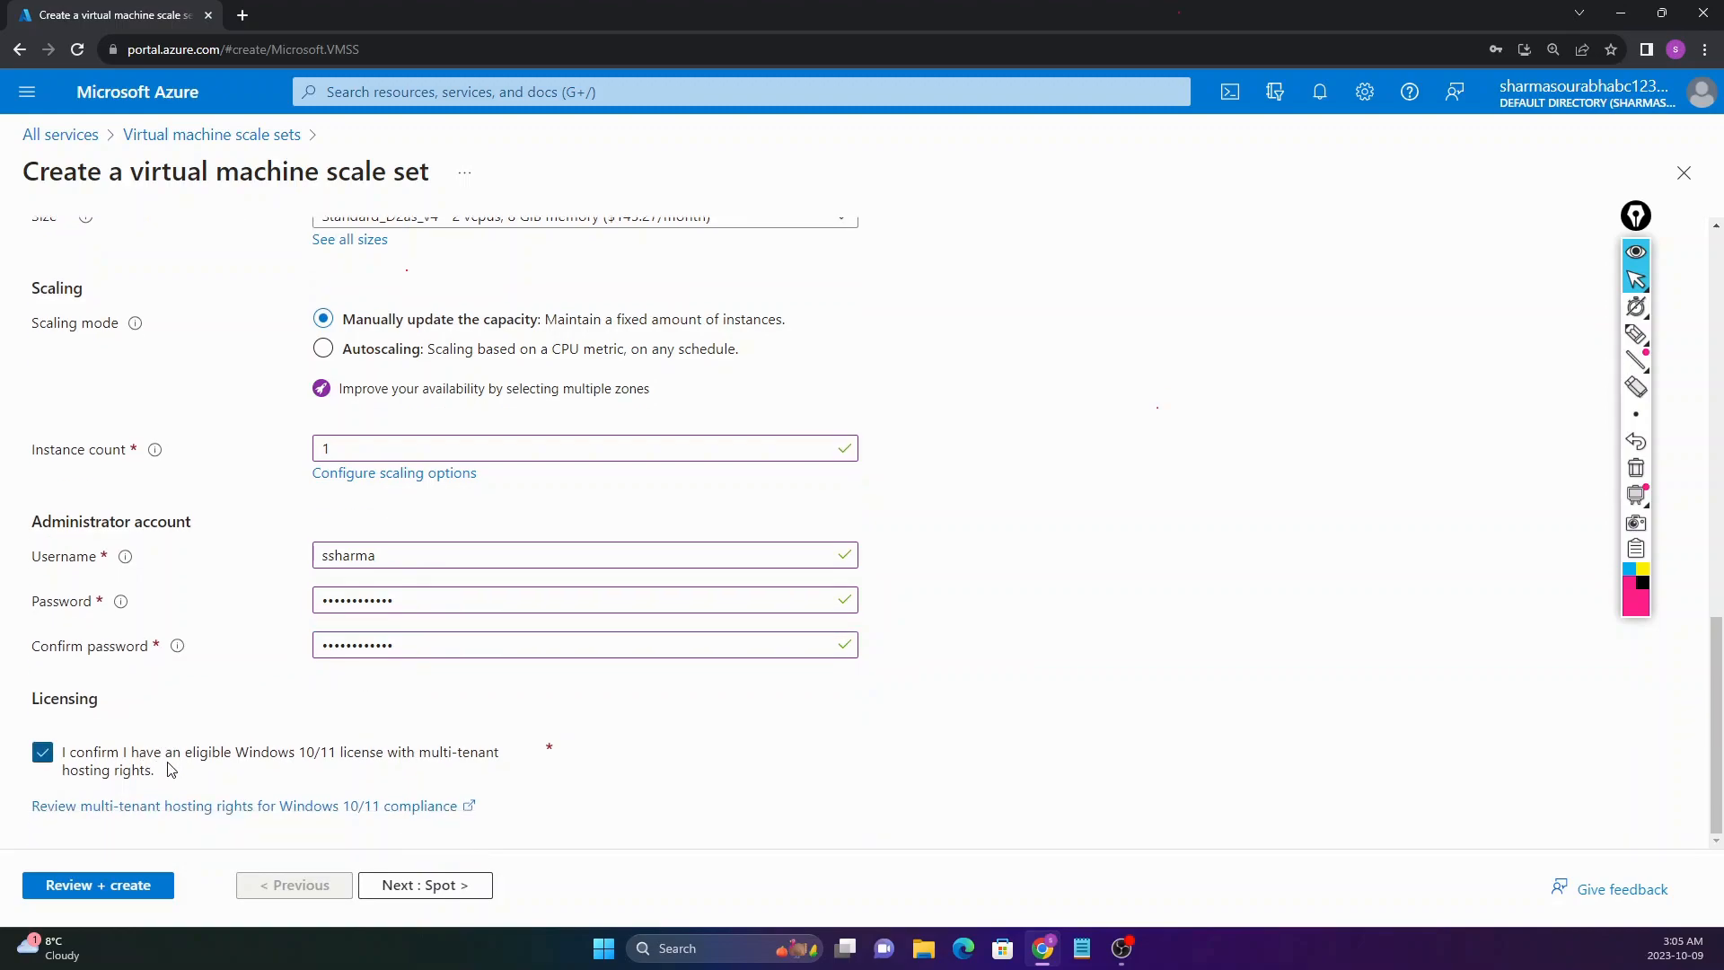
Step: Advance through the Spot and Disks steps, leaving their defaults
left_click(399, 883)
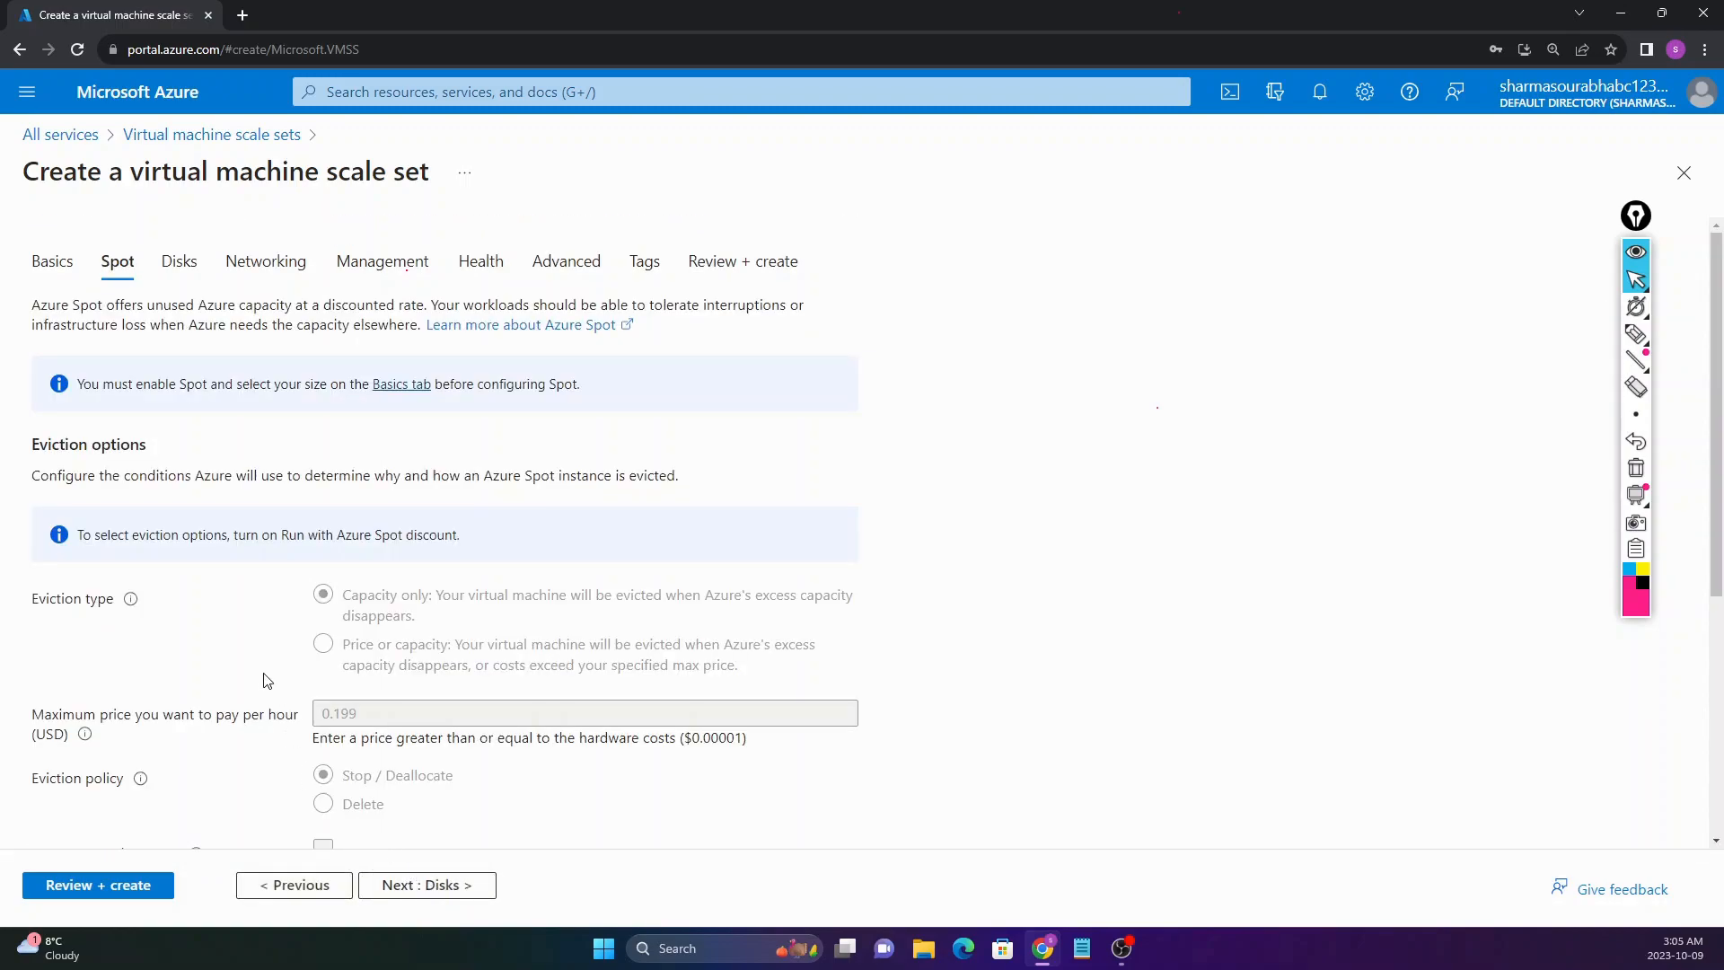
scroll(359, 559, "down", 3)
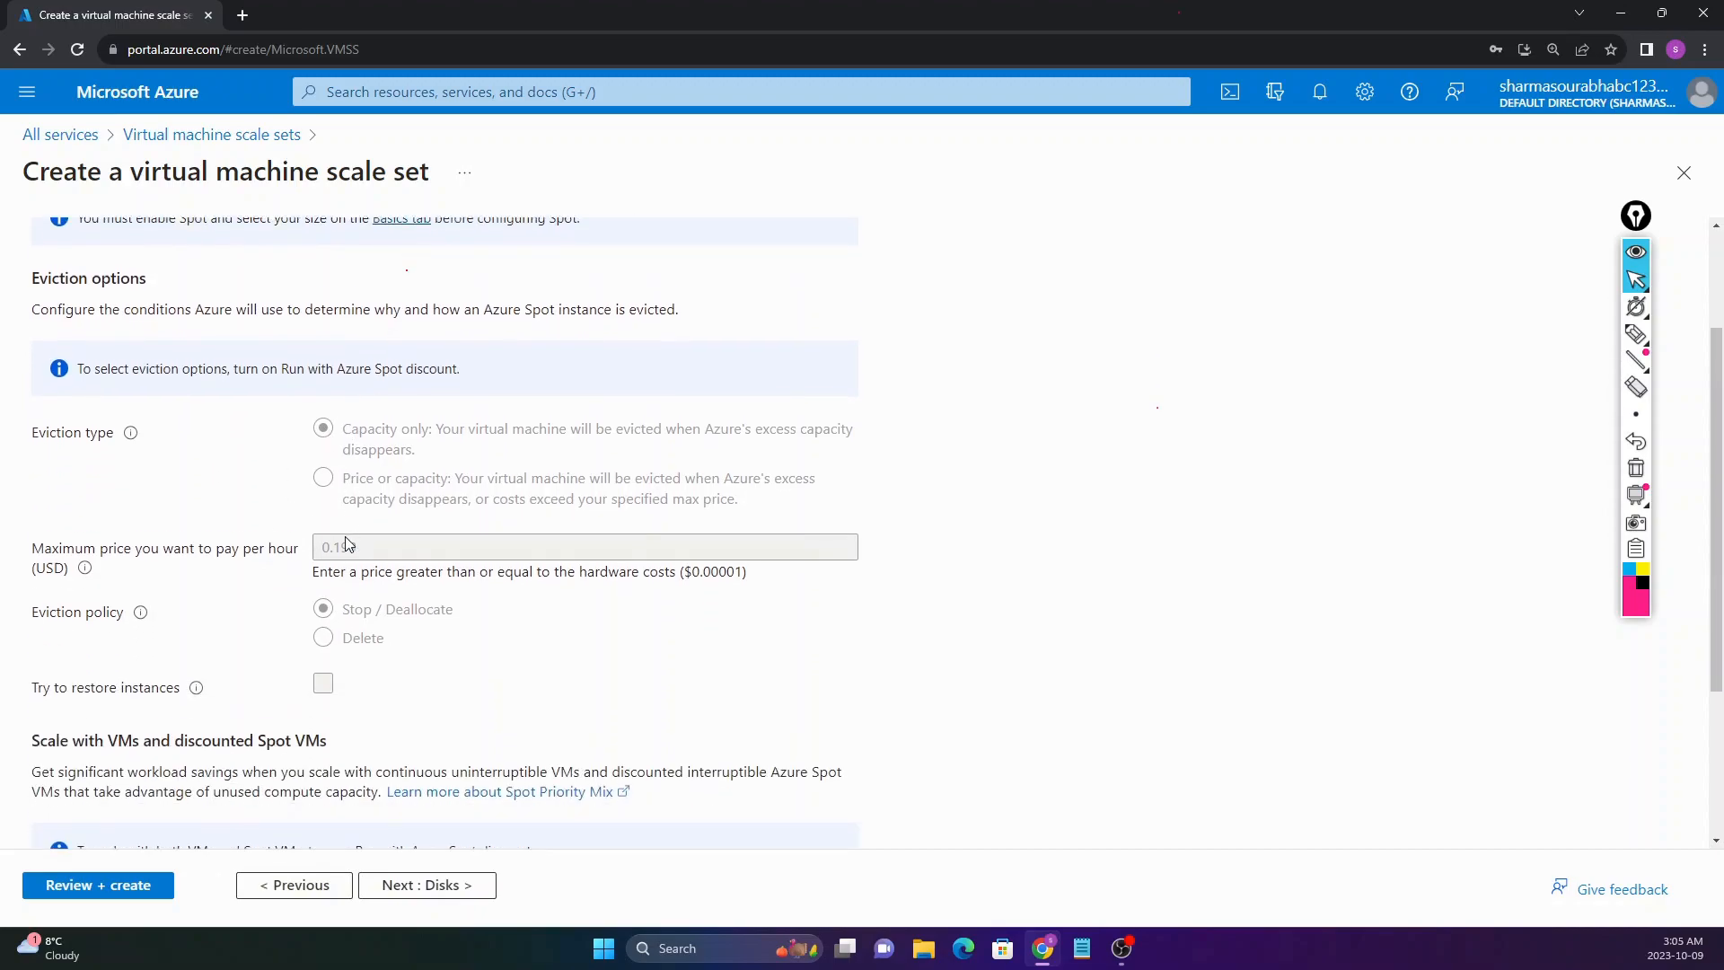
scroll(365, 514, "down", 2)
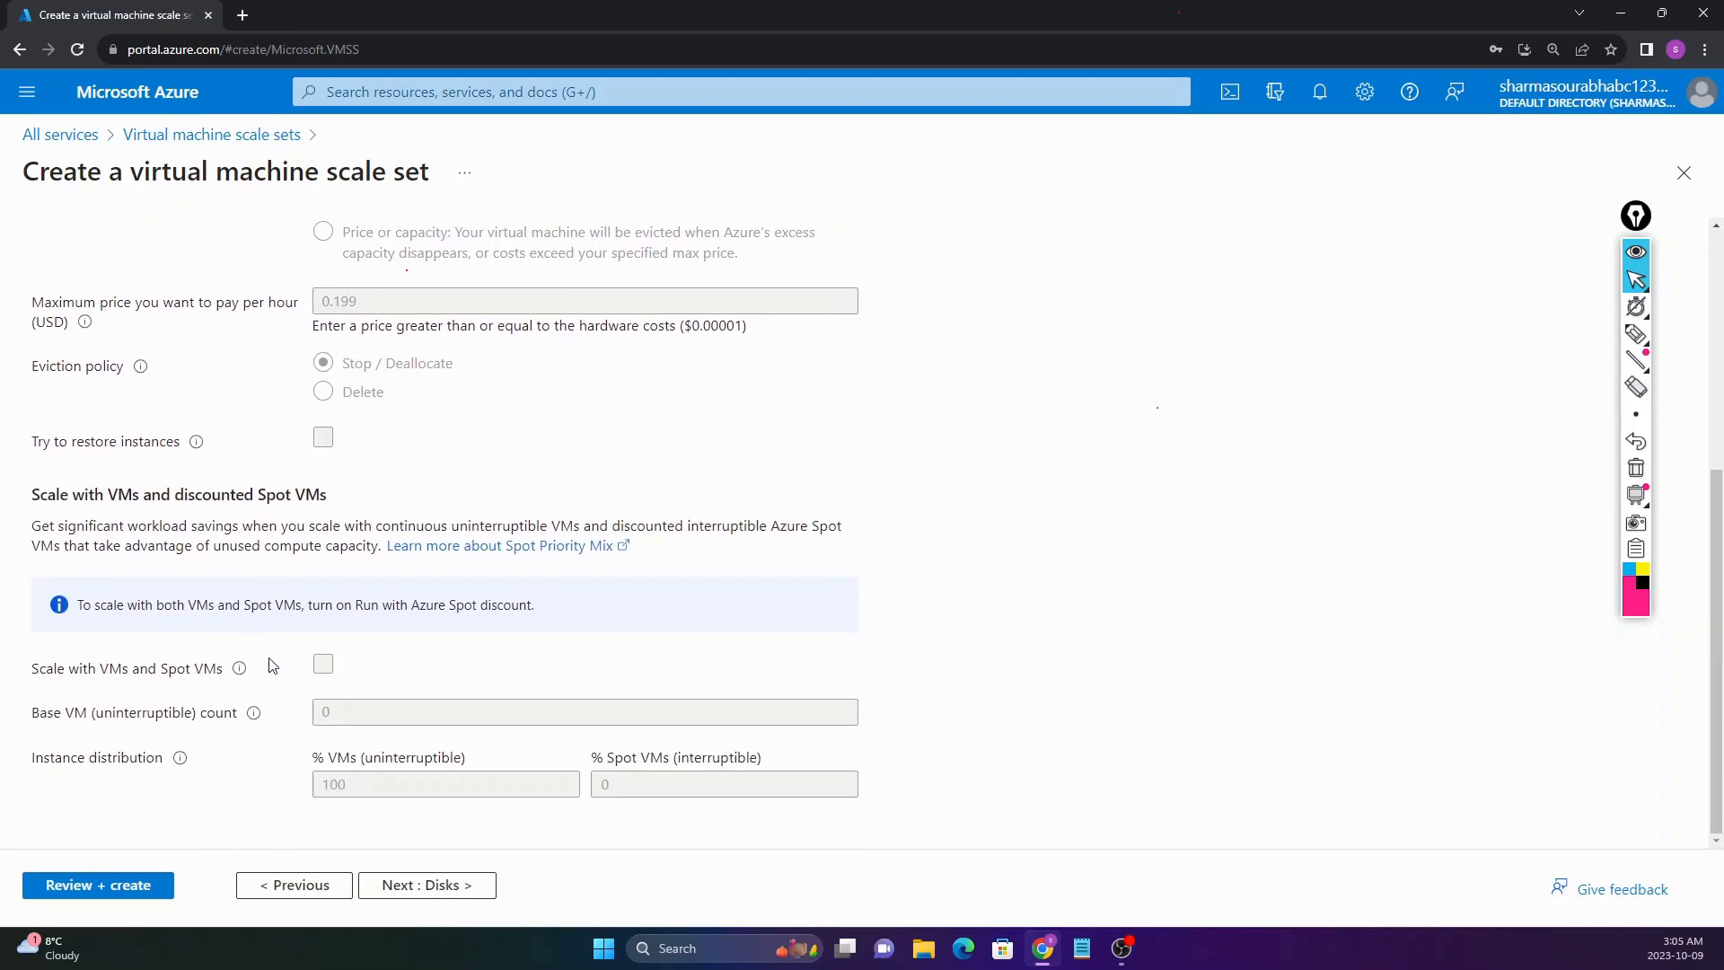
scroll(235, 735, "up", 3)
scroll(360, 826, "down", 3)
left_click(419, 886)
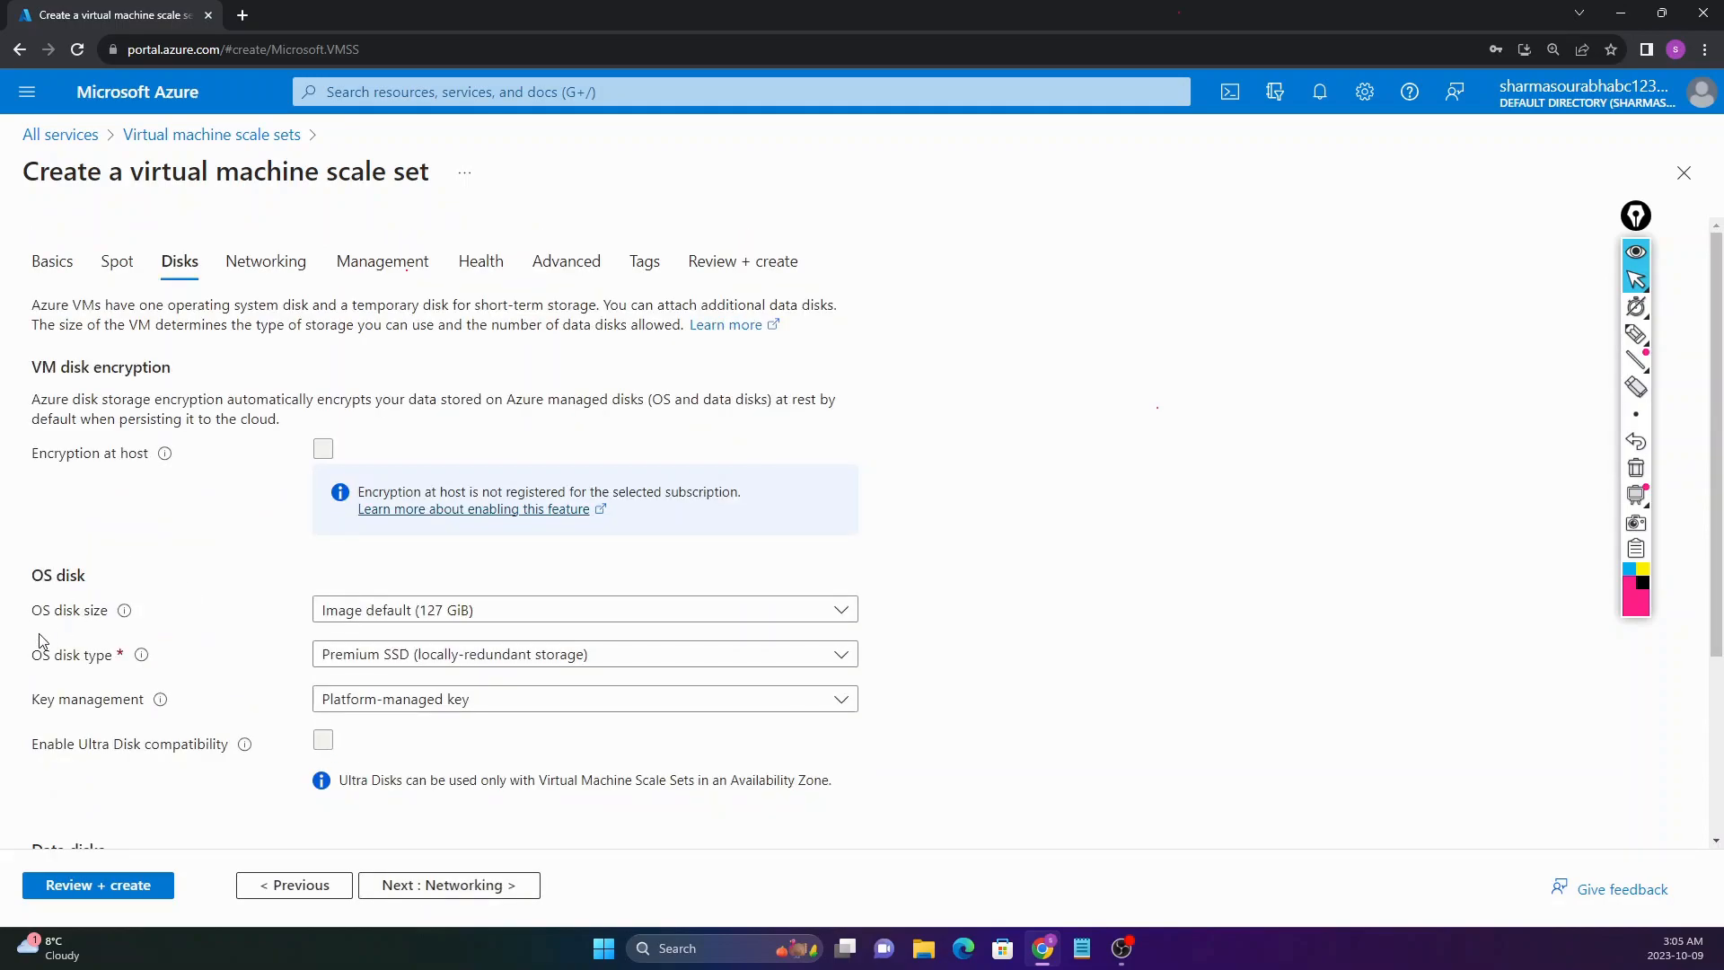
scroll(198, 647, "down", 2)
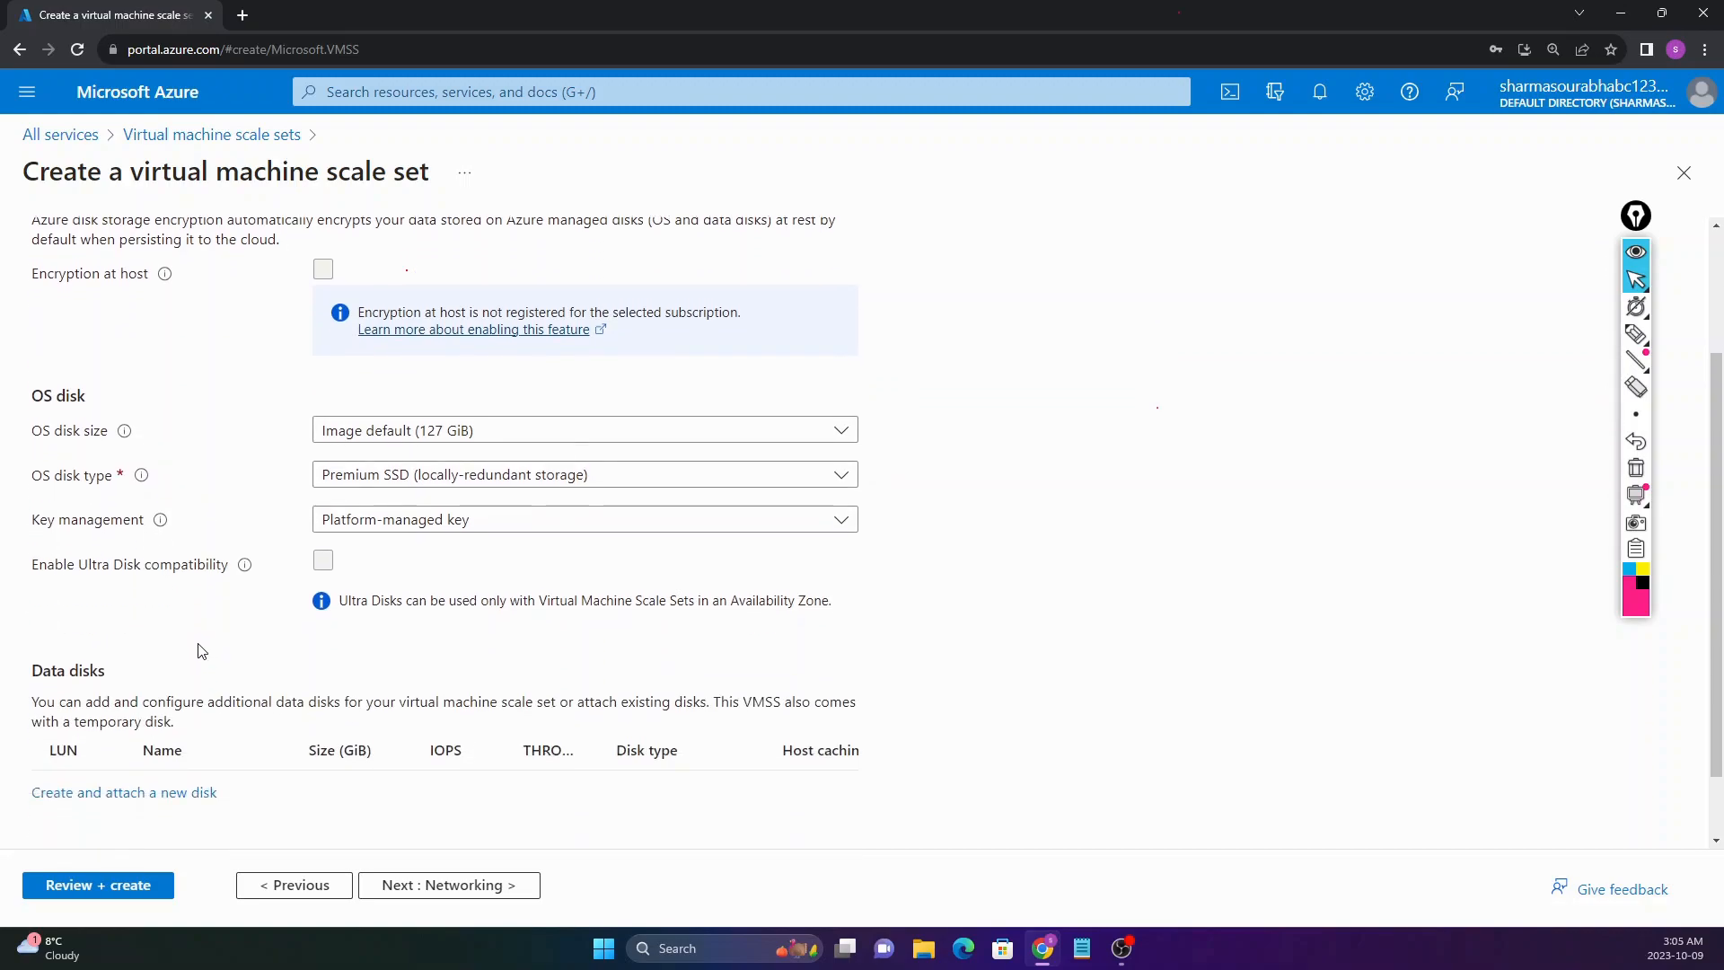
scroll(204, 620, "up", 2)
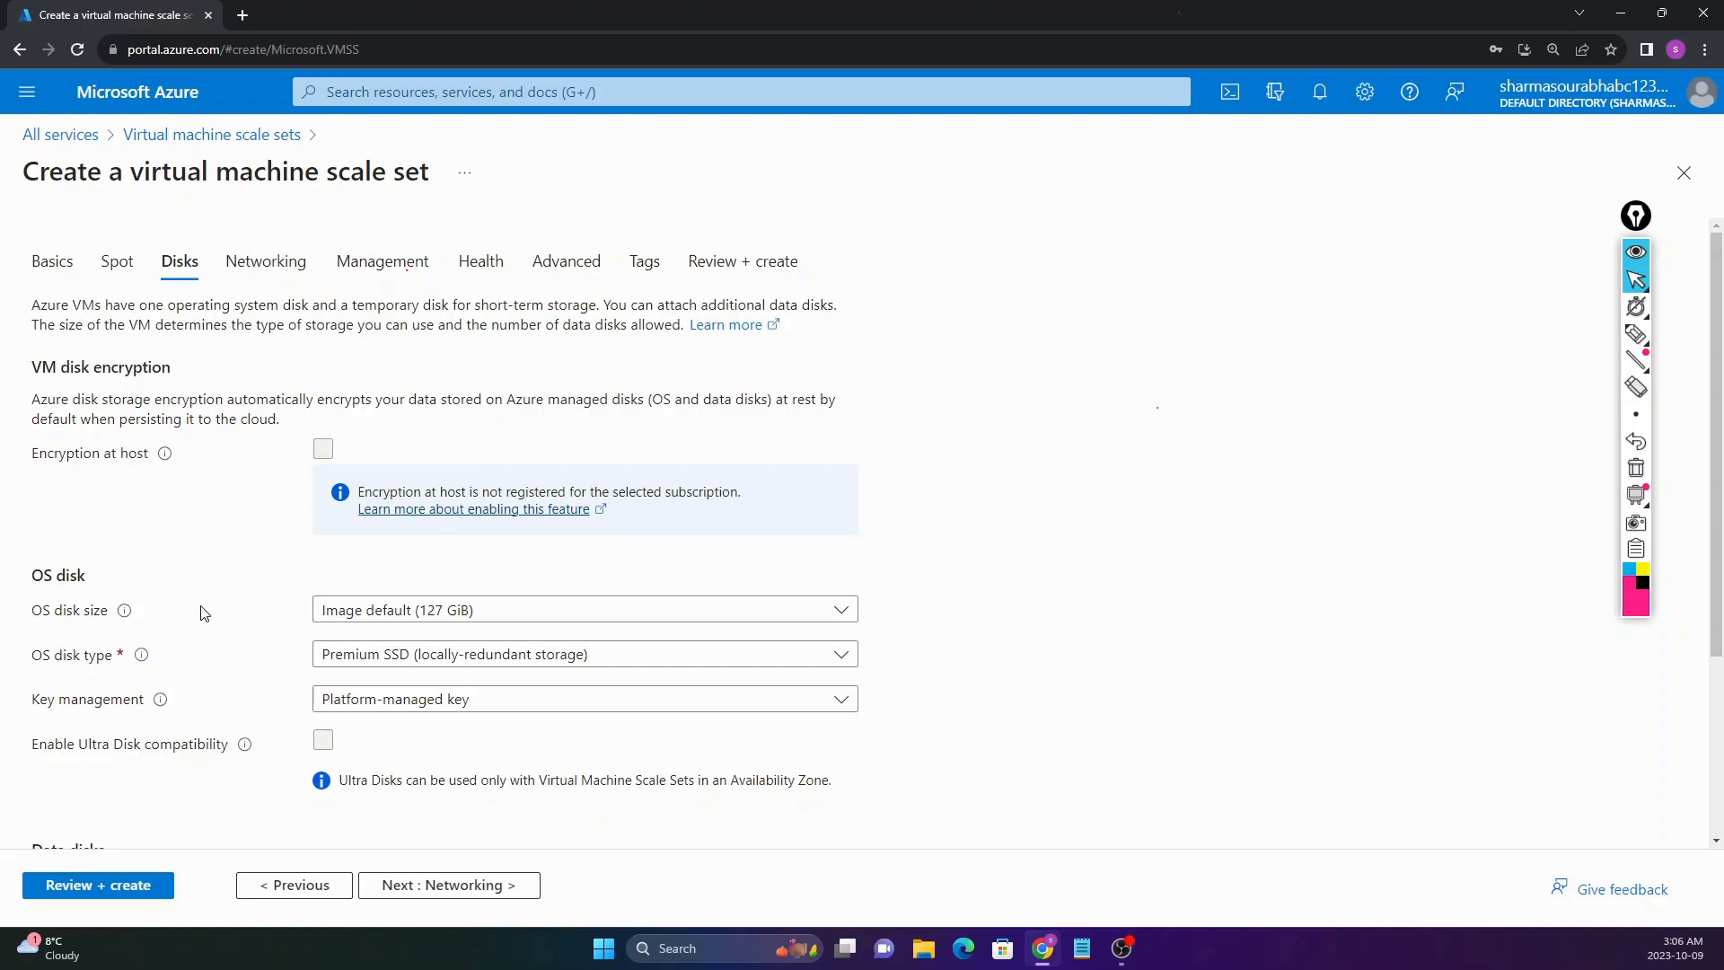
scroll(205, 613, "down", 3)
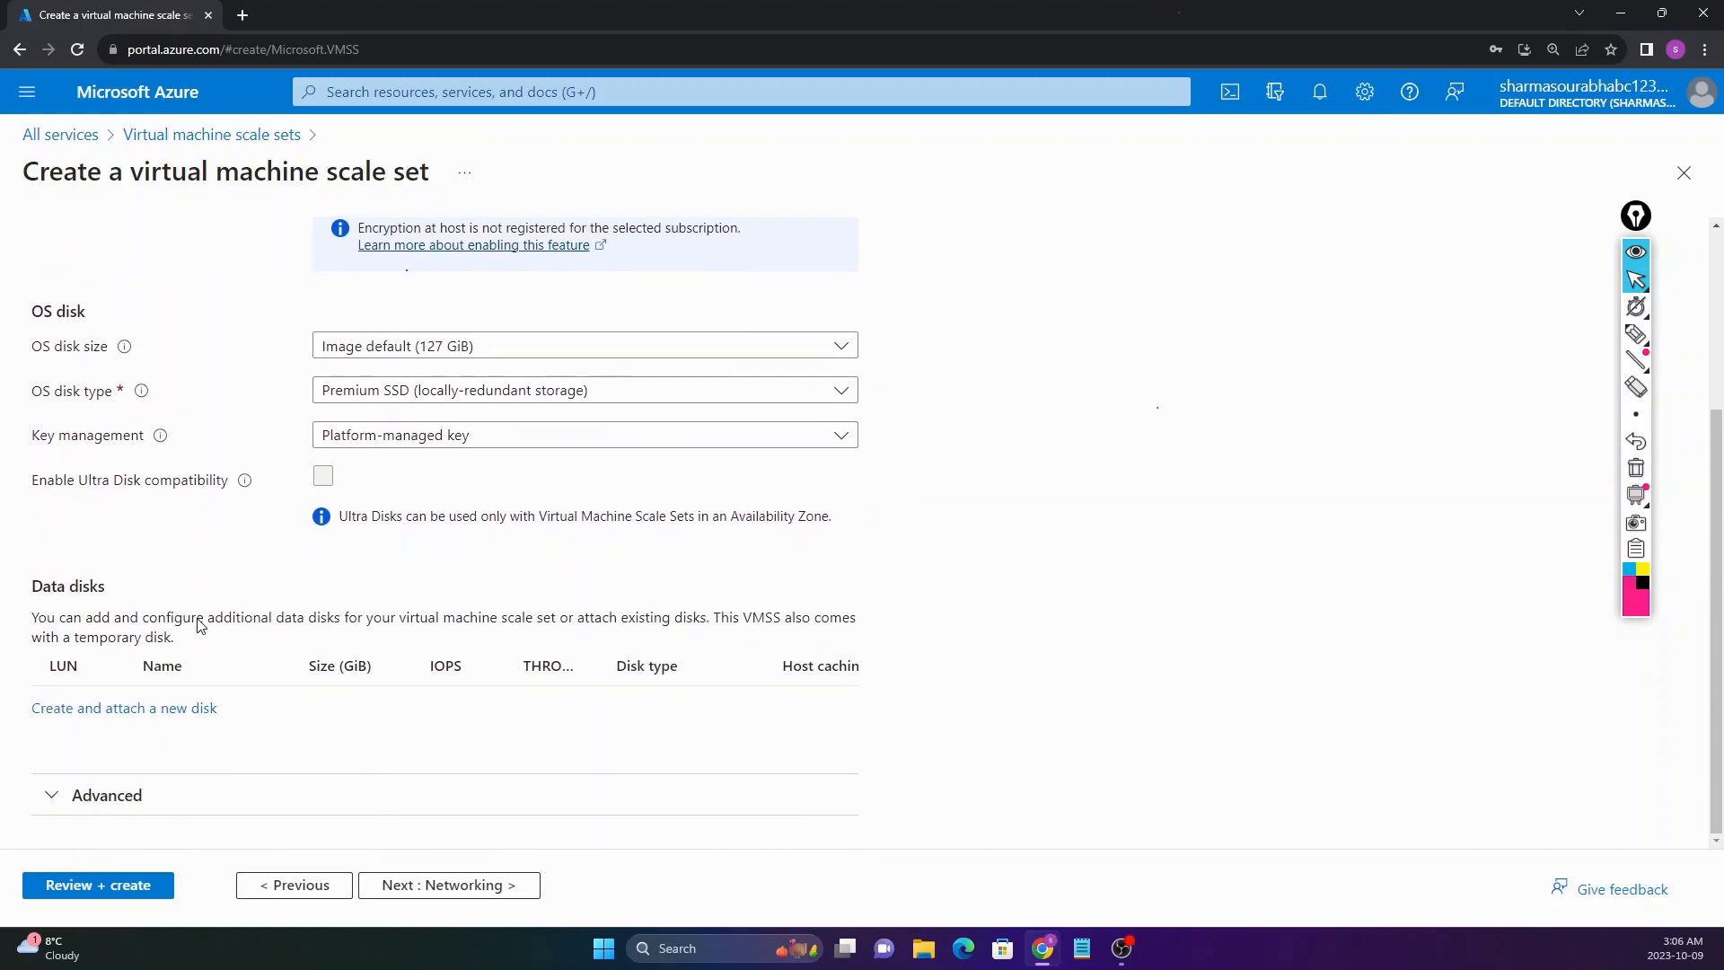
scroll(199, 618, "up", 3)
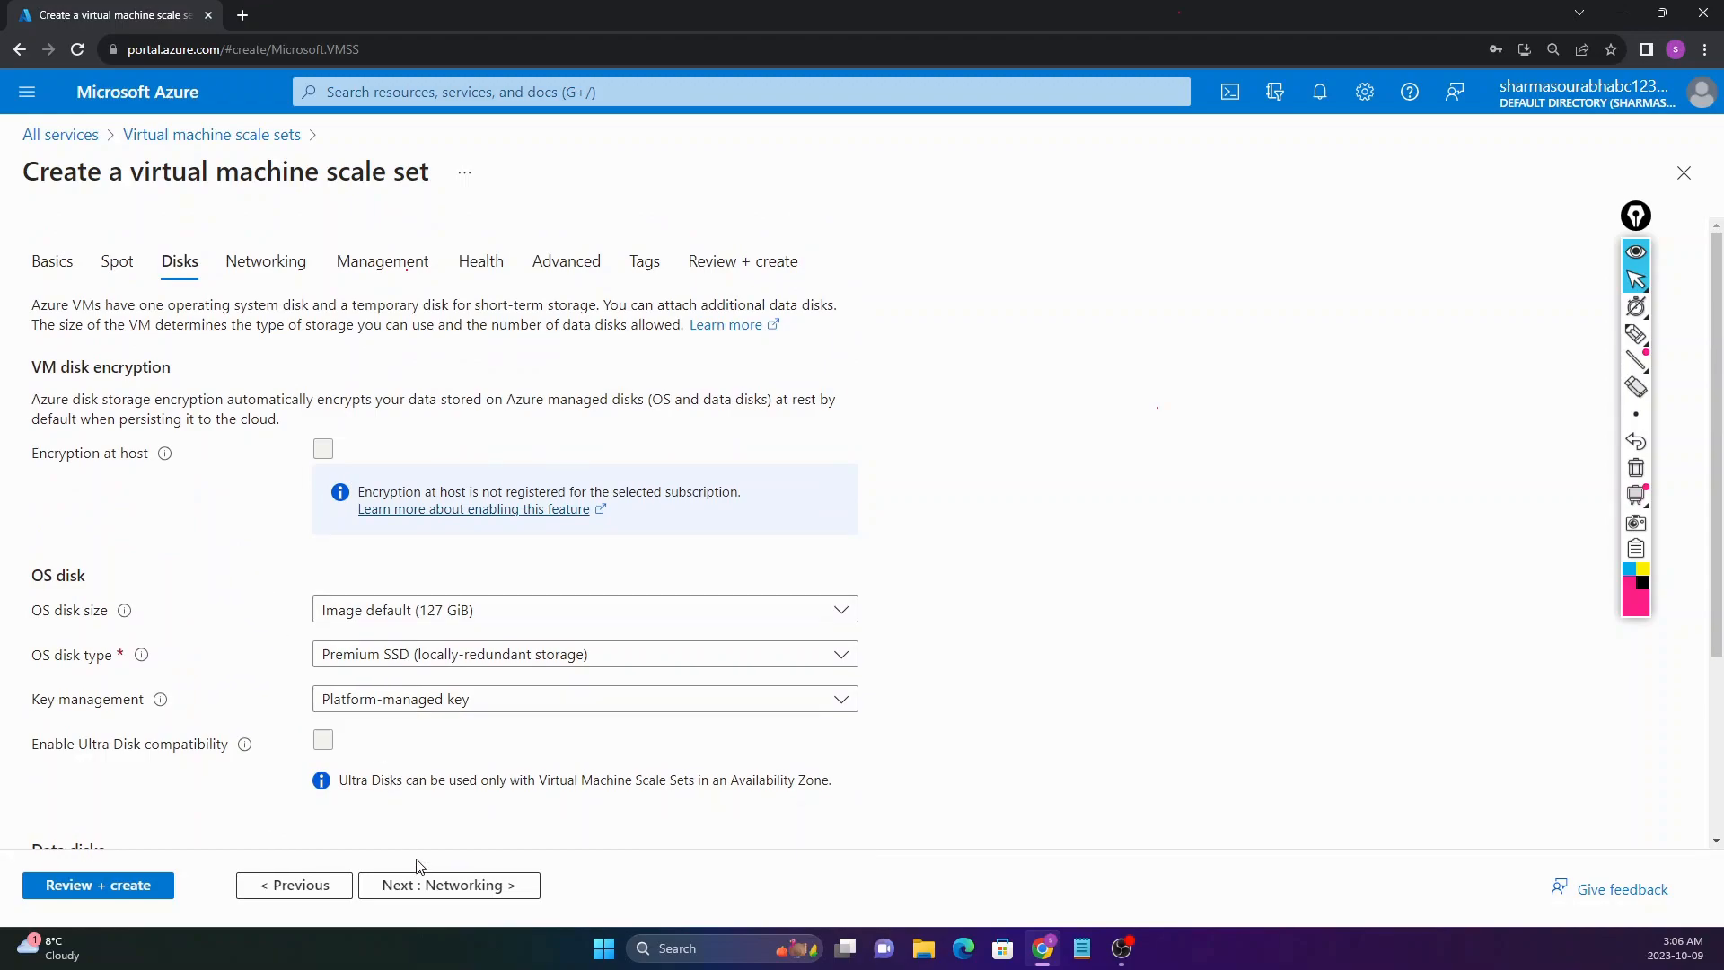
Step: Reach Networking, showing TEST-vnet and NIC TEST-vnet-nic01 on subnet 10.0.0.0/20
left_click(418, 884)
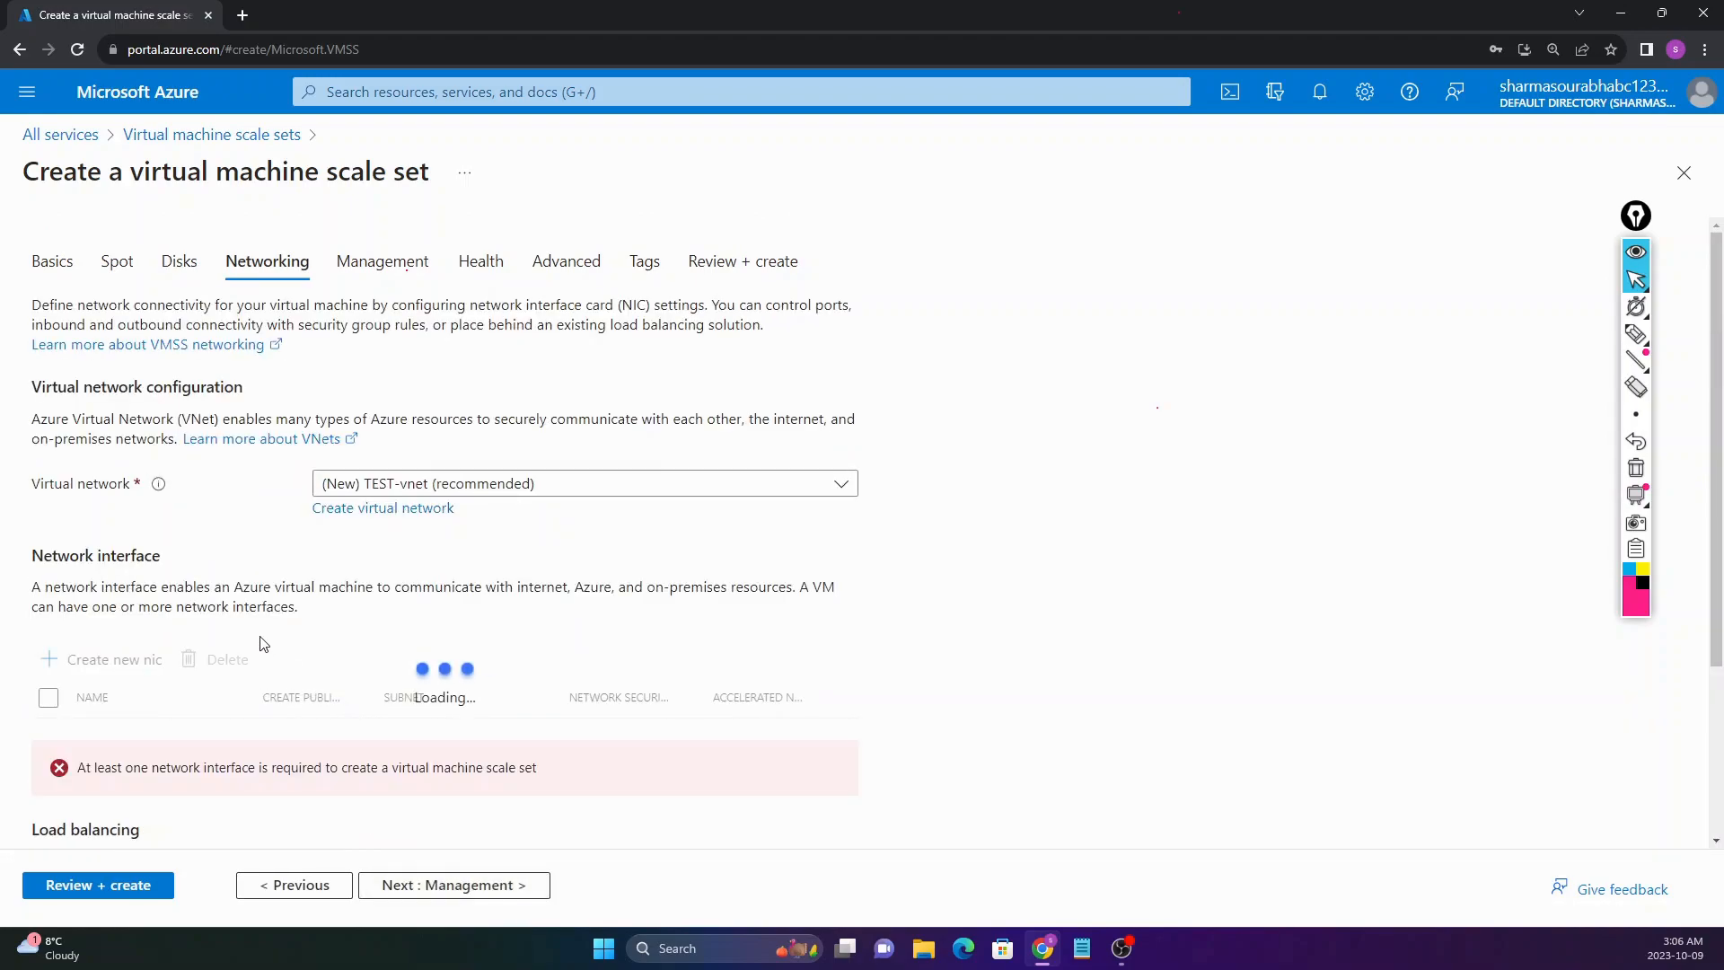
scroll(242, 583, "down", 1)
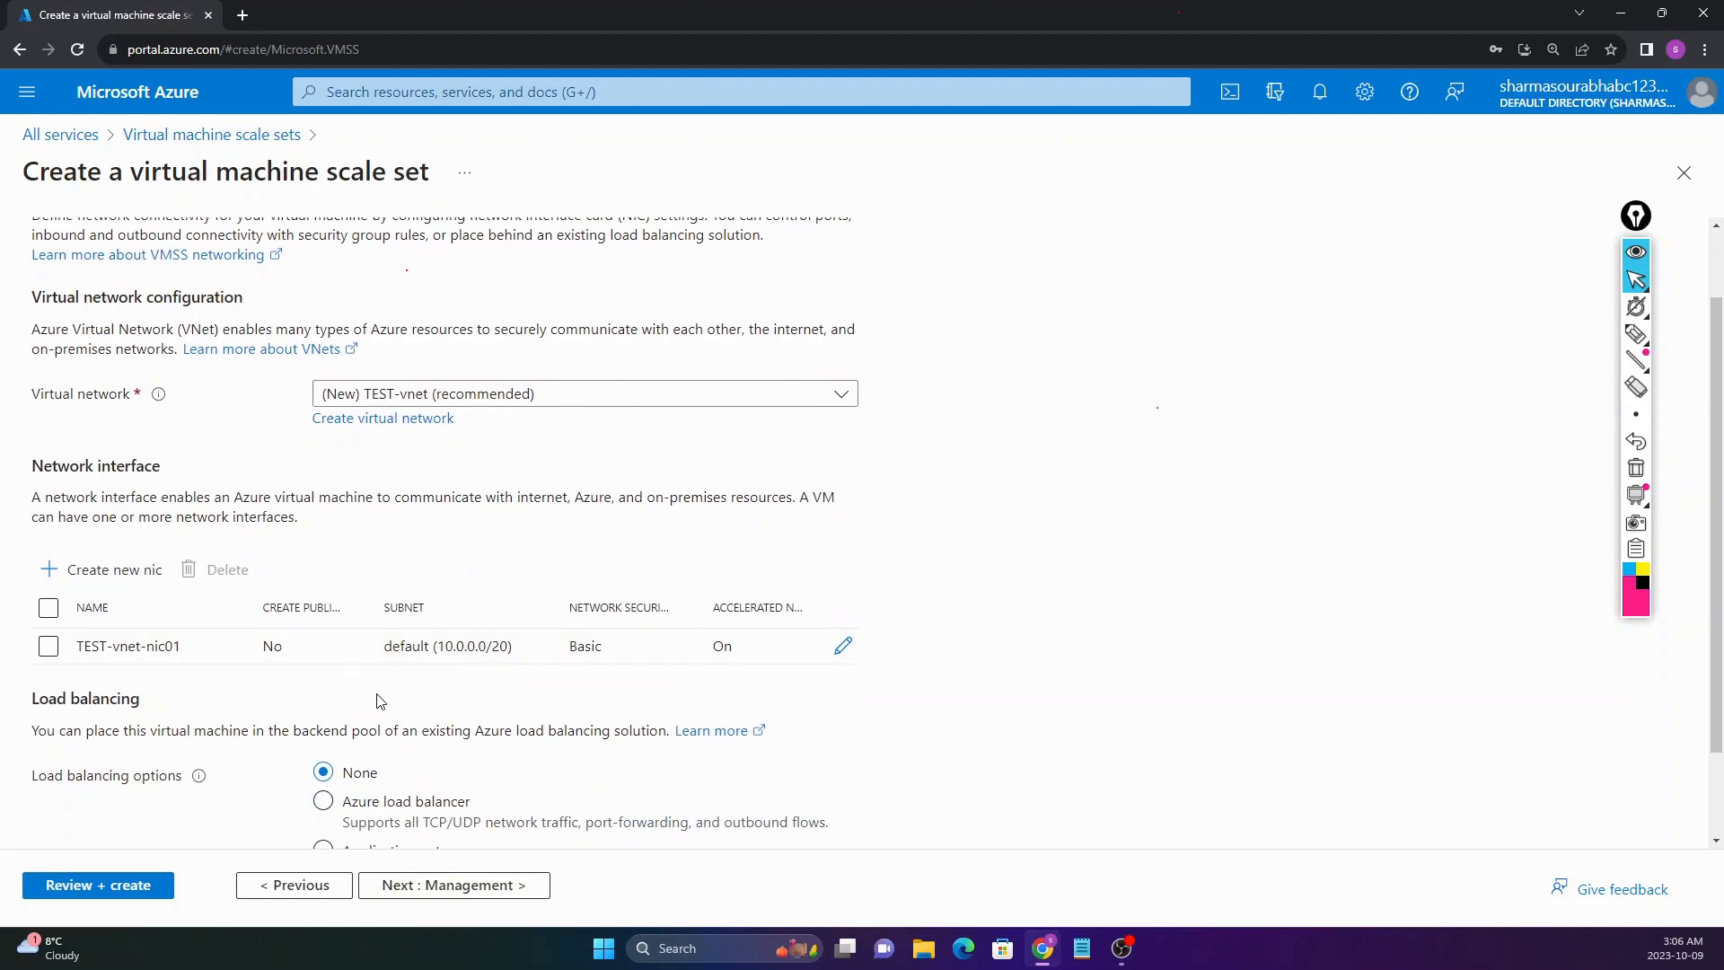
scroll(359, 639, "up", 1)
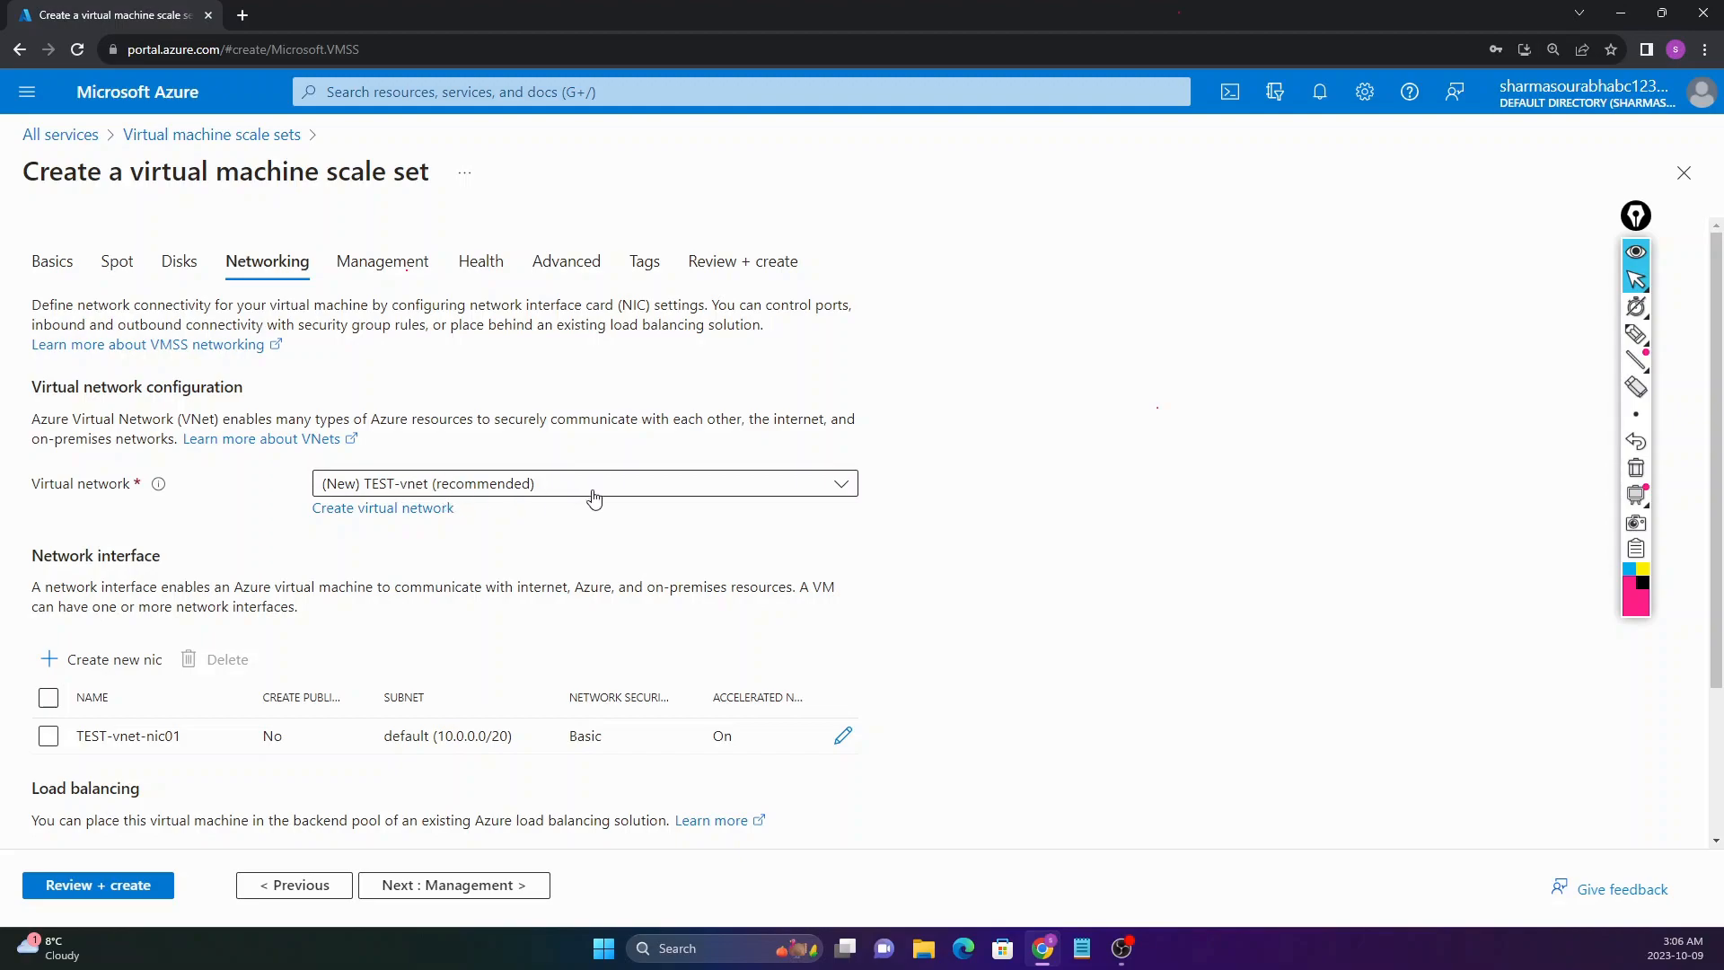
scroll(159, 646, "down", 1)
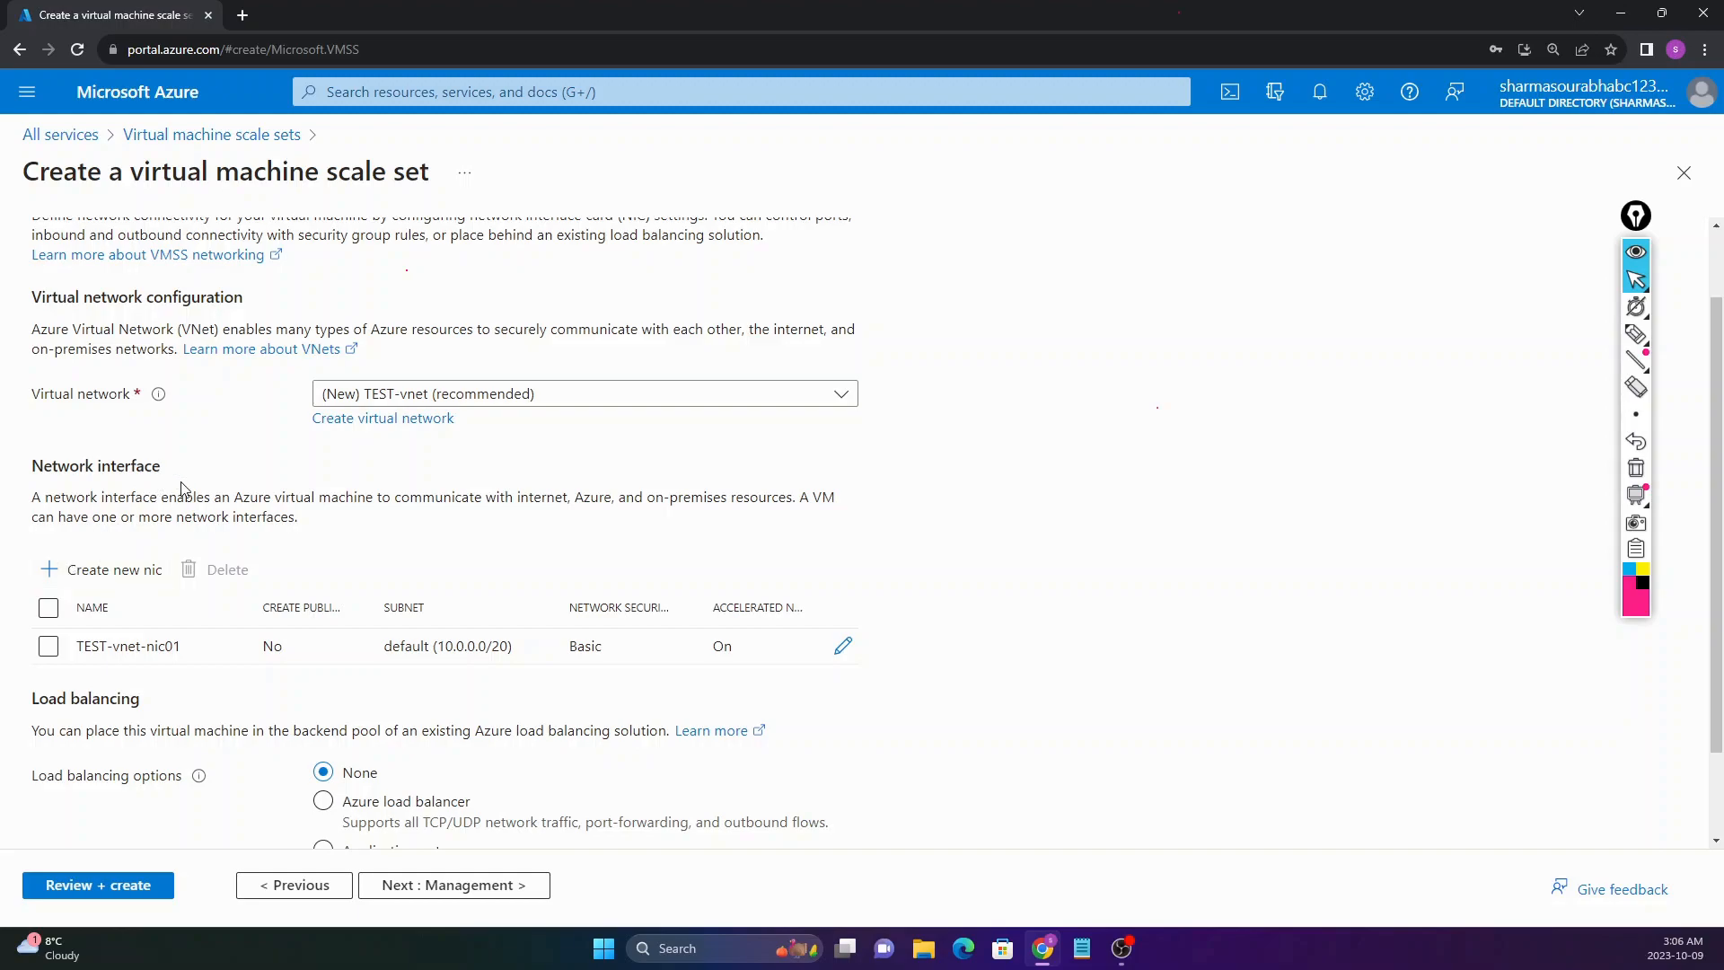
Step: Edit NIC TEST-vnet-nic01 and set public inbound ports to 'Allow selected ports'
left_click(844, 647)
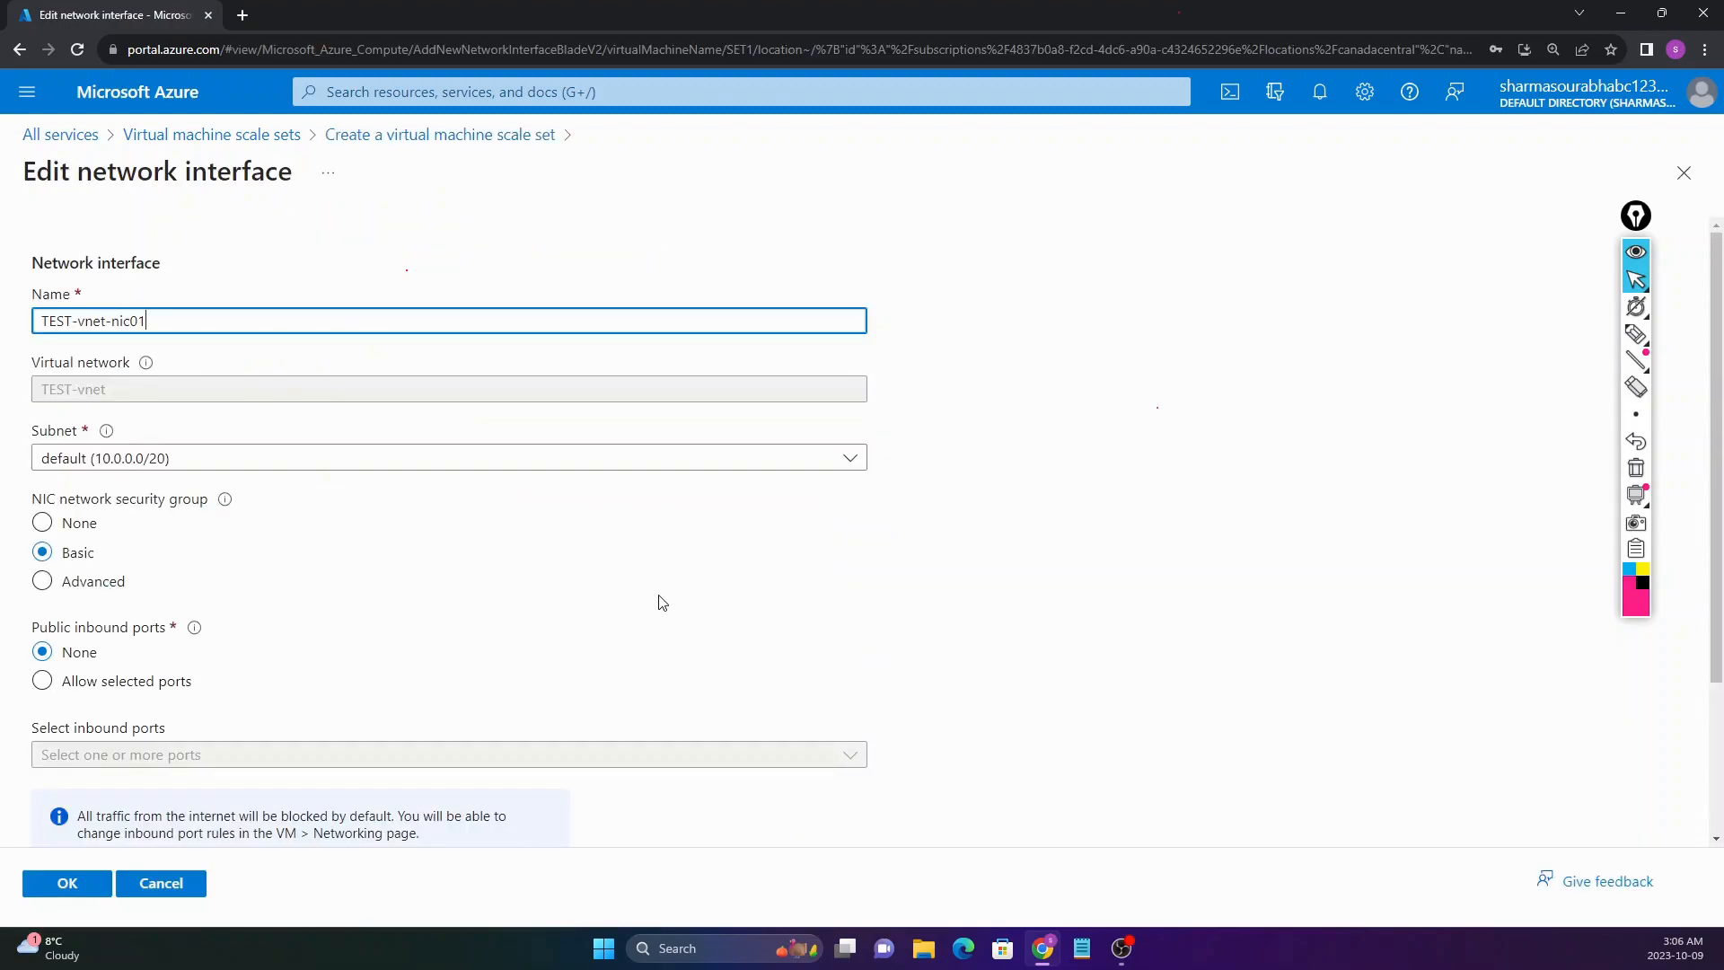
scroll(351, 545, "down", 1)
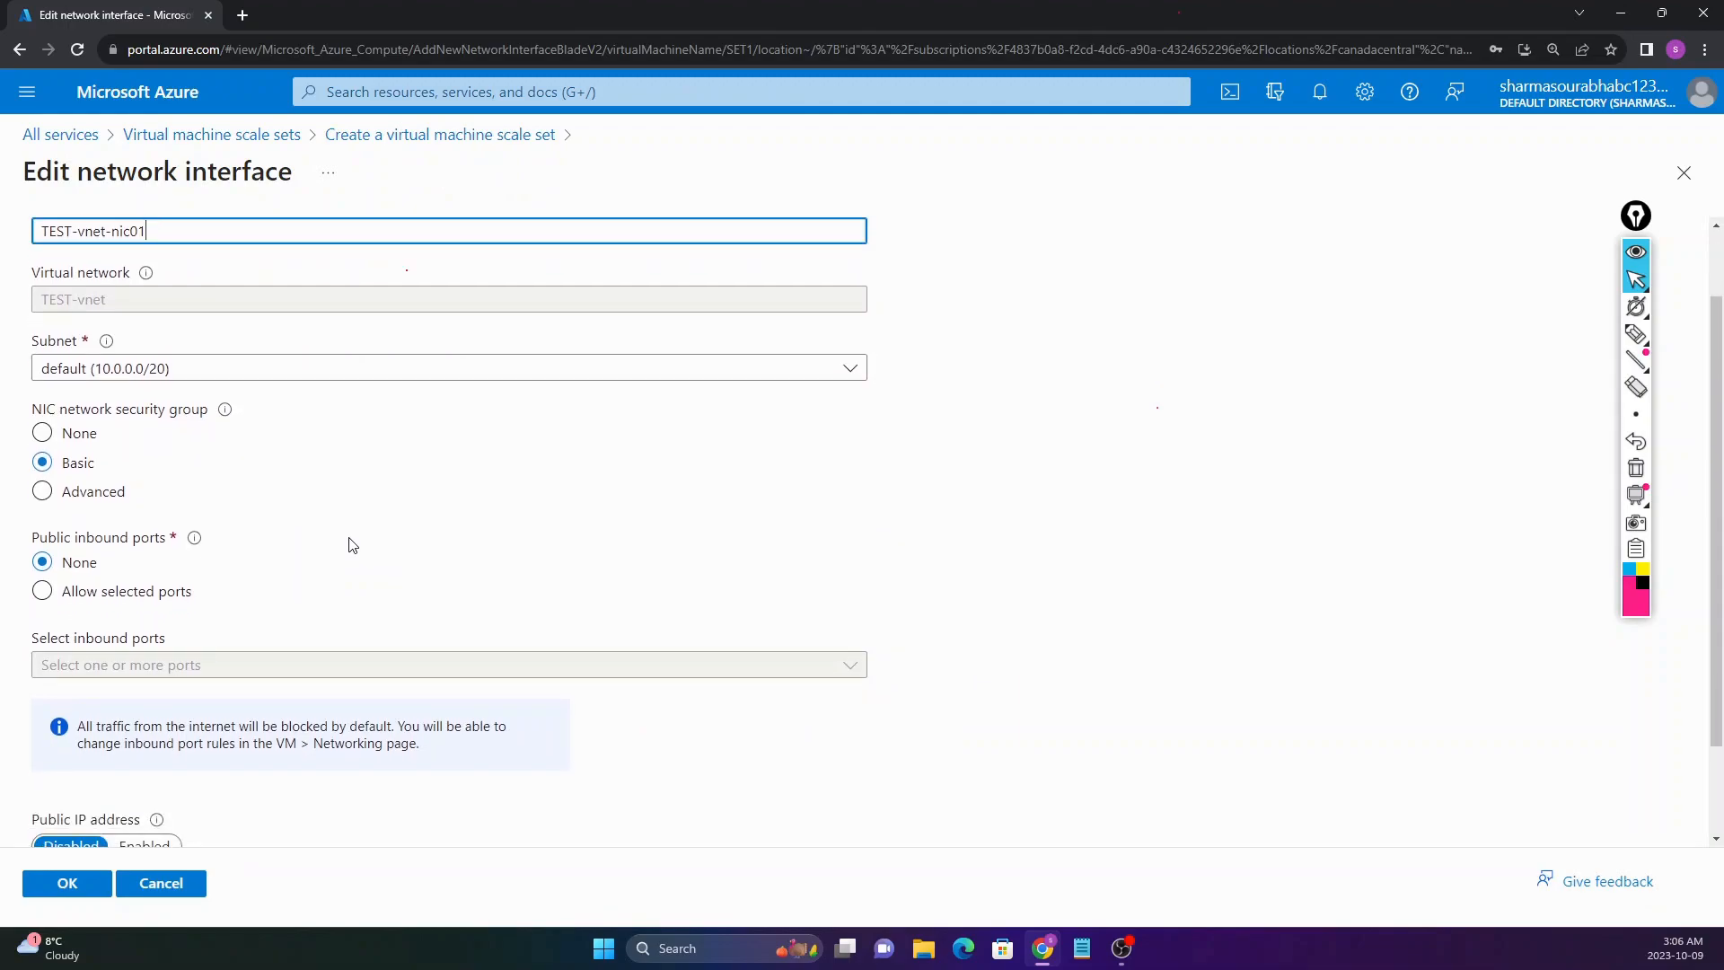
scroll(351, 545, "down", 1)
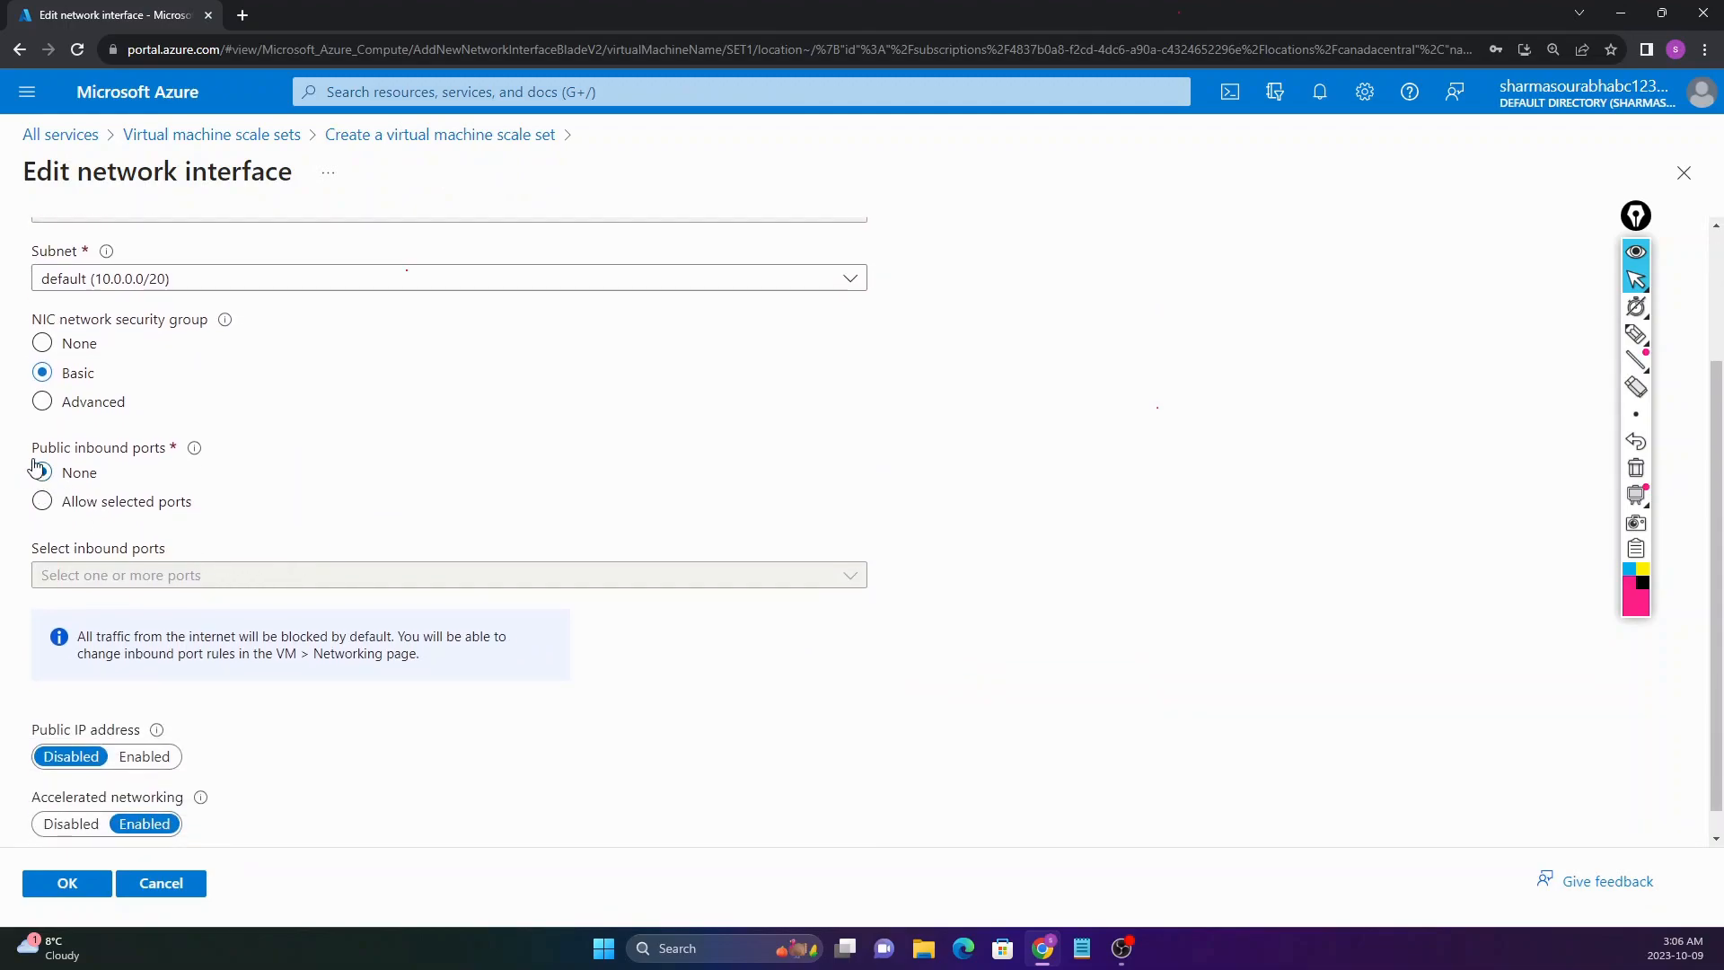
left_click_drag(33, 460, 175, 466)
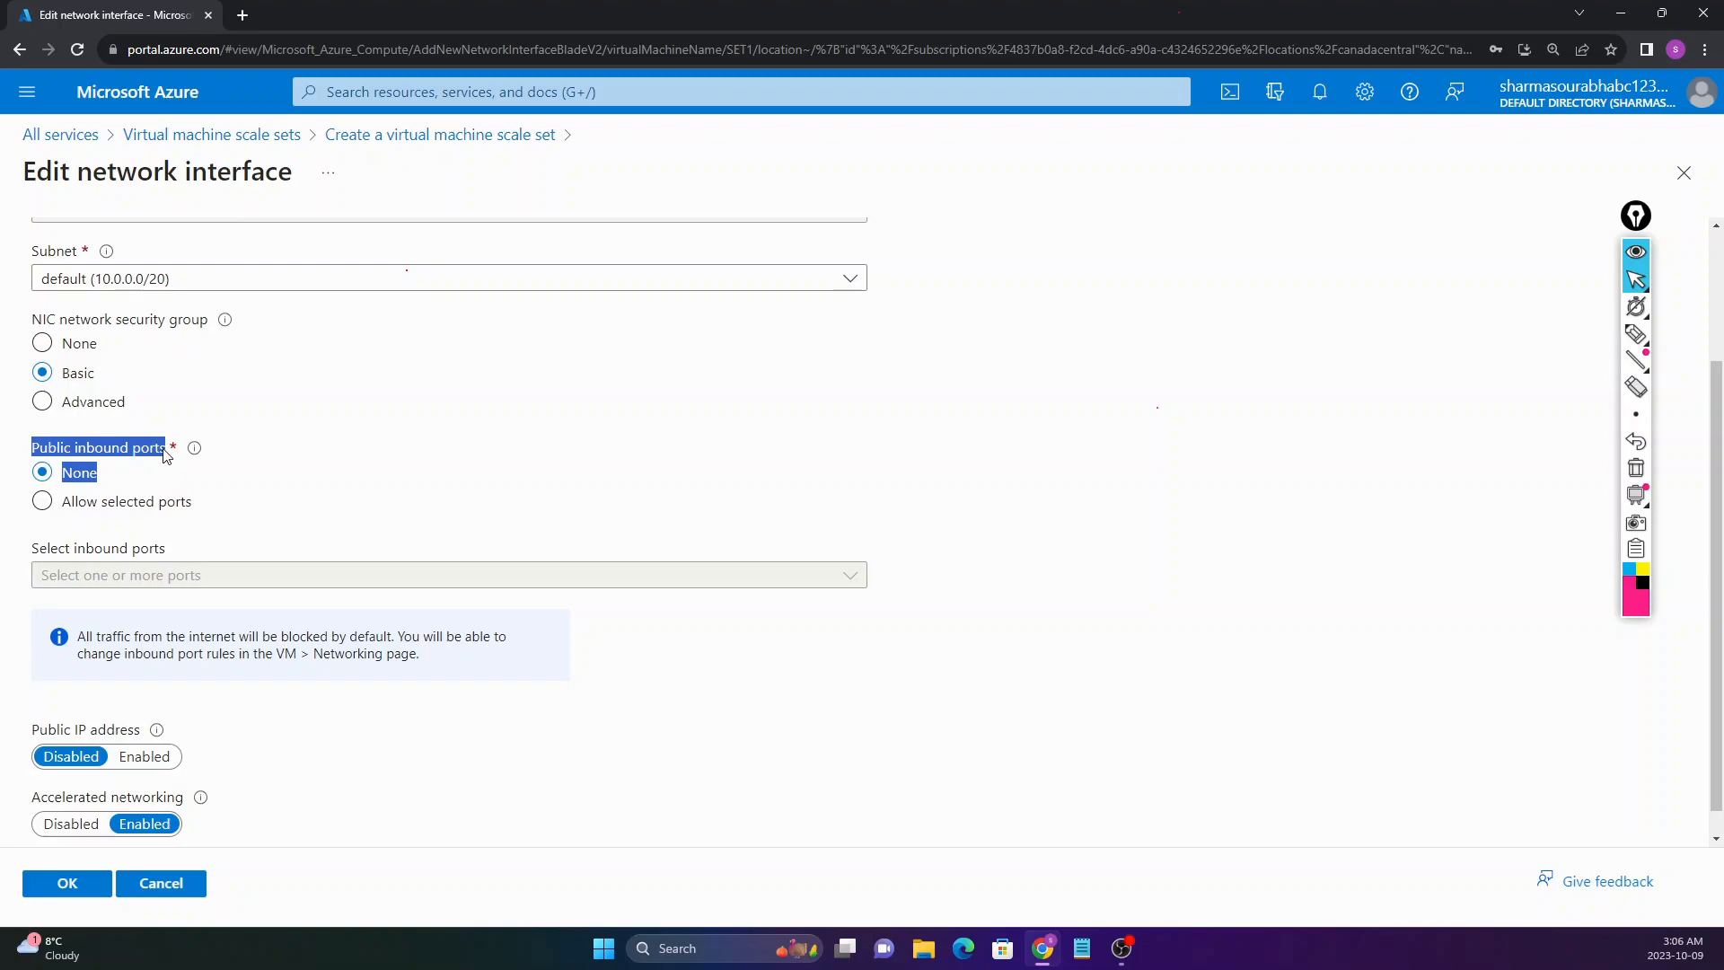
left_click(166, 456)
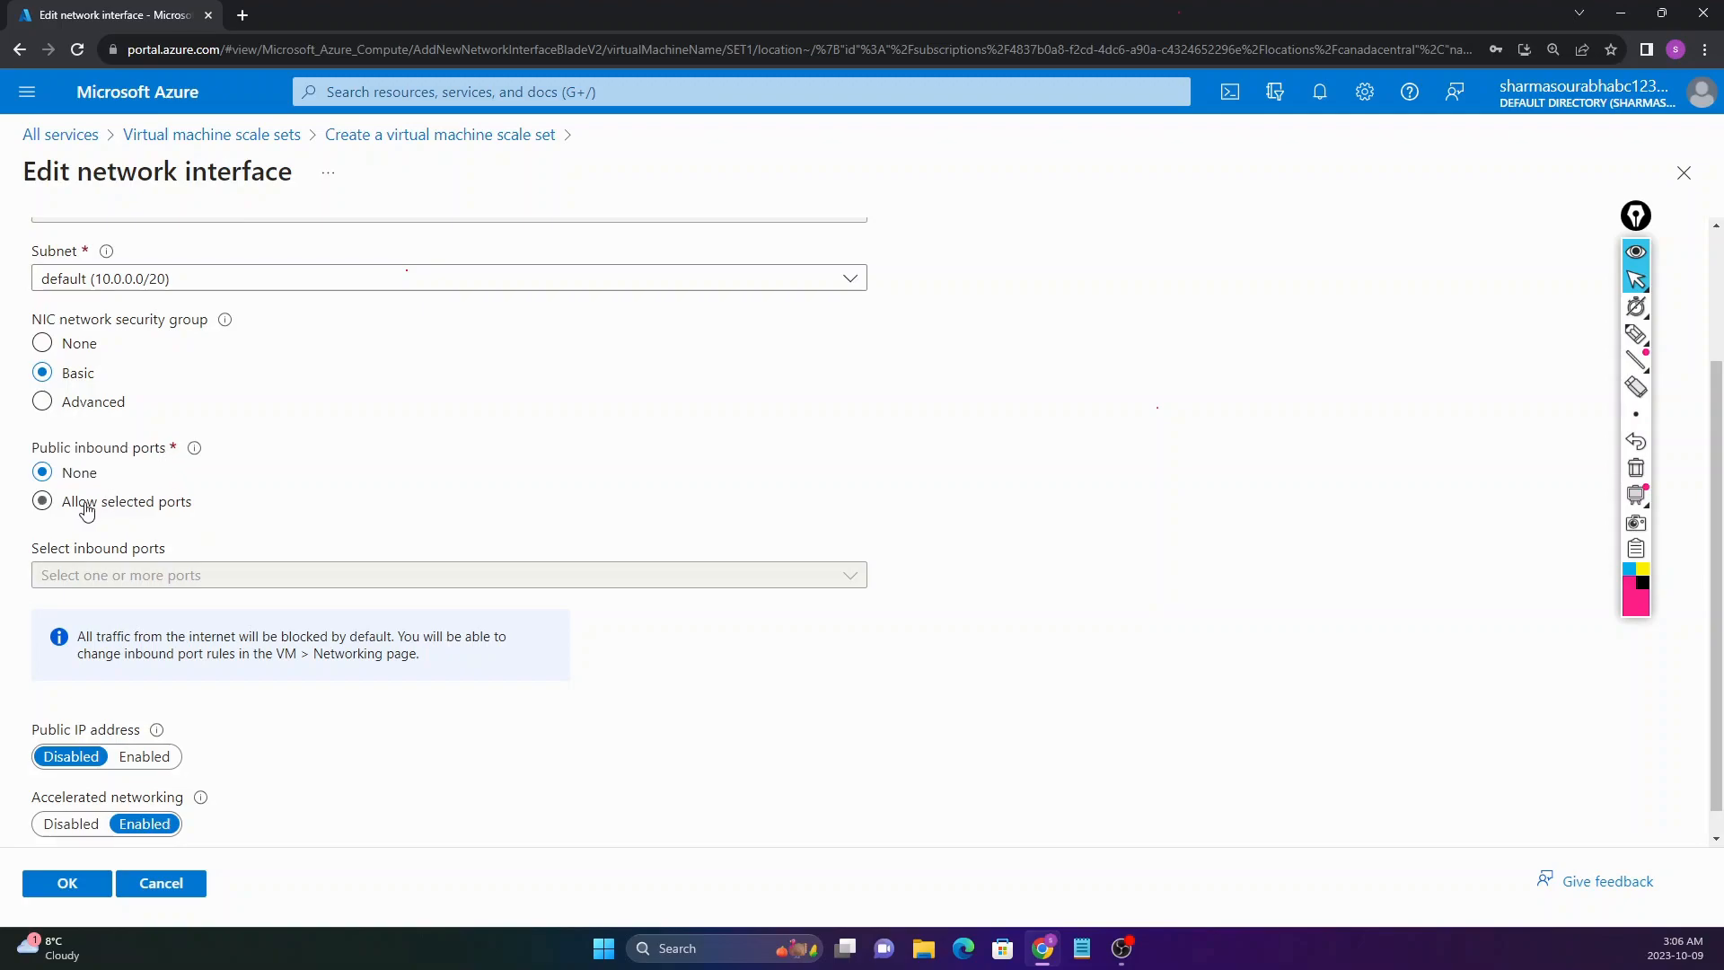
left_click(86, 510)
Step: Select RDP (3389) as the only allowed inbound port
left_click(147, 584)
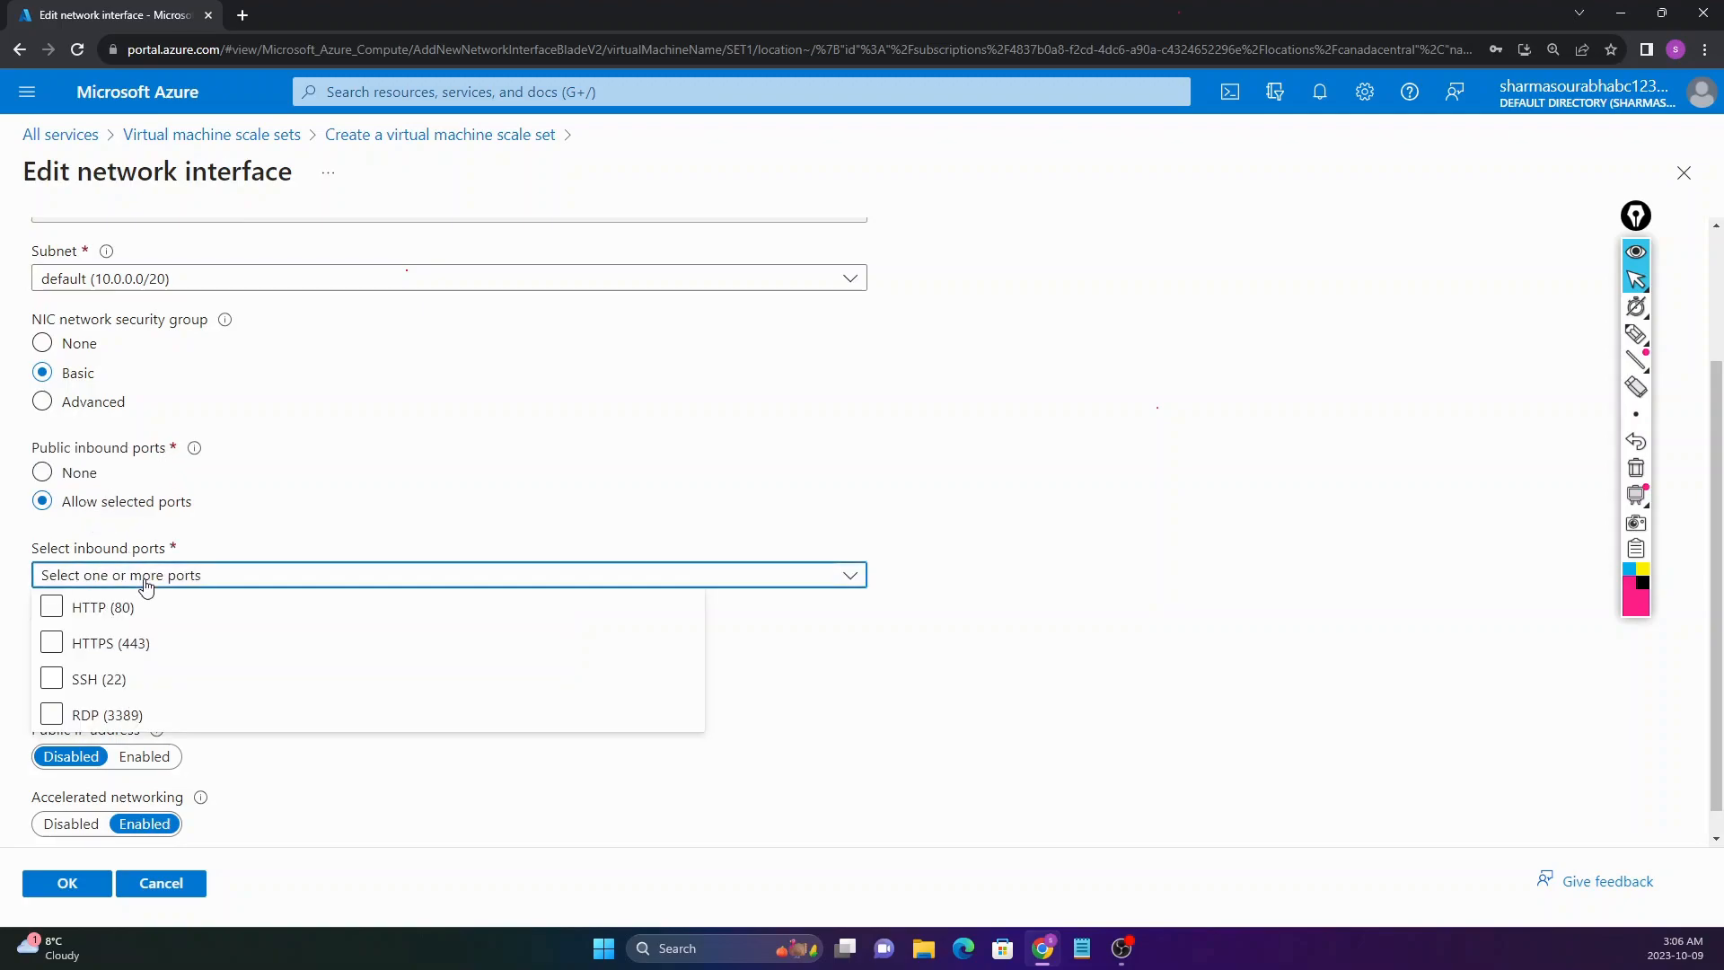
left_click(90, 717)
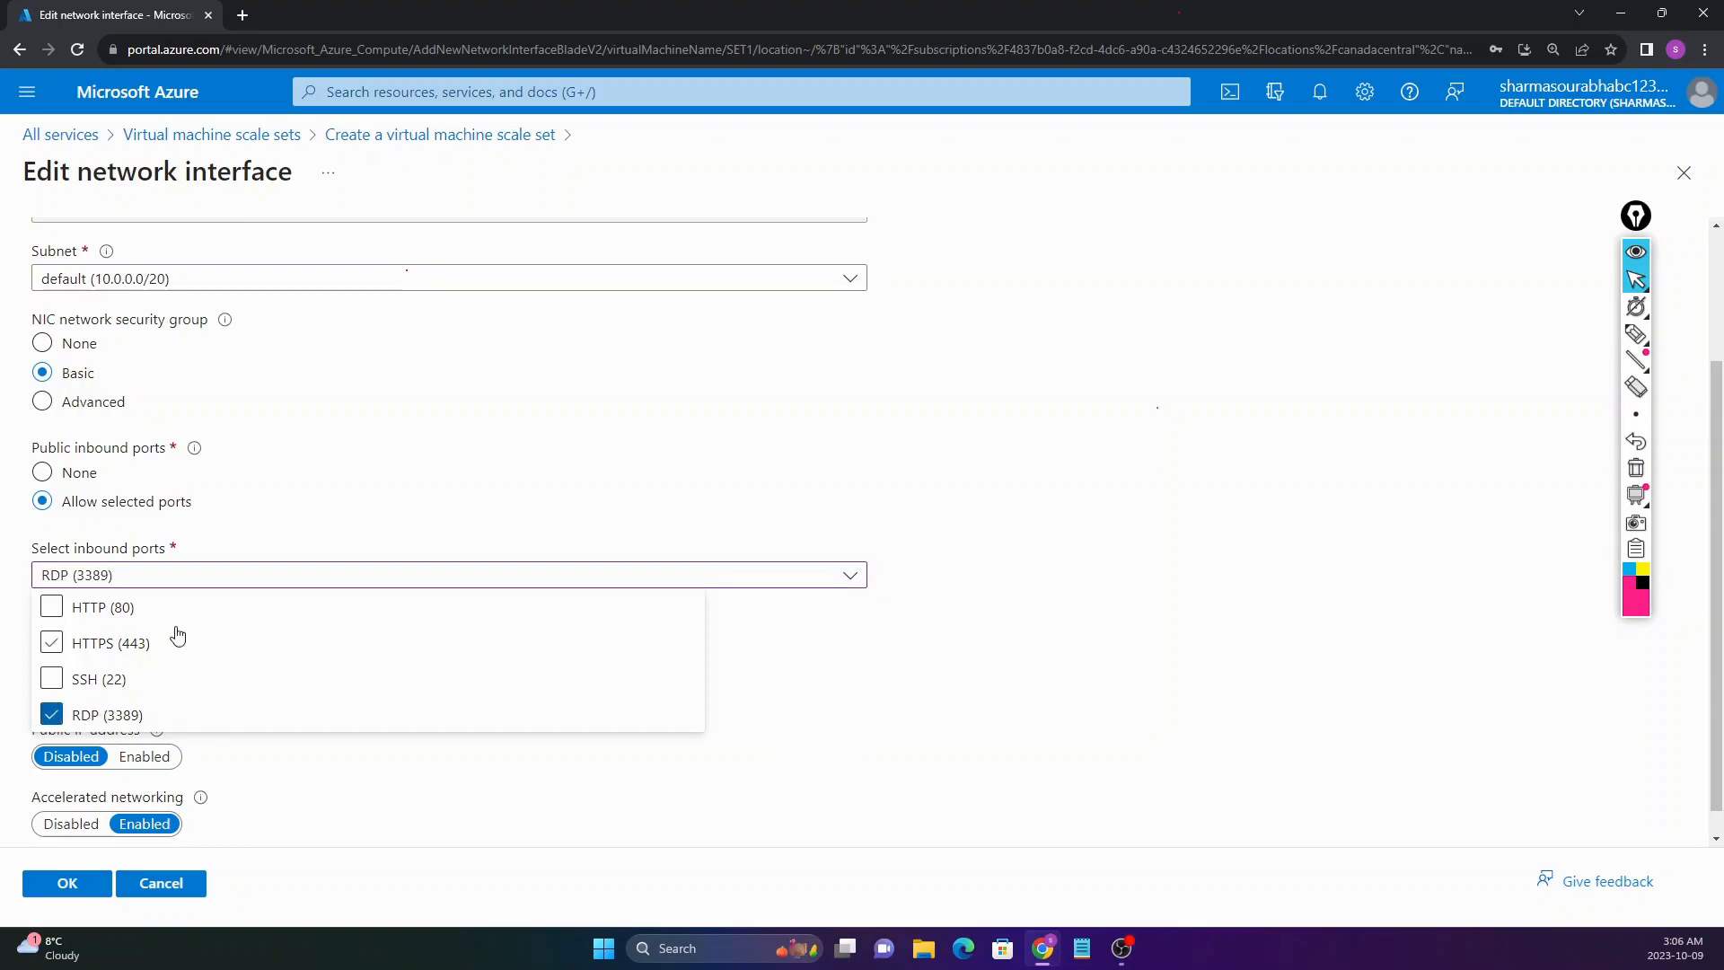
left_click(251, 537)
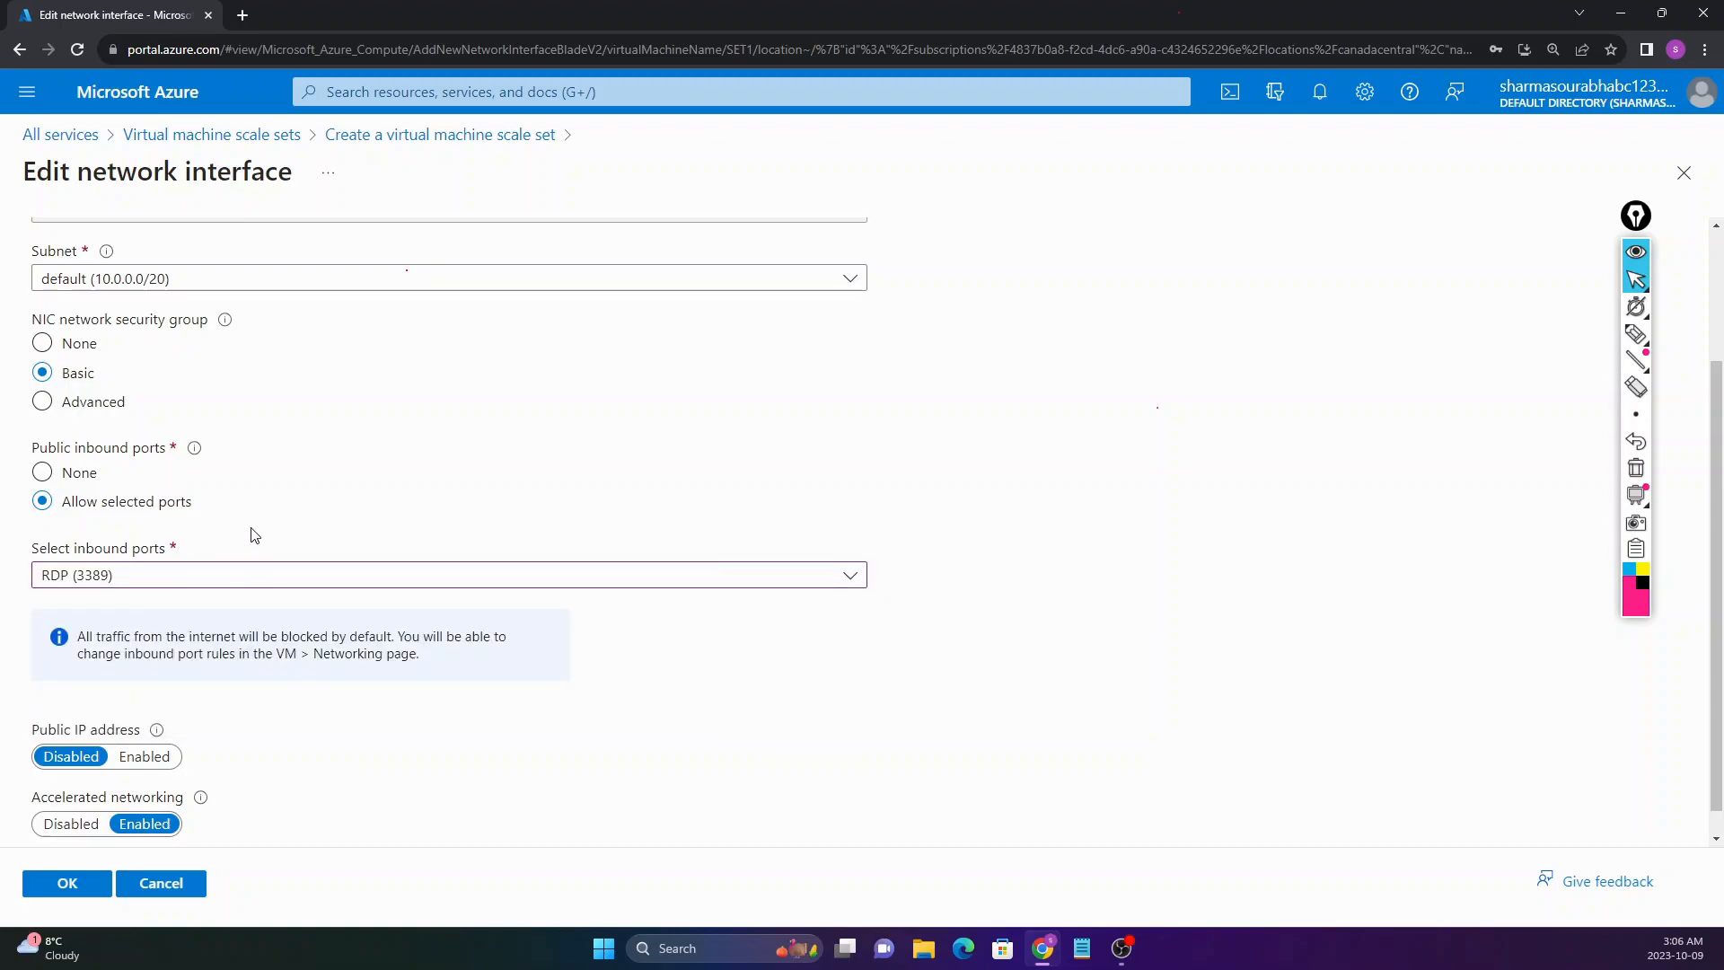
left_click(146, 574)
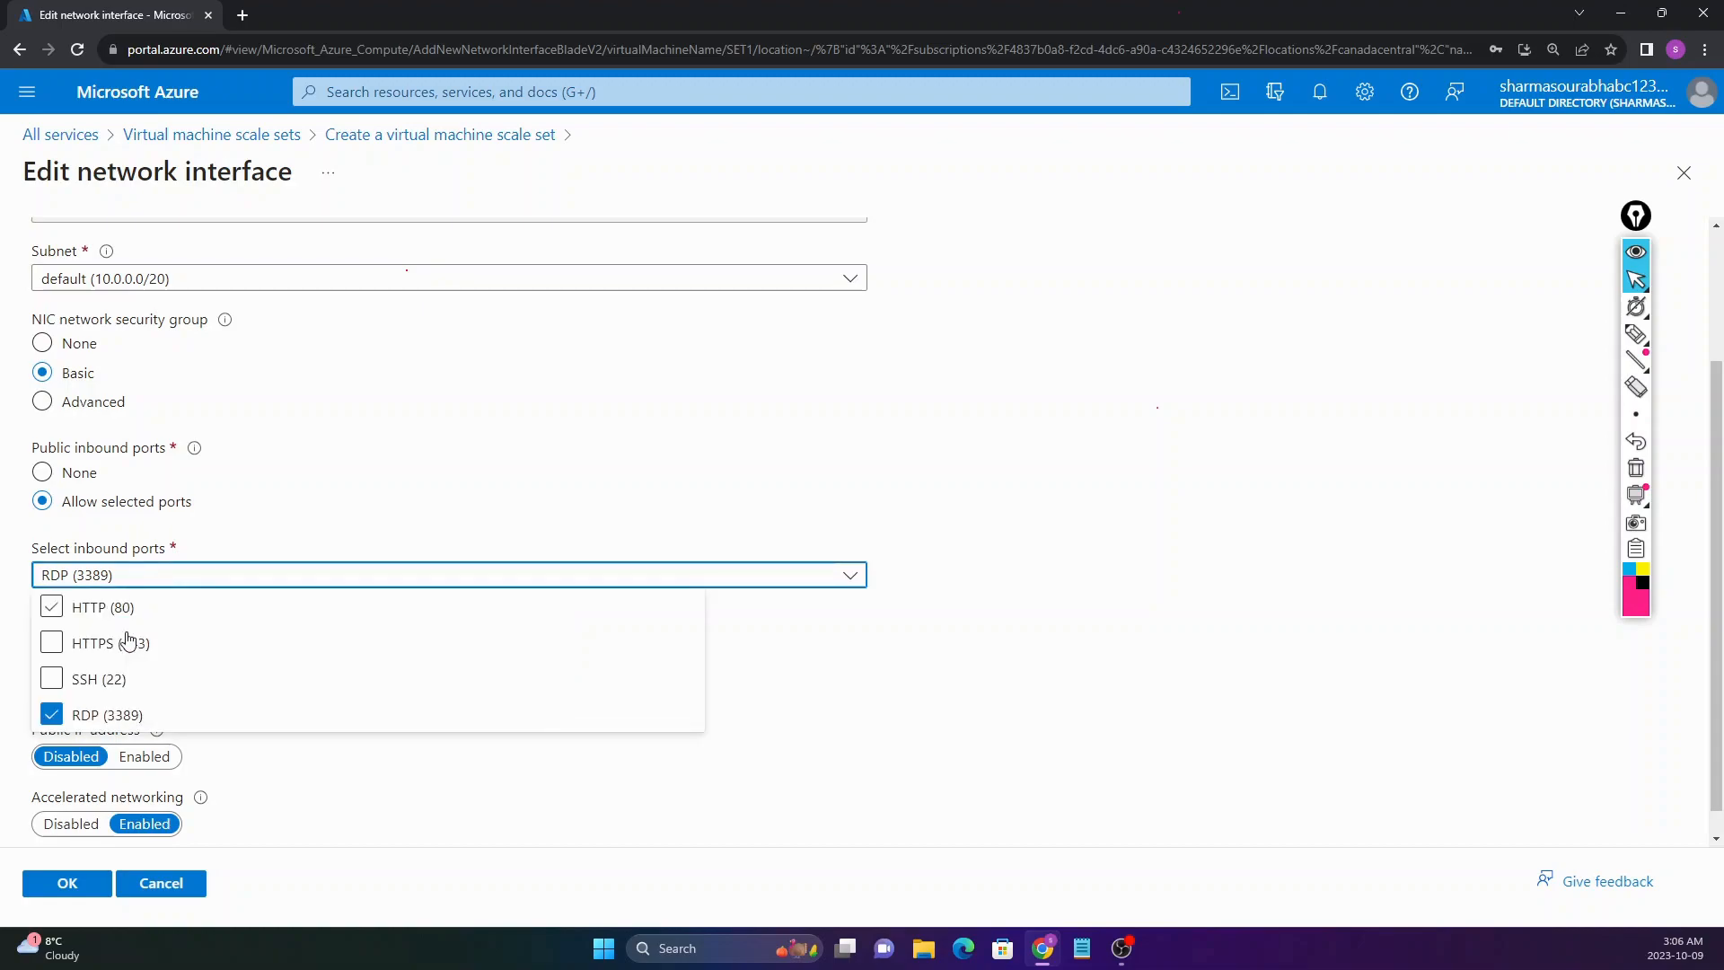
left_click(93, 714)
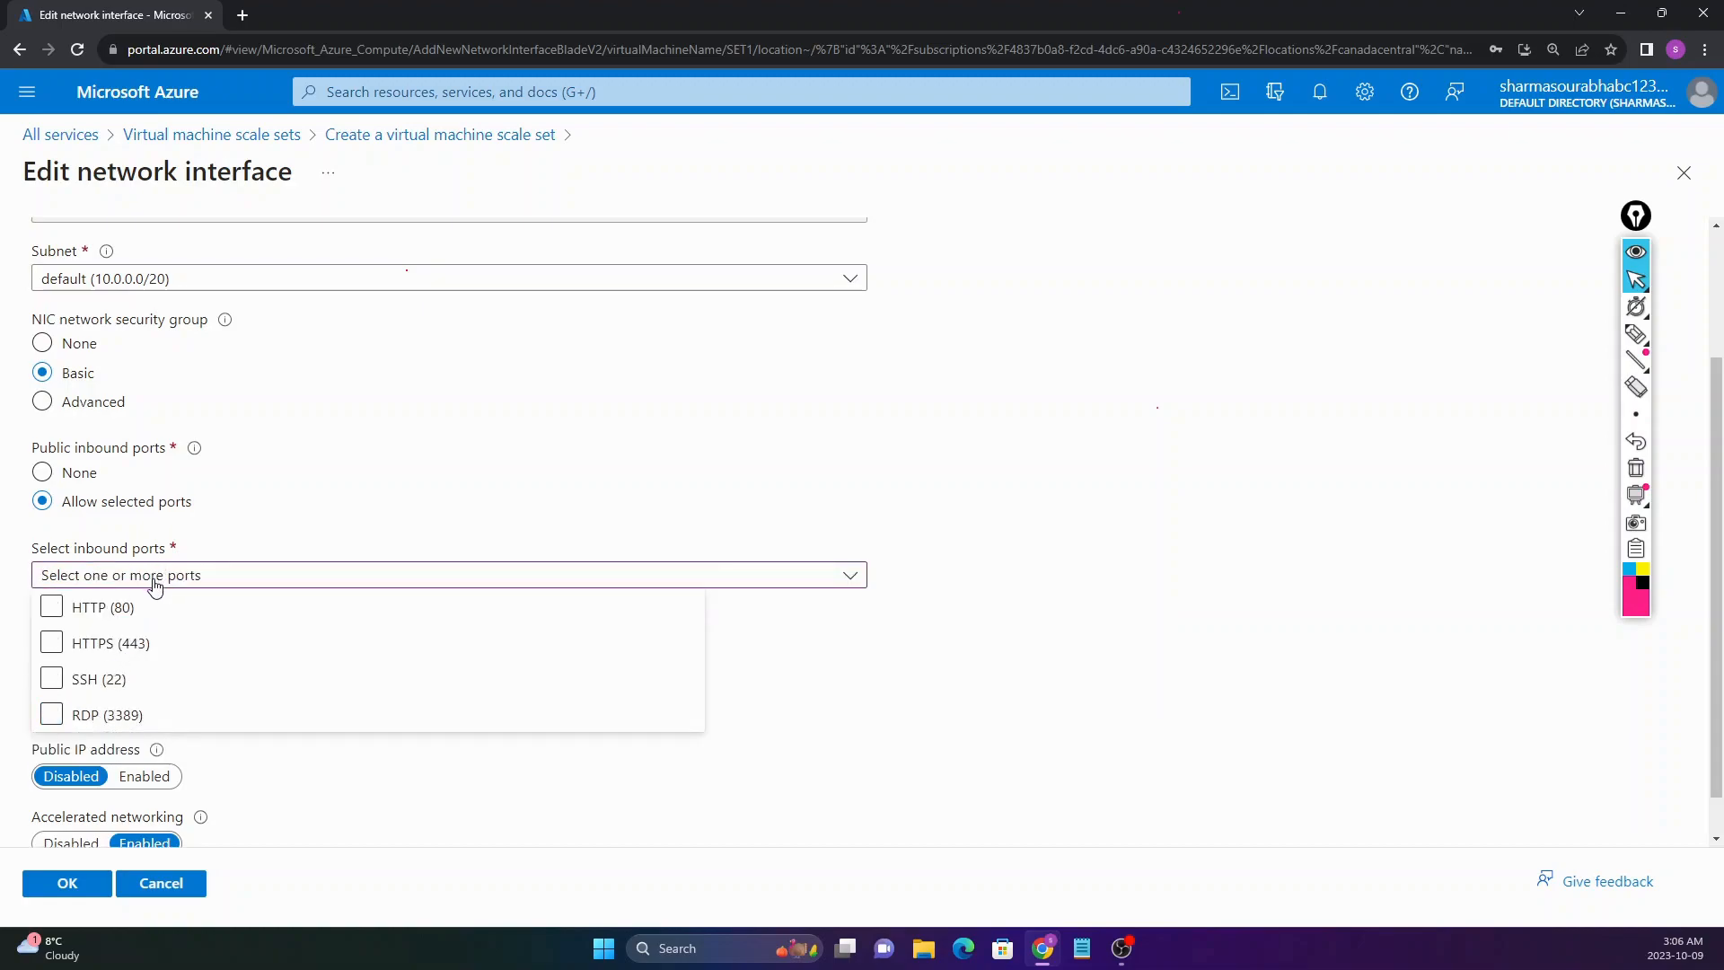
left_click(123, 716)
left_click(235, 527)
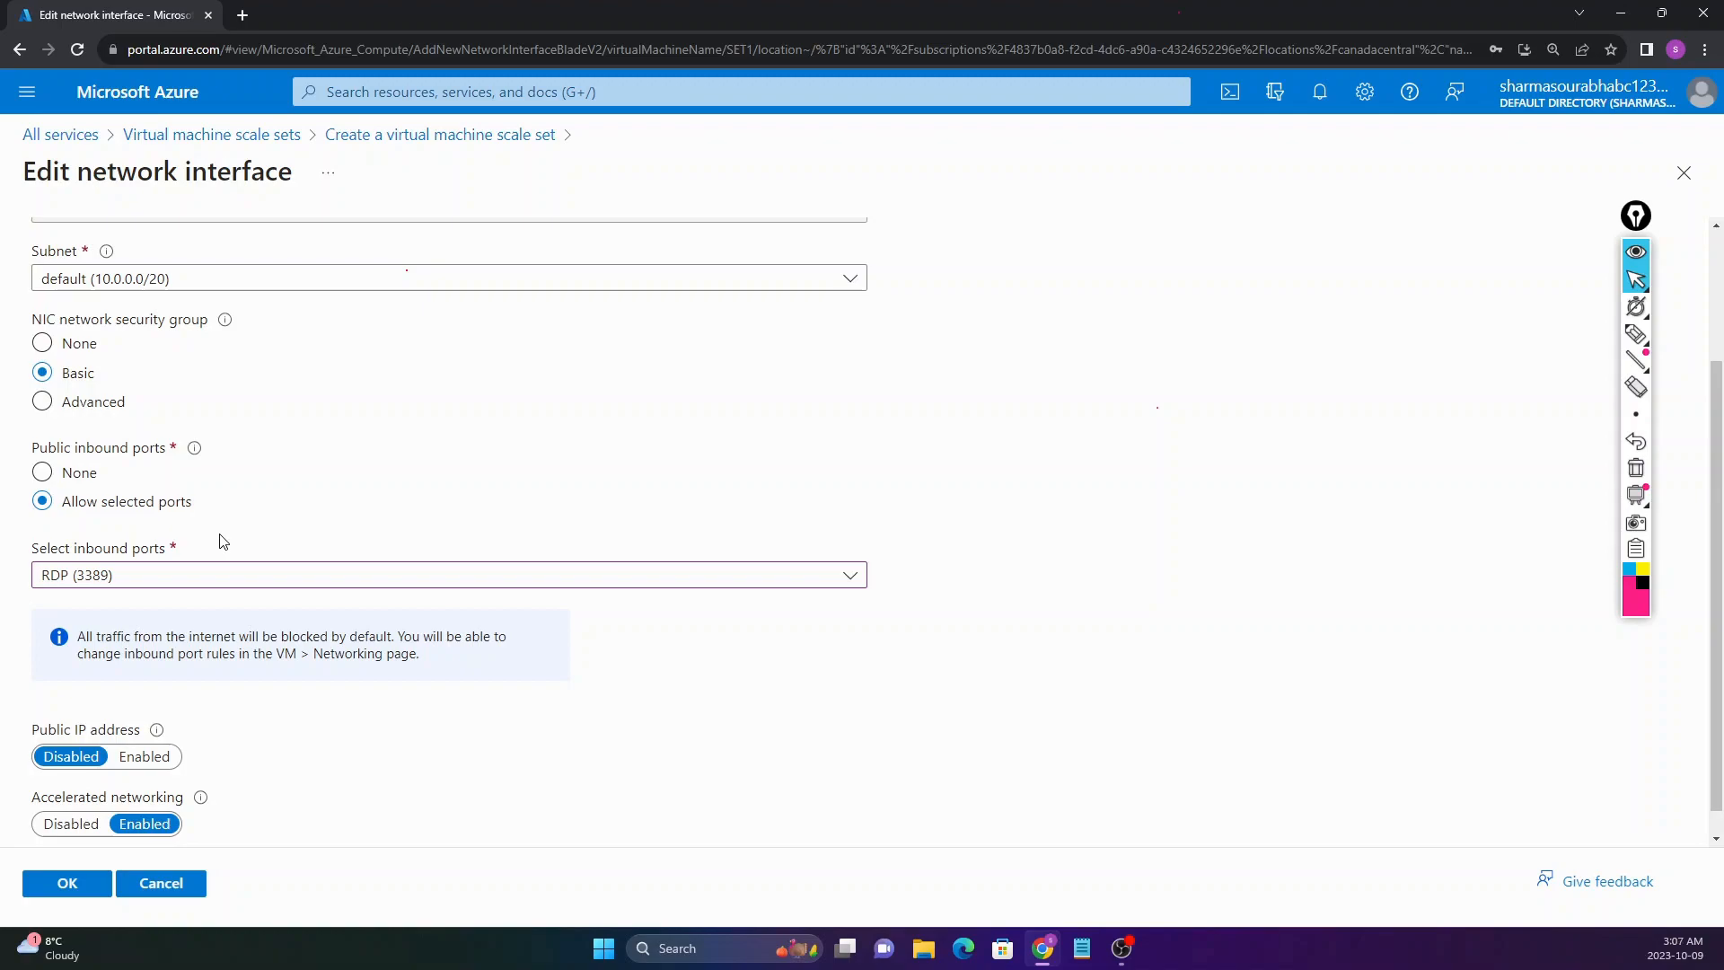
scroll(207, 583, "up", 1)
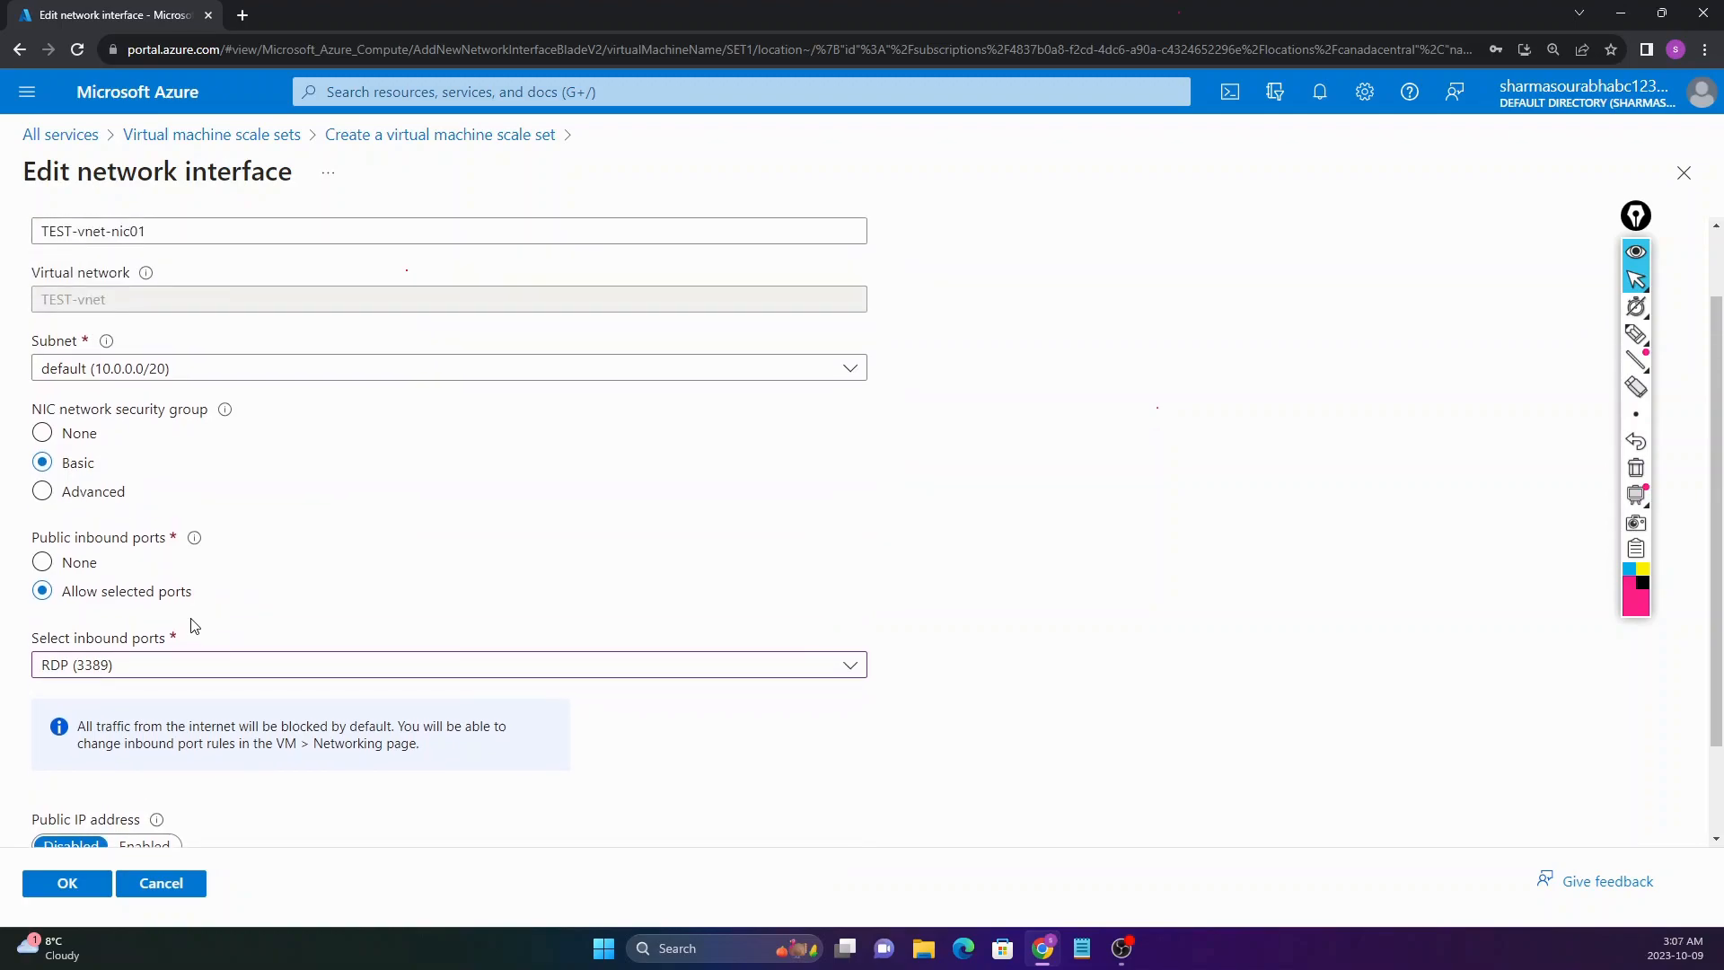
scroll(189, 623, "down", 2)
left_click_drag(39, 702, 128, 706)
Step: Enable the NIC's public IP address and confirm the edit with OK
left_click(128, 706)
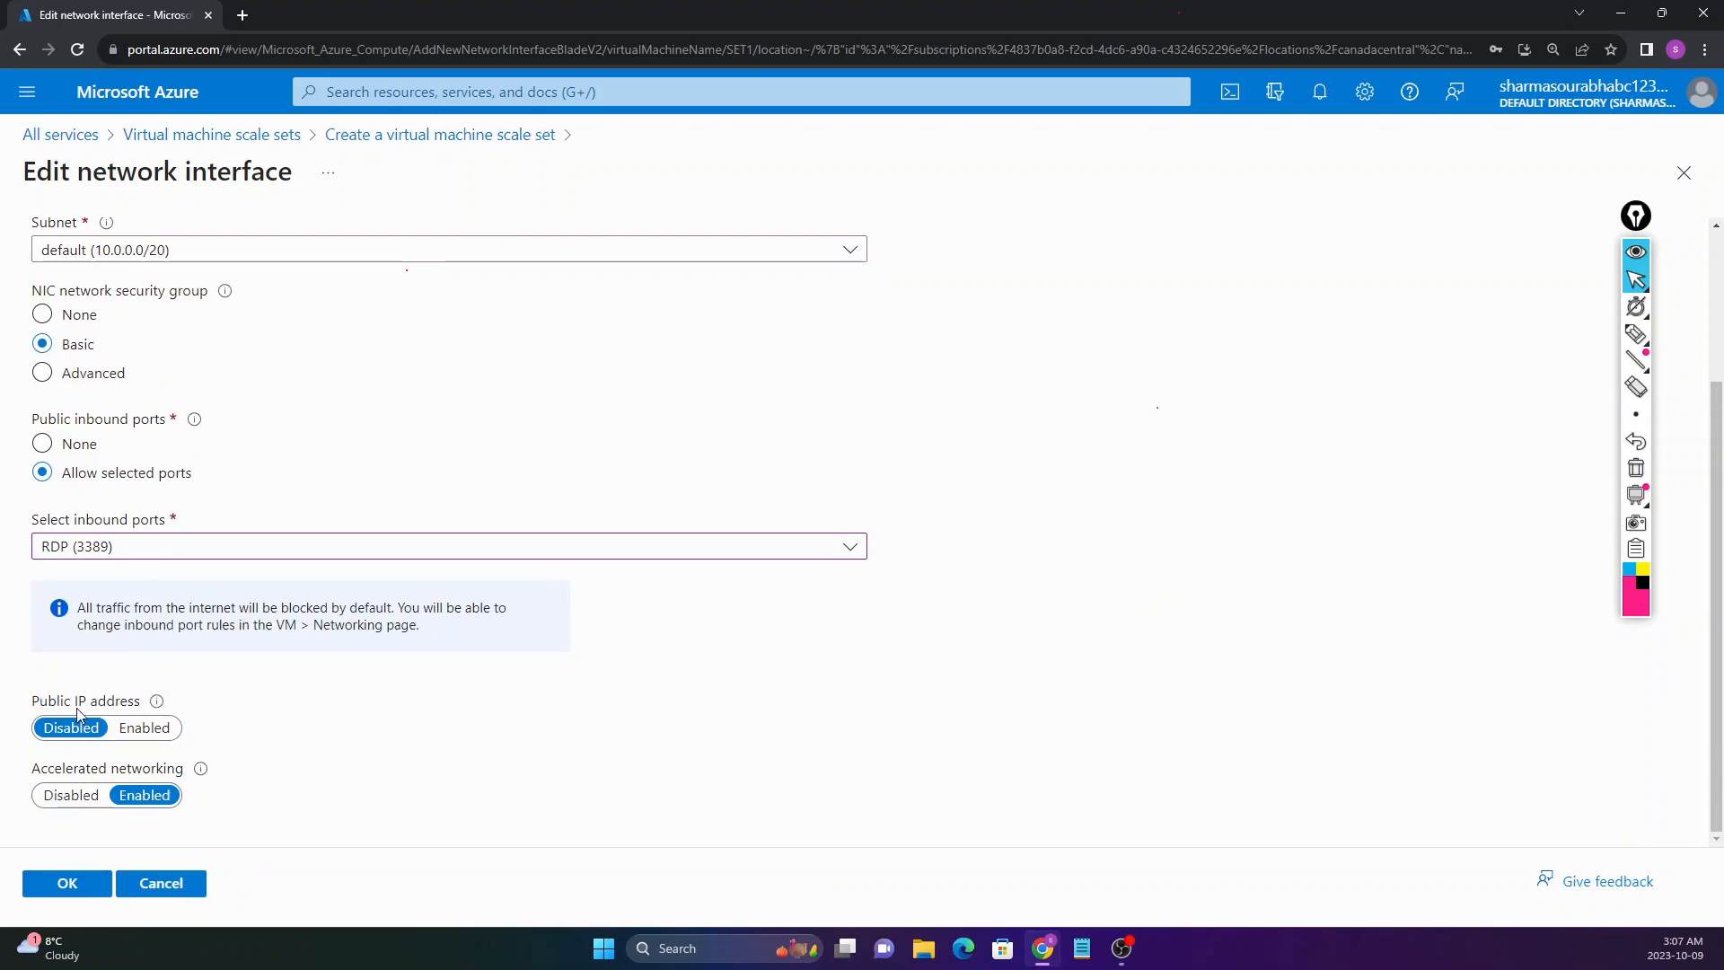
left_click(145, 735)
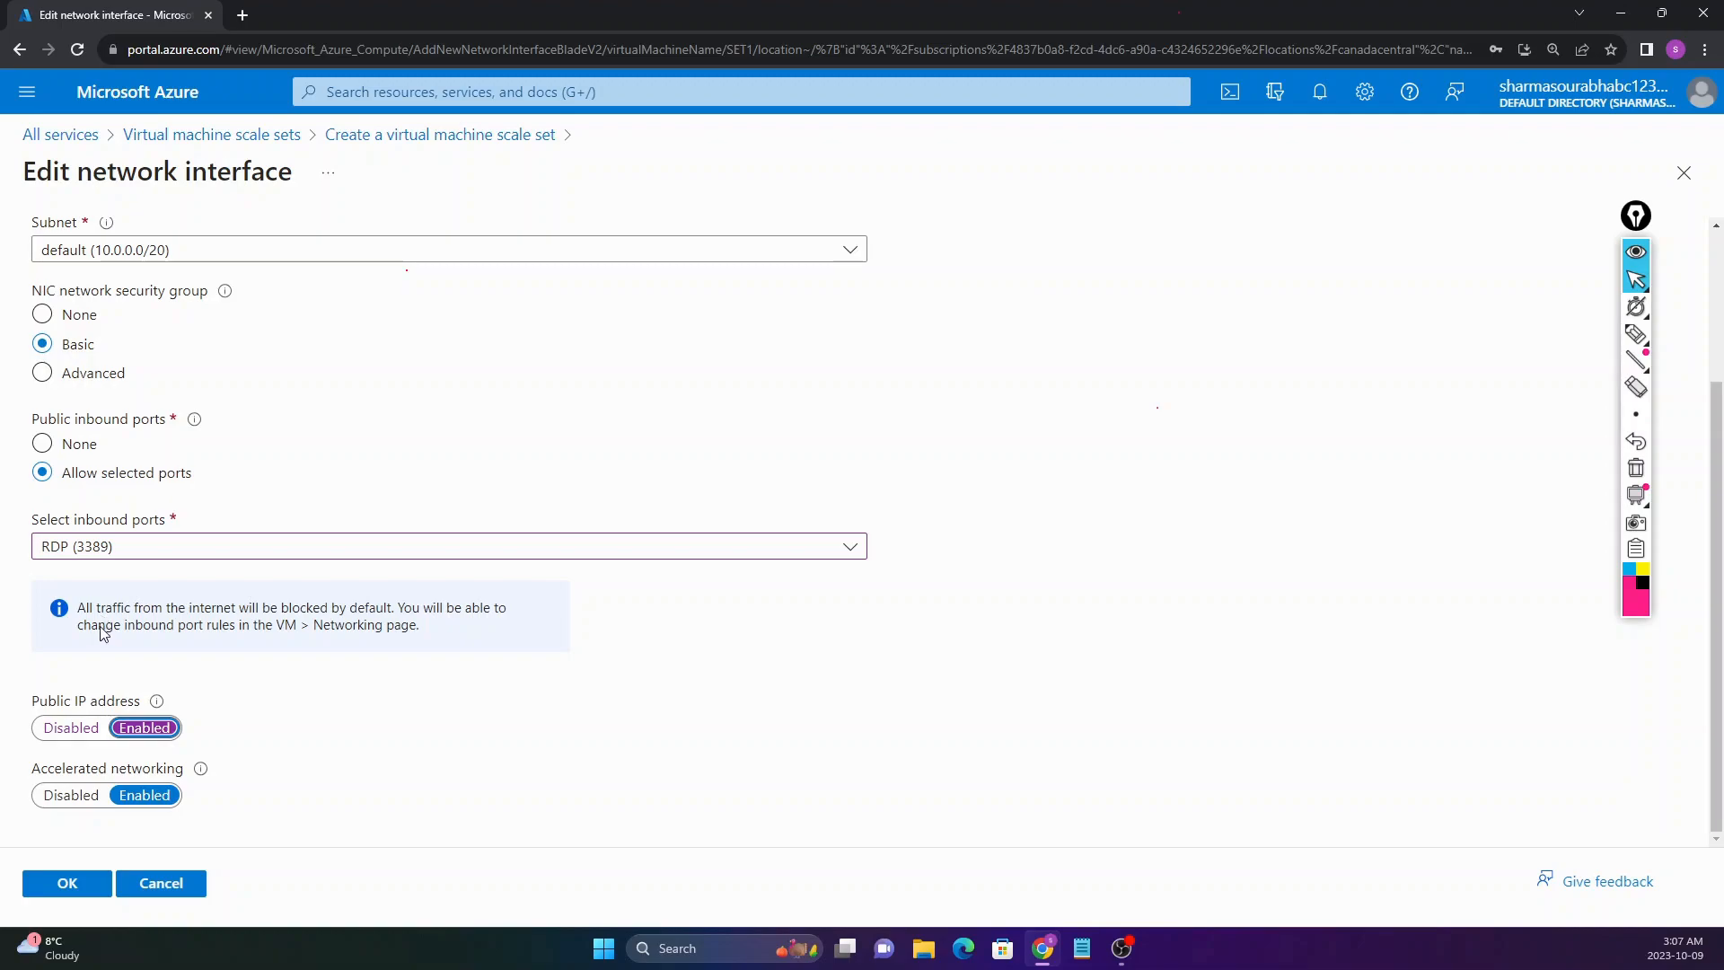
scroll(54, 350, "up", 3)
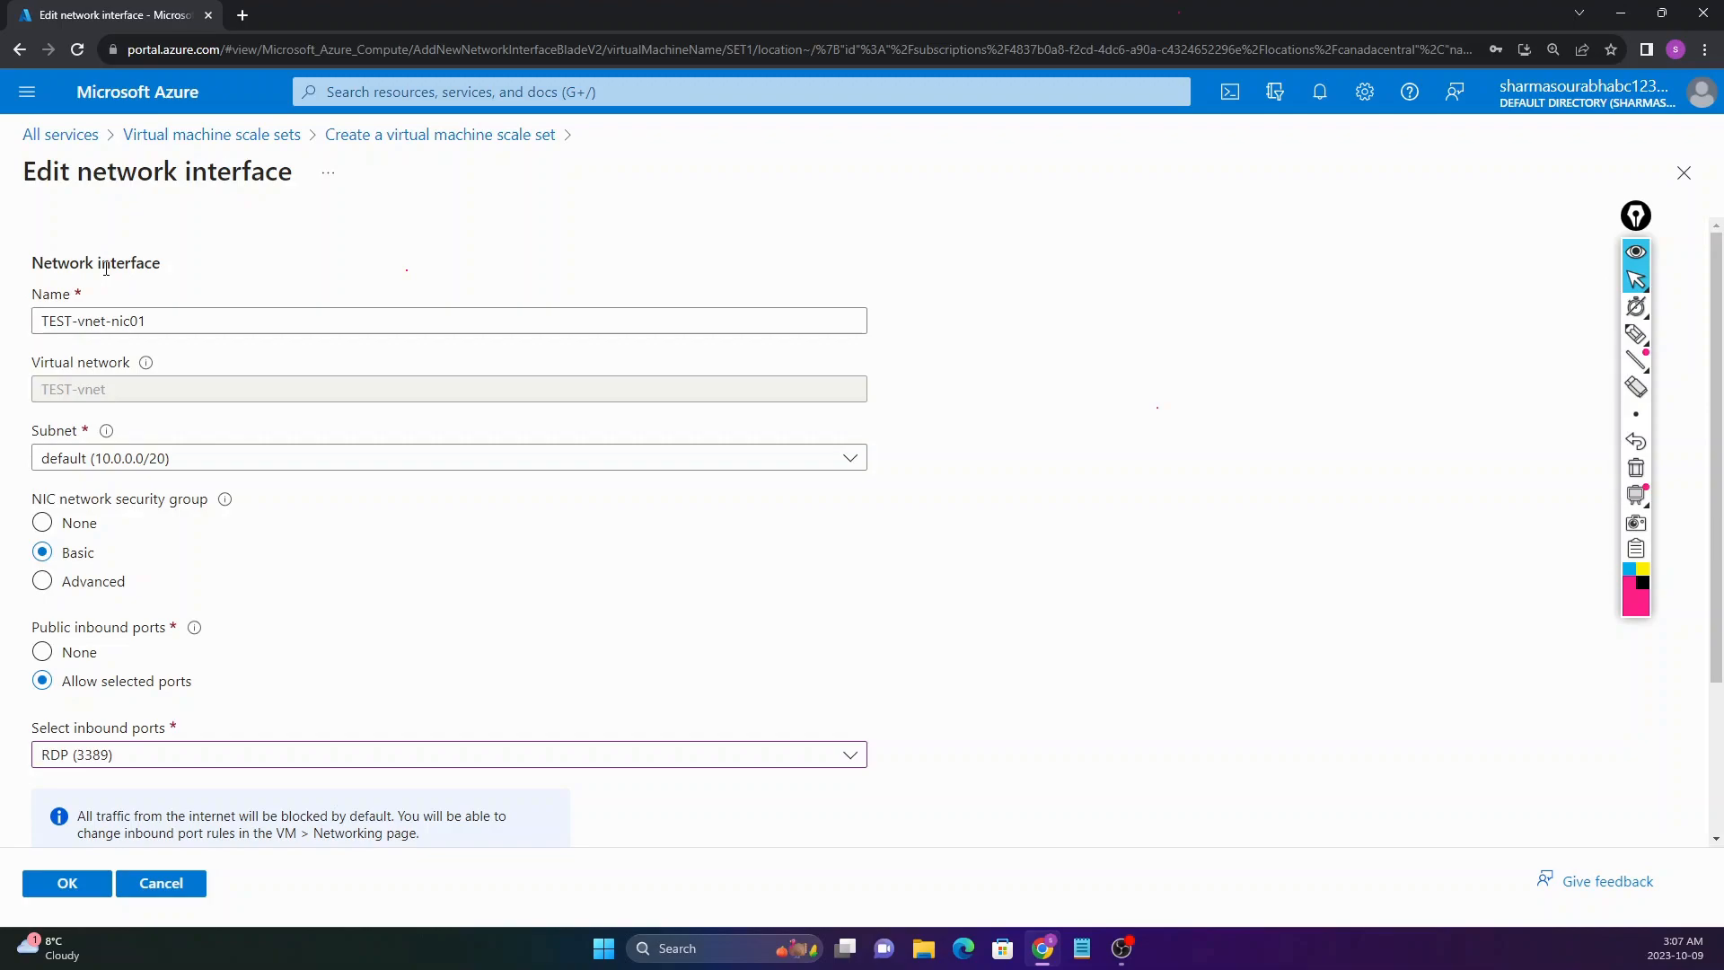
scroll(198, 487, "down", 2)
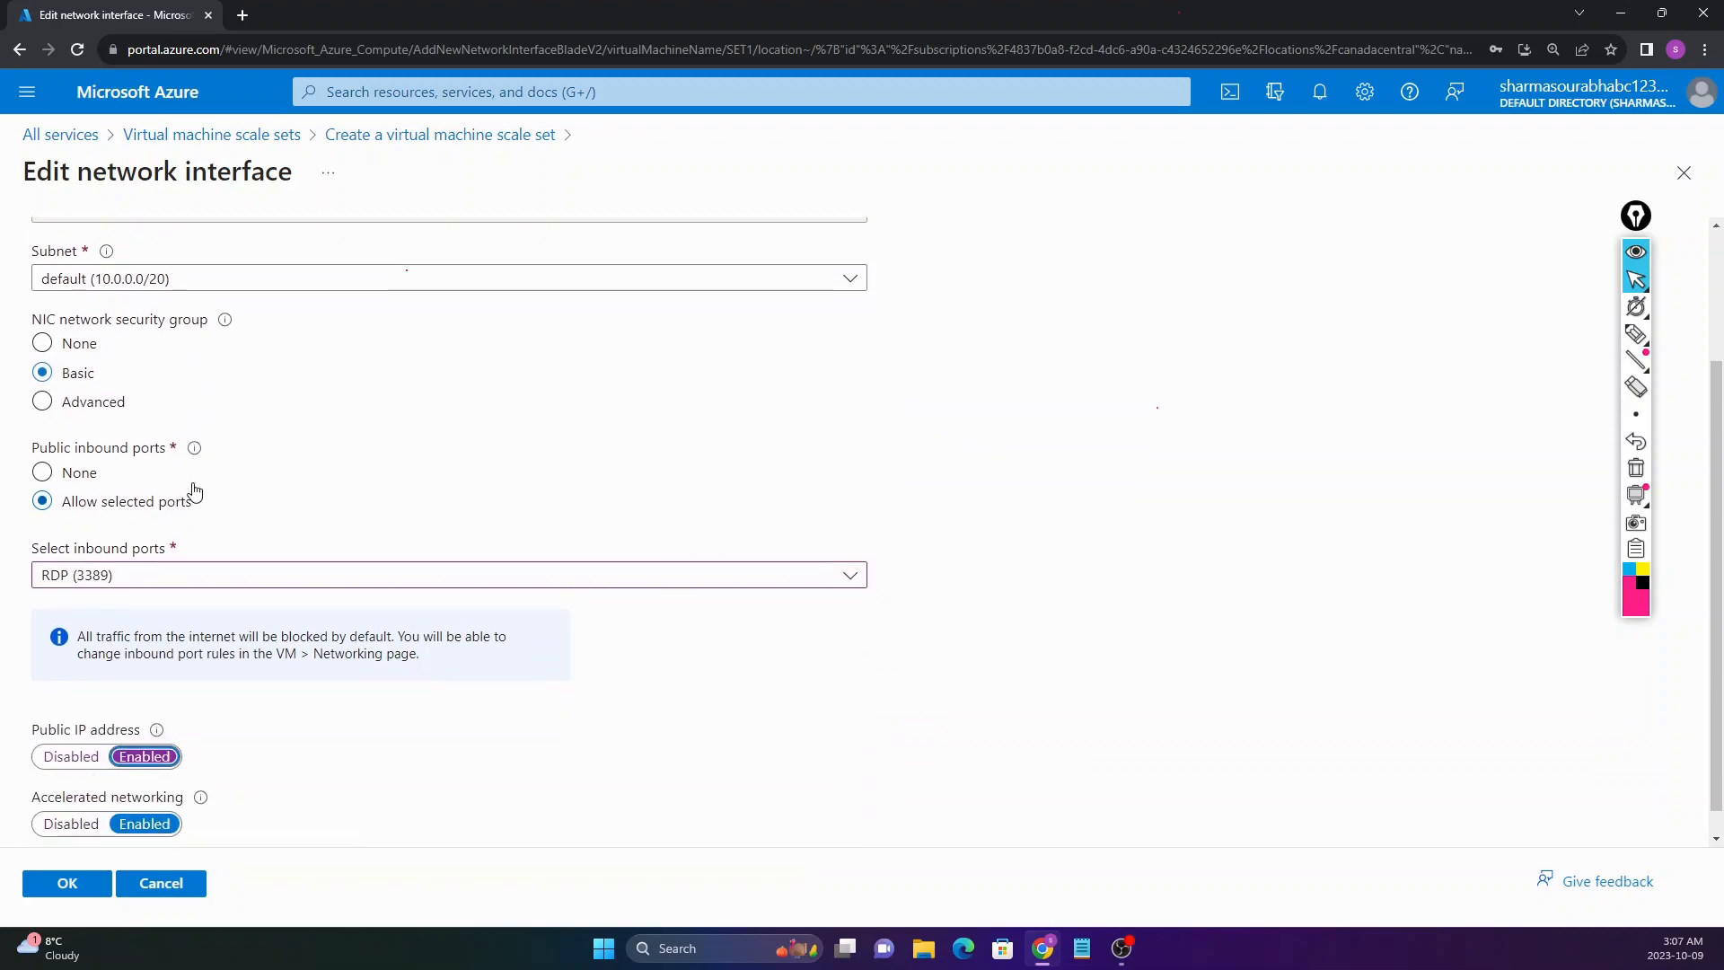
scroll(223, 566, "down", 1)
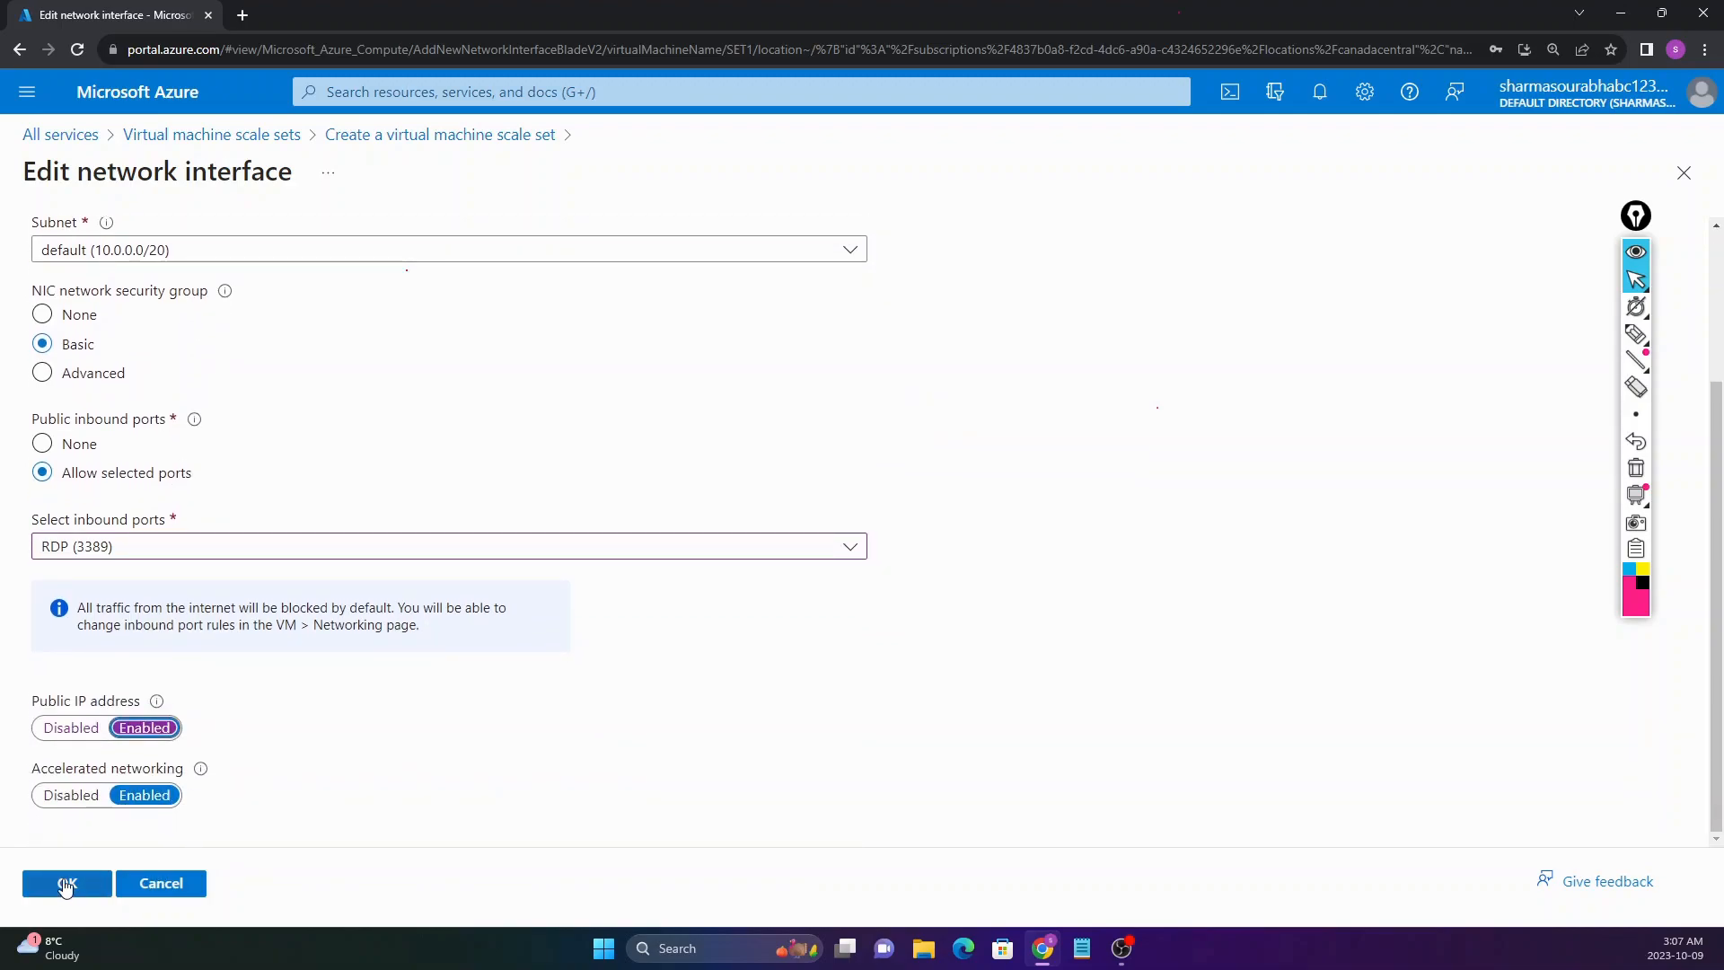
left_click_drag(40, 702, 87, 704)
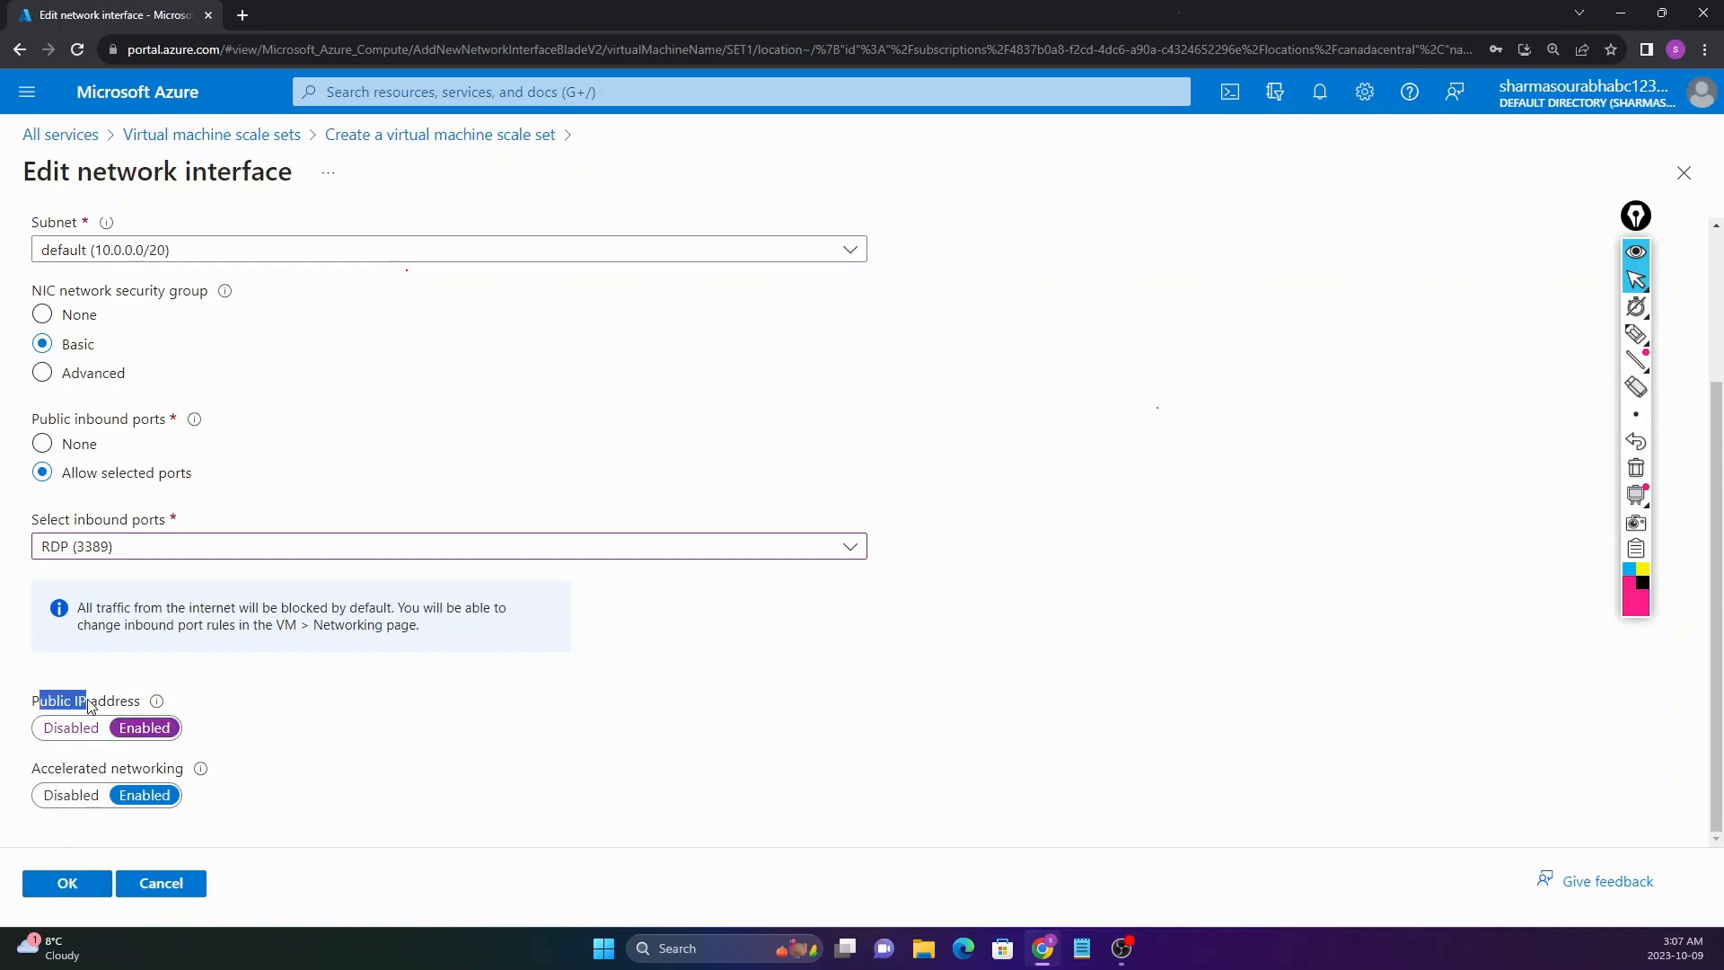
left_click(81, 884)
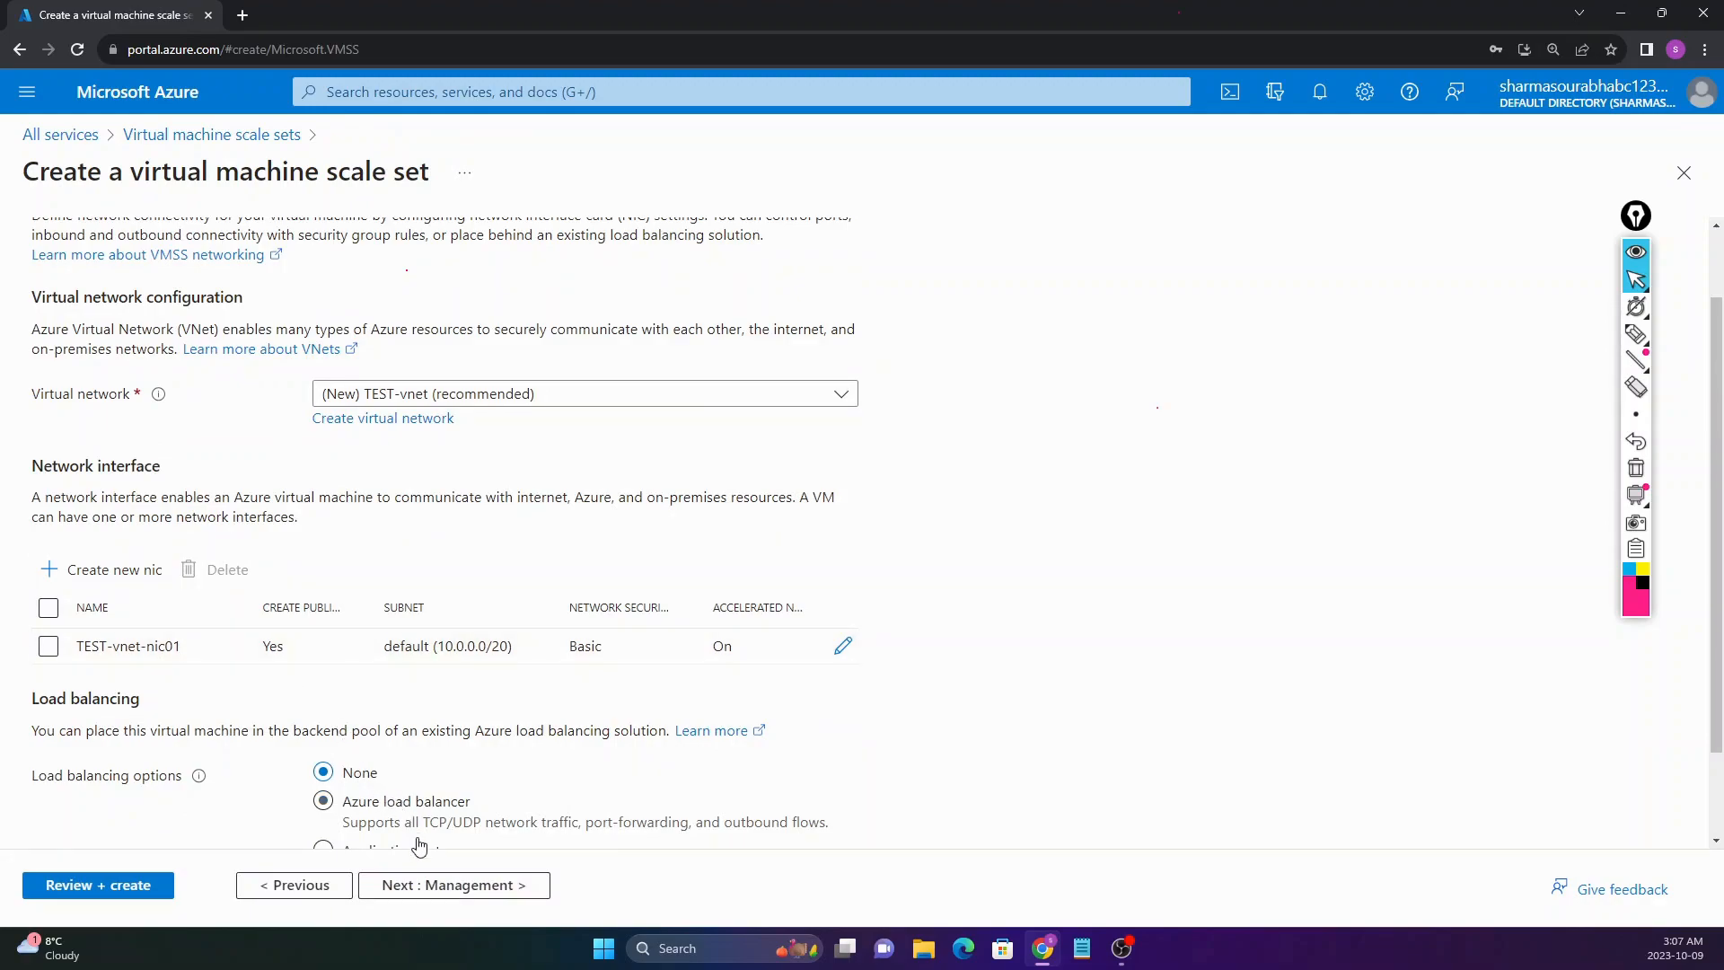
Step: Move to the Management tab and leave boot diagnostics and system-assigned managed identity unchanged
left_click(429, 889)
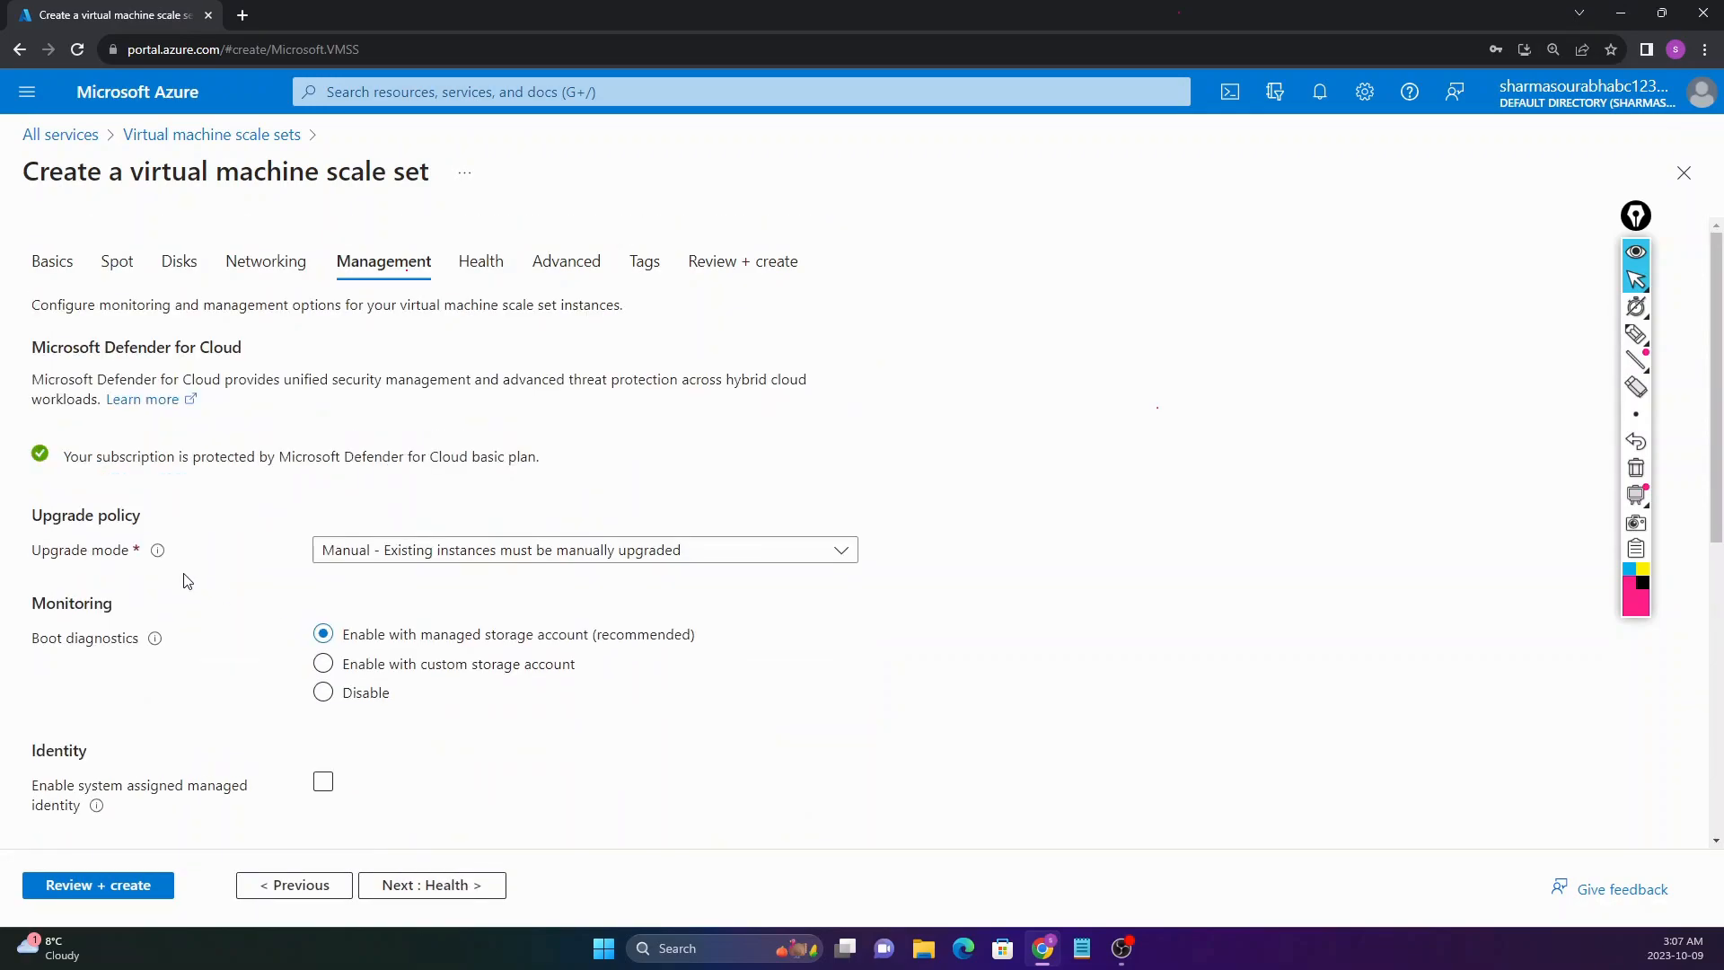
scroll(58, 561, "down", 1)
scroll(59, 561, "down", 2)
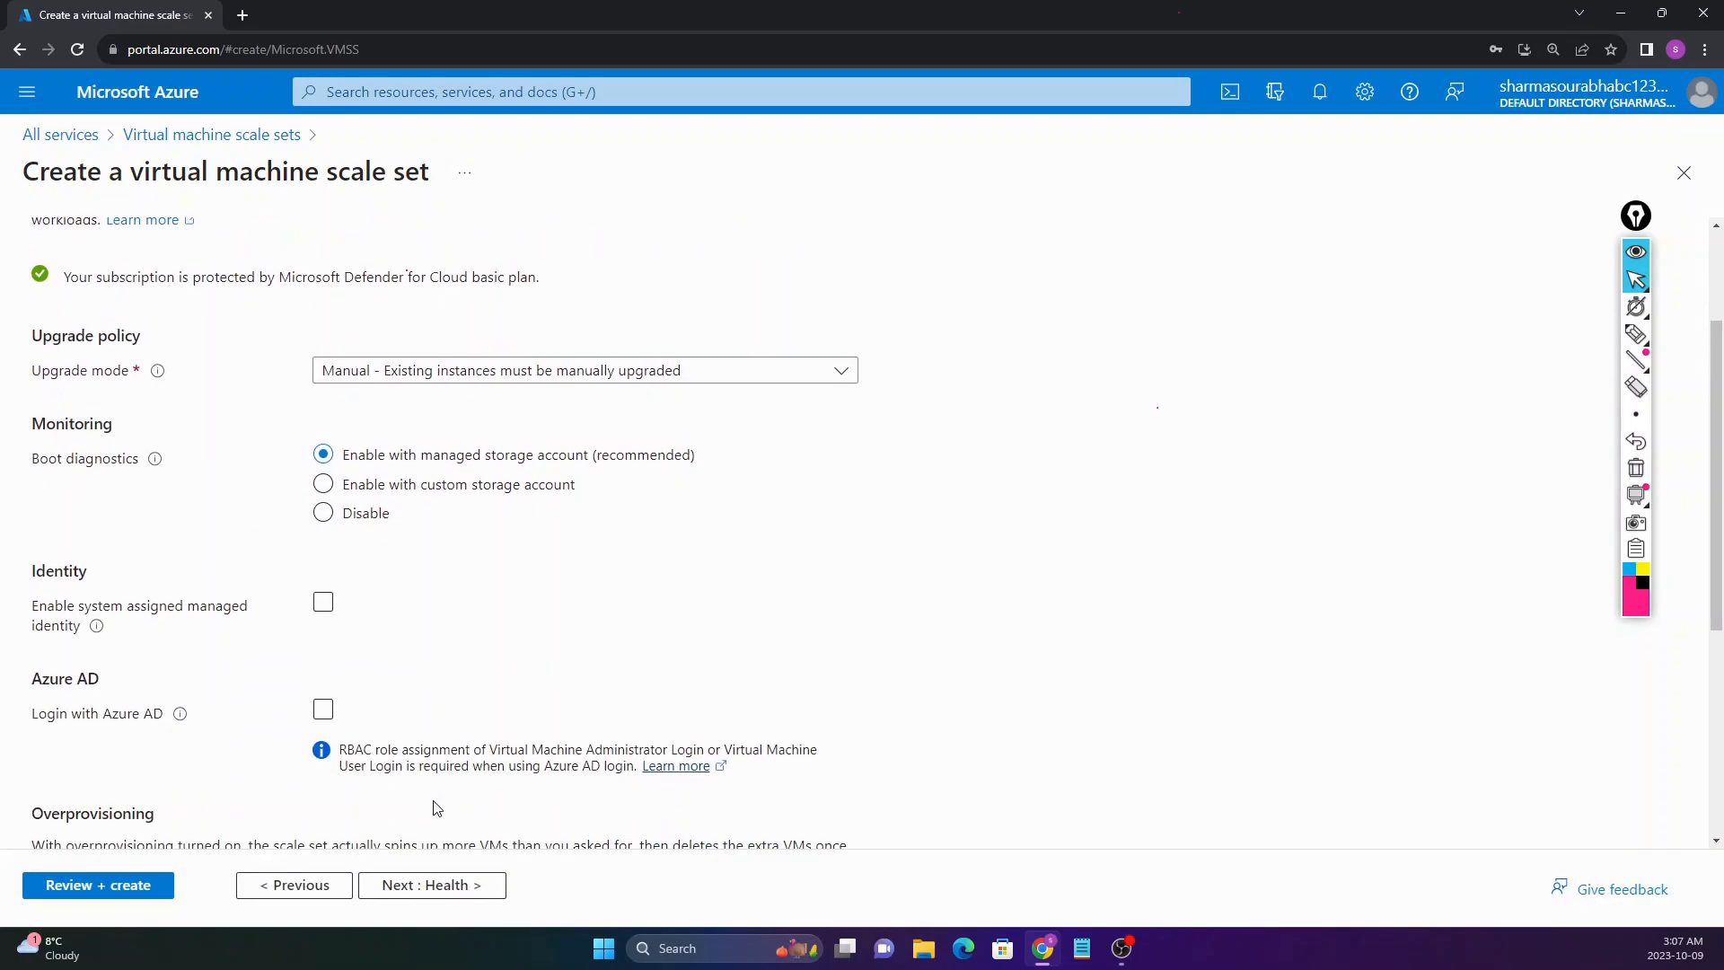
left_click_drag(32, 455, 122, 460)
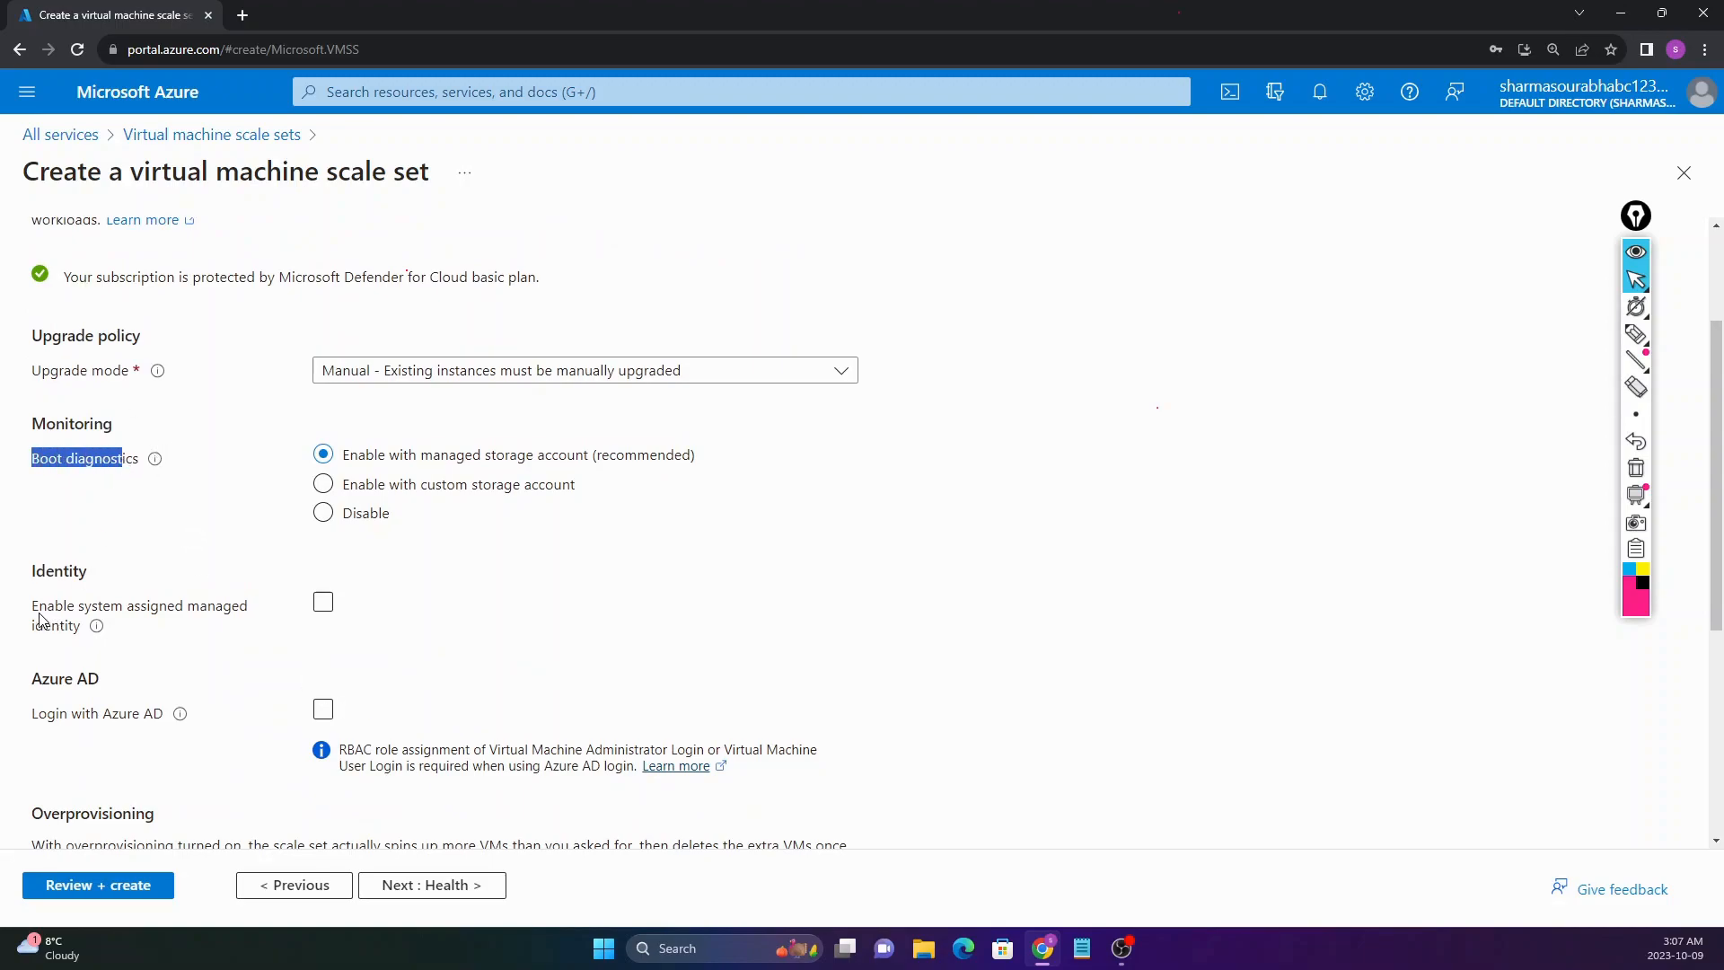
left_click_drag(40, 613, 158, 609)
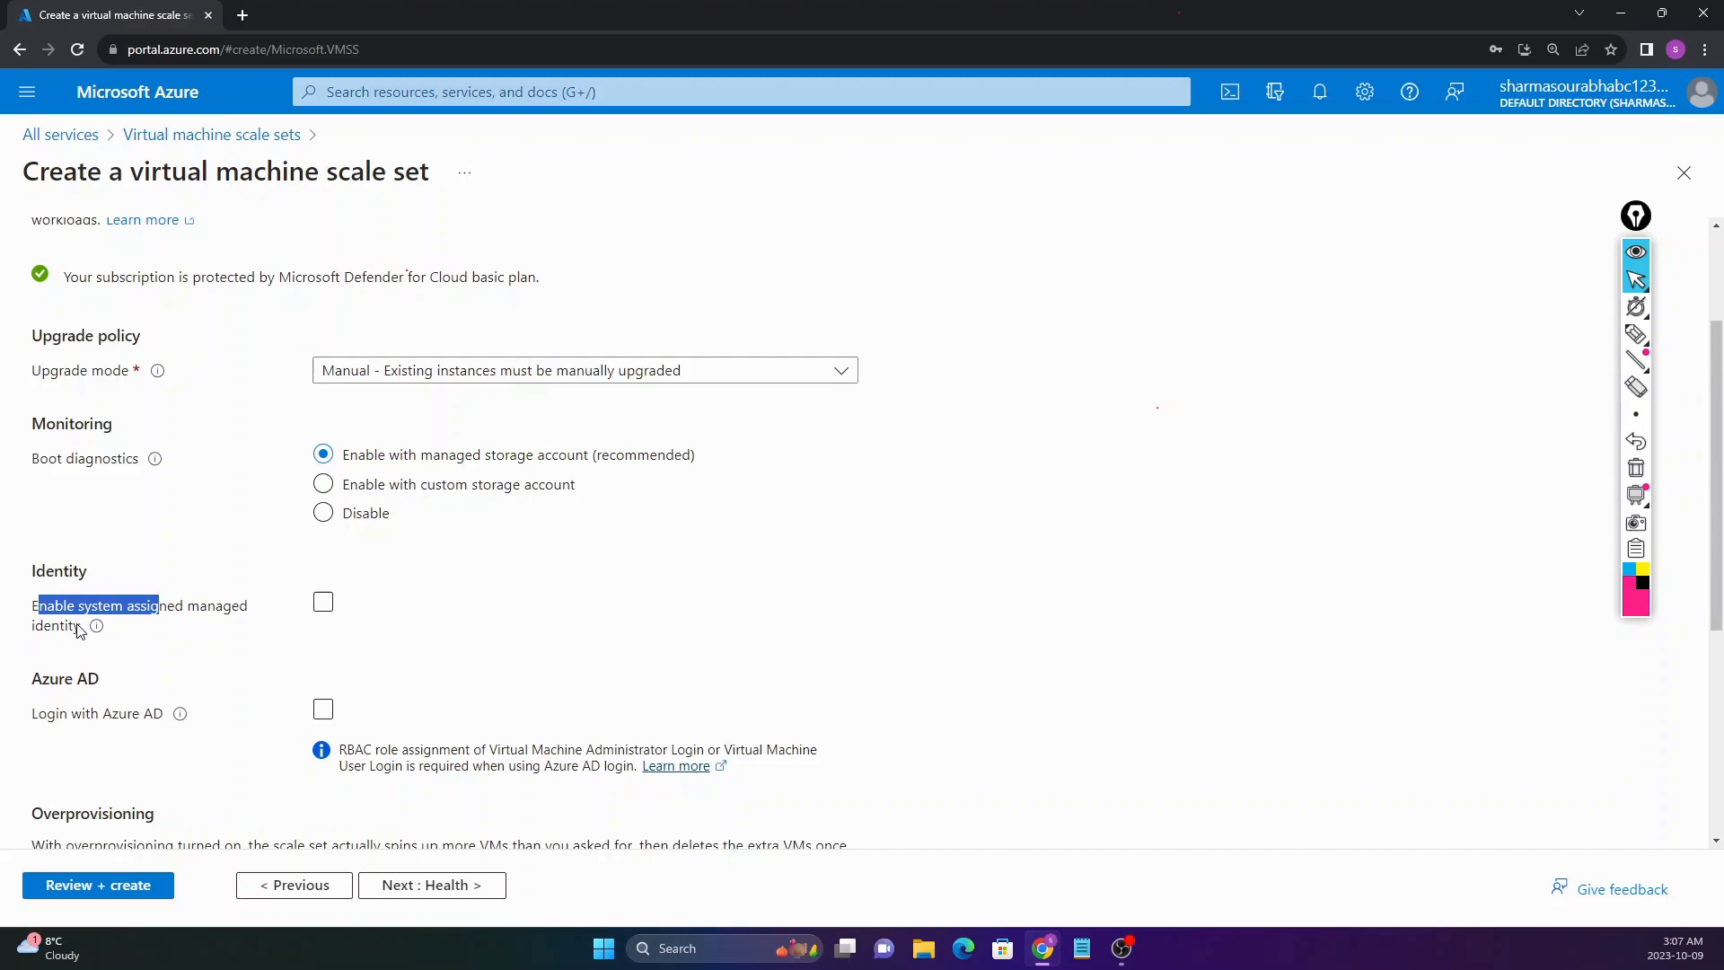
scroll(142, 569, "up", 2)
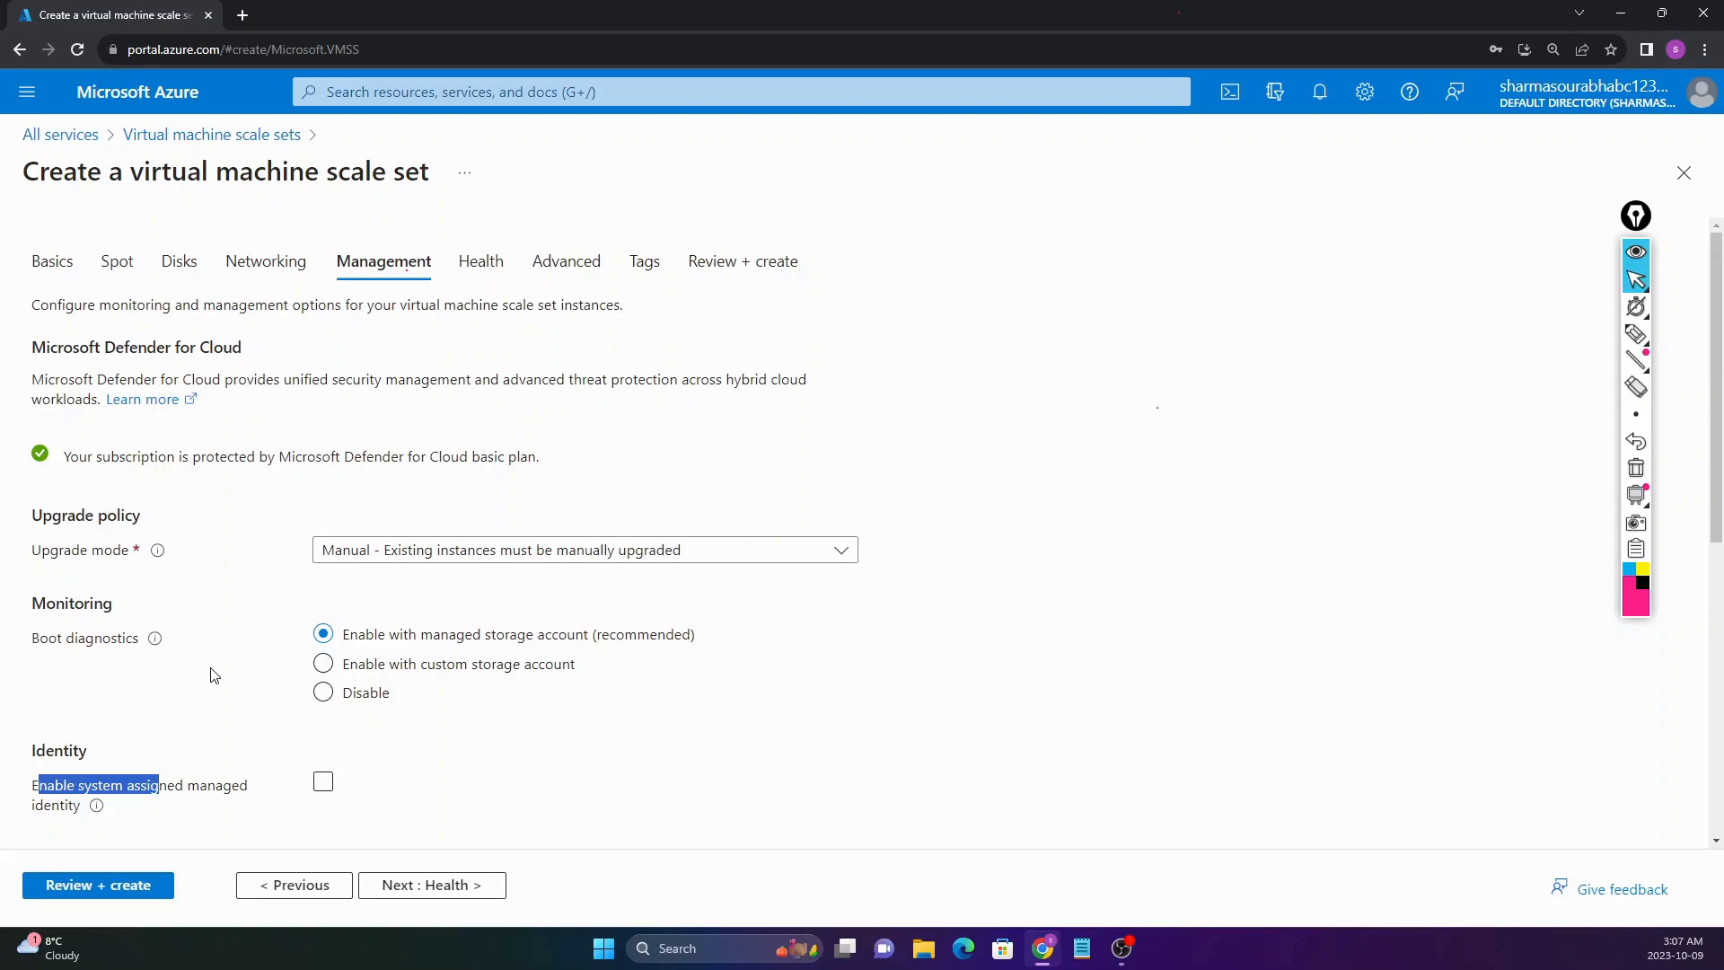
Step: Pass through Health, leave the Advanced tab's Custom data box empty, and go on to Tags
left_click(456, 892)
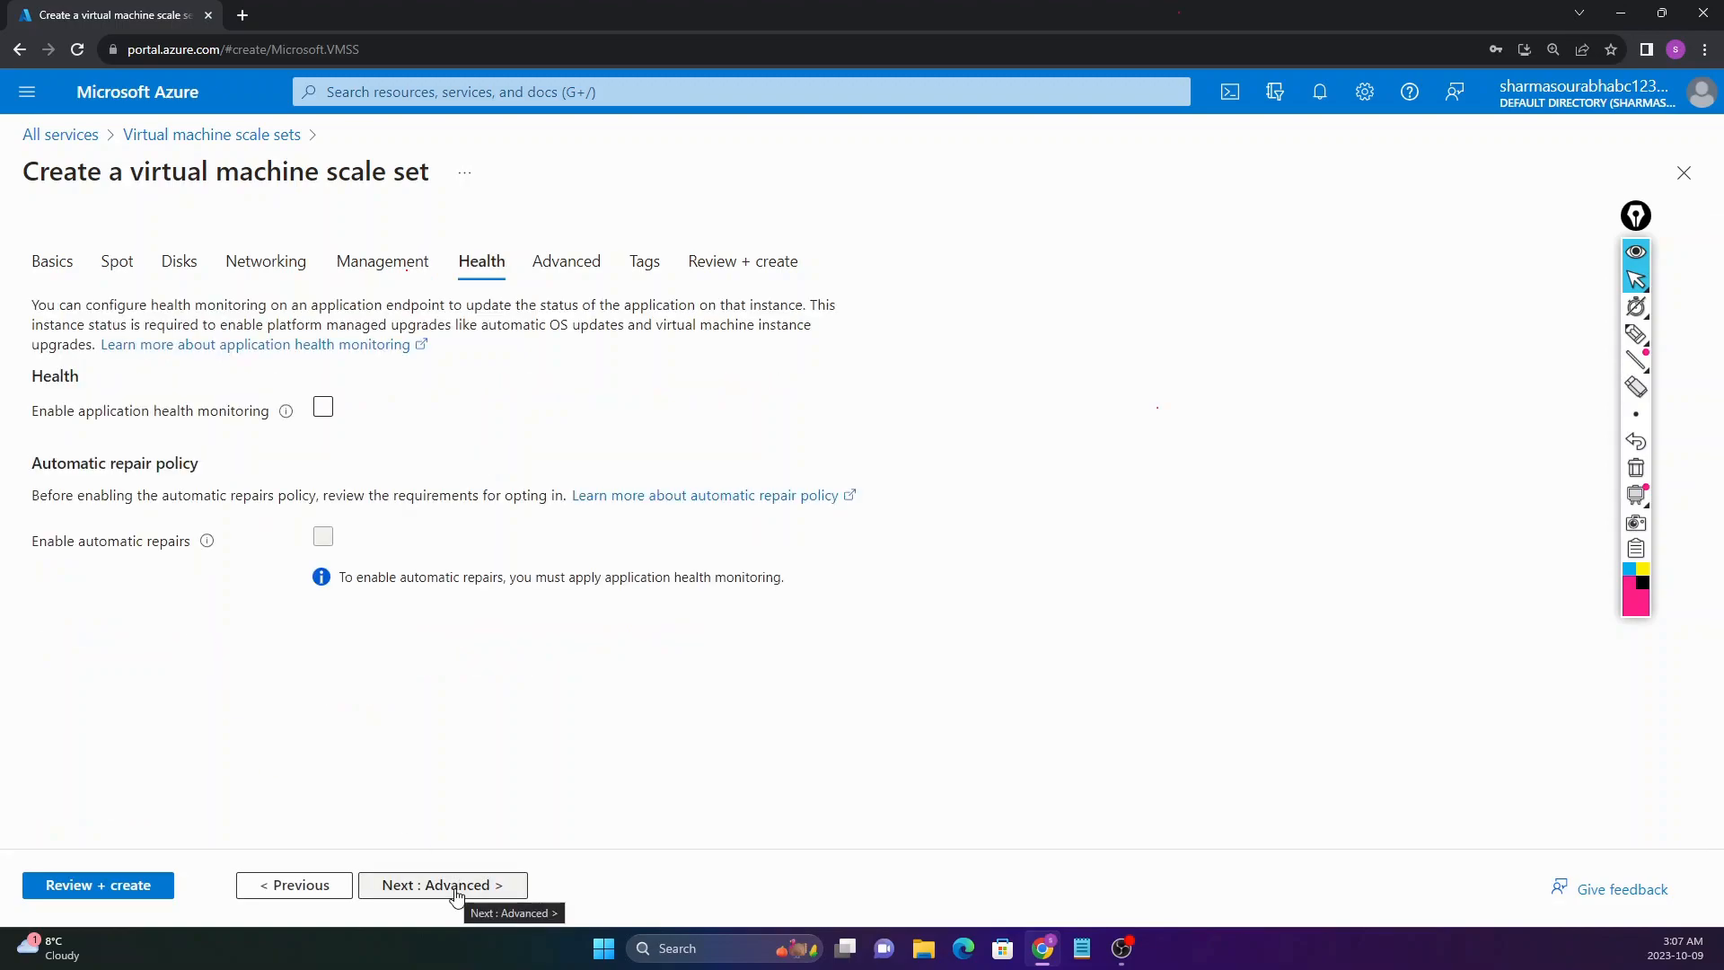
left_click(455, 892)
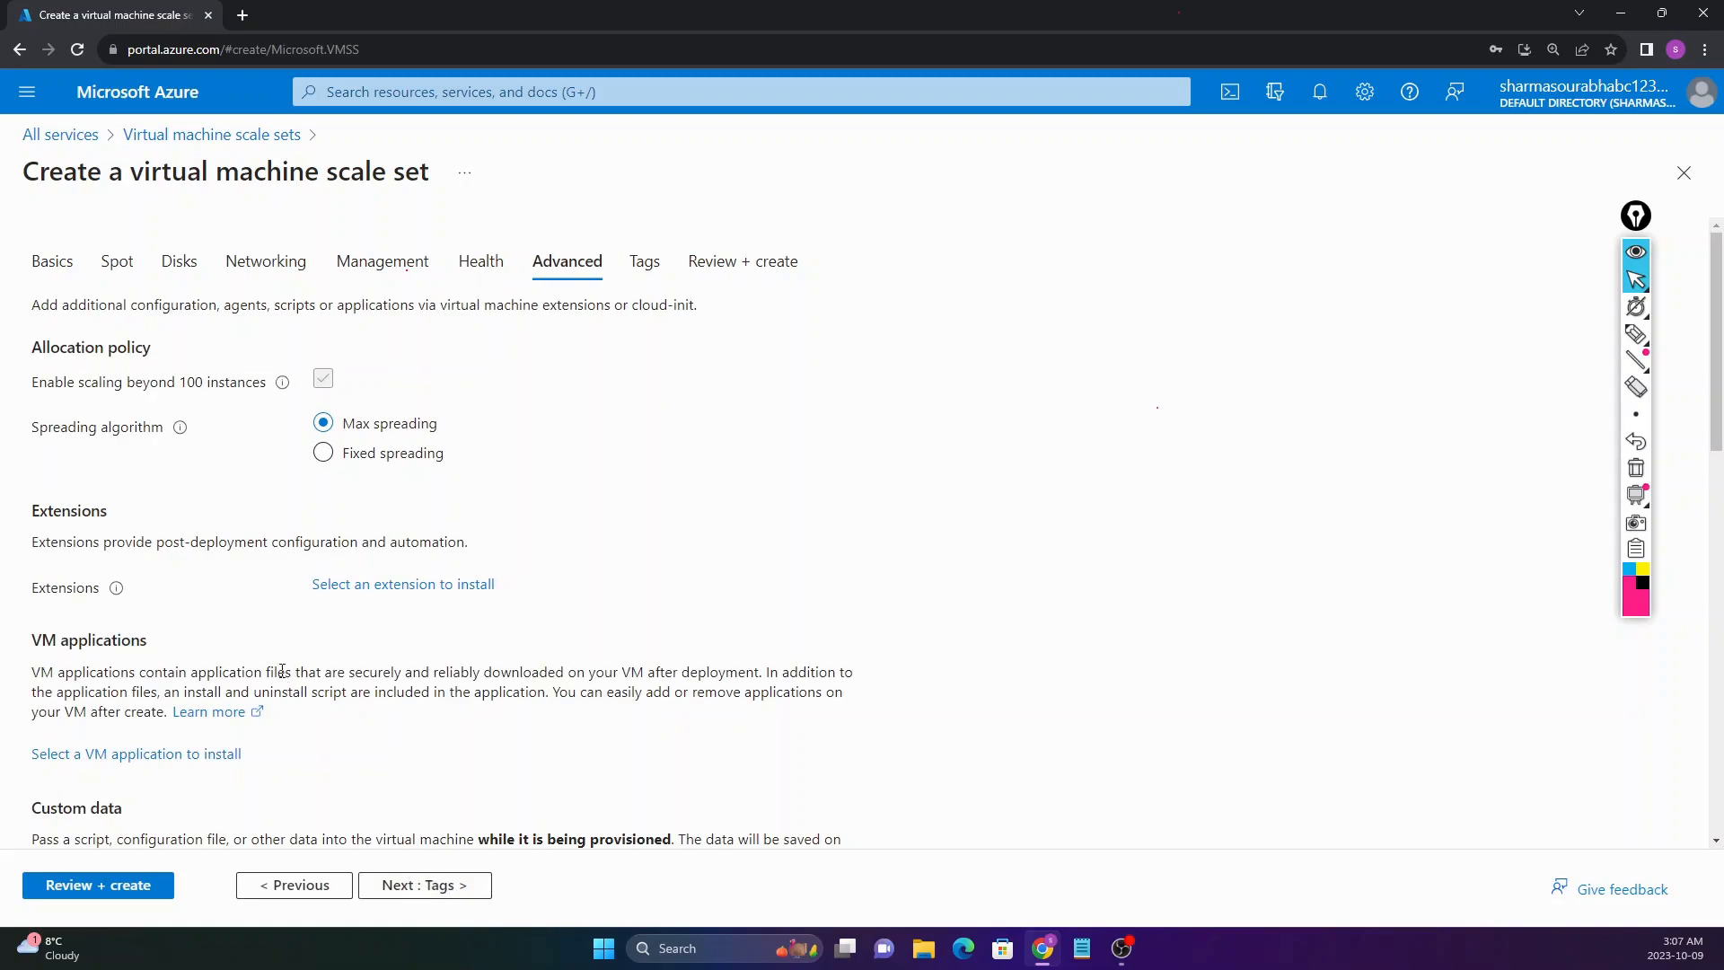
scroll(270, 647, "down", 4)
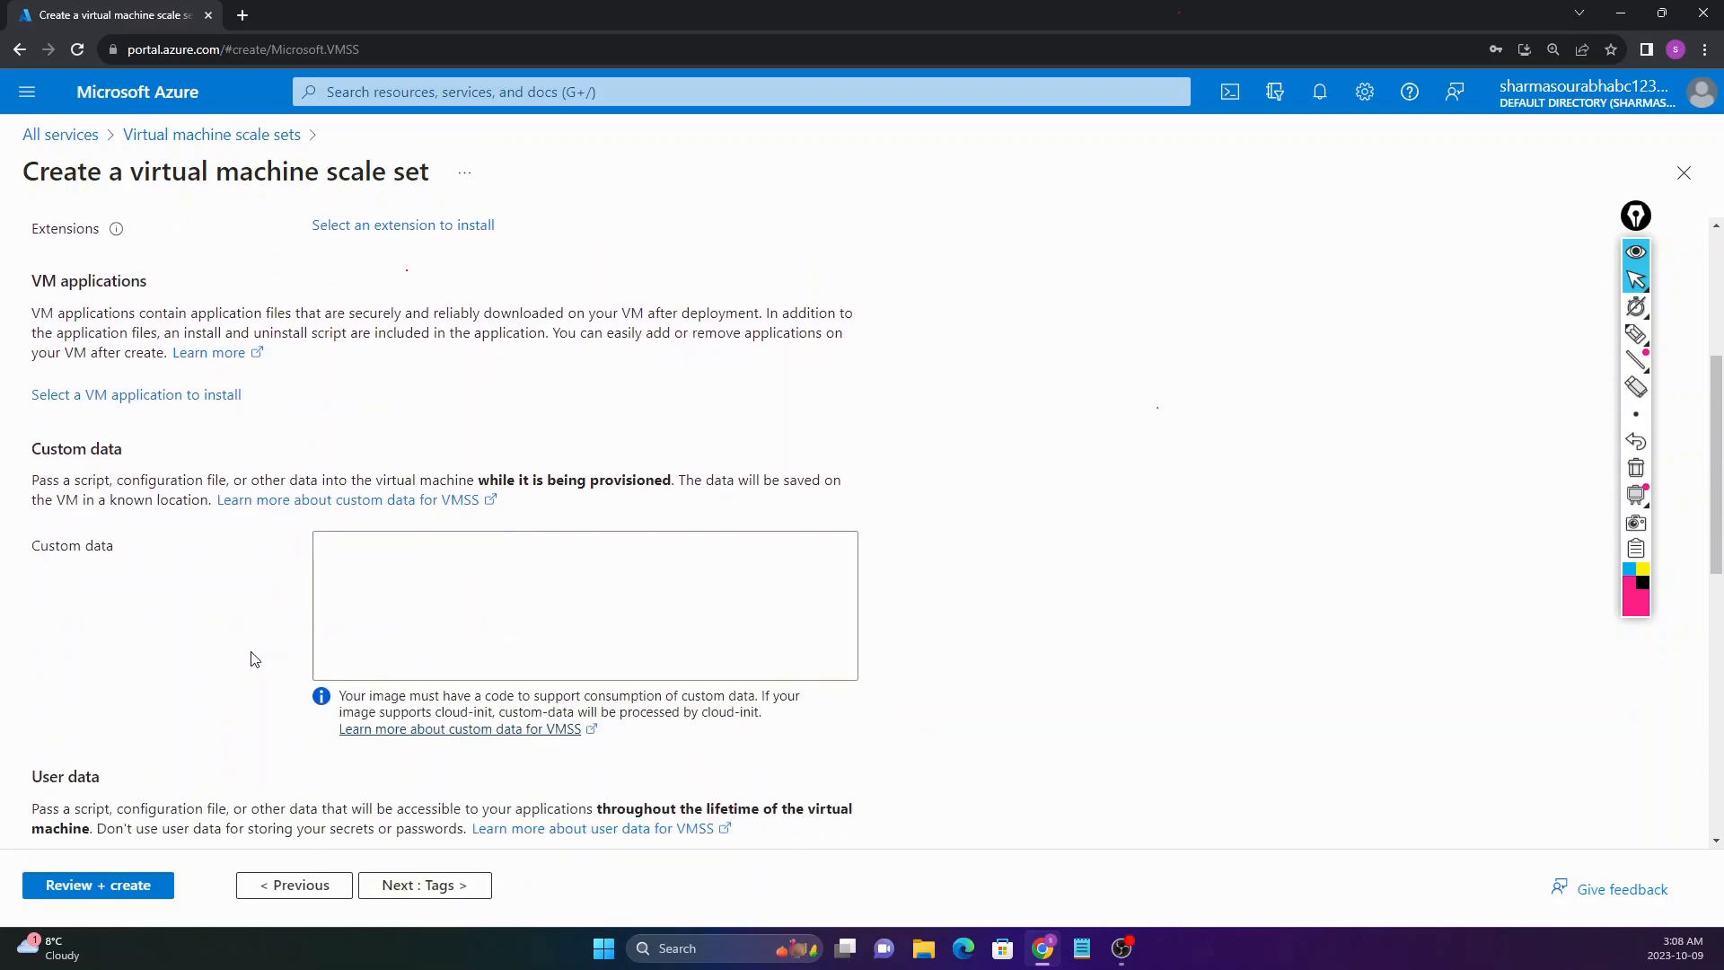
left_click_drag(32, 449, 130, 454)
left_click_drag(34, 547, 108, 551)
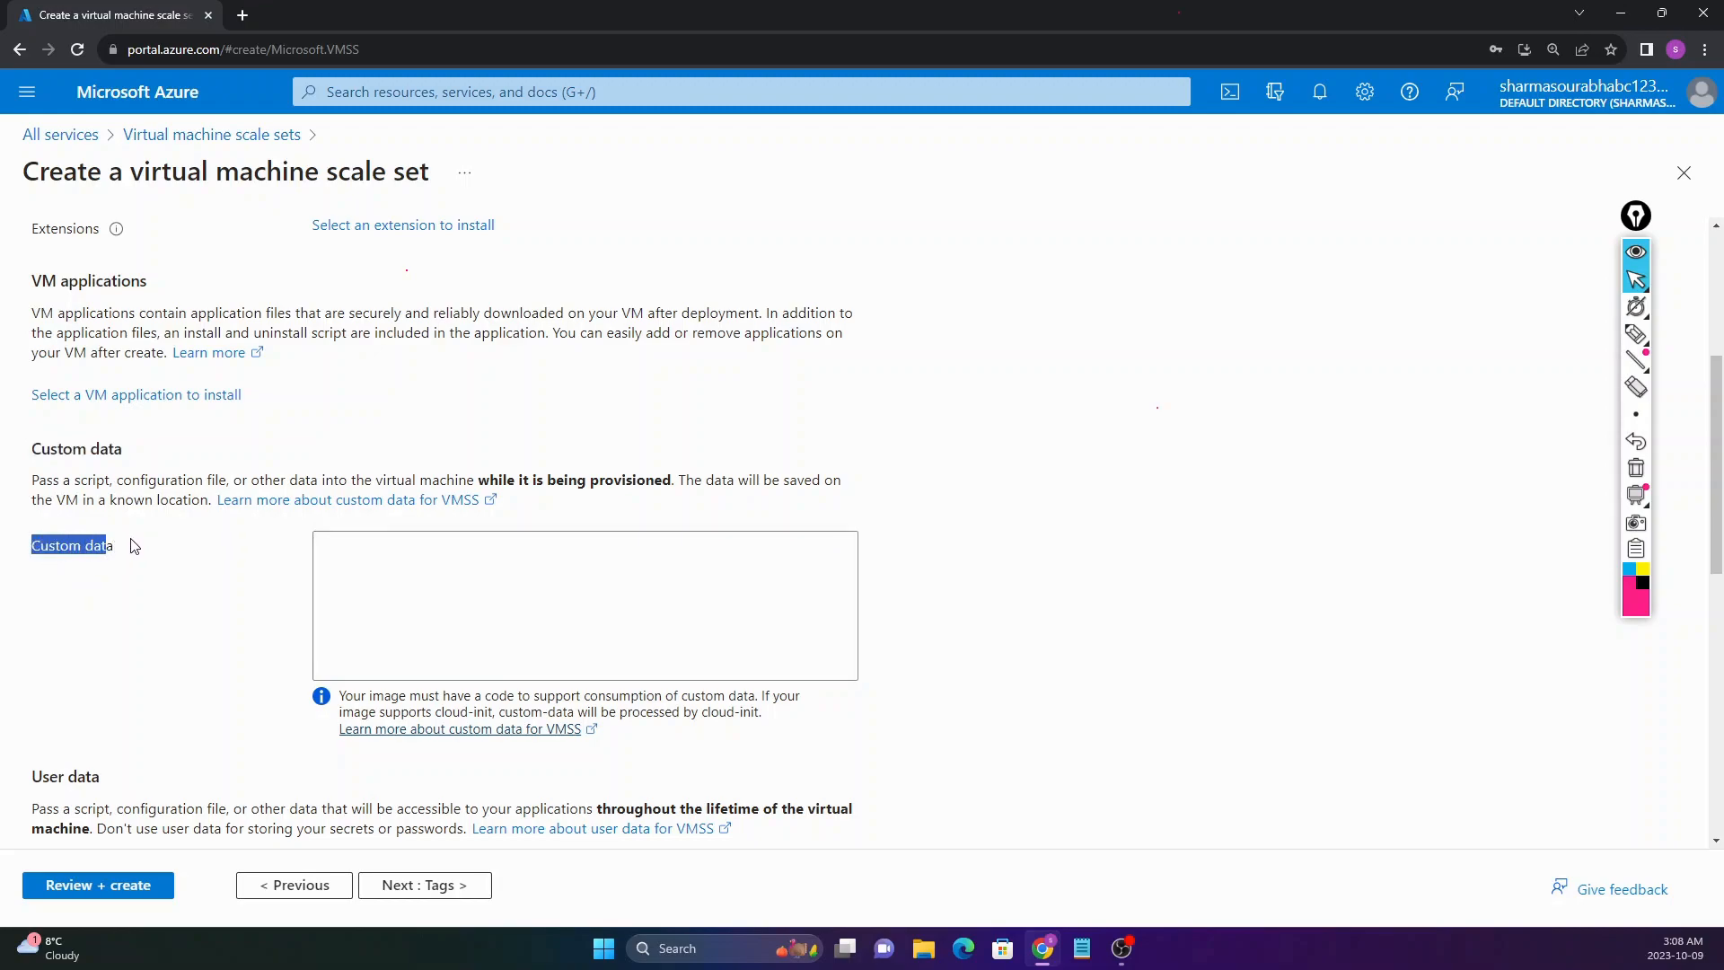
scroll(135, 546, "up", 2)
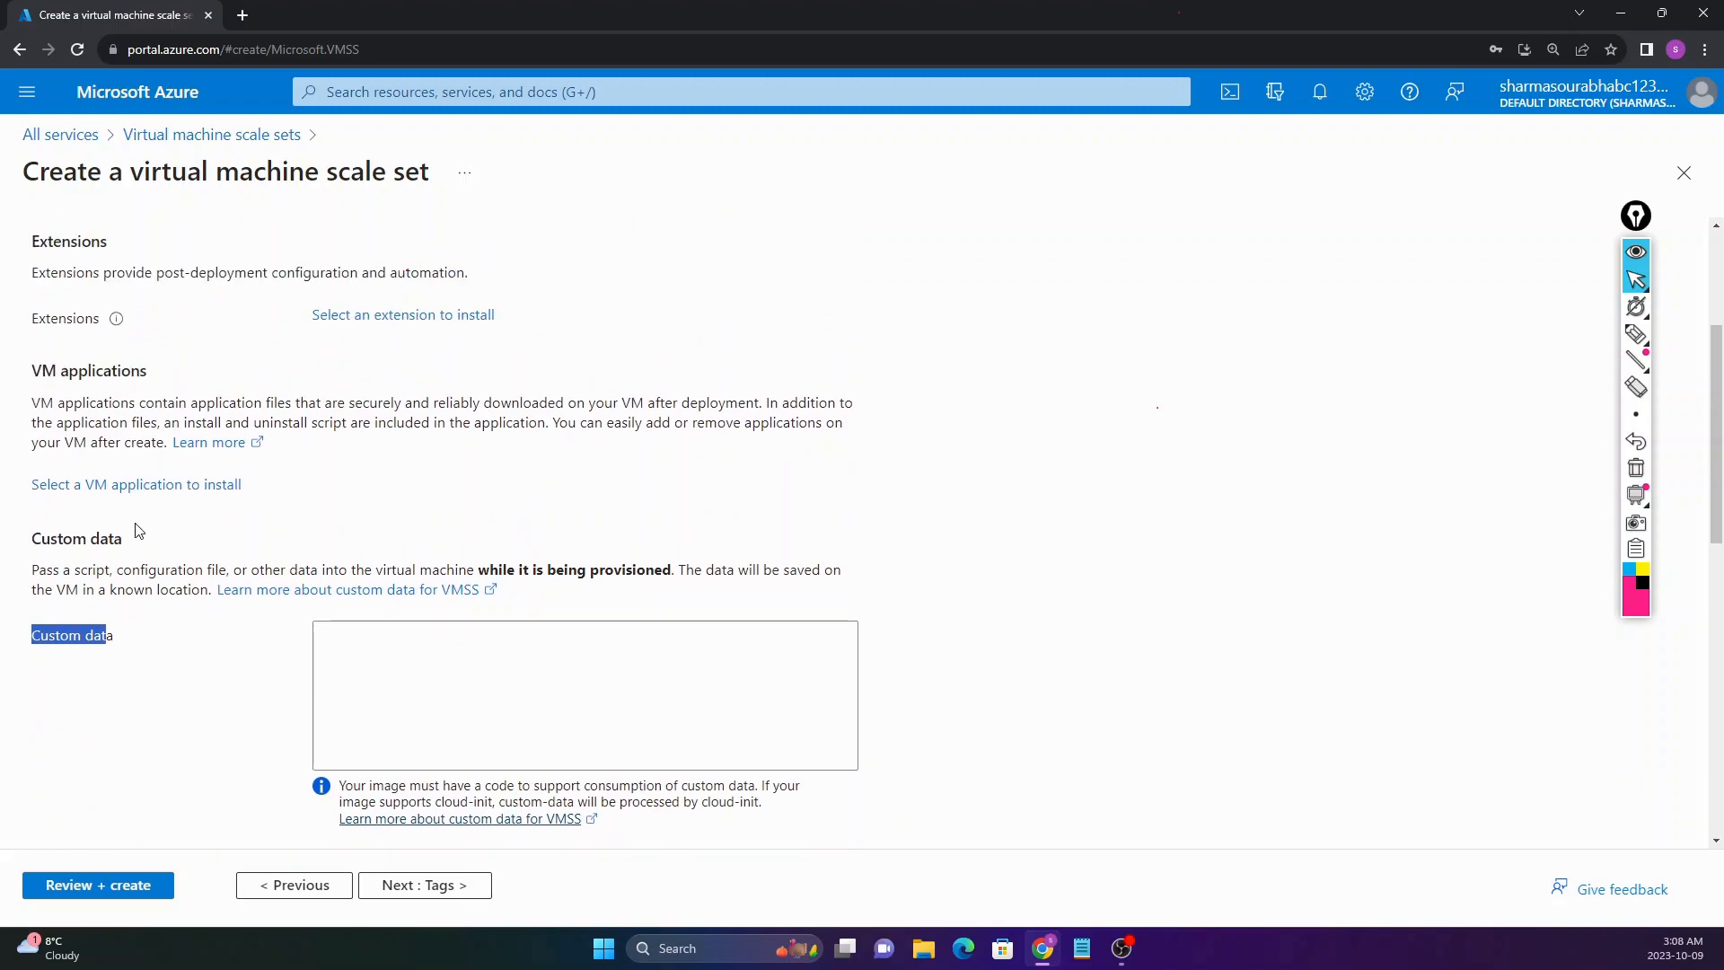
scroll(131, 540, "up", 2)
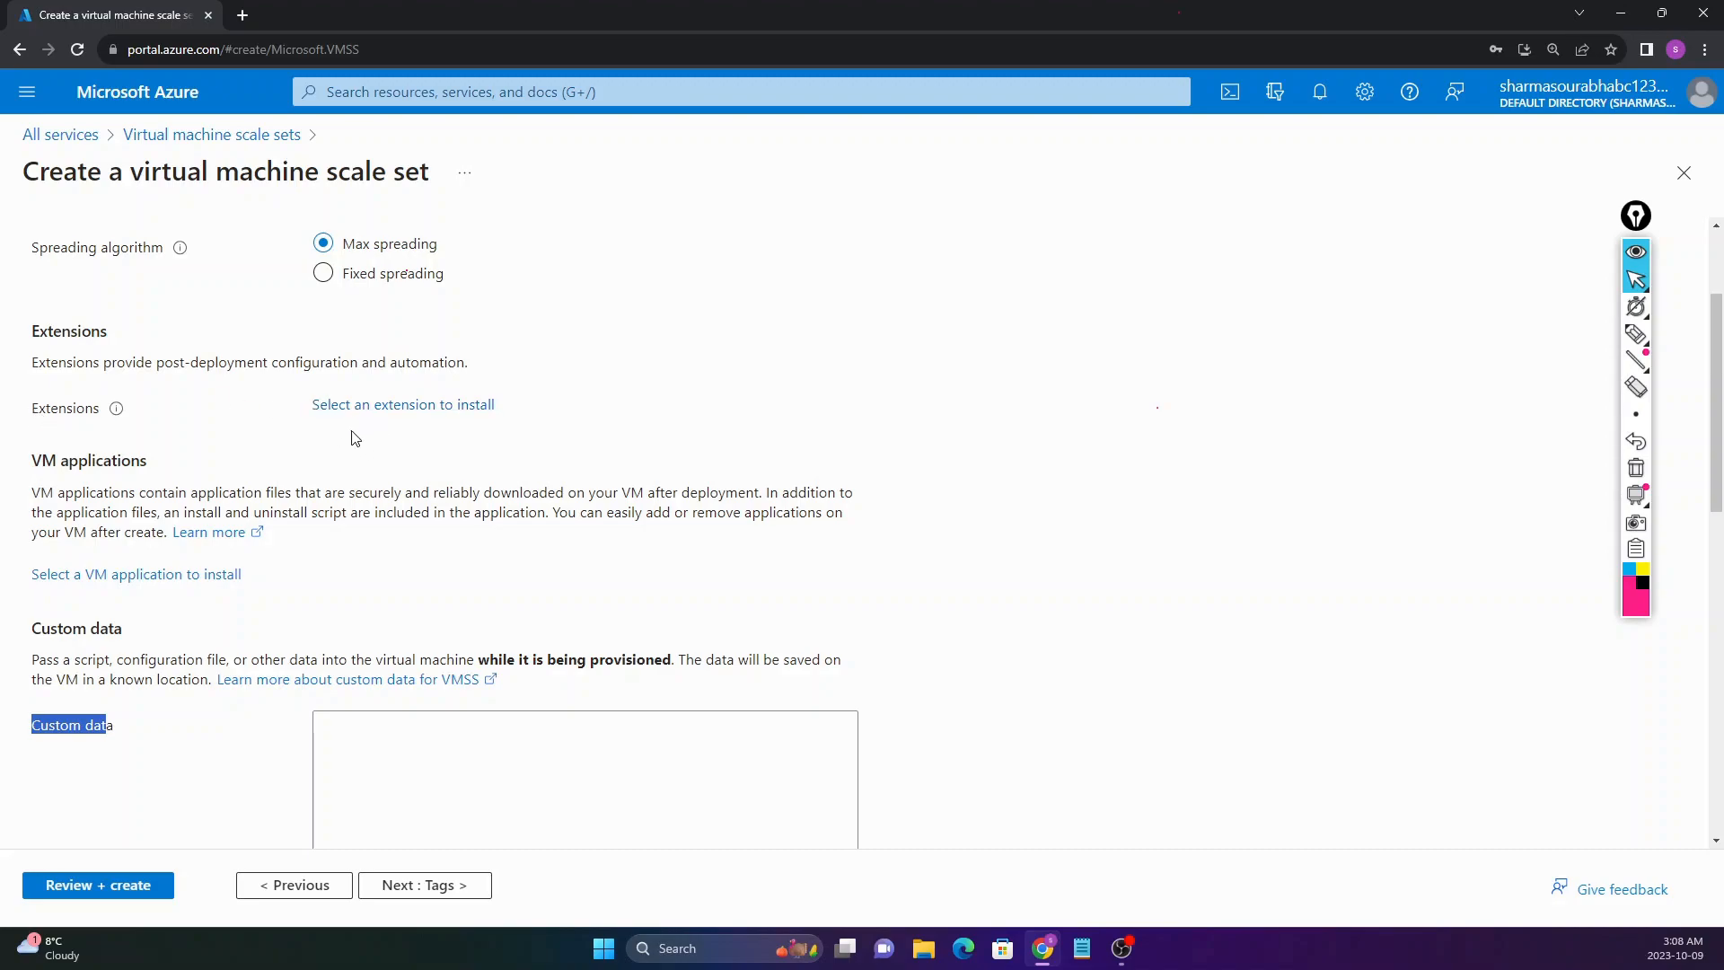
scroll(358, 436, "up", 2)
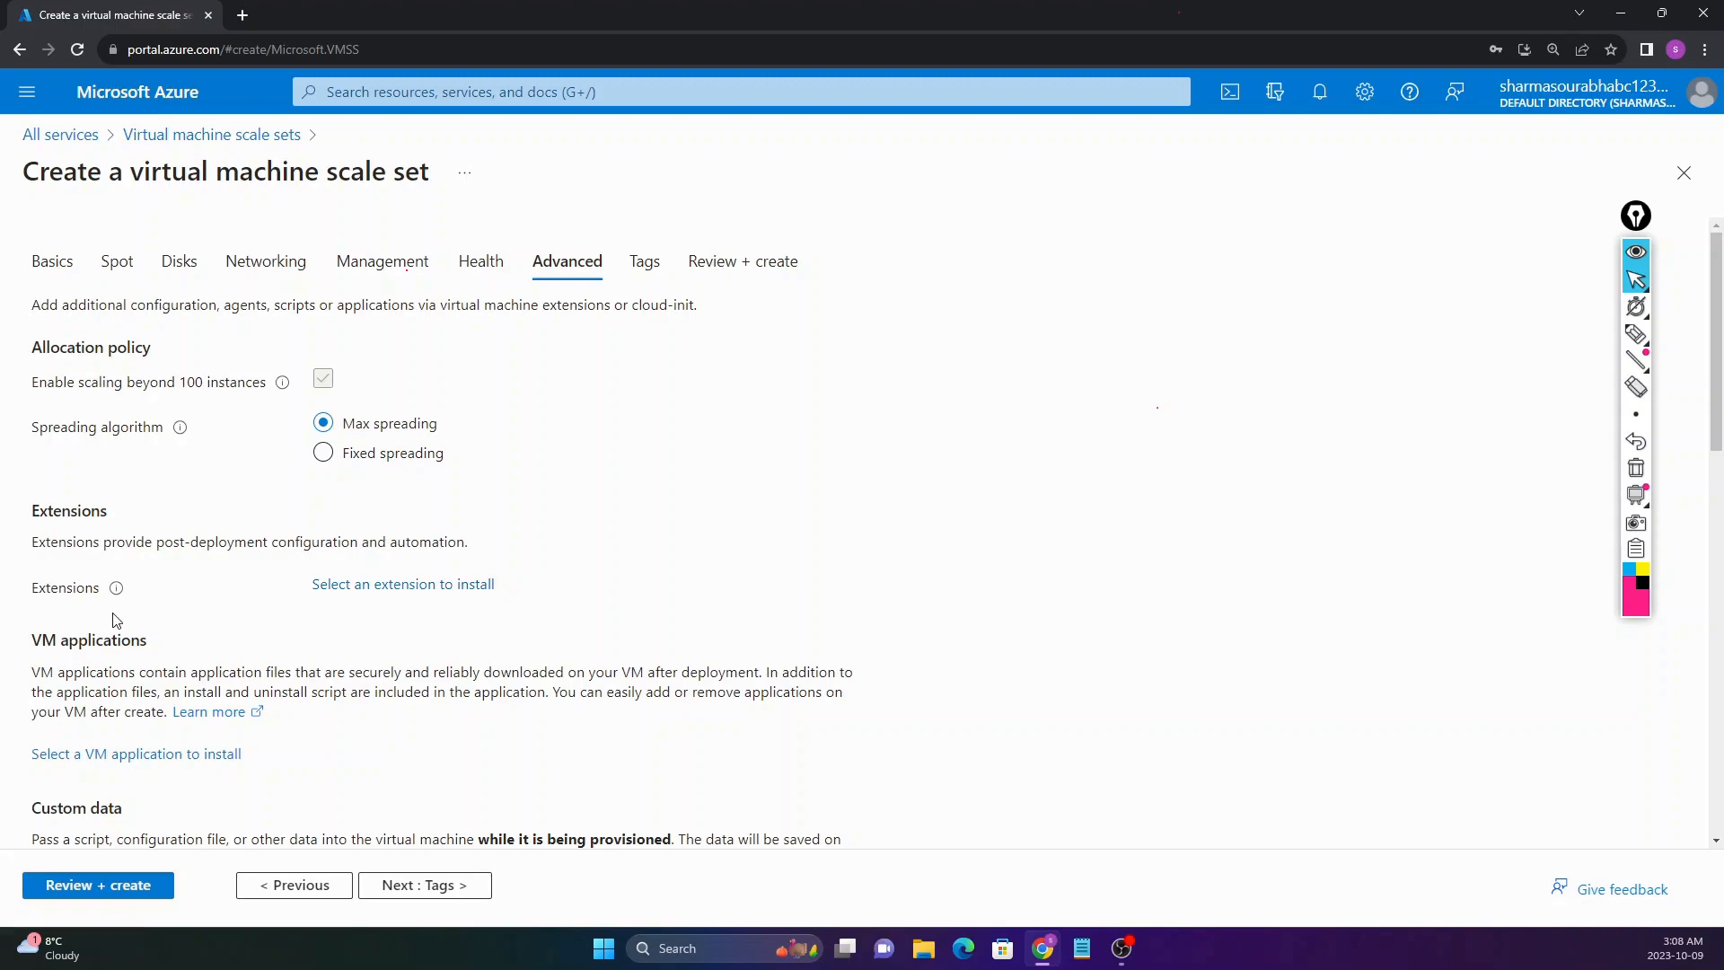
scroll(111, 620, "down", 1)
scroll(112, 622, "down", 2)
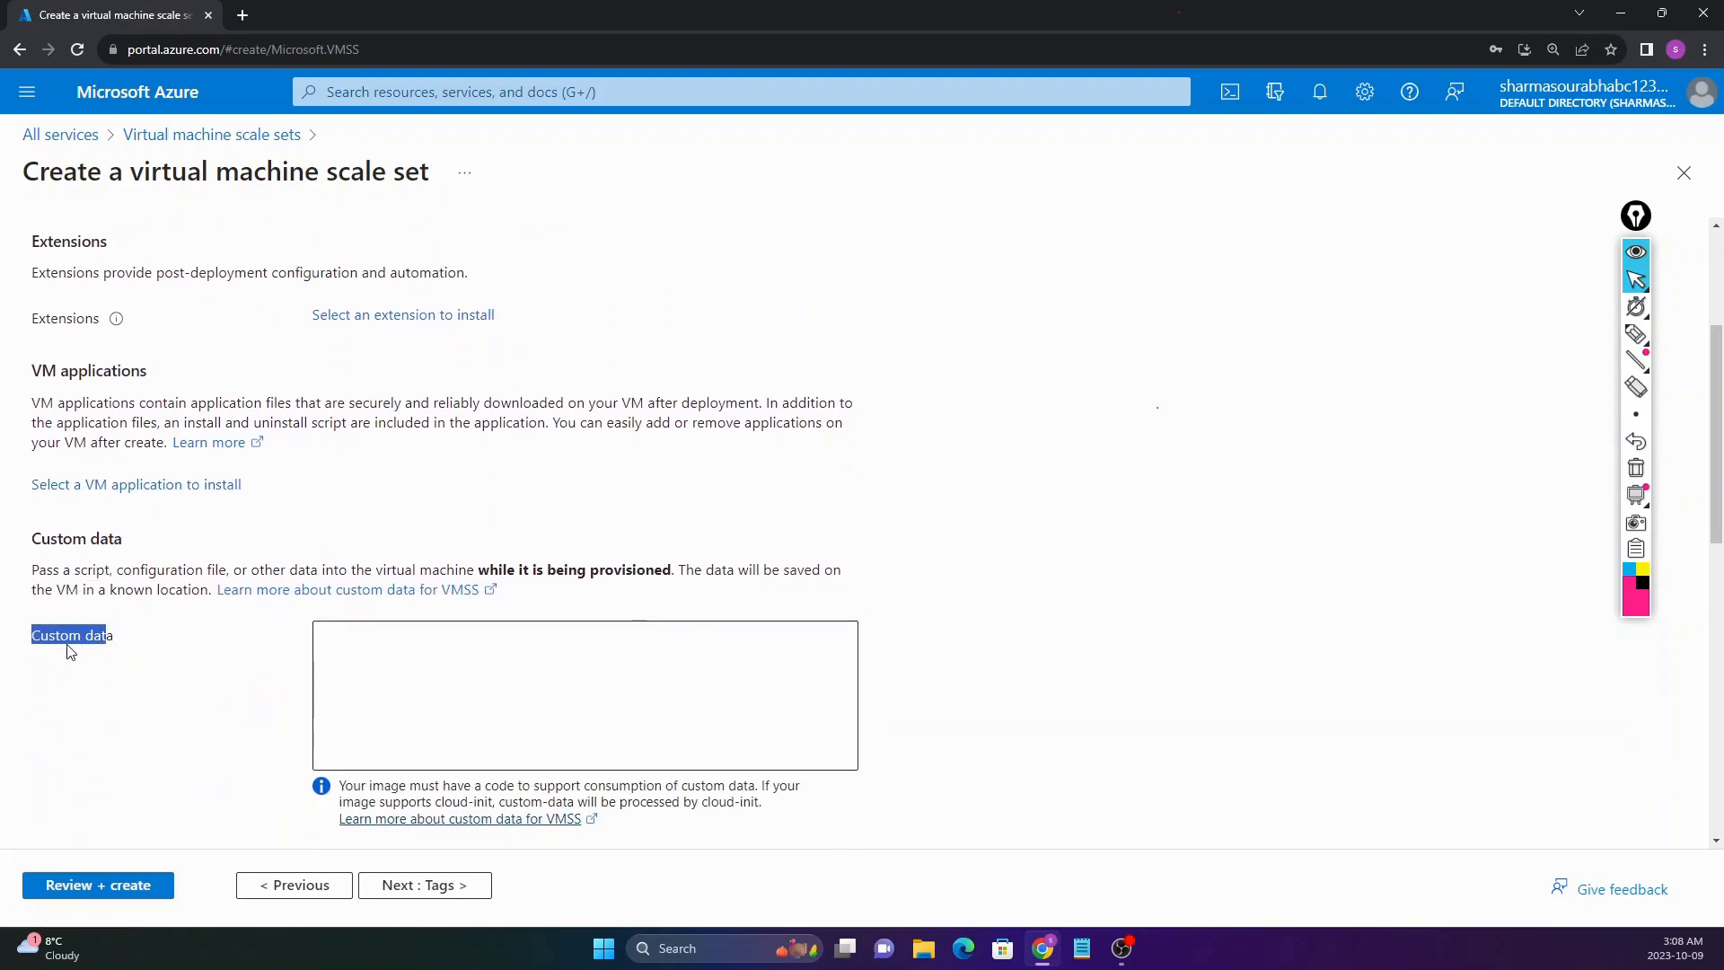
left_click(334, 645)
scroll(259, 660, "down", 3)
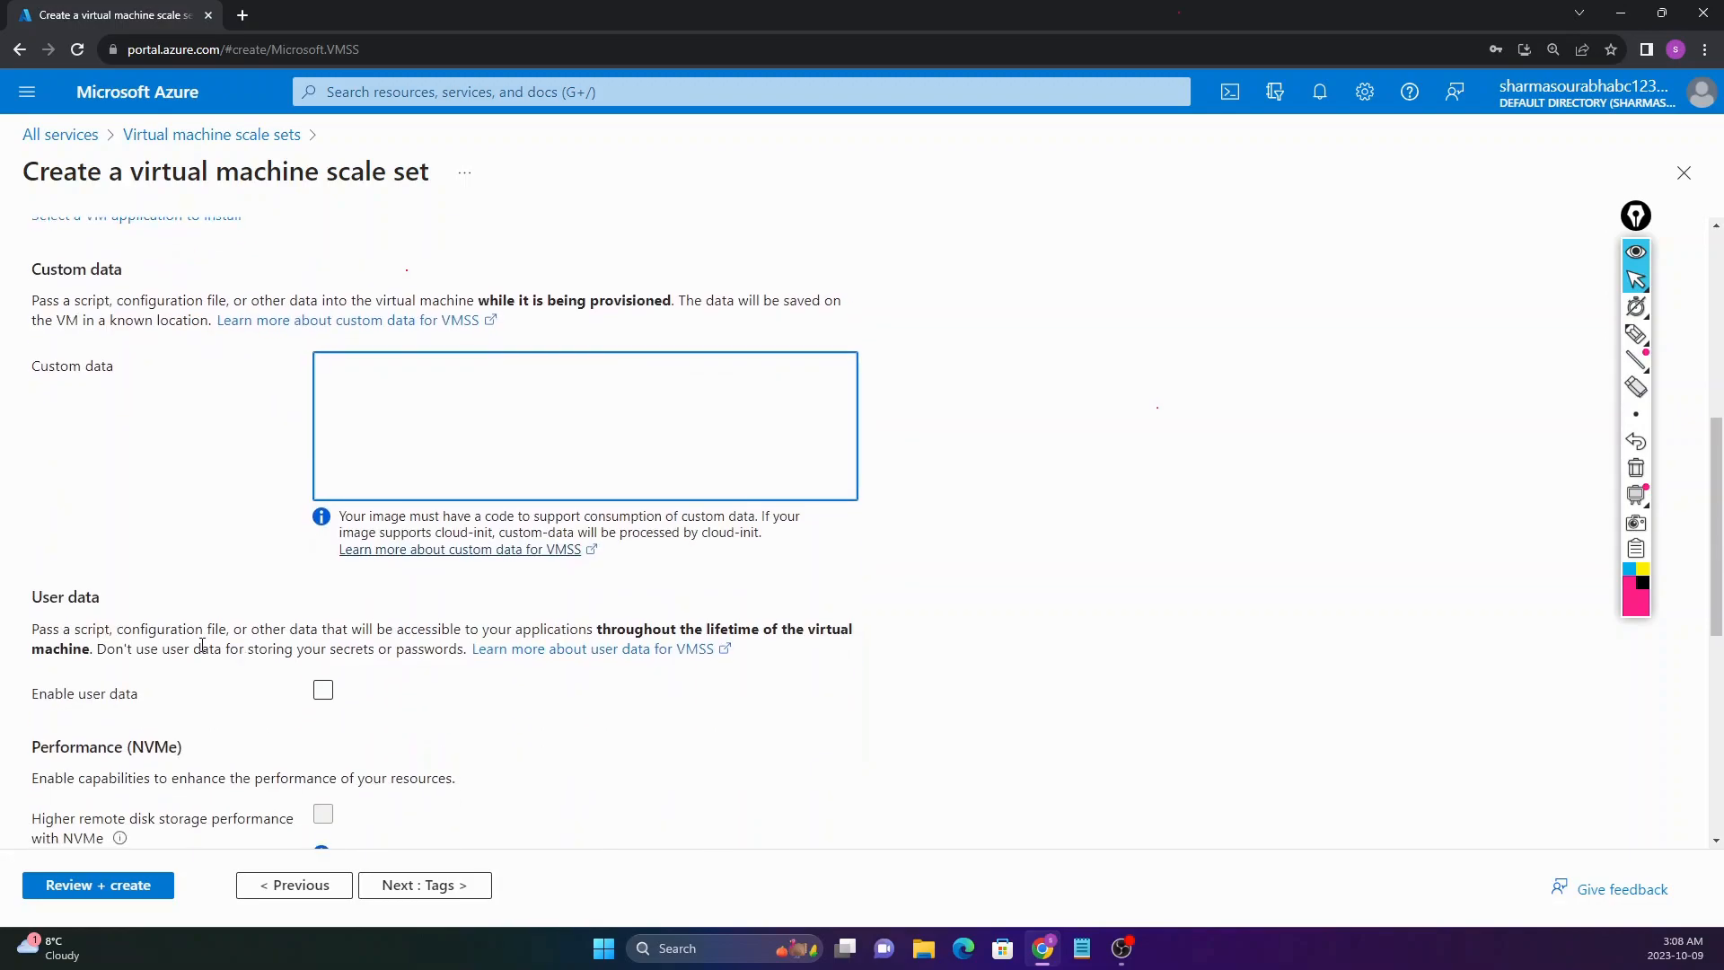
scroll(205, 639, "up", 3)
left_click(422, 886)
Step: Create SET1 from Review + create and, once 'Your deployment is complete' appears, go to the resource
left_click(424, 887)
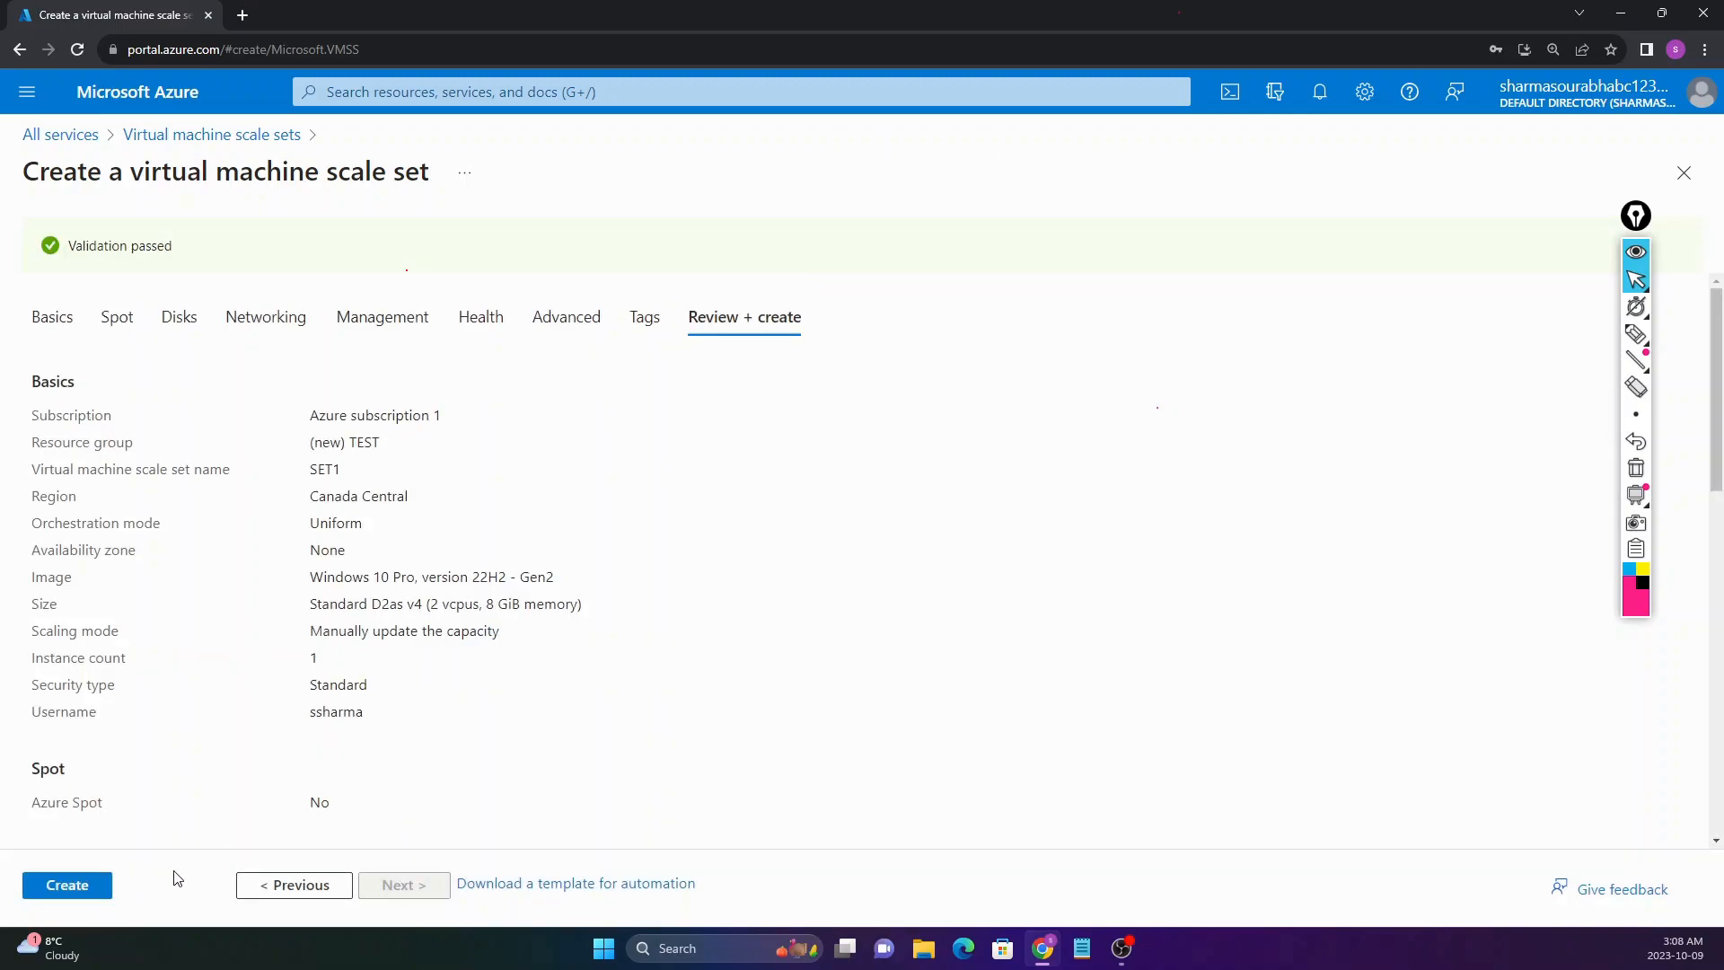
left_click(68, 886)
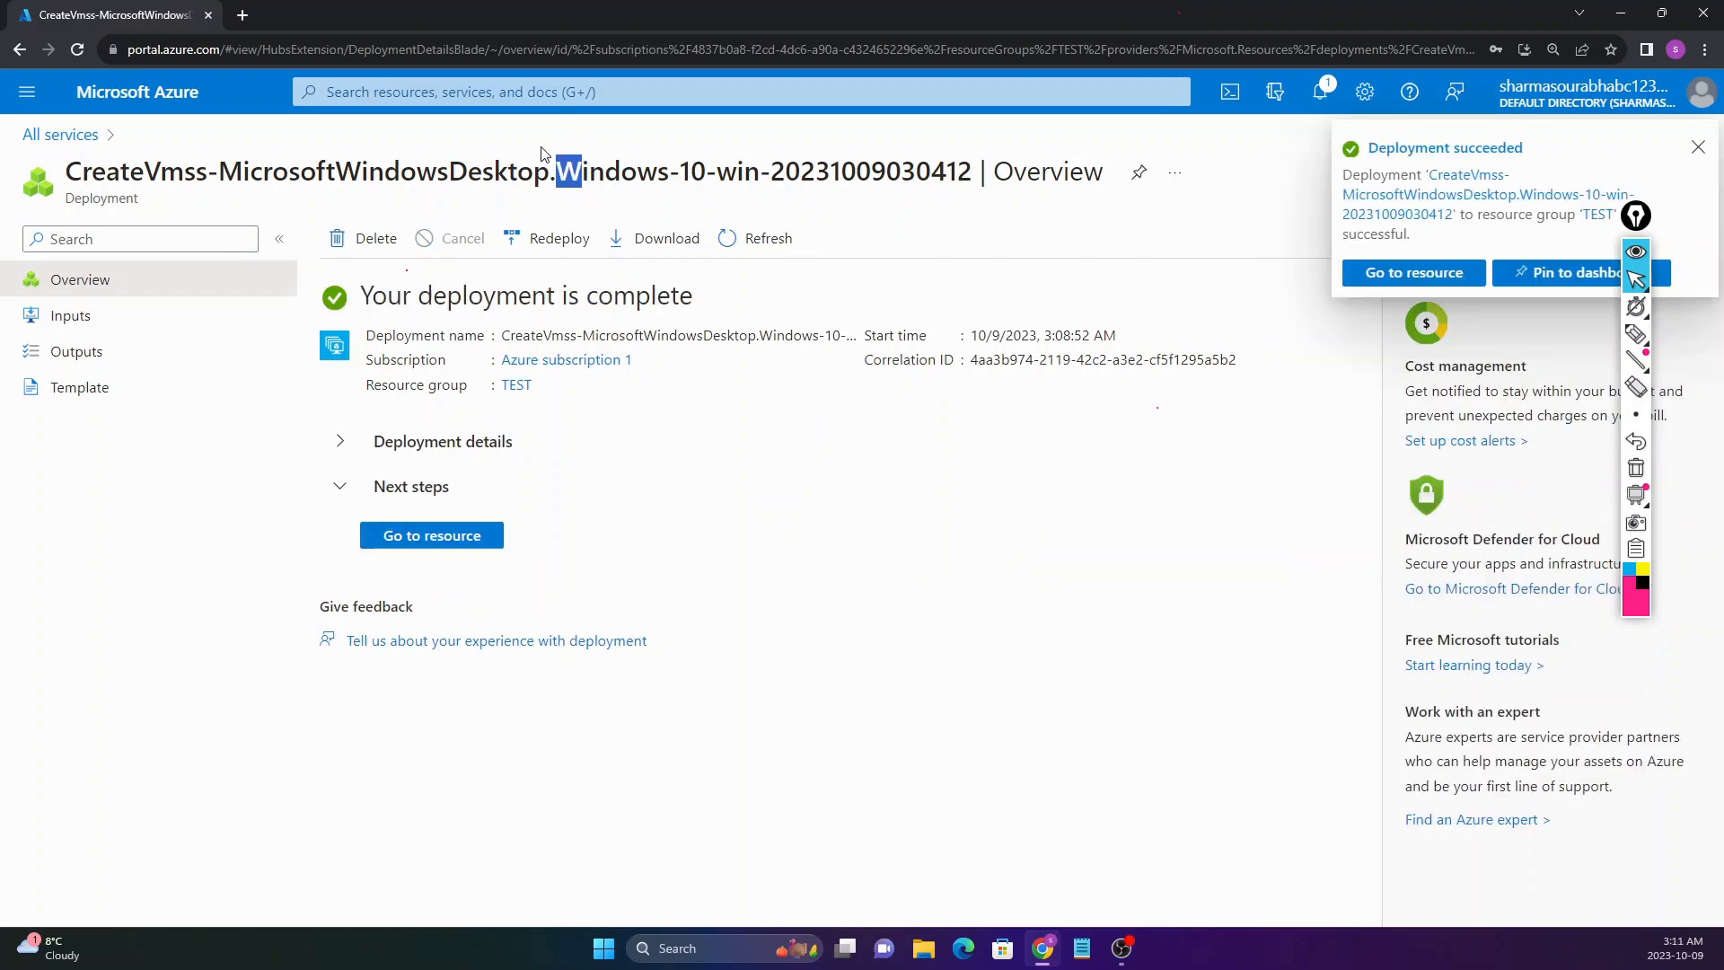
left_click(542, 155)
double_click(386, 295)
left_click_drag(442, 286, 689, 308)
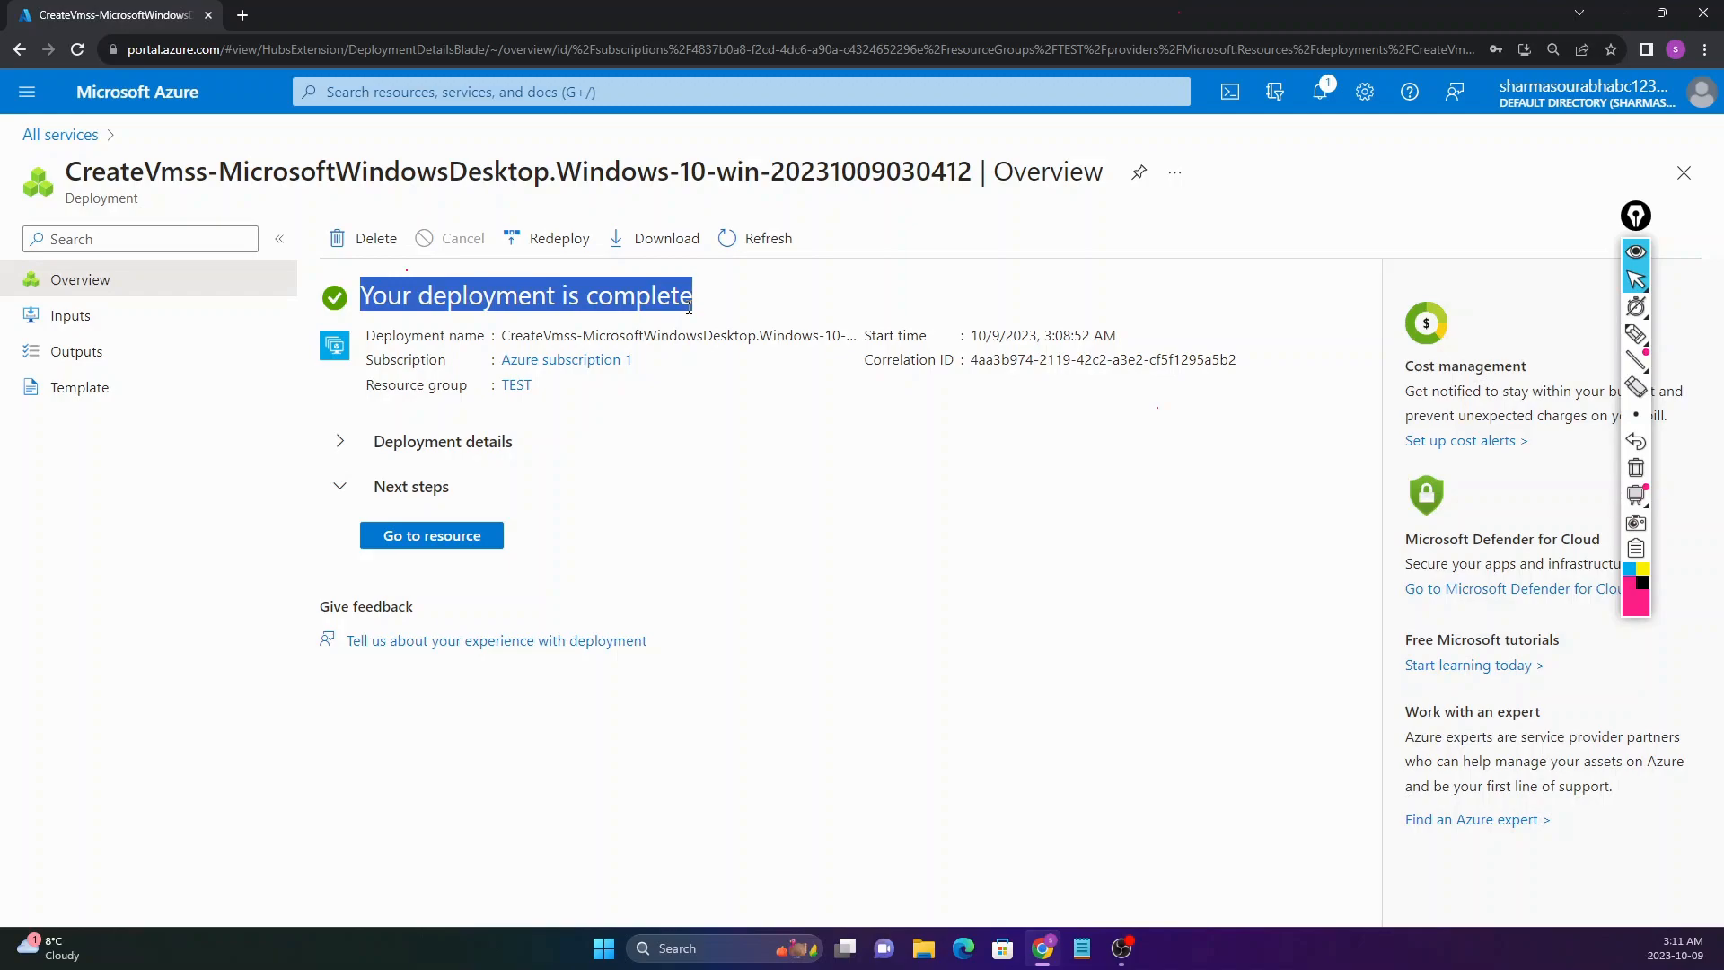
left_click(409, 542)
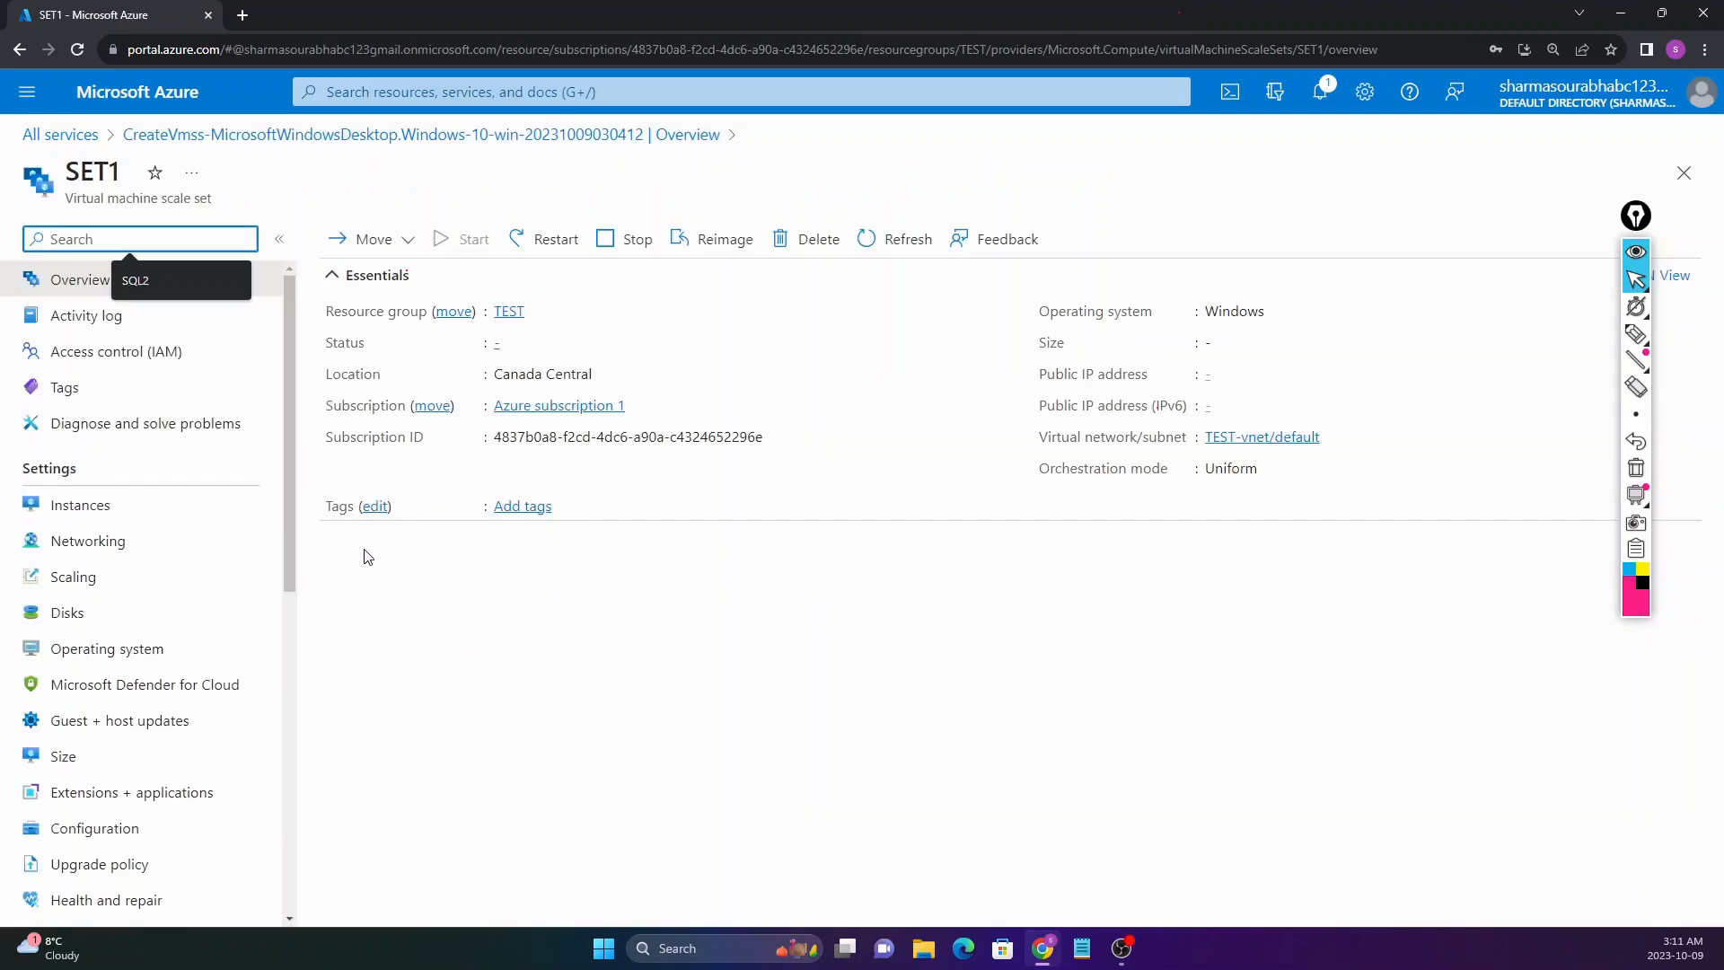
Step: Open SET1's Instances page, listing SET1_0 as running with provisioning Succeeded
left_click(384, 350)
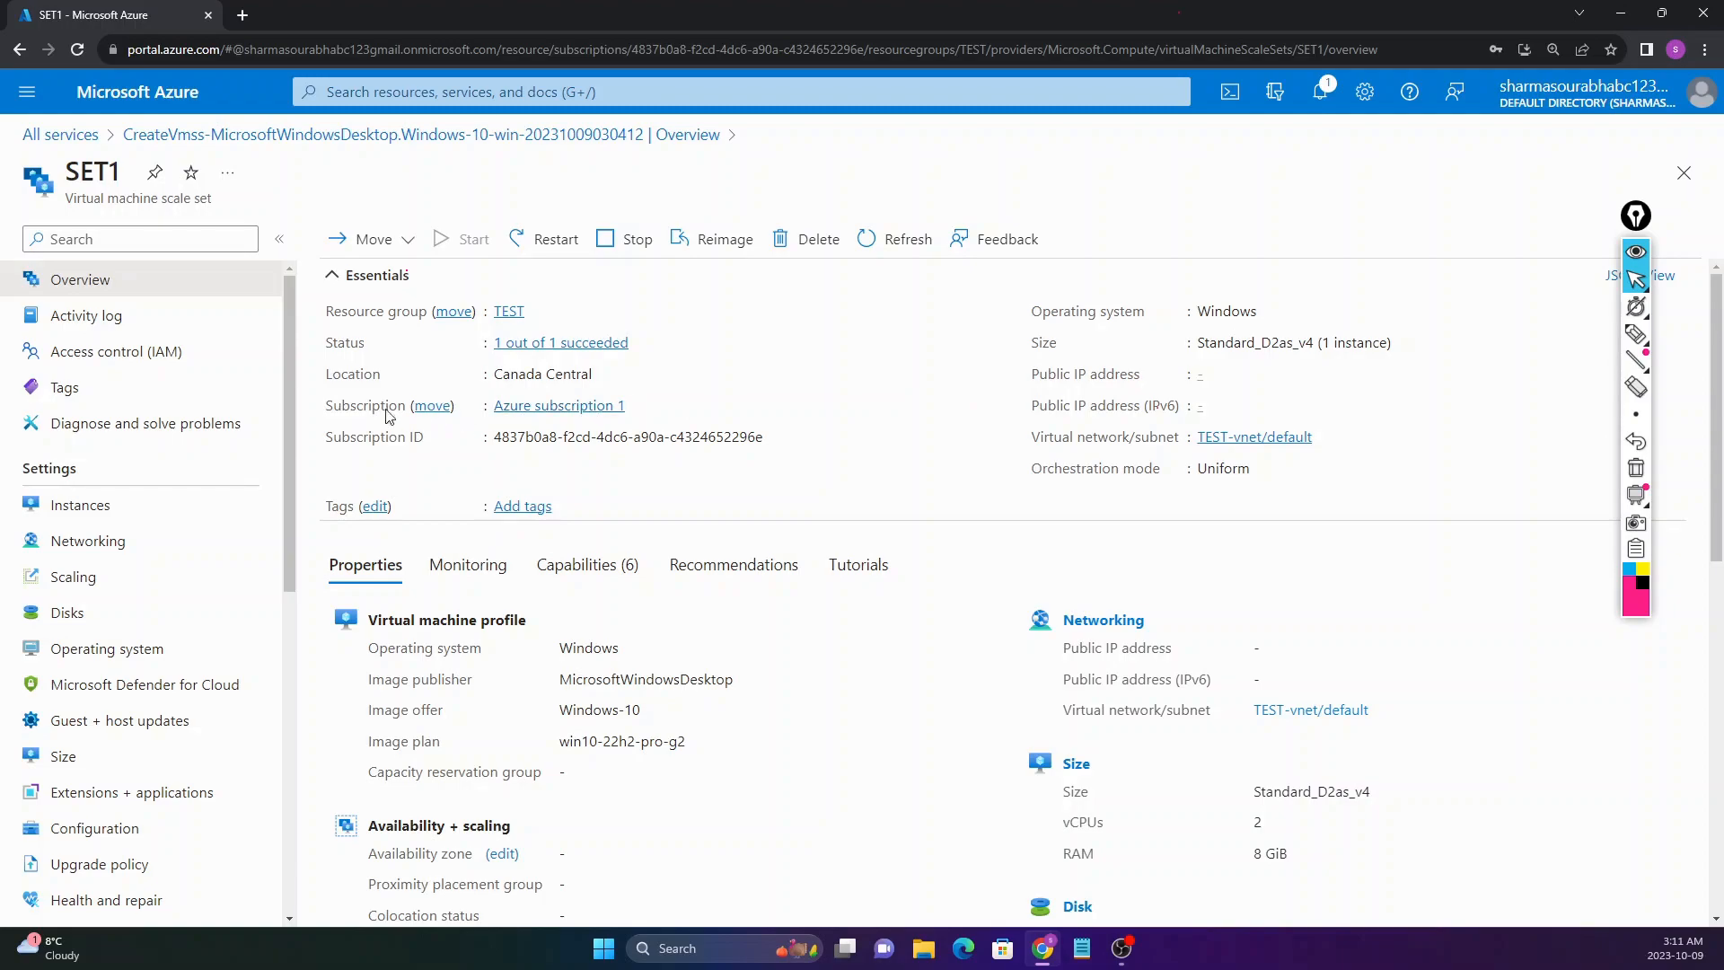
left_click(77, 521)
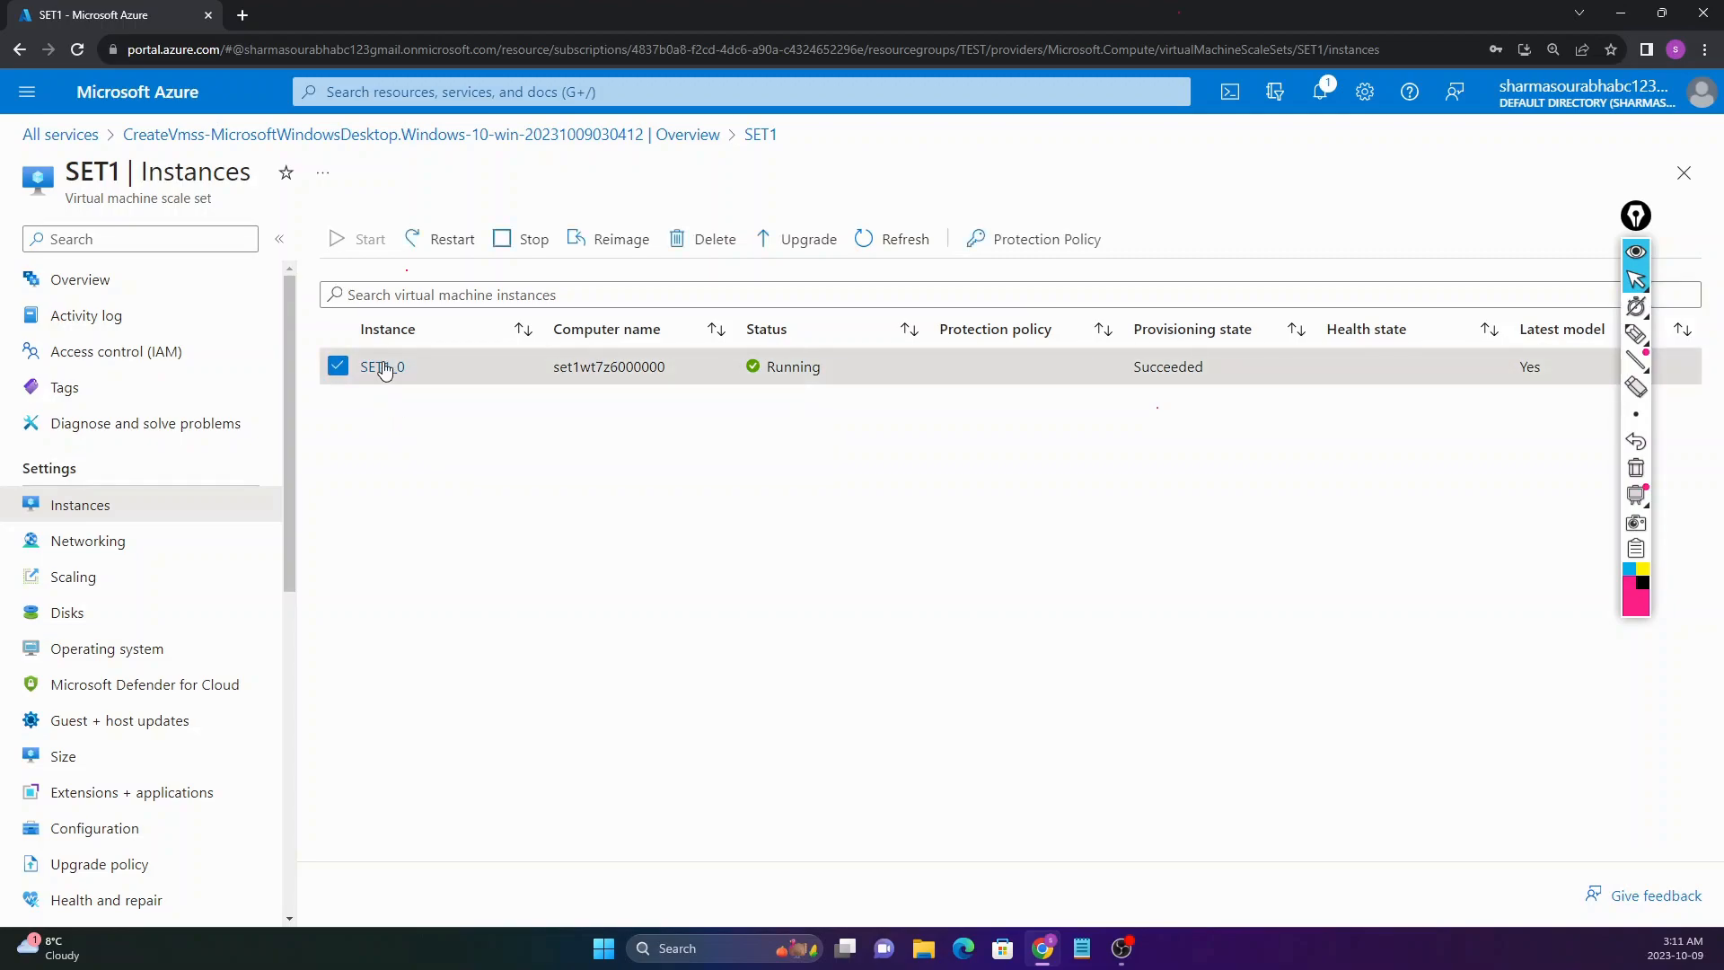
Step: Review SET1_0's public and private IP addresses (private 10.0.0.4) and the SET1 overview
left_click(385, 370)
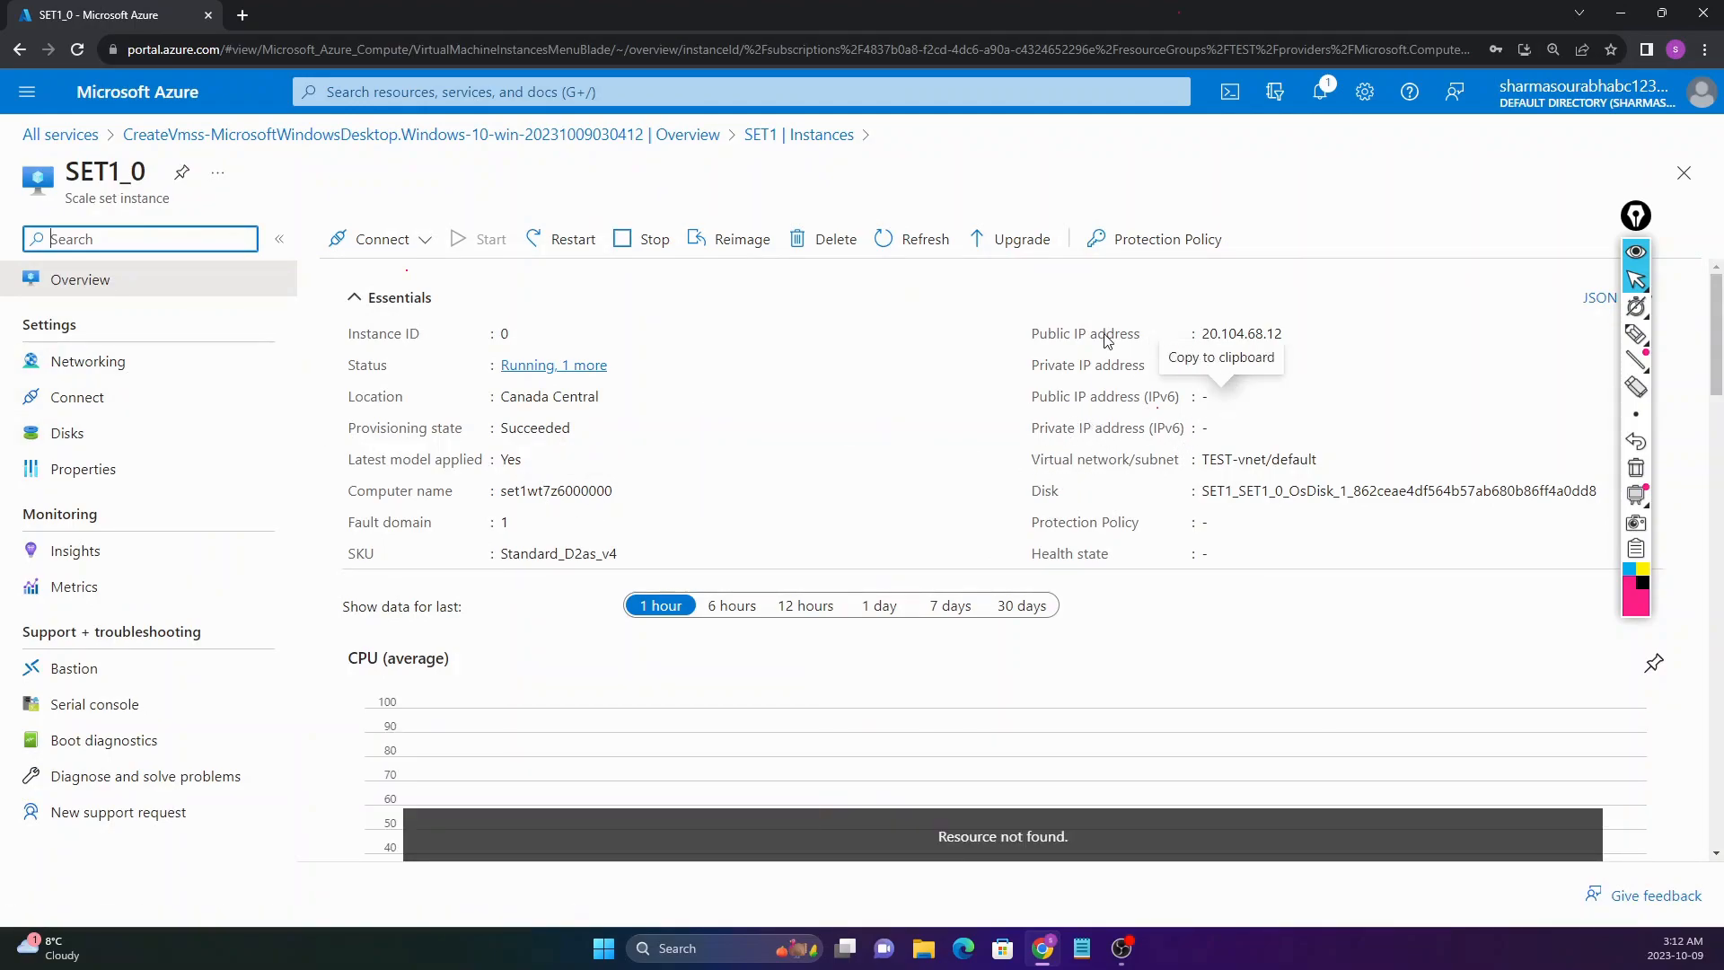
left_click_drag(1029, 334, 1276, 334)
left_click_drag(1048, 366, 1257, 366)
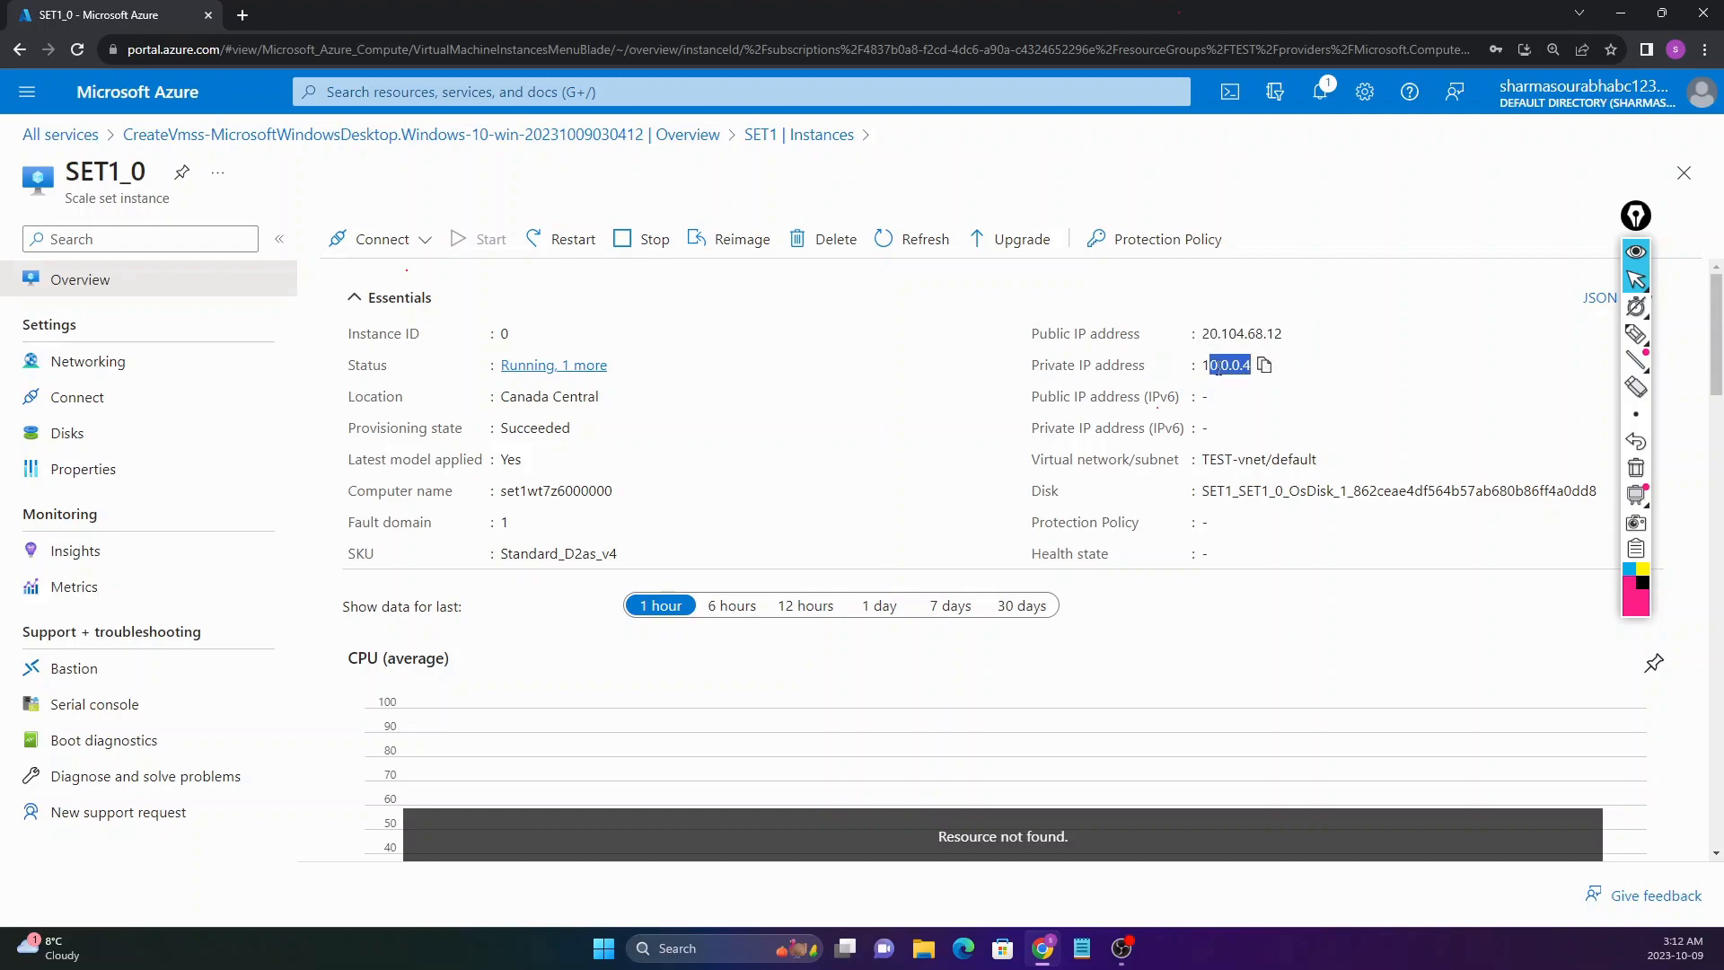
left_click(1208, 340)
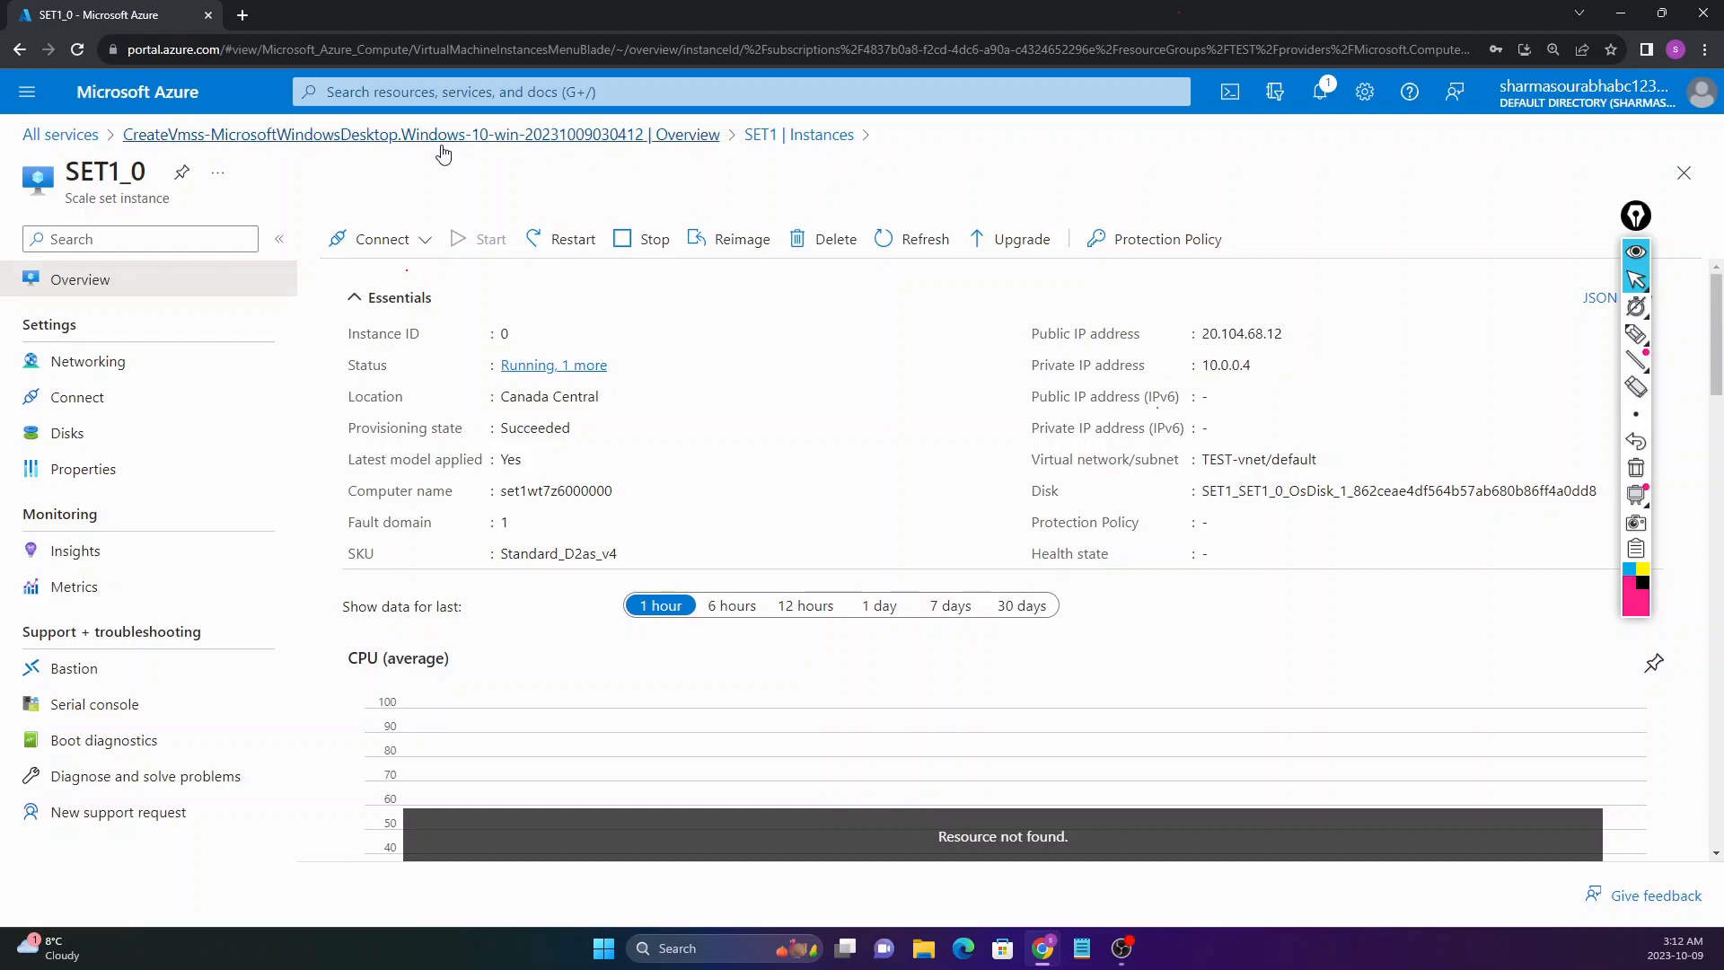
left_click(769, 134)
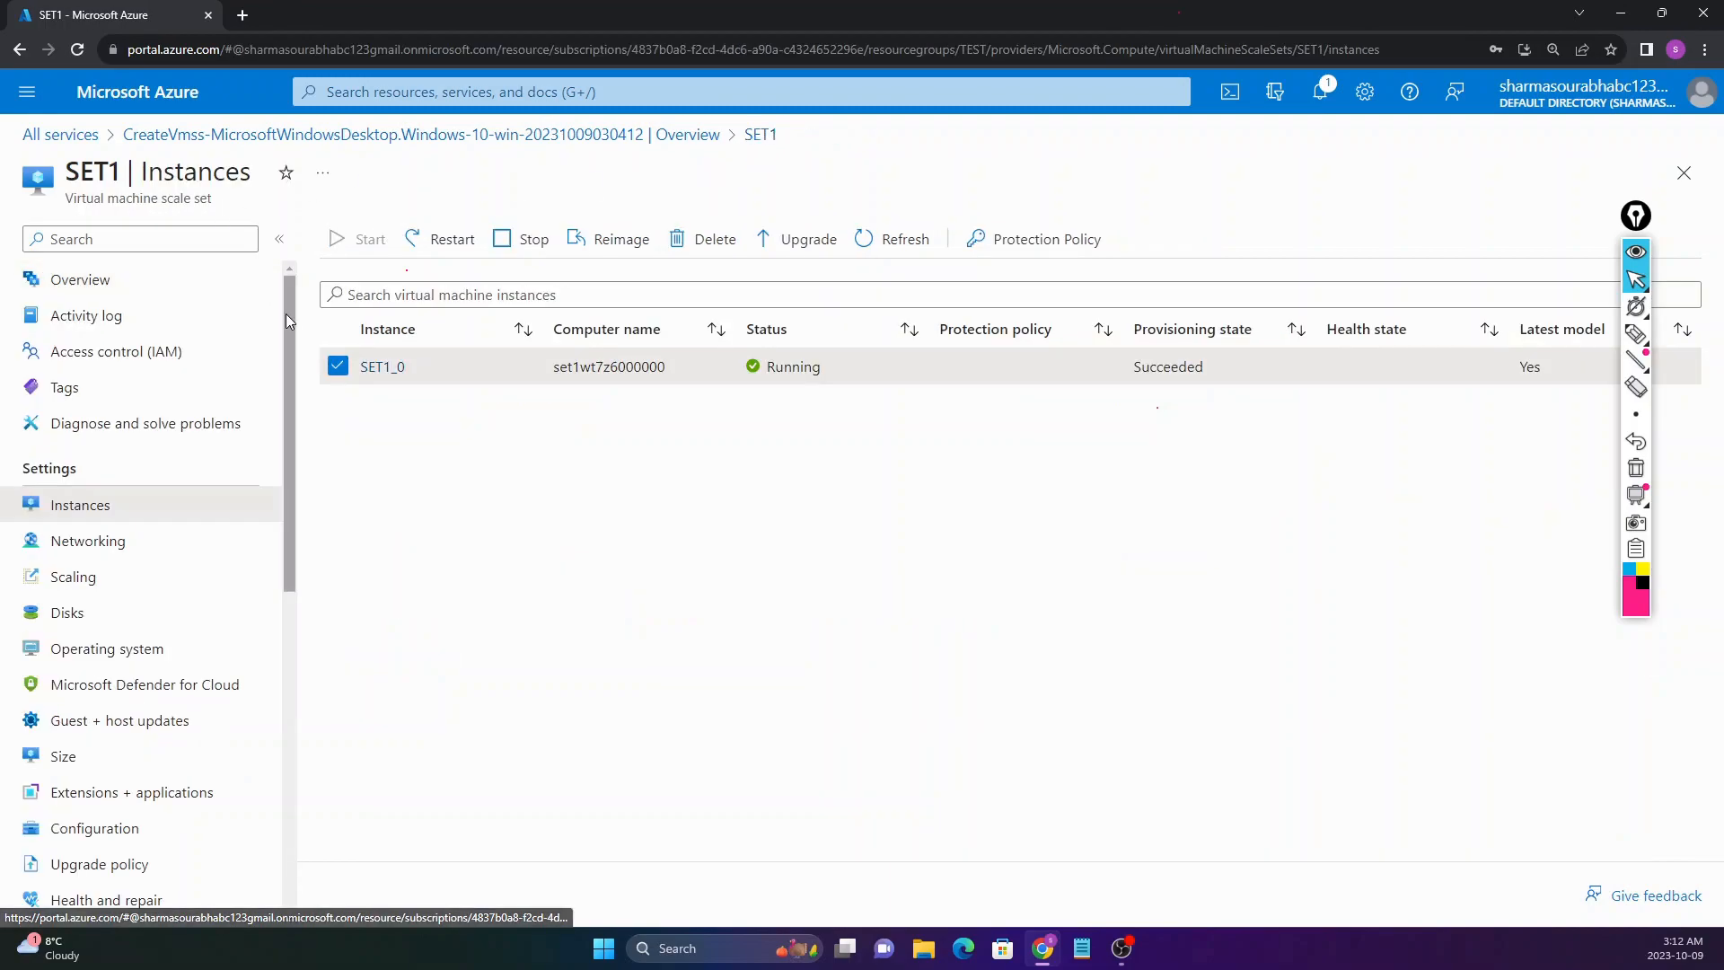
left_click(105, 286)
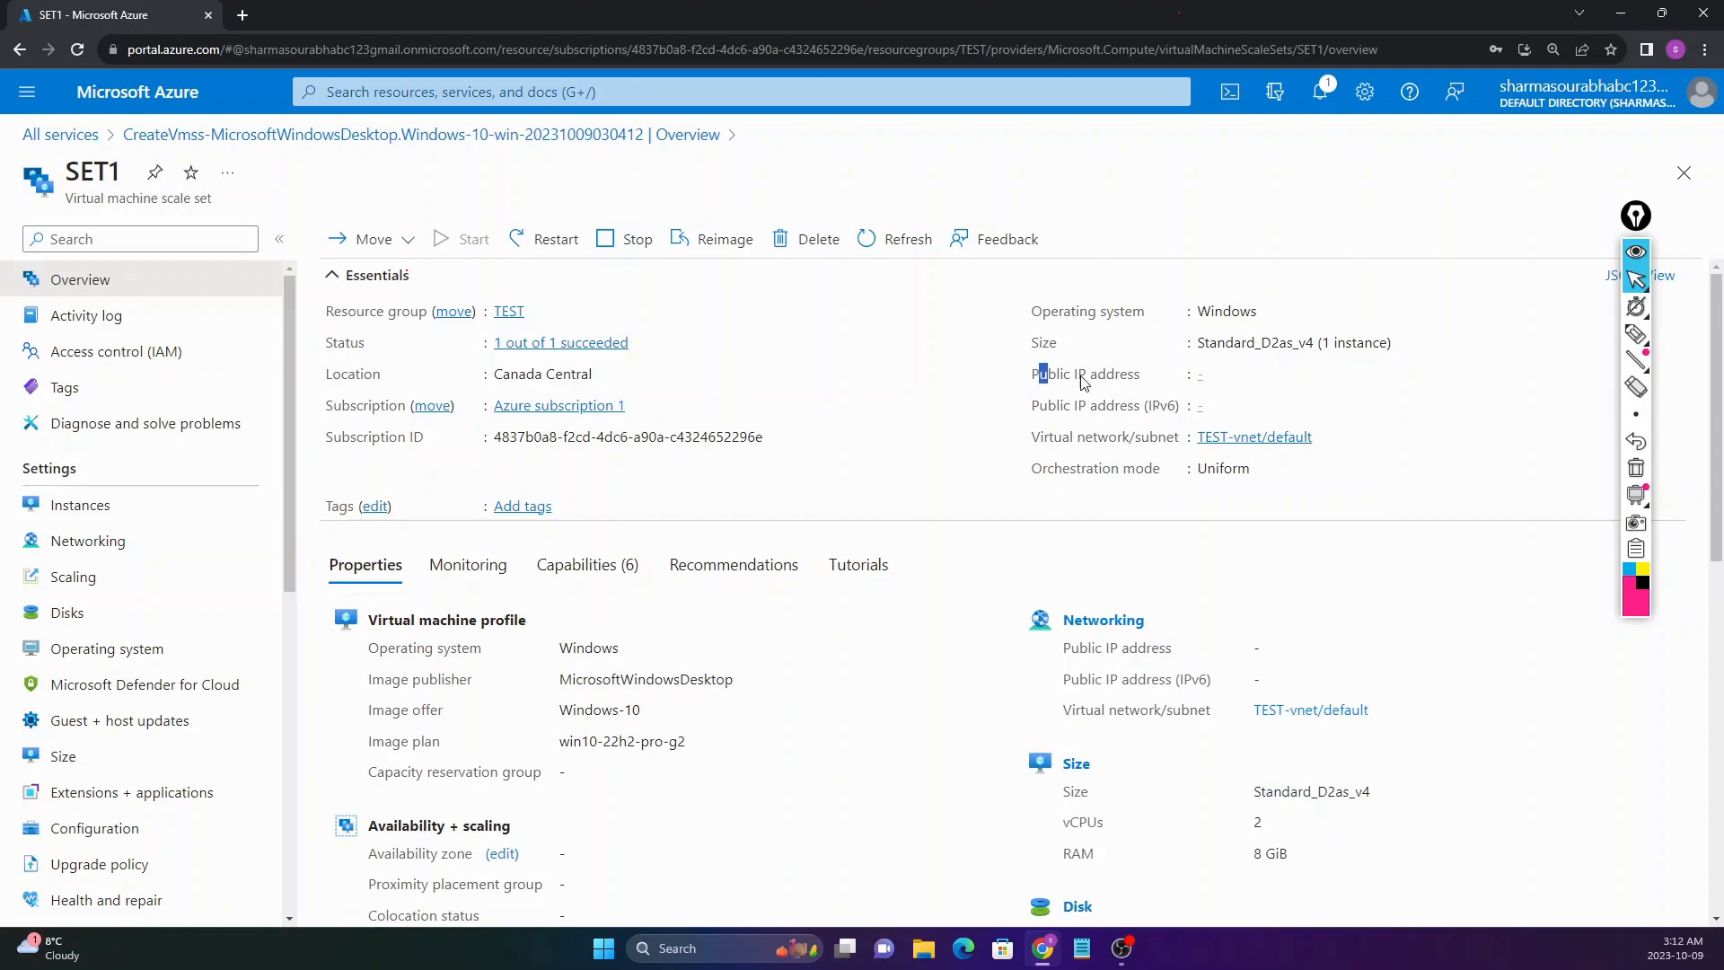
left_click_drag(1039, 373, 1194, 375)
left_click(1203, 373)
left_click_drag(69, 171, 115, 170)
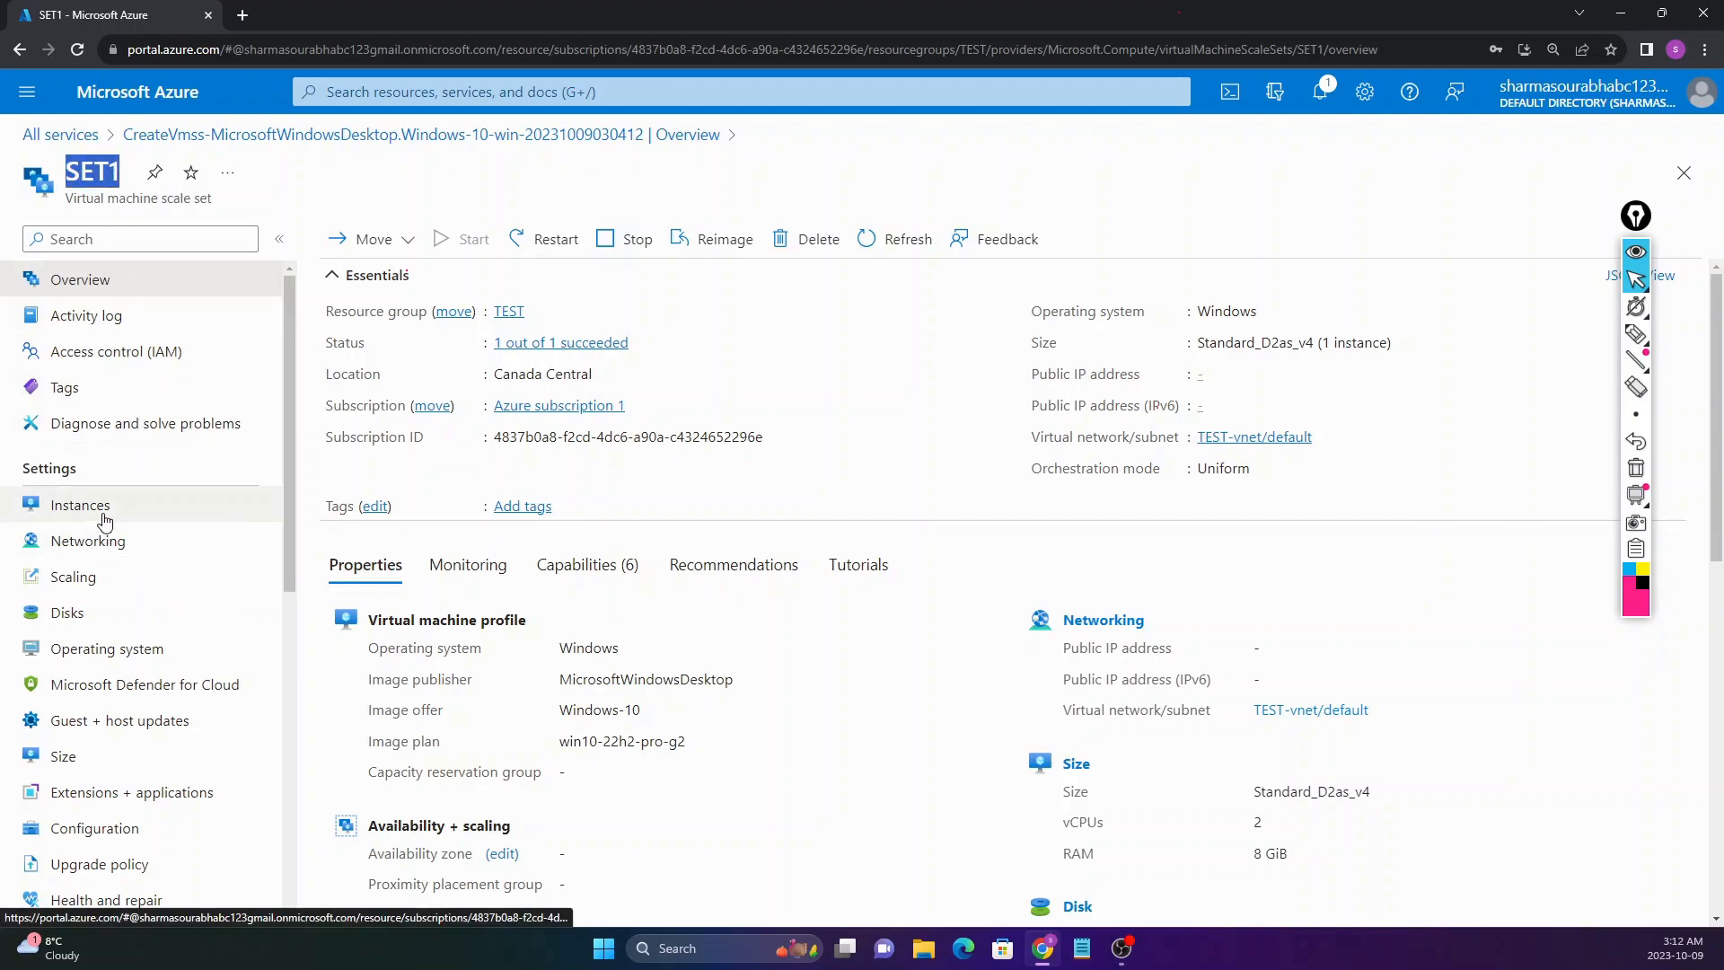
Step: Copy SET1_0's public IP 20.104.68.12 and launch Remote Desktop Connection
left_click(97, 522)
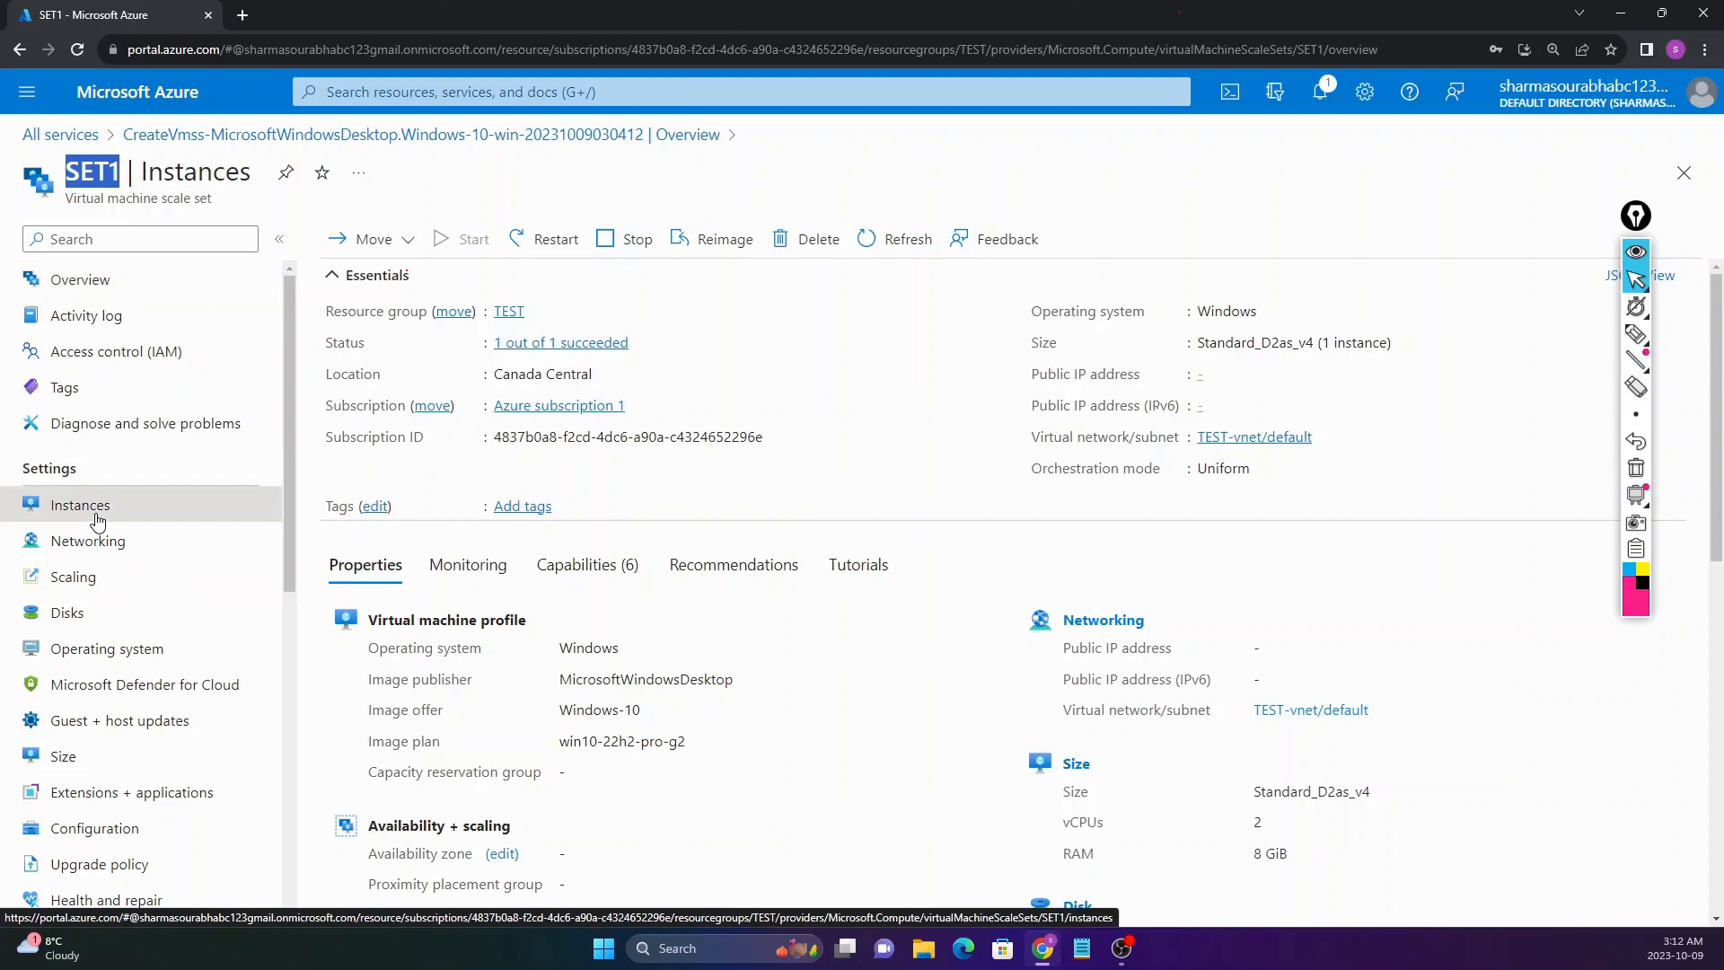
left_click(385, 376)
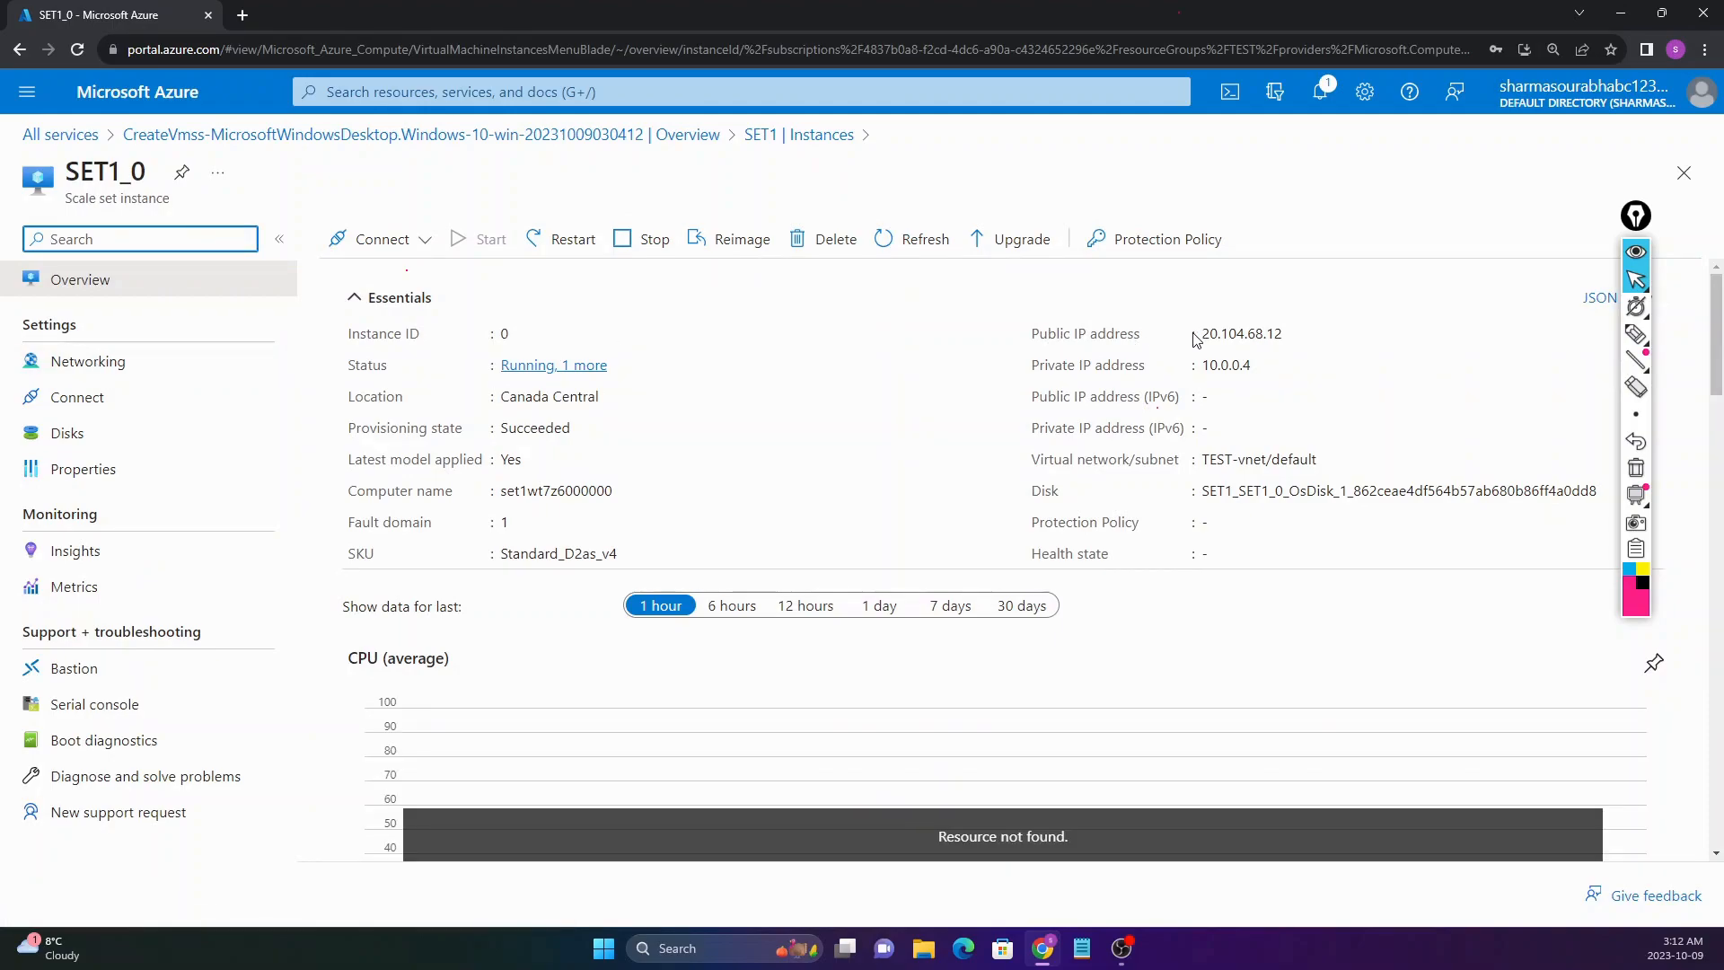
left_click(1294, 338)
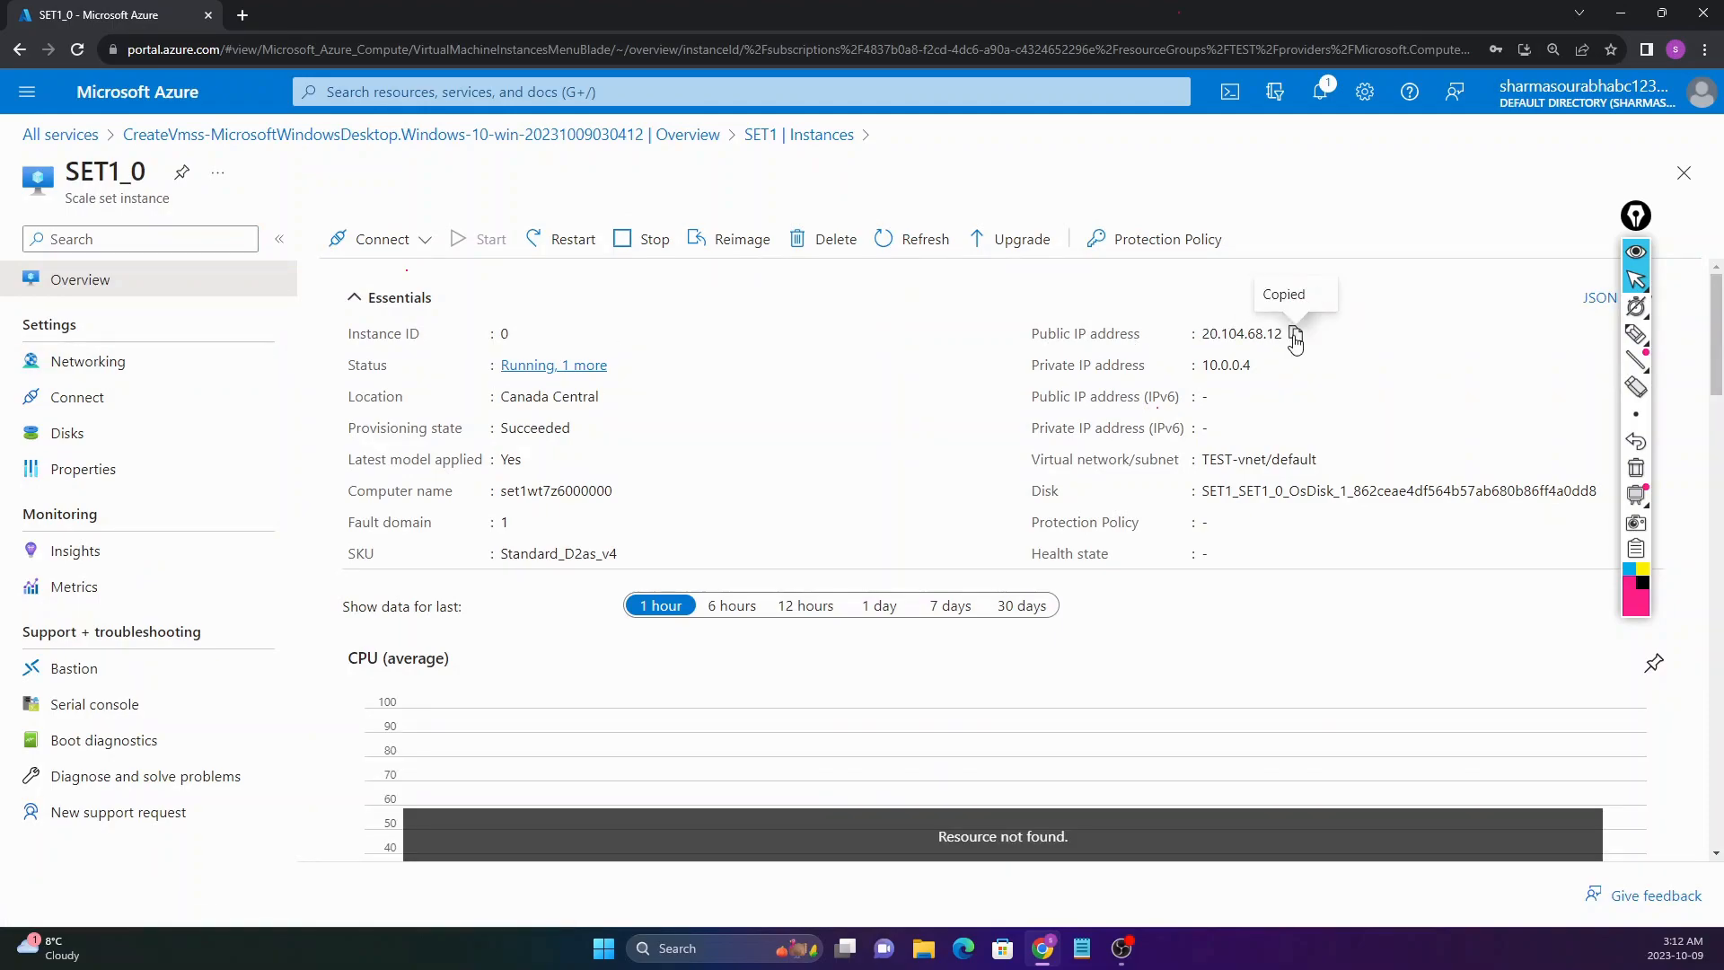
key("super")
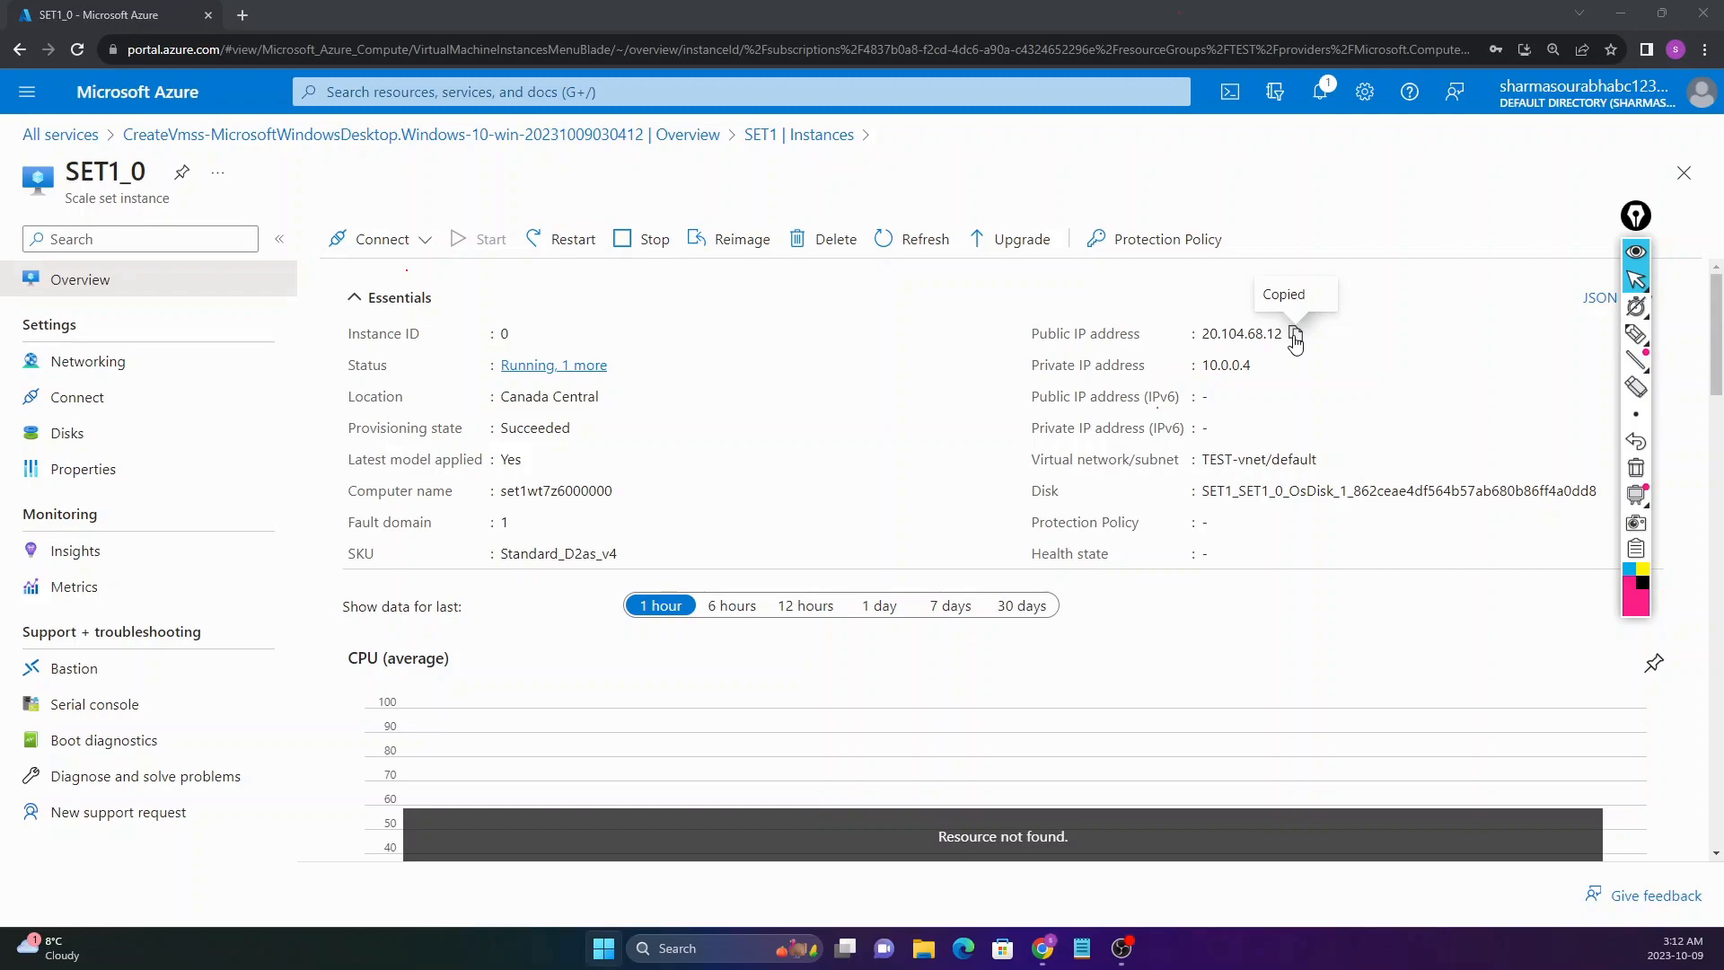
key("Return")
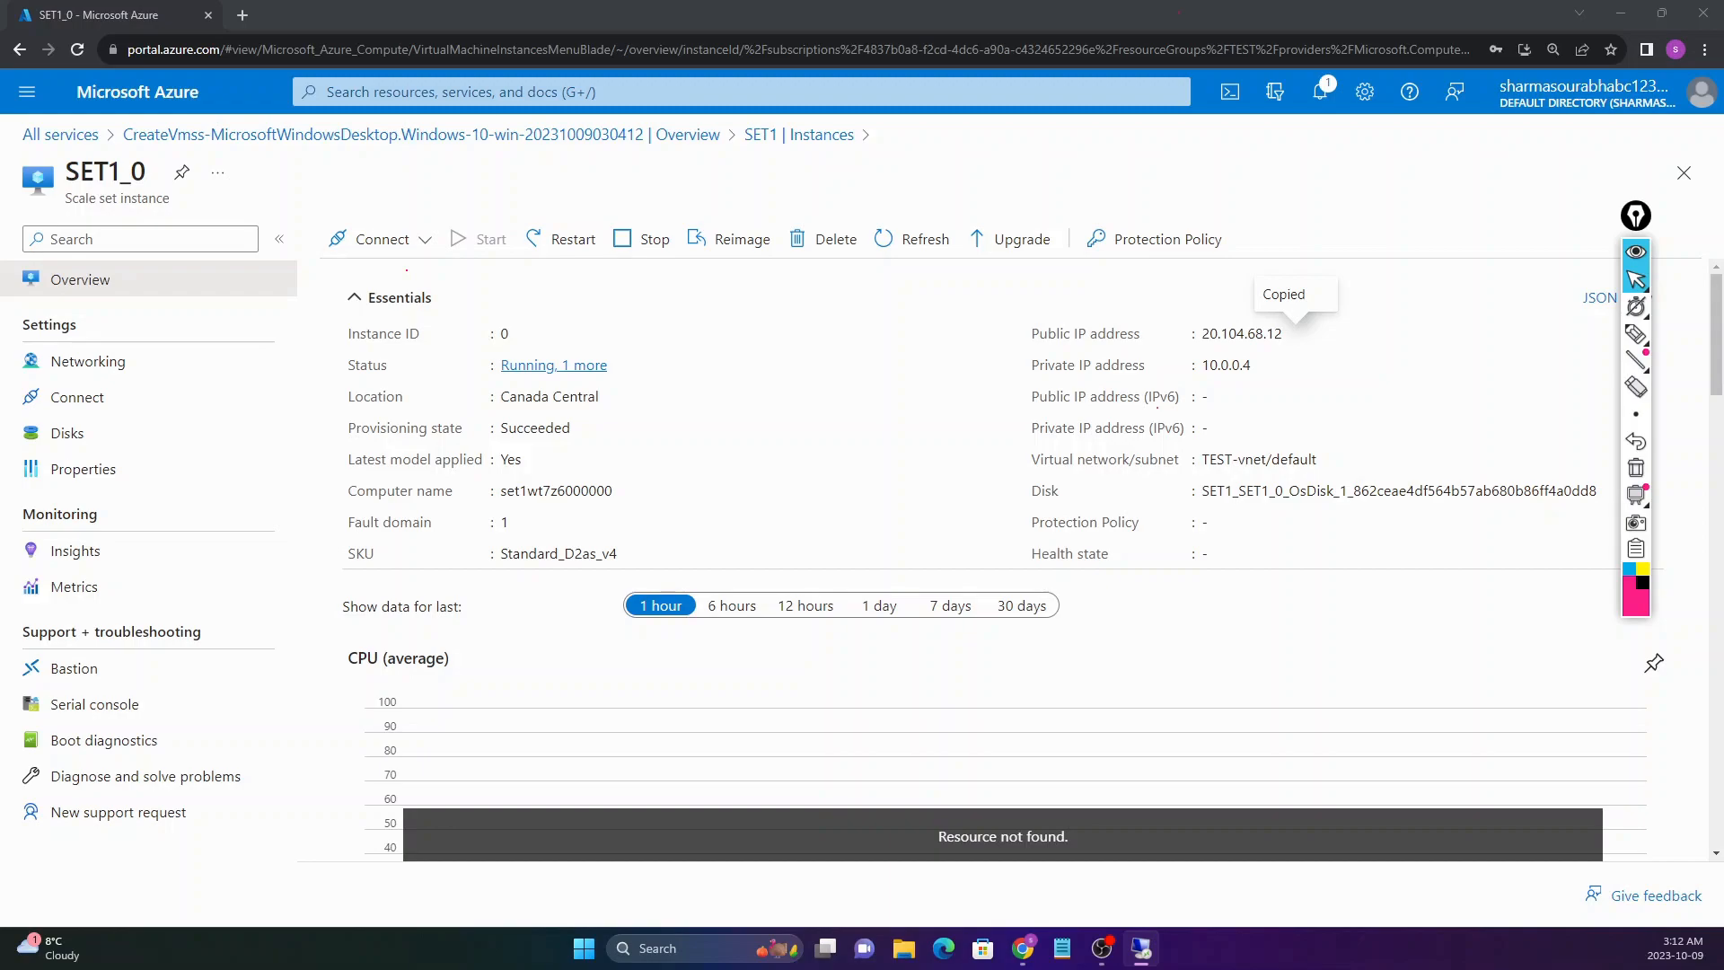
Step: Connect to 20.104.68.12 with the admin user name and password, accept the certificate, and minimize the session
left_click(1110, 392)
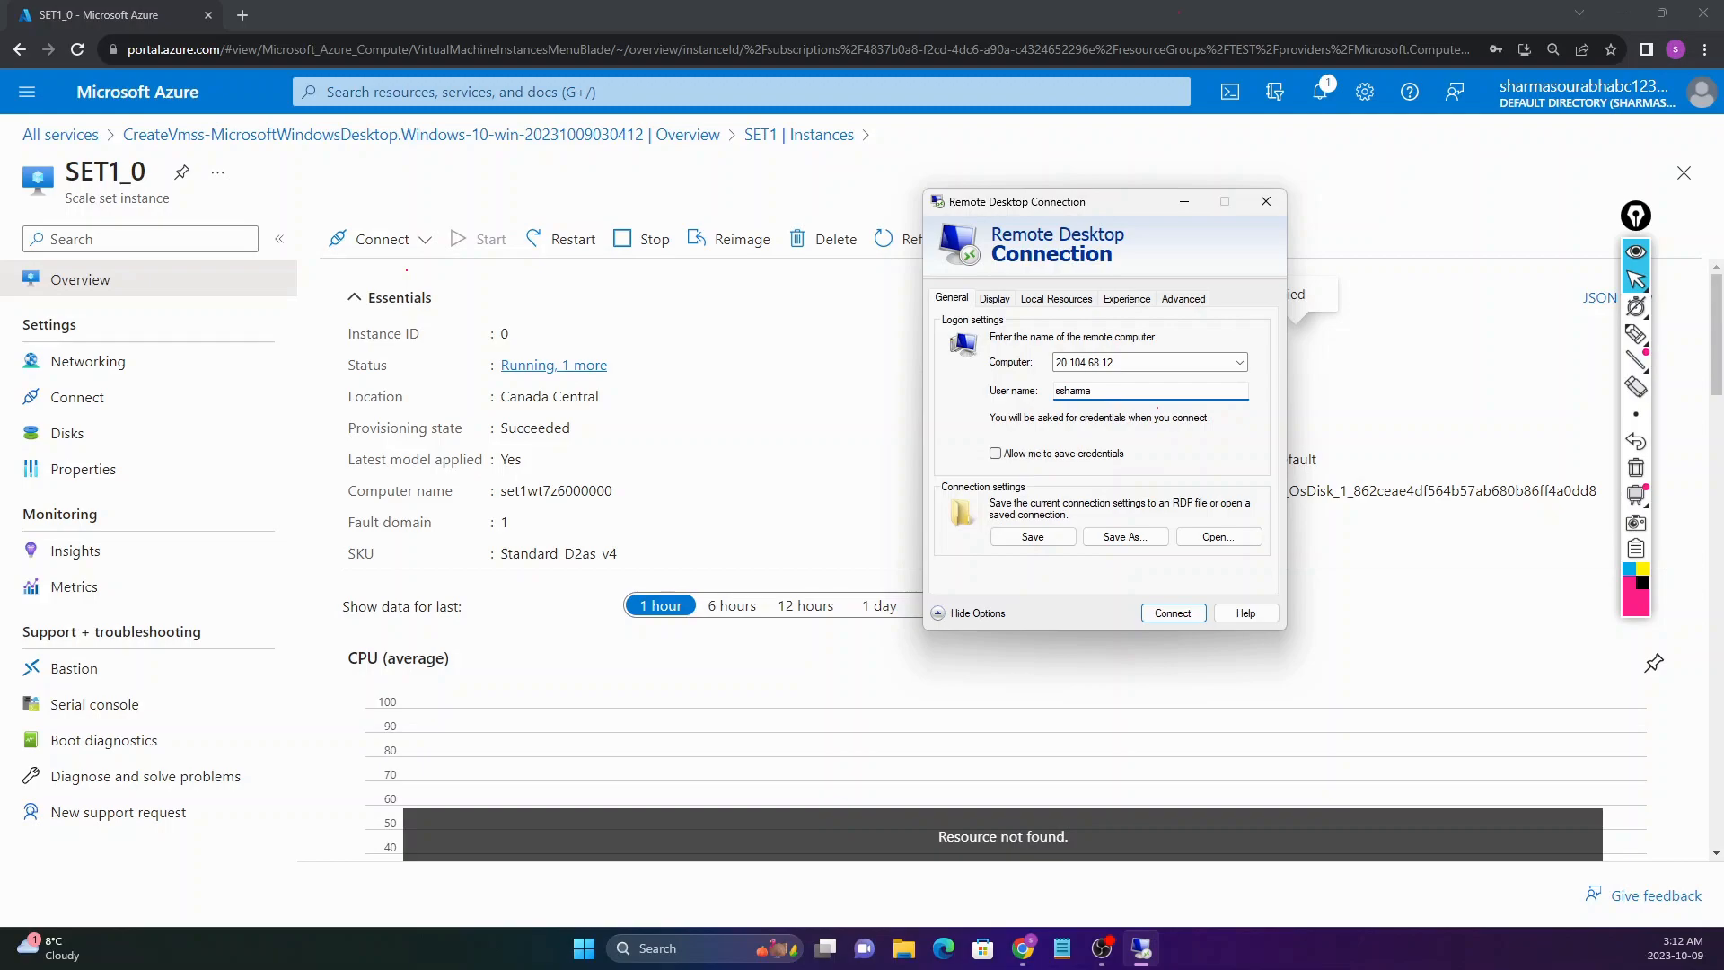
key("Return")
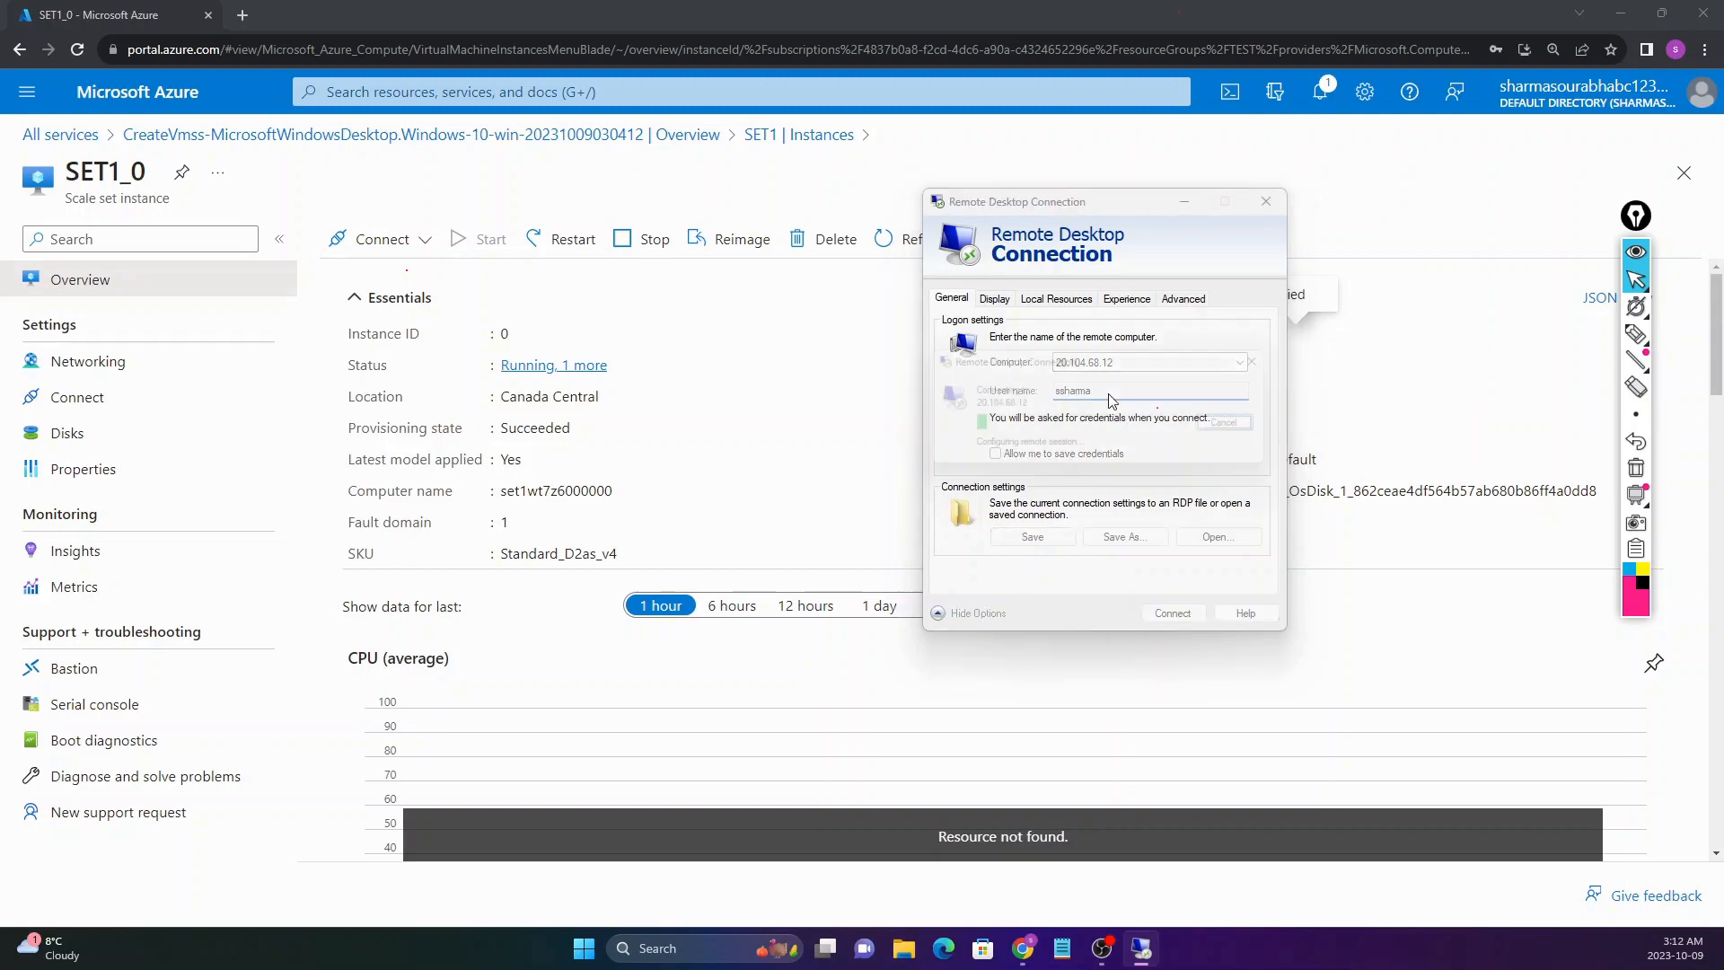
type("••••••••••••")
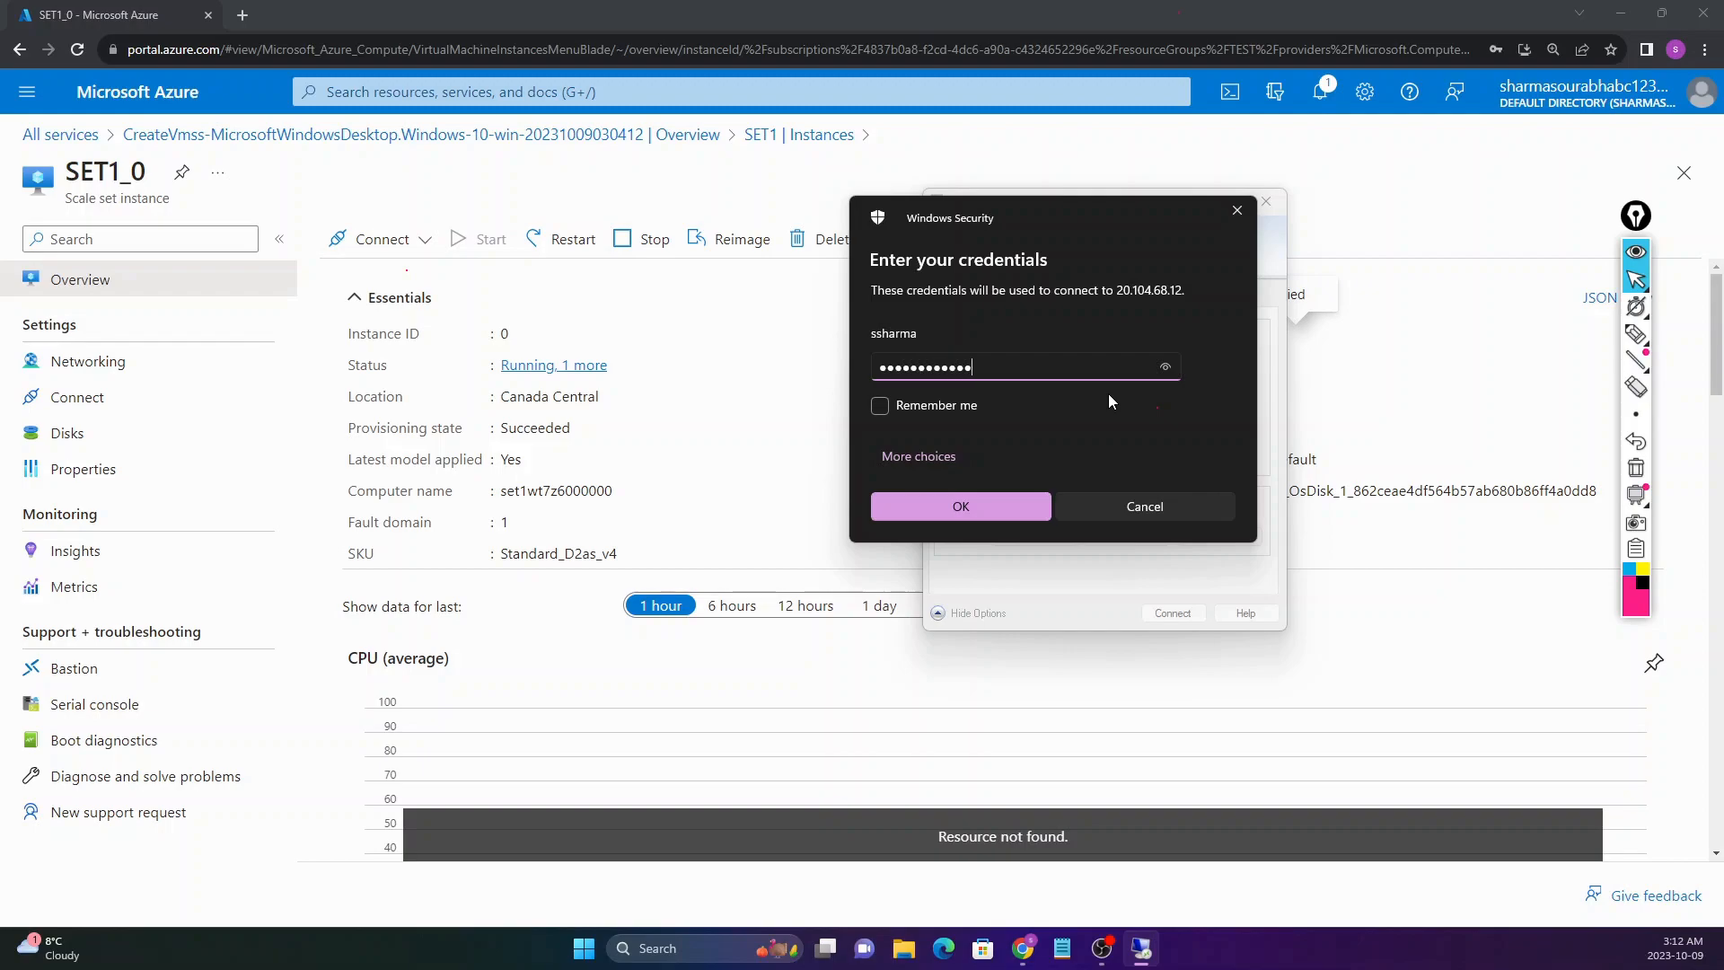
key("Return")
left_click(1158, 565)
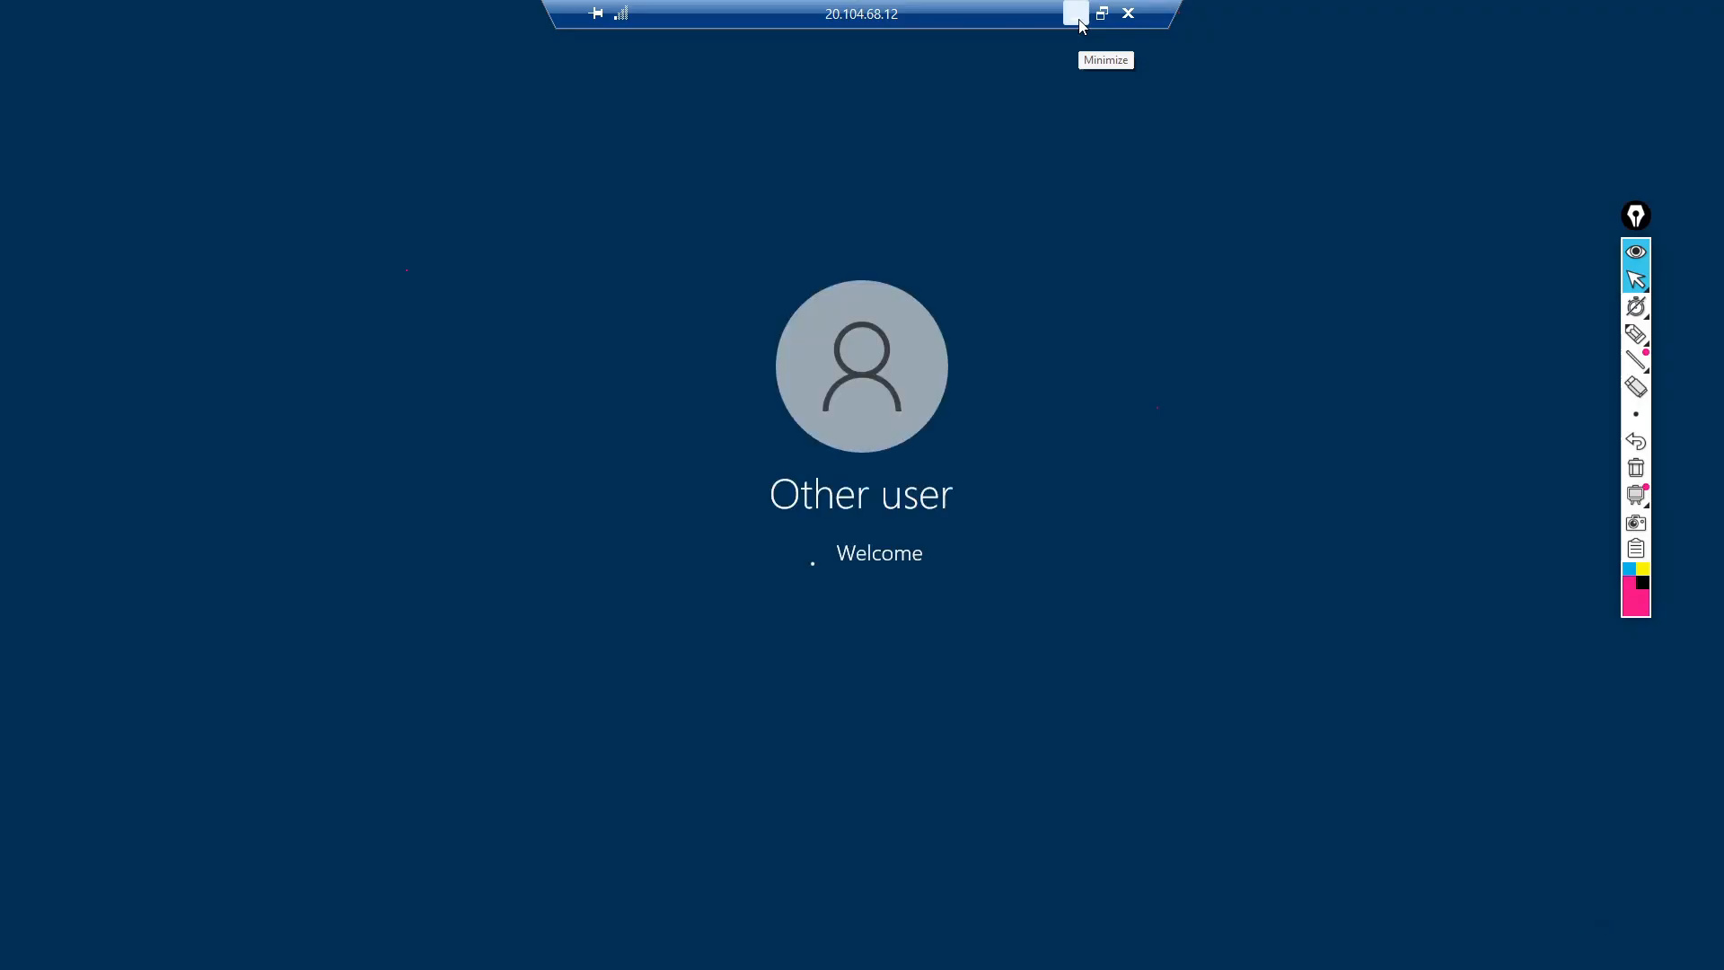
left_click(1078, 20)
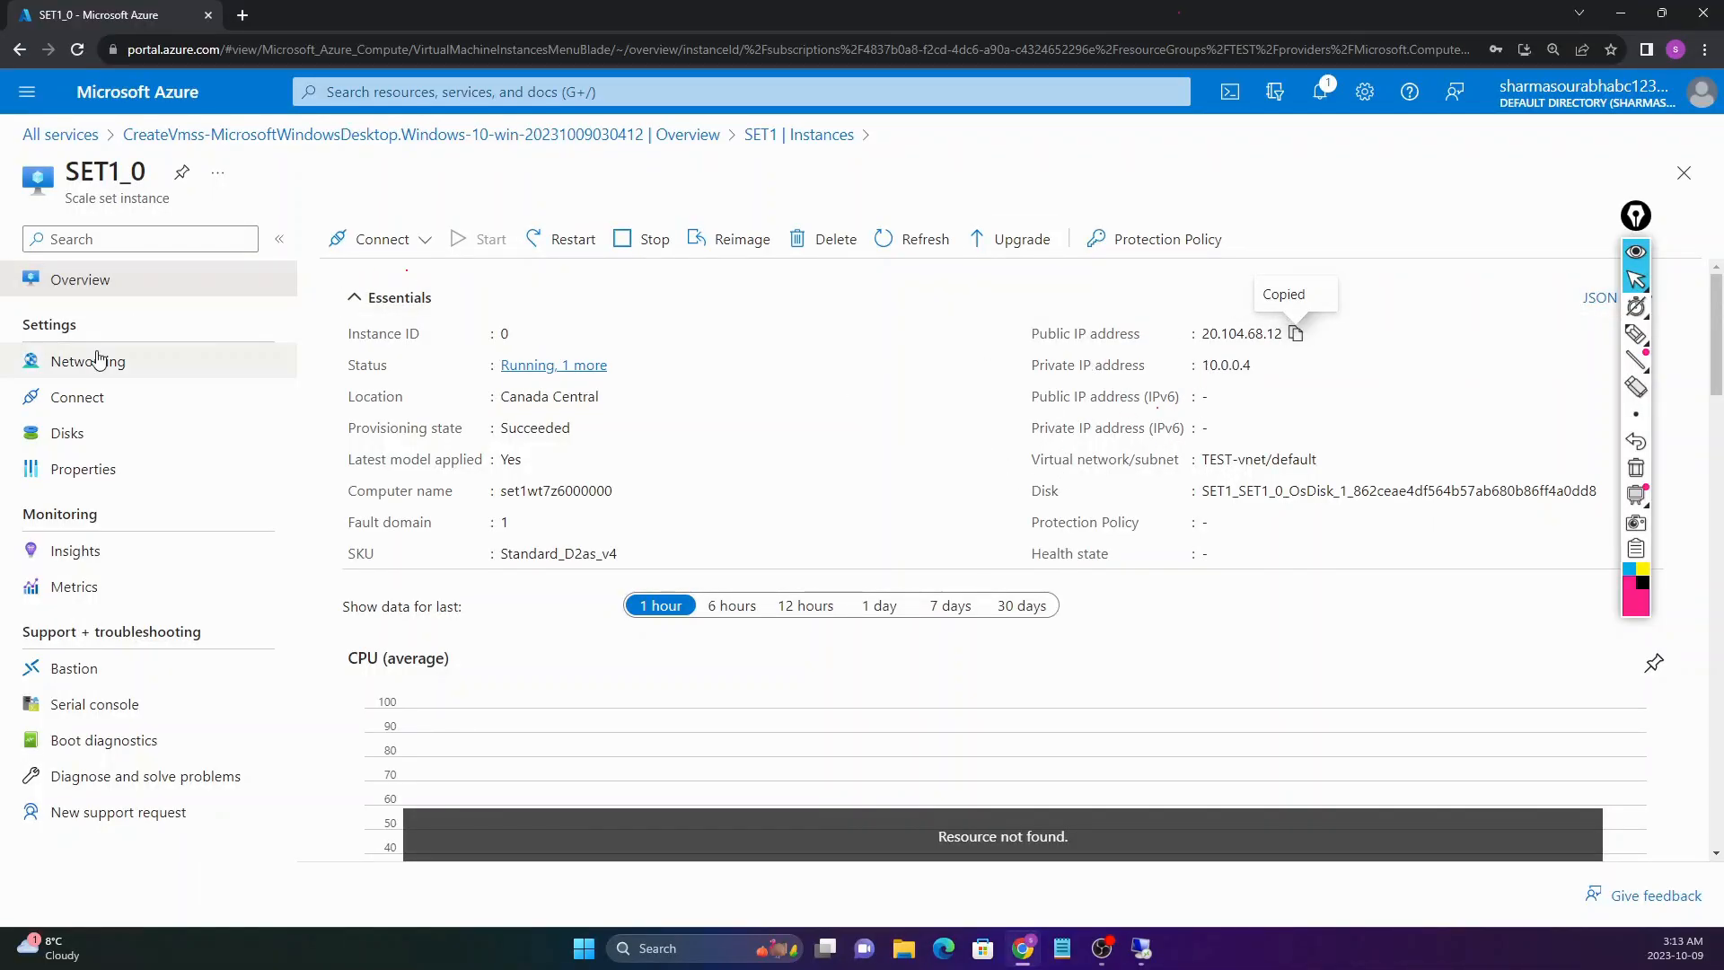
Step: Change SET1's manual instance count from 1 to 2 in Scaling, save, and return to Instances
left_click(799, 135)
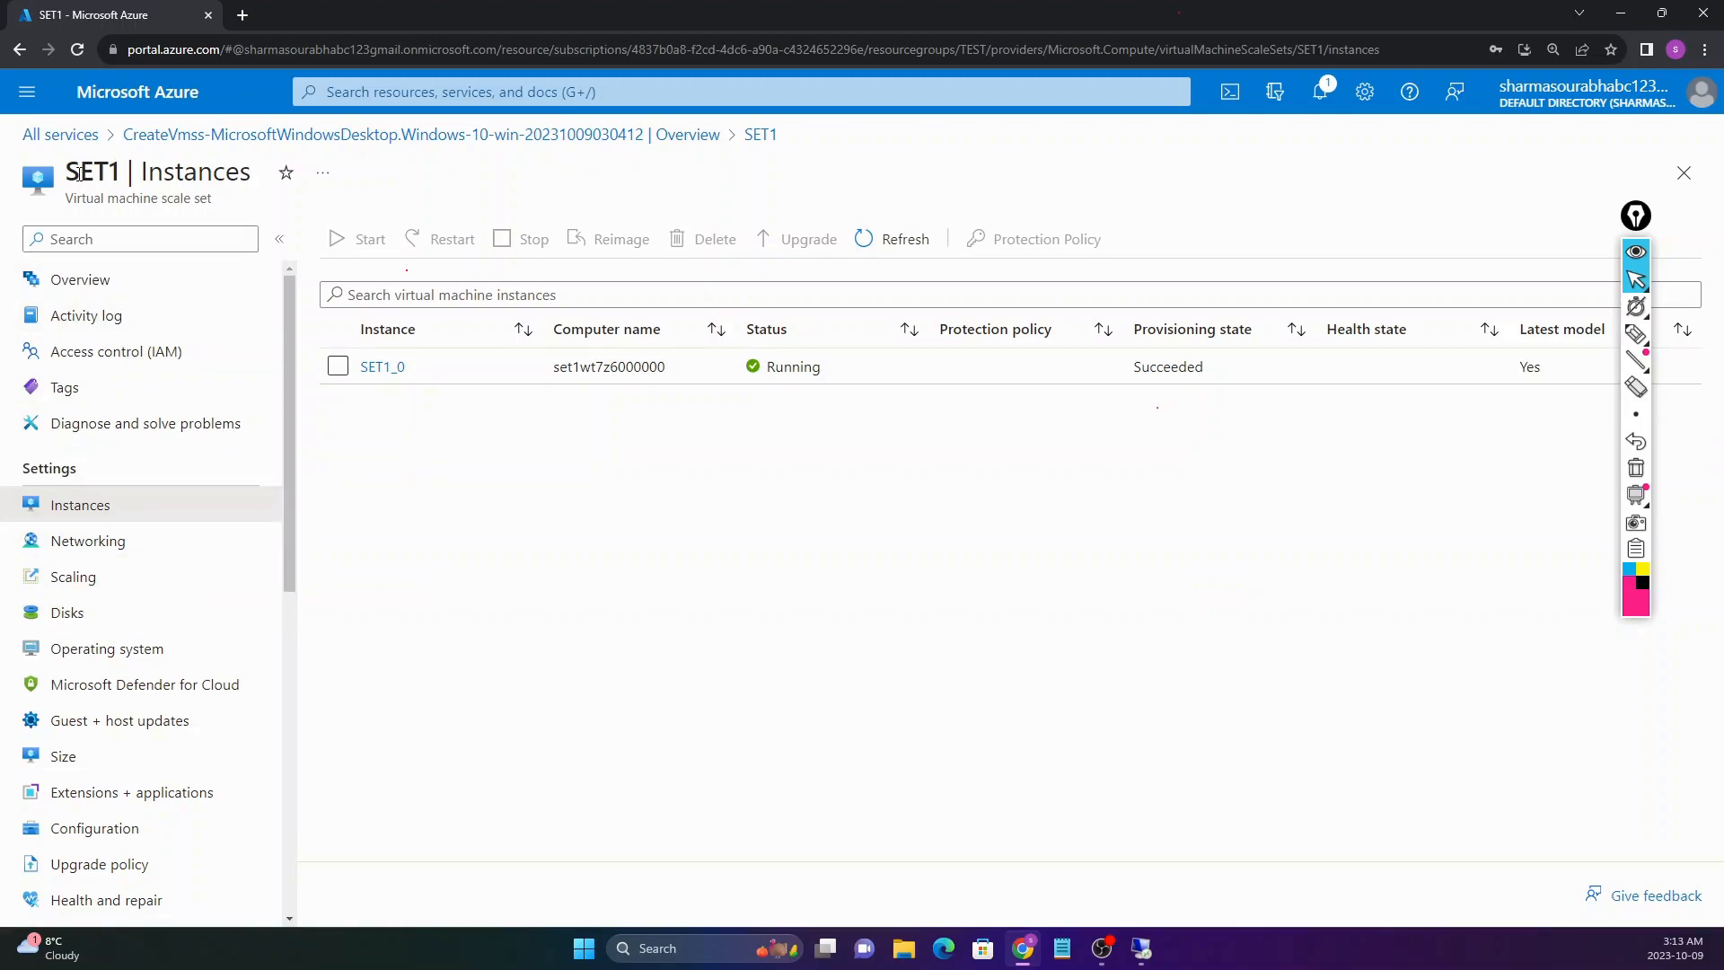
left_click_drag(70, 174, 120, 170)
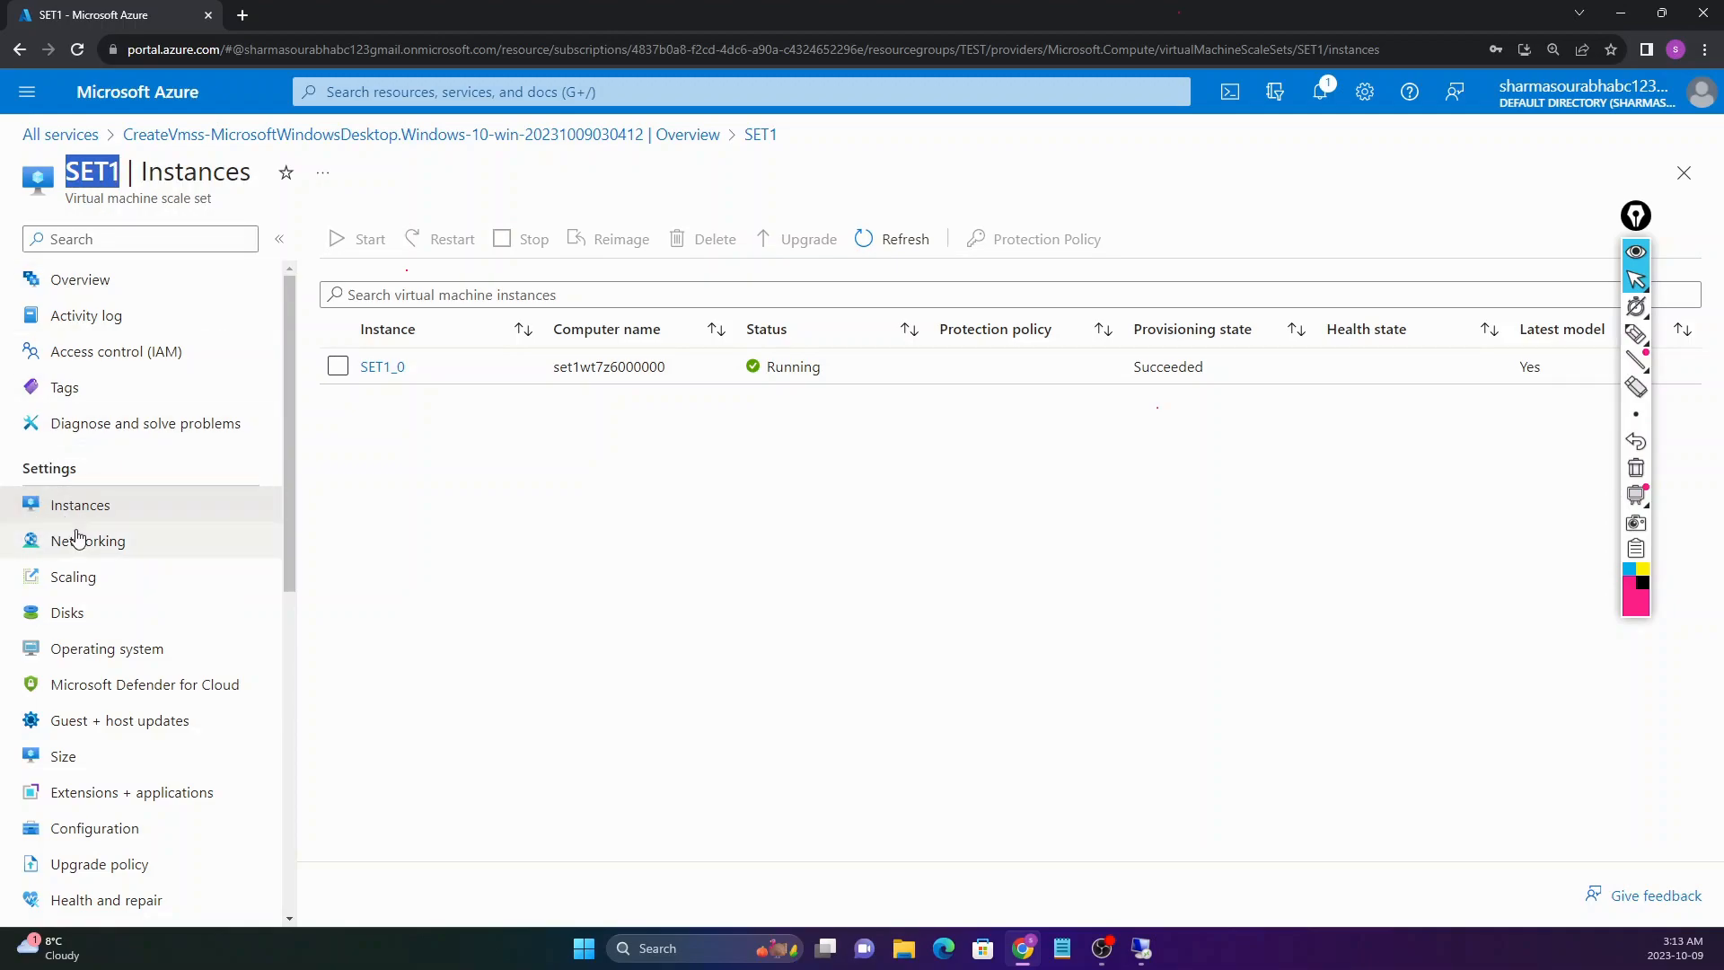
left_click(106, 166)
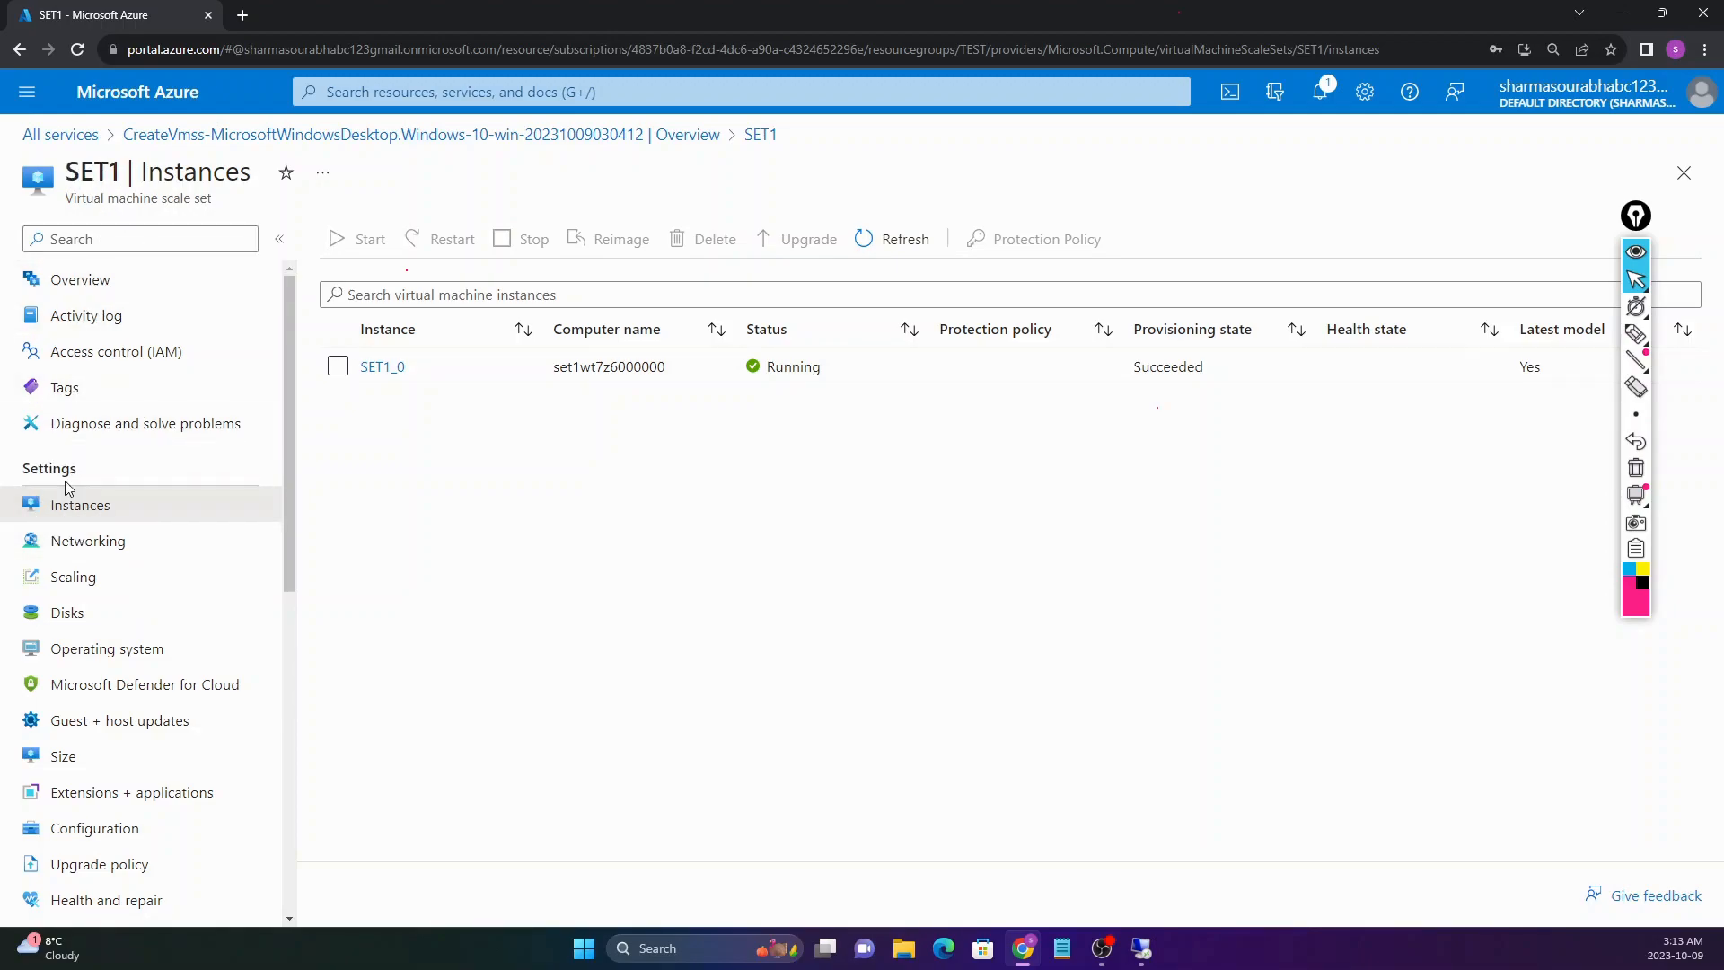
left_click(89, 585)
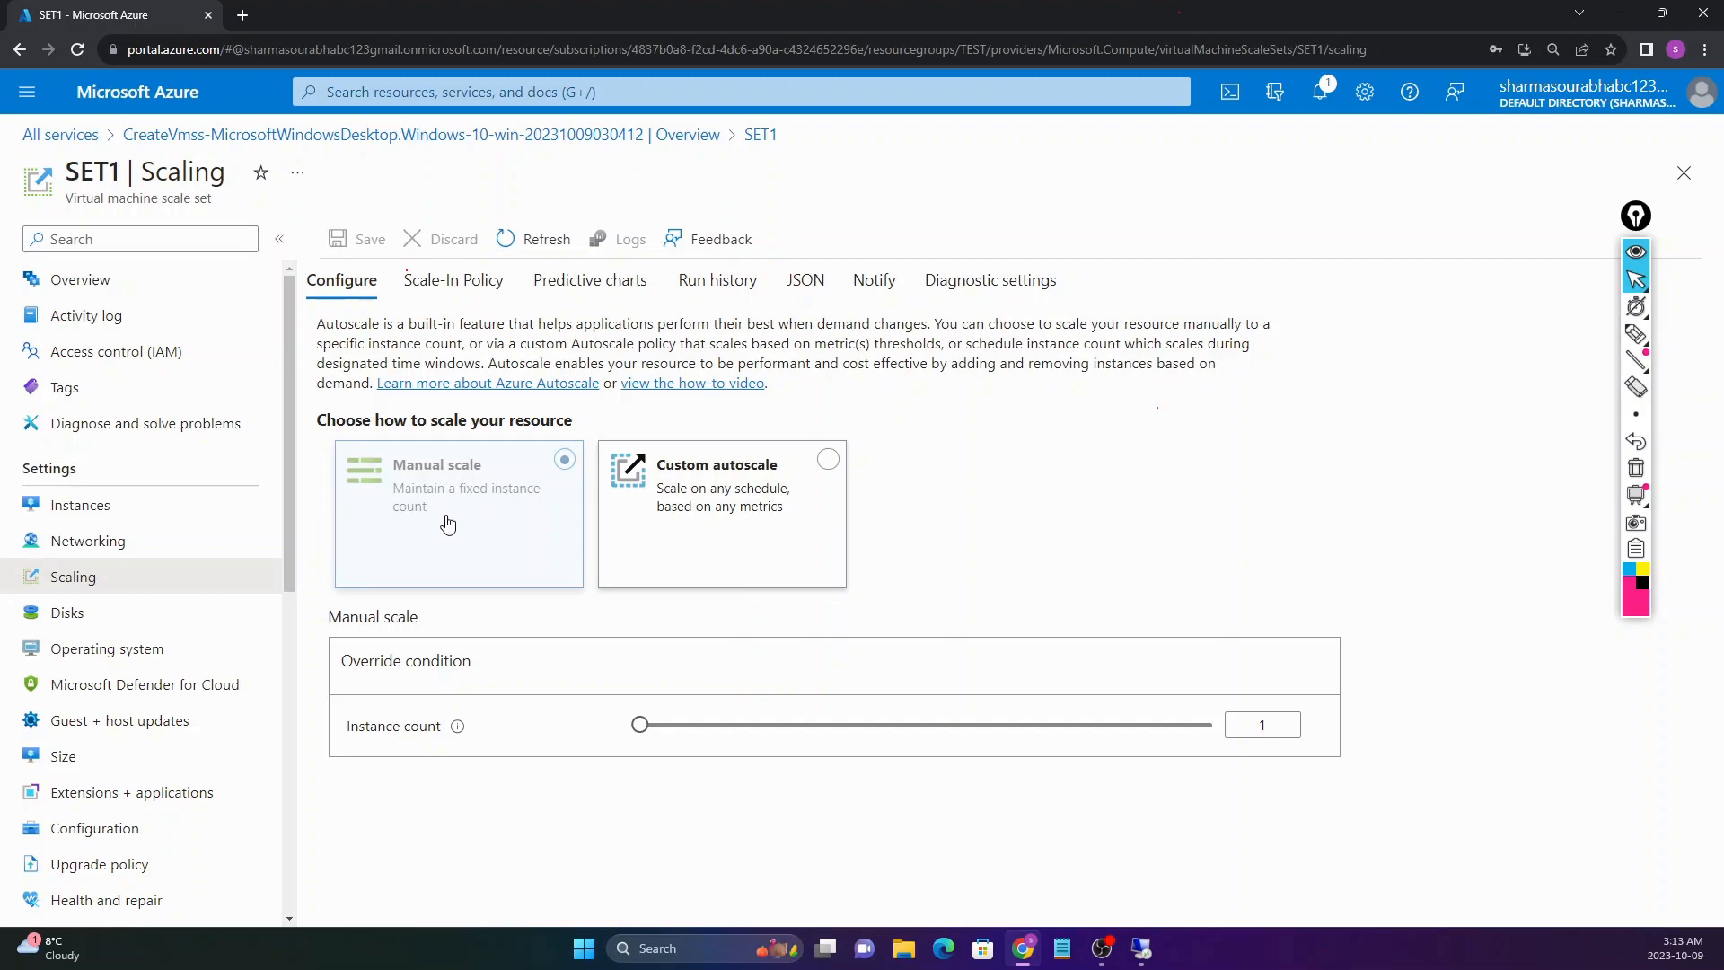
left_click(1271, 726)
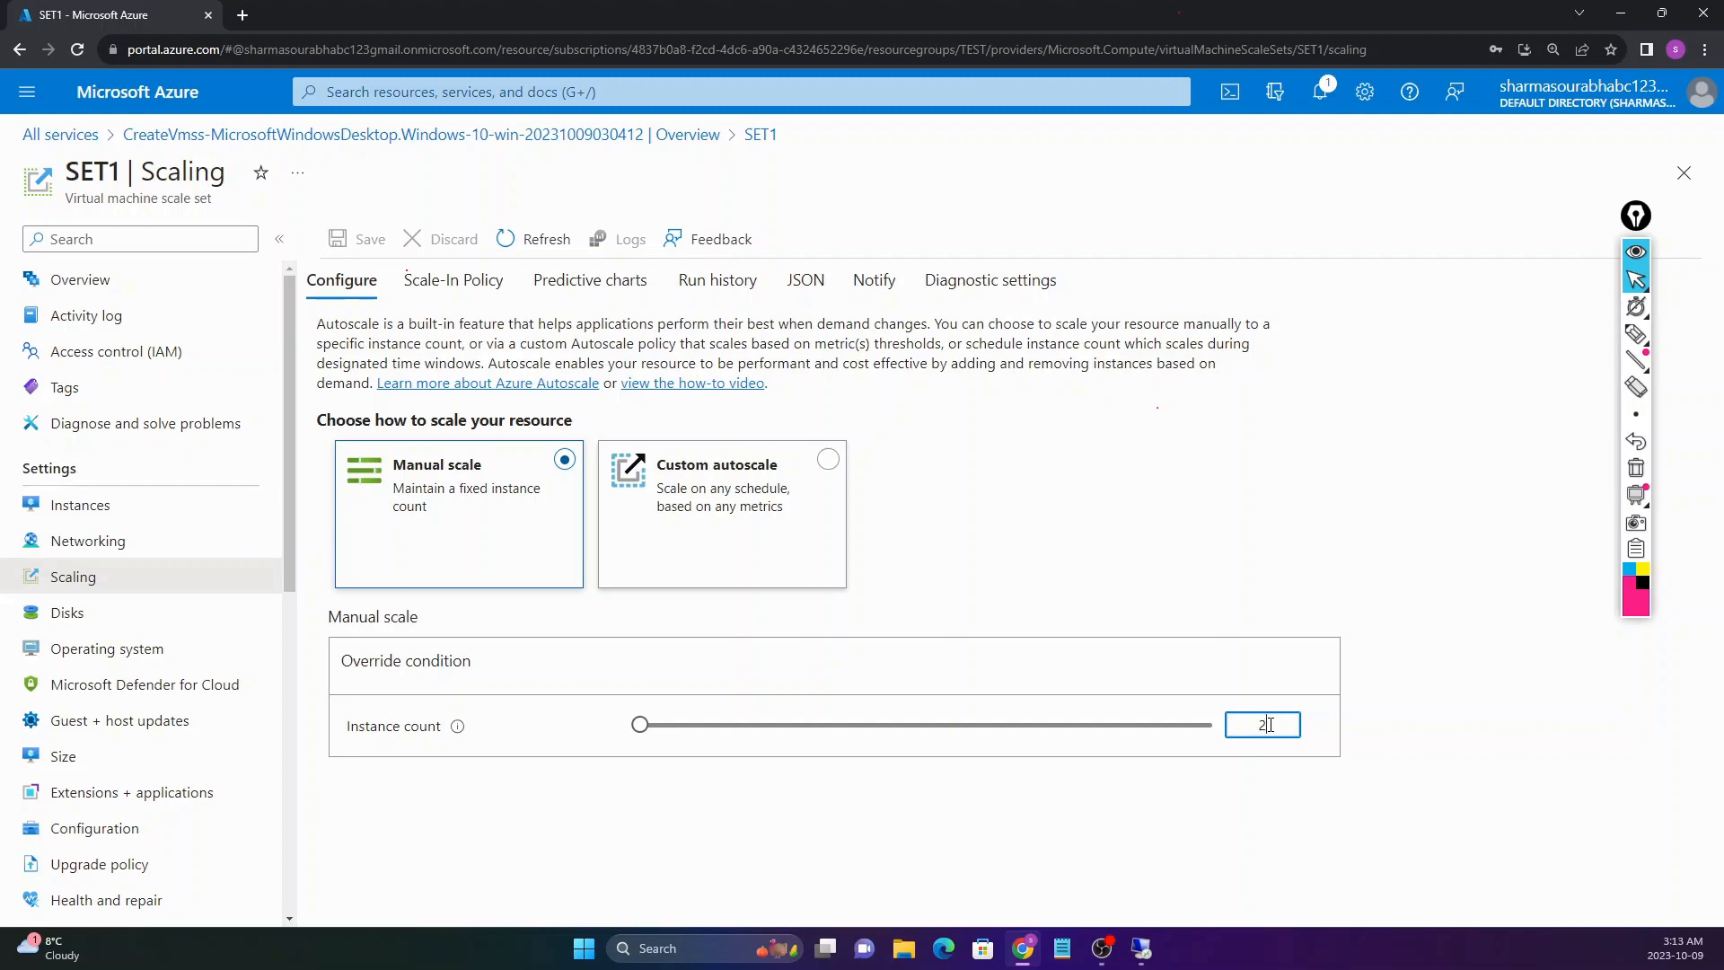
left_click(611, 340)
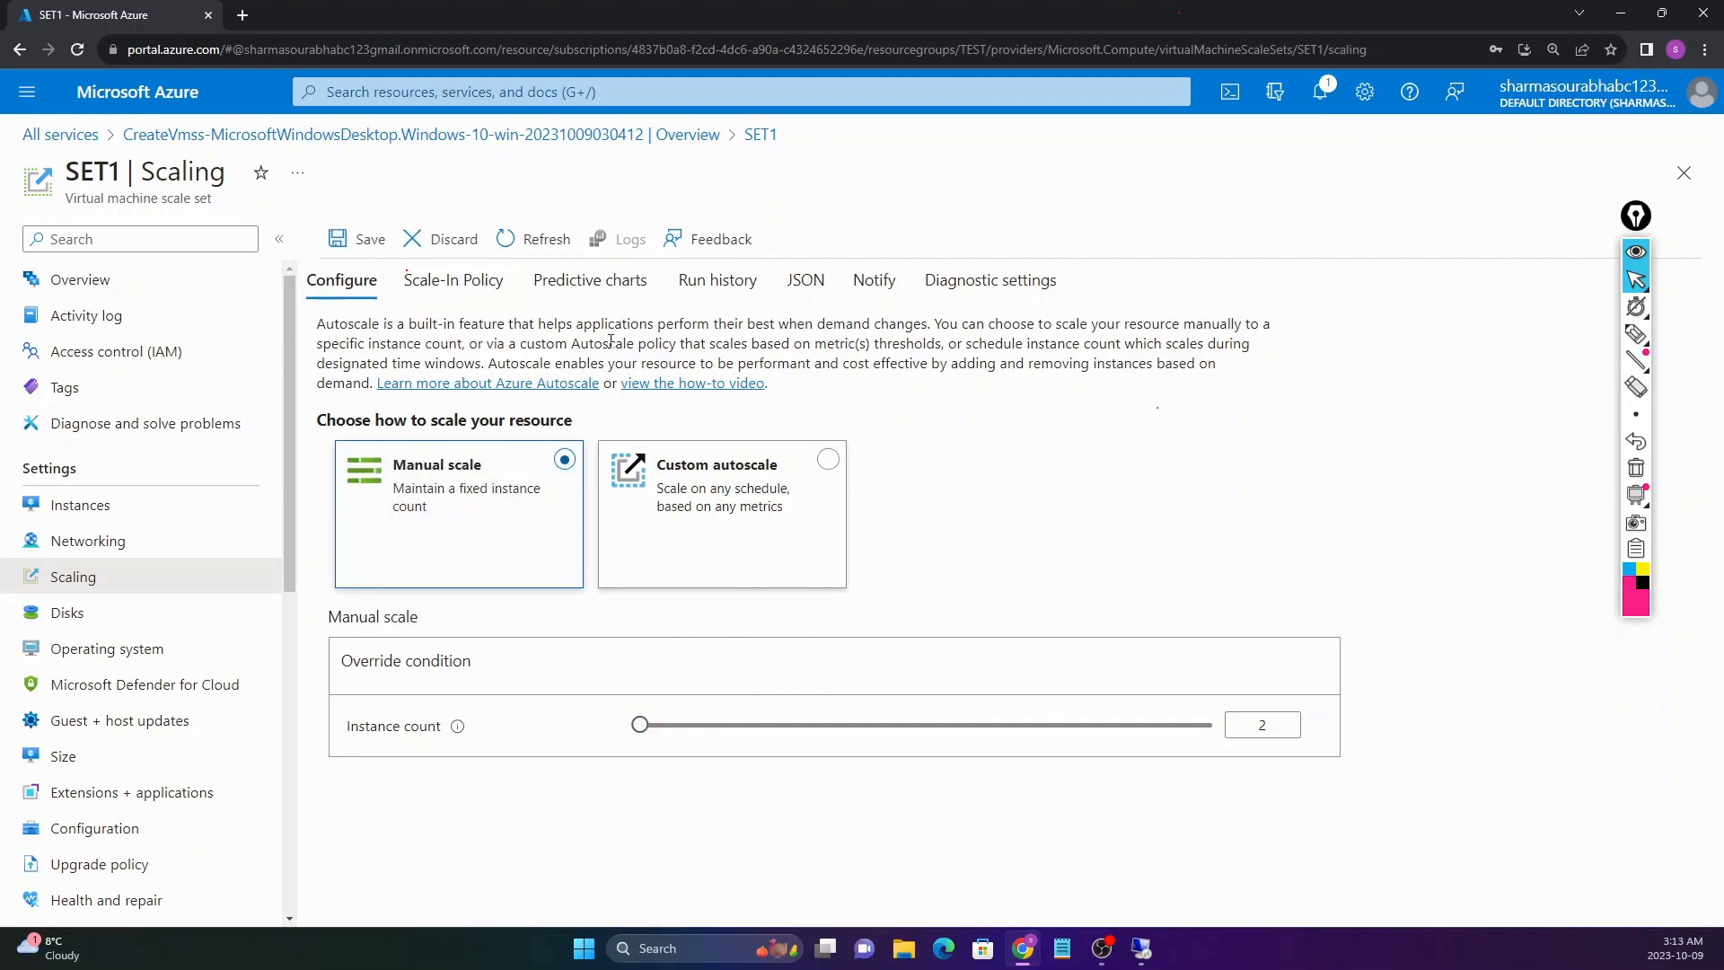
left_click(370, 241)
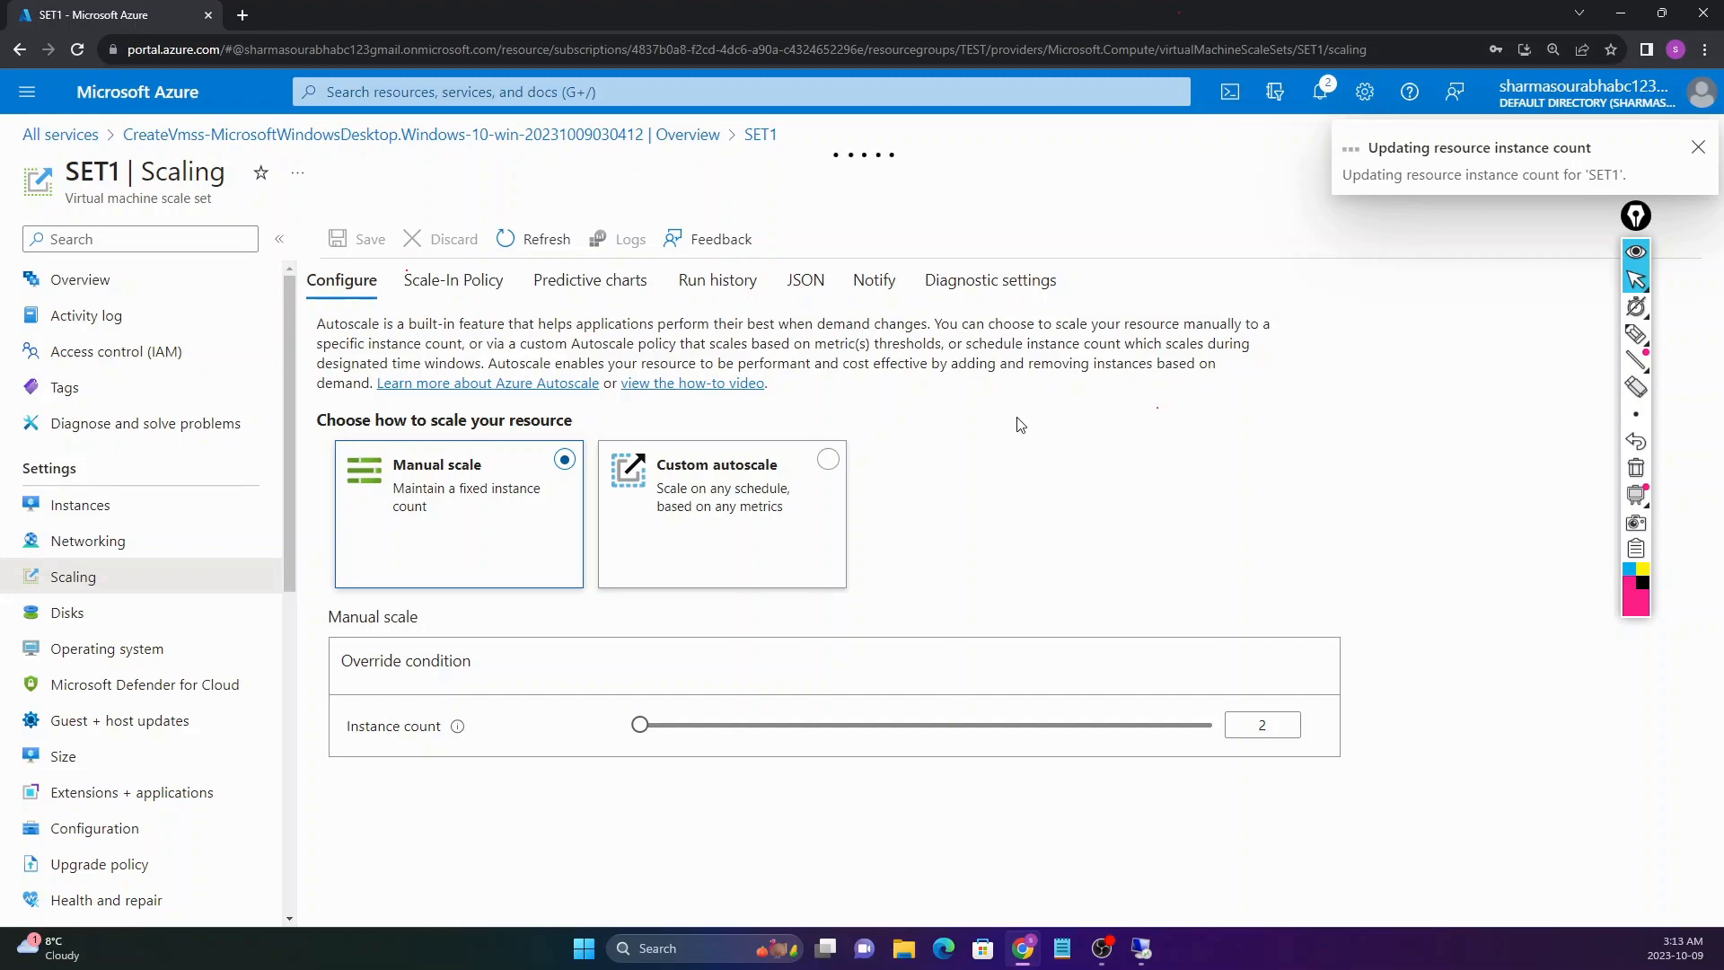
left_click(131, 504)
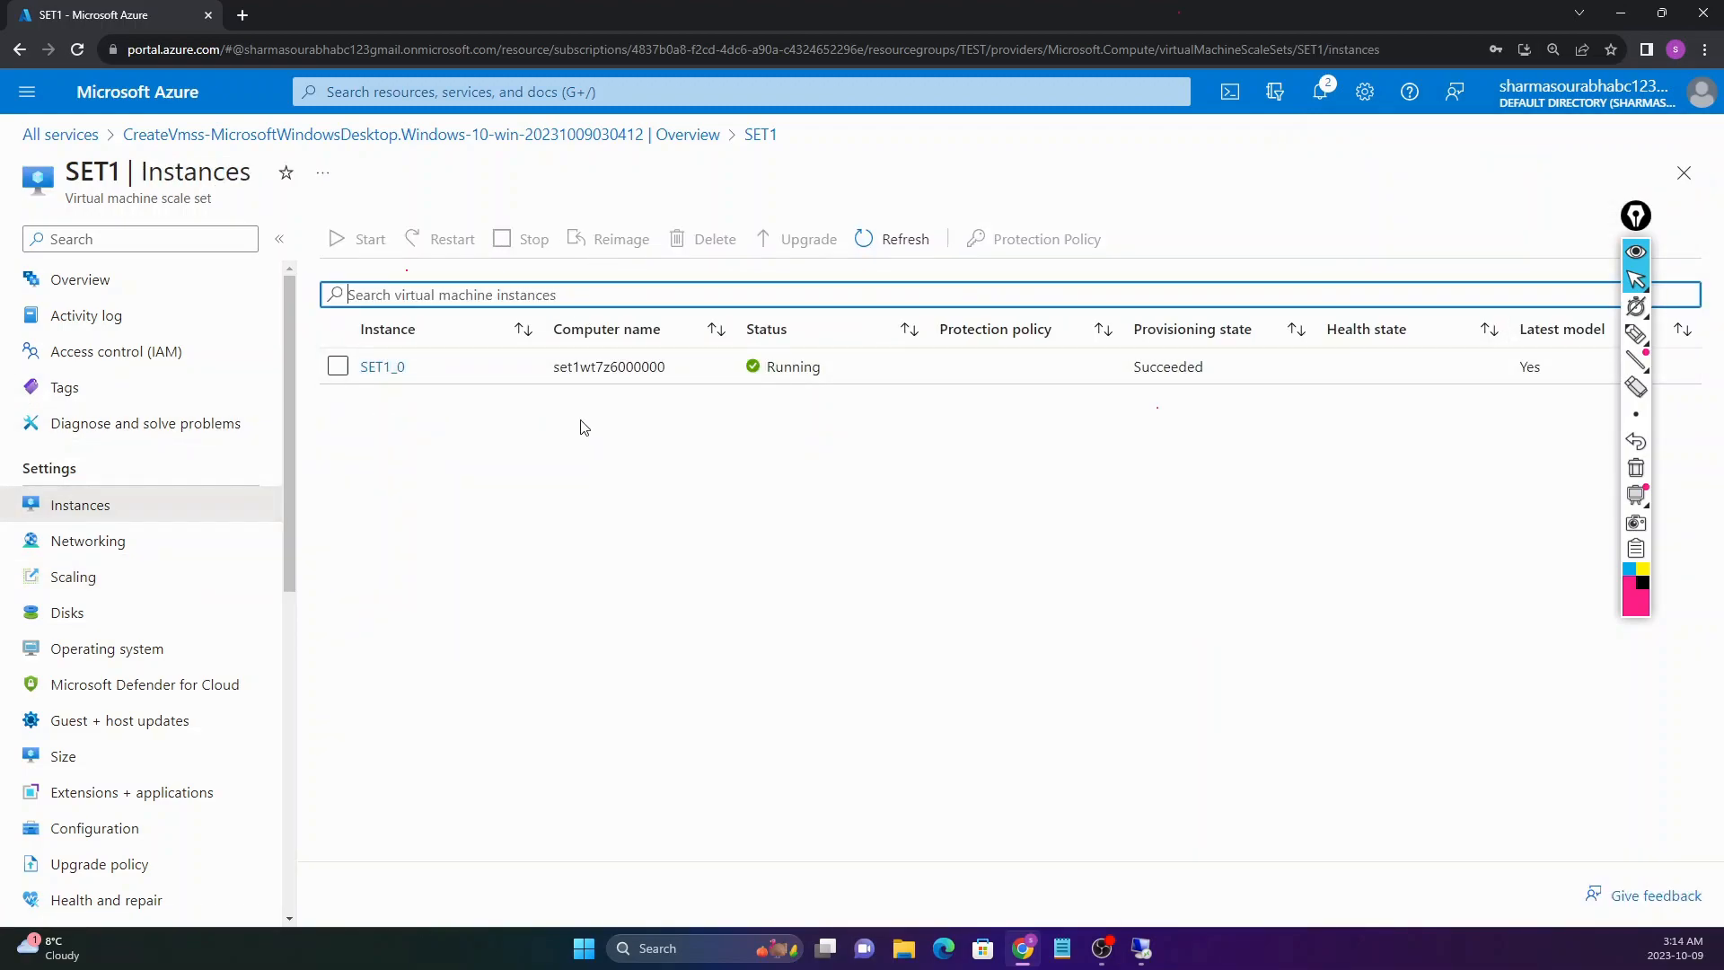
Step: Refresh the instance list to see SET1_1 being created, then reopen SET1's Scaling page
left_click(77, 49)
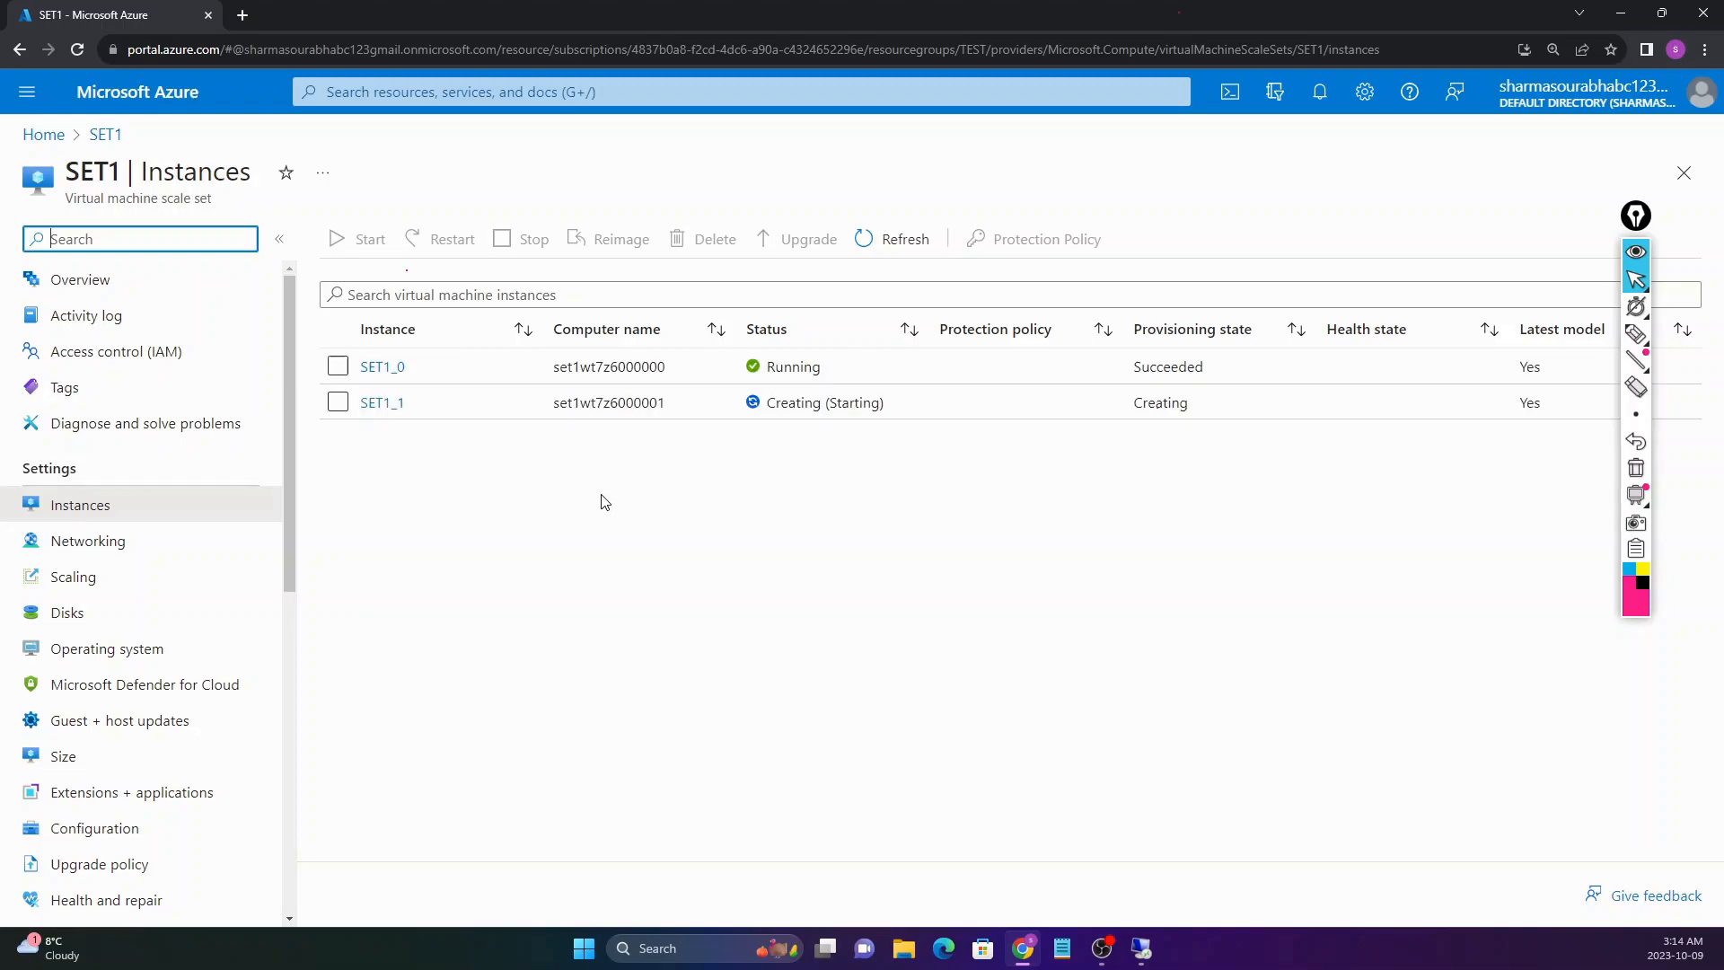
left_click_drag(556, 413, 871, 443)
left_click(101, 578)
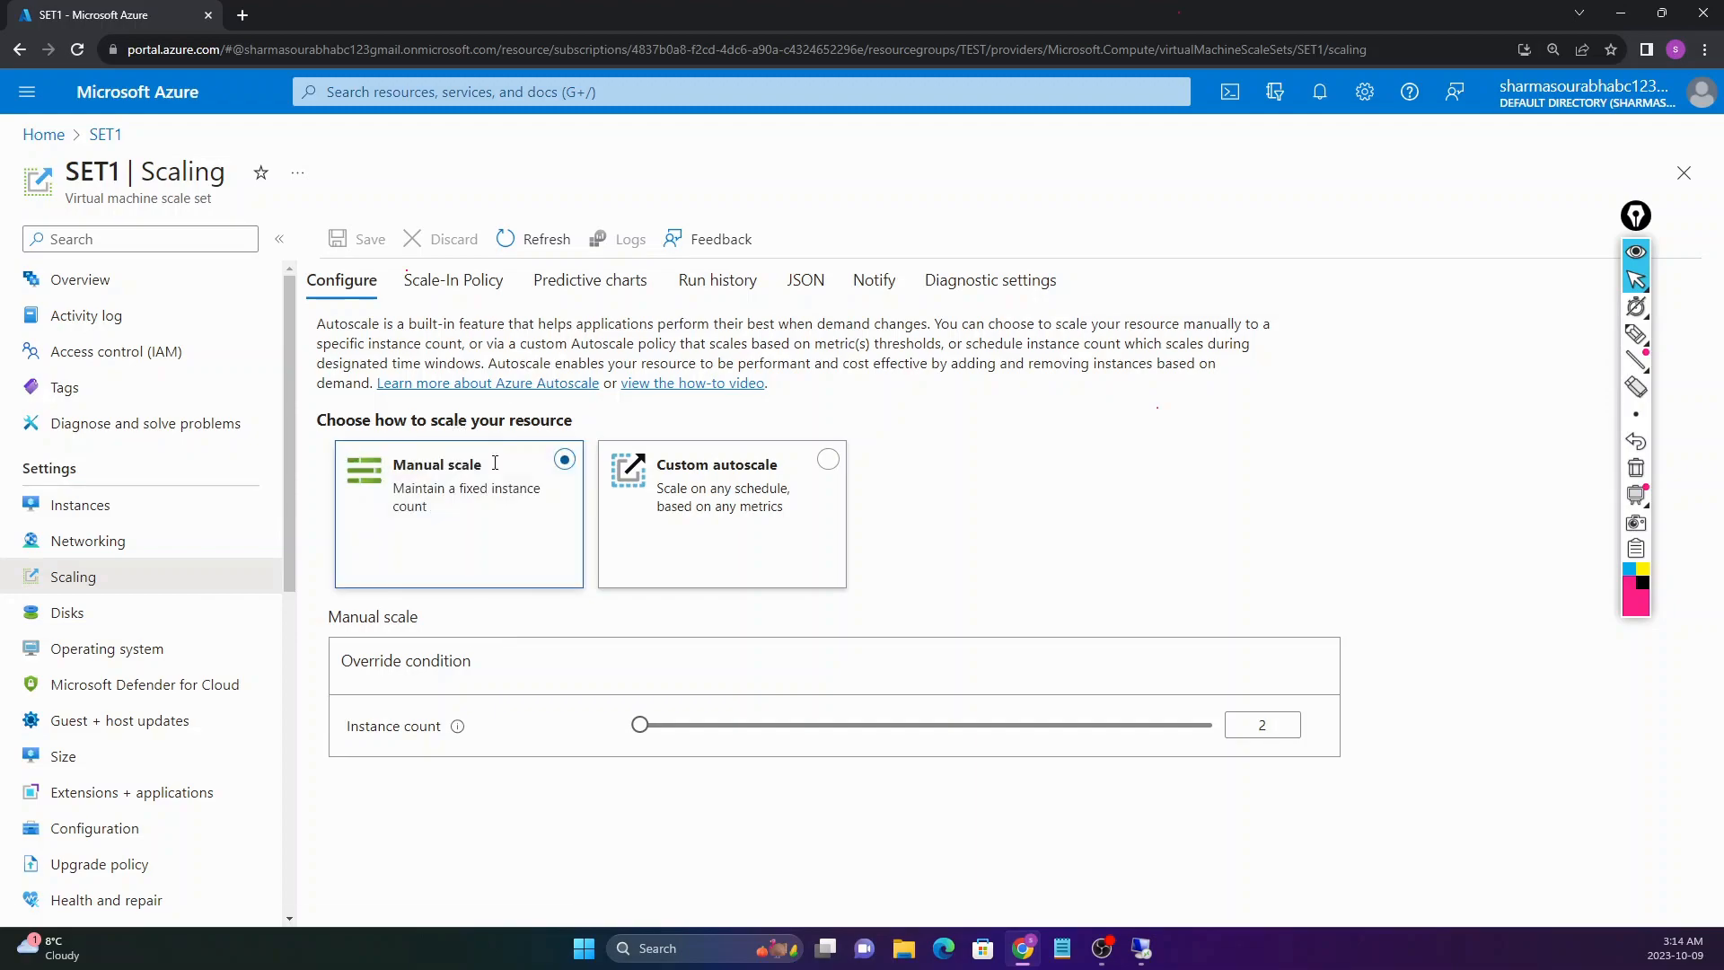
Step: Choose Custom autoscale and set the default condition's Scale mode to 'Scale based on a metric'
left_click(726, 527)
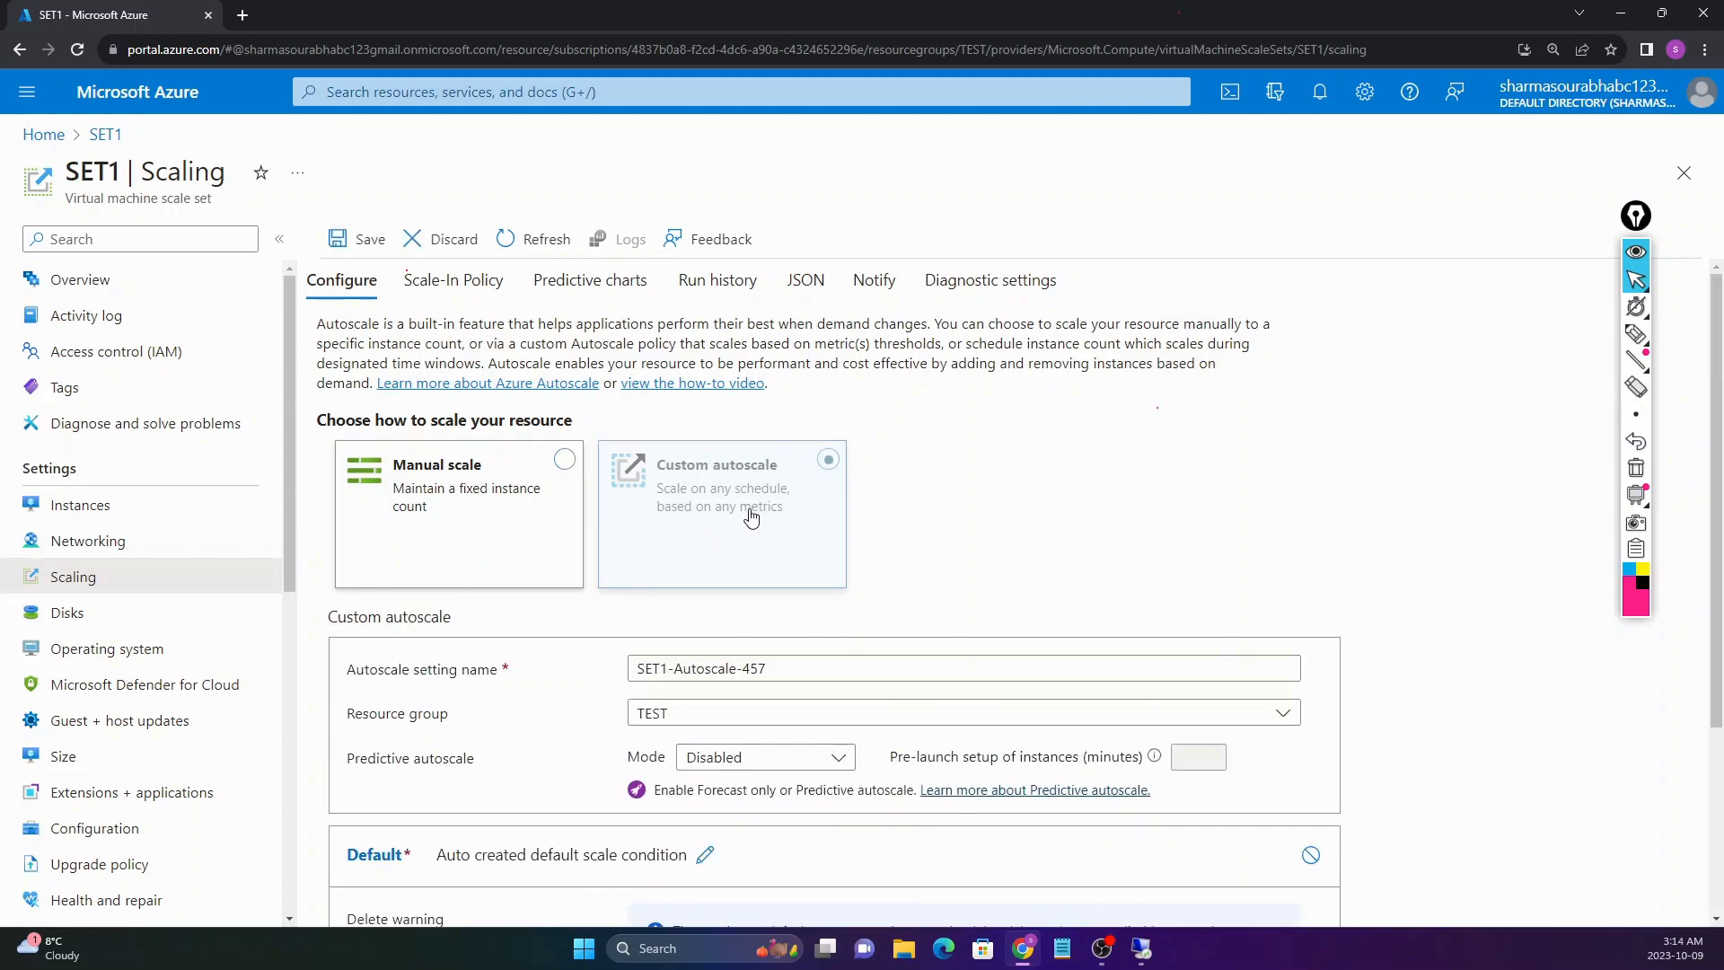
scroll(926, 498, "down", 2)
scroll(927, 498, "down", 1)
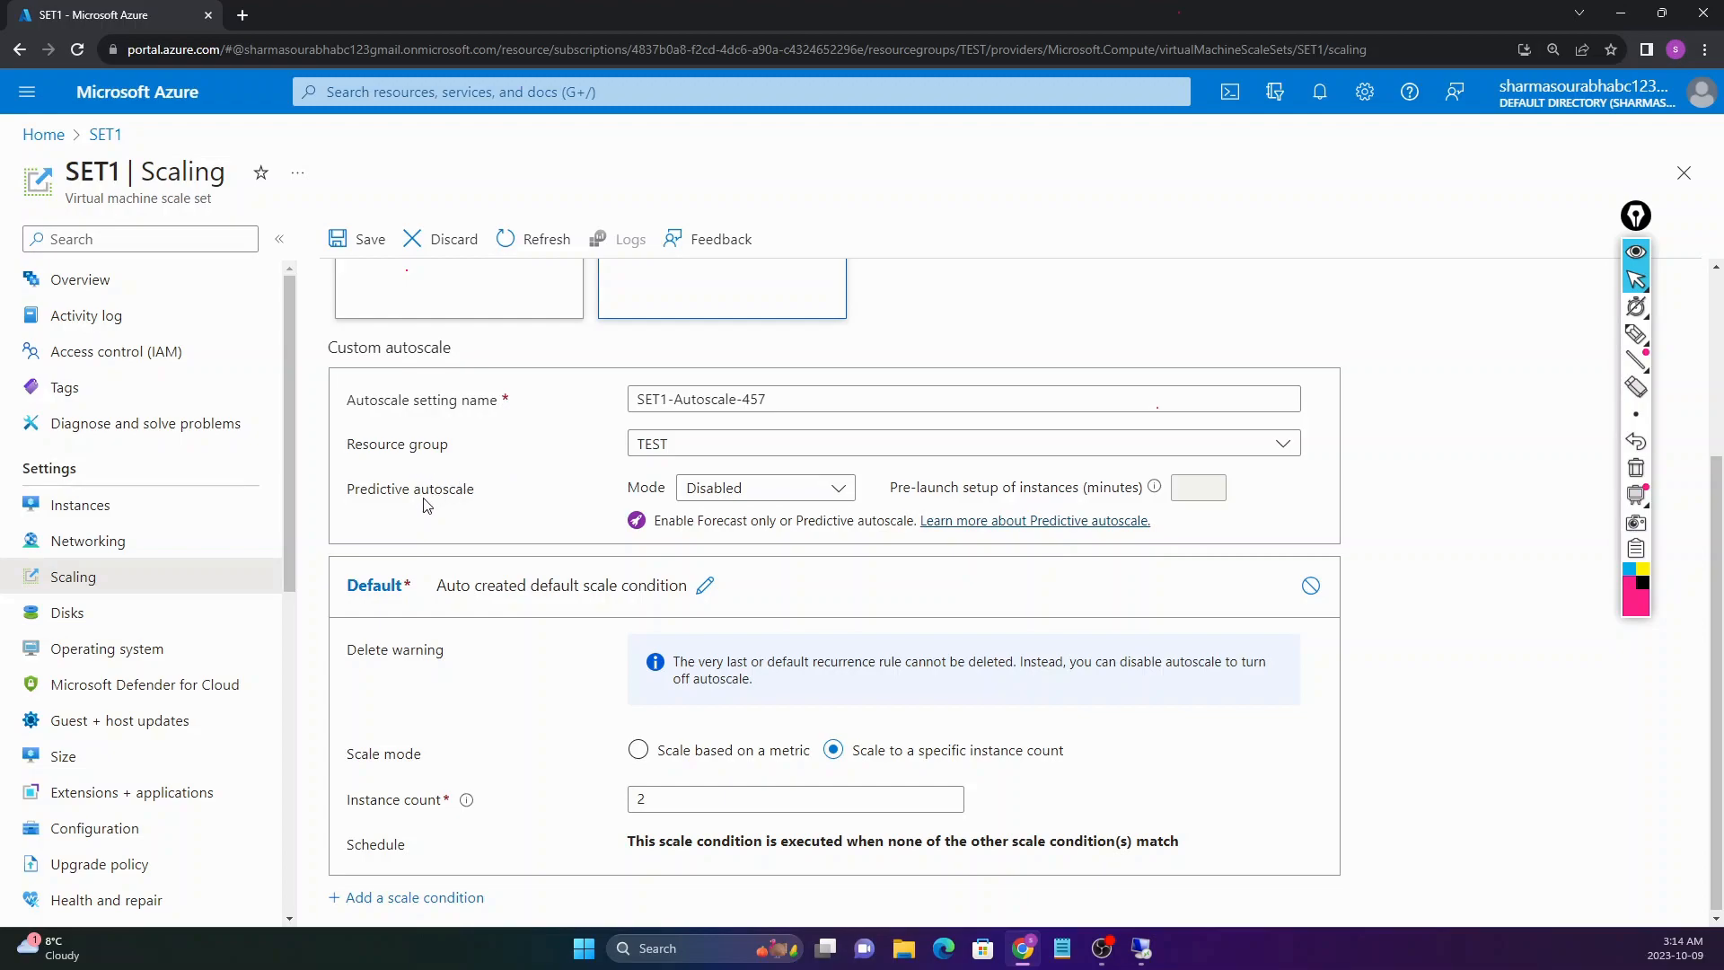
scroll(452, 497, "down", 1)
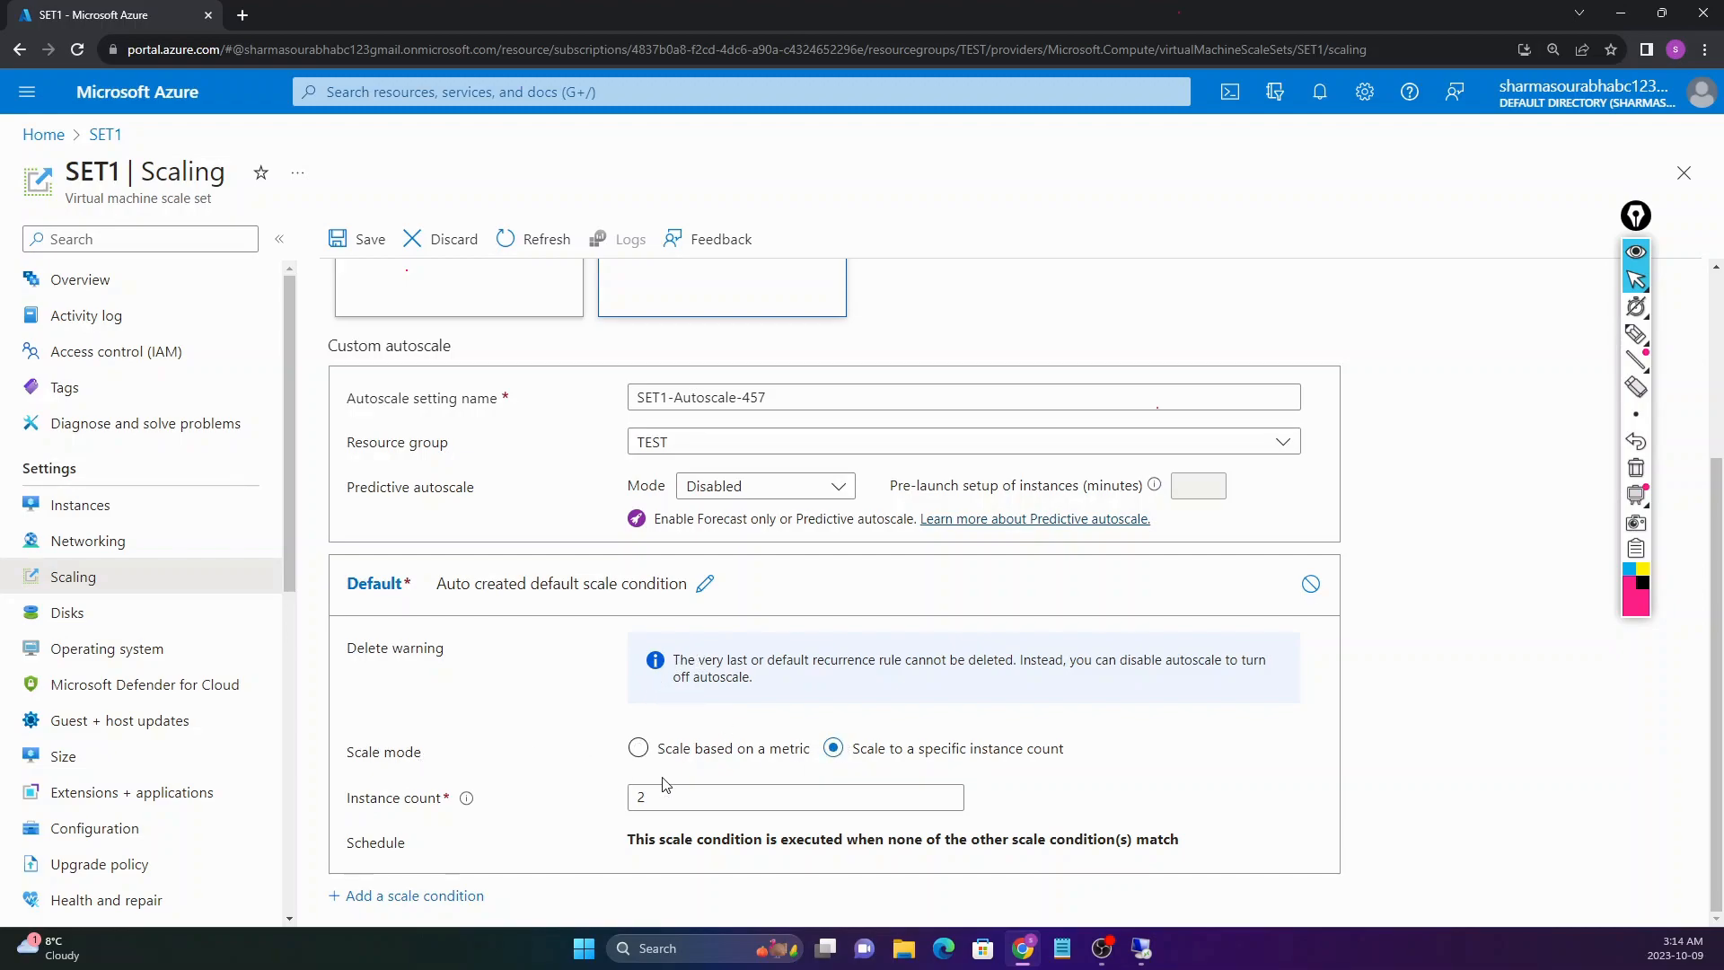
left_click_drag(349, 757, 485, 758)
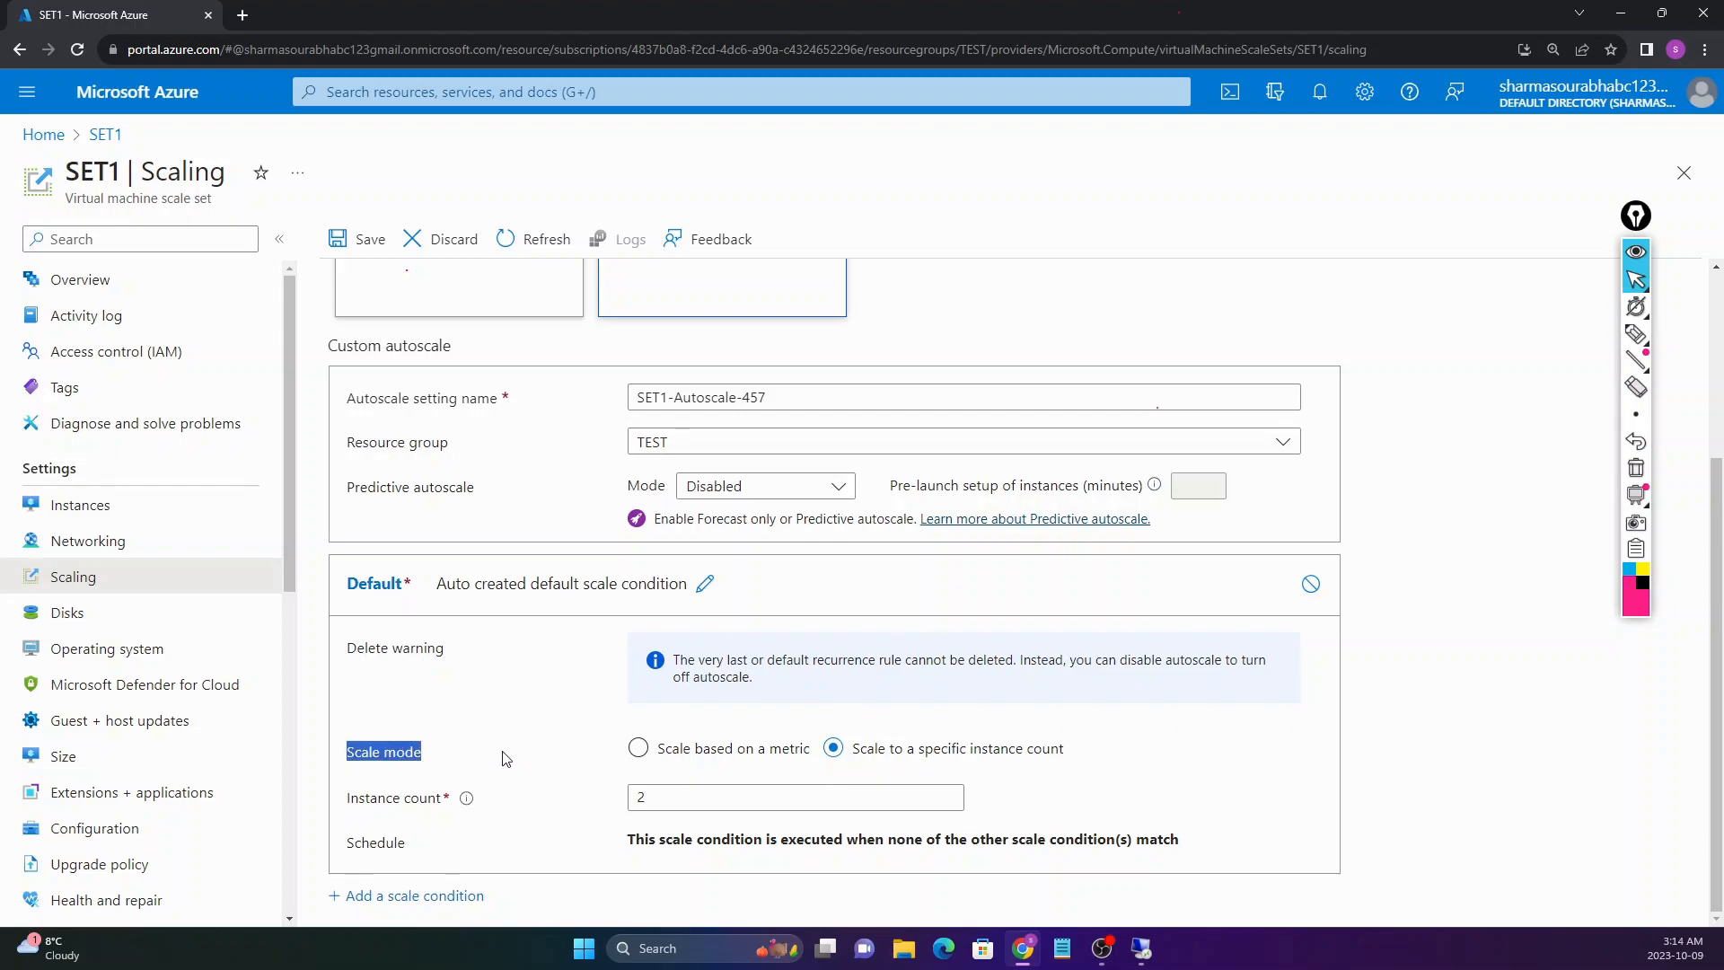
left_click(688, 762)
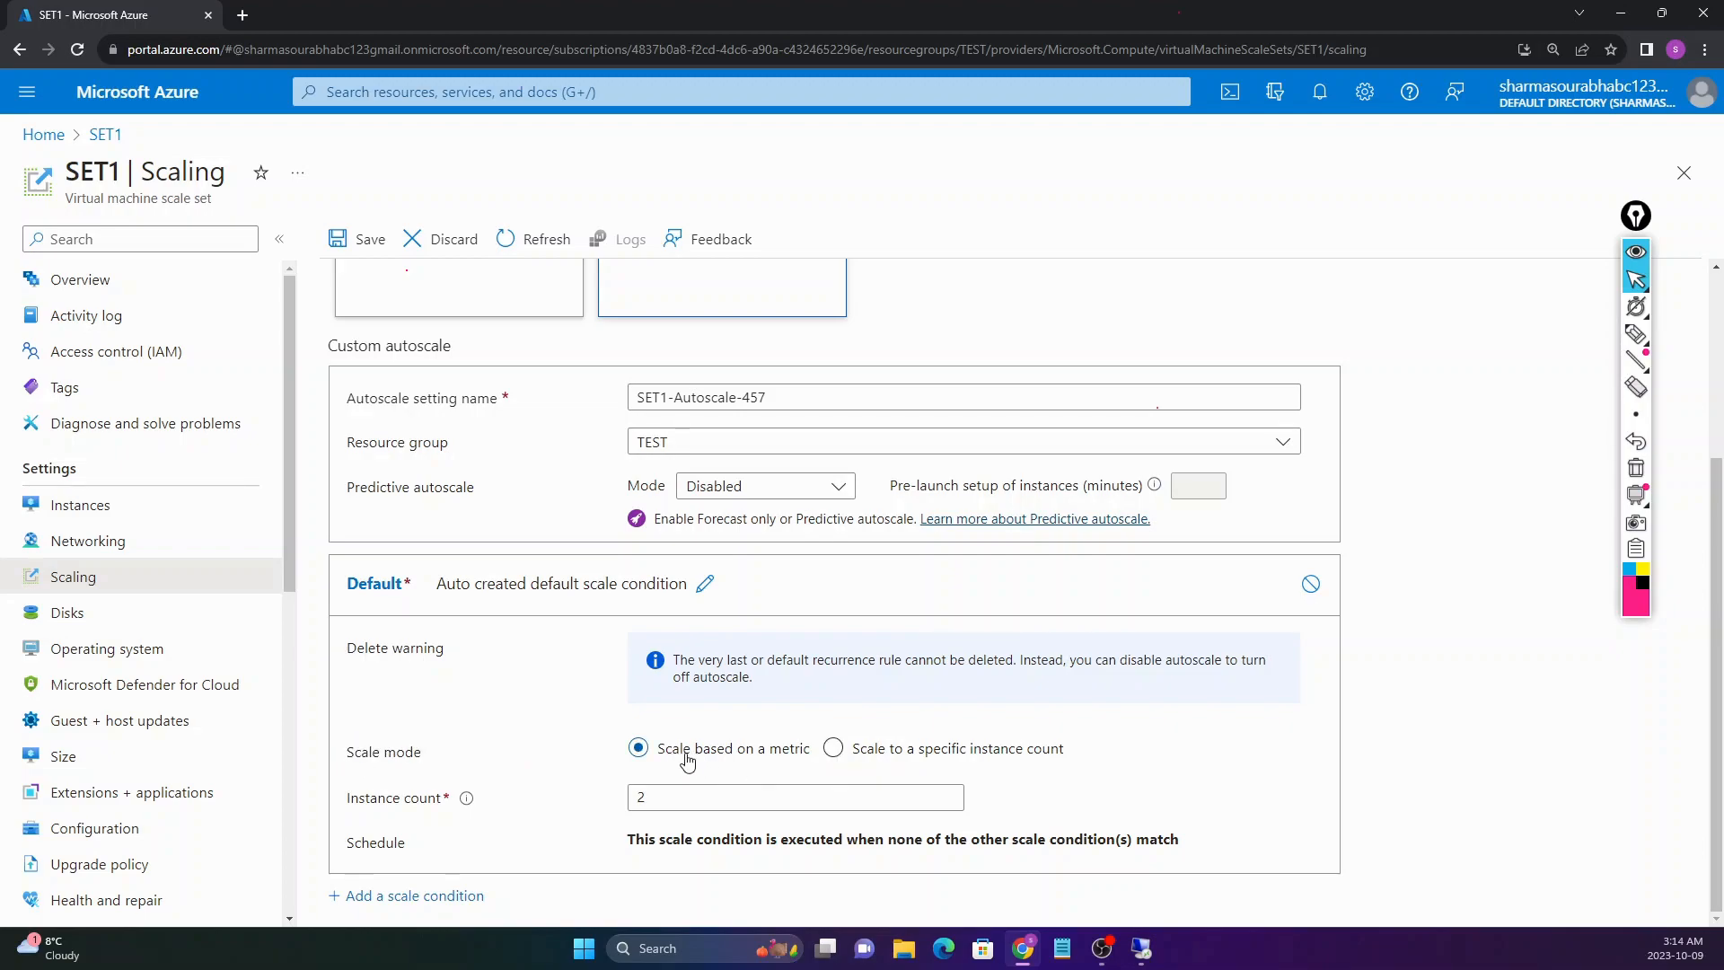
scroll(564, 719, "down", 2)
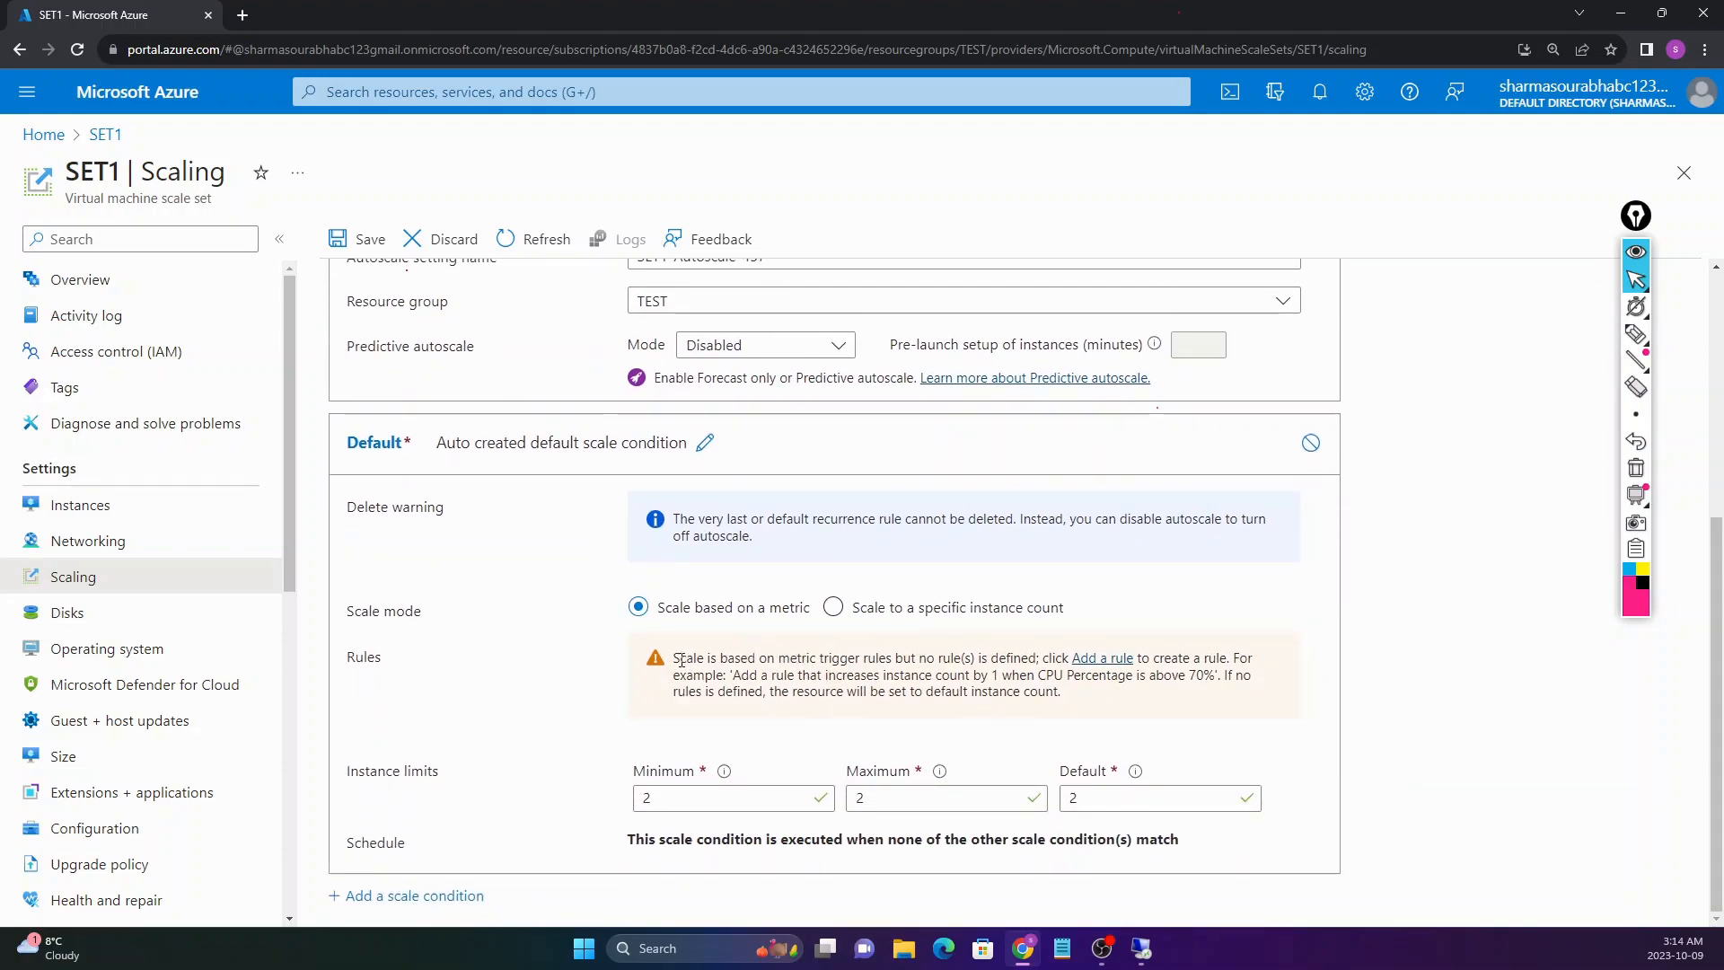
left_click_drag(349, 665, 391, 665)
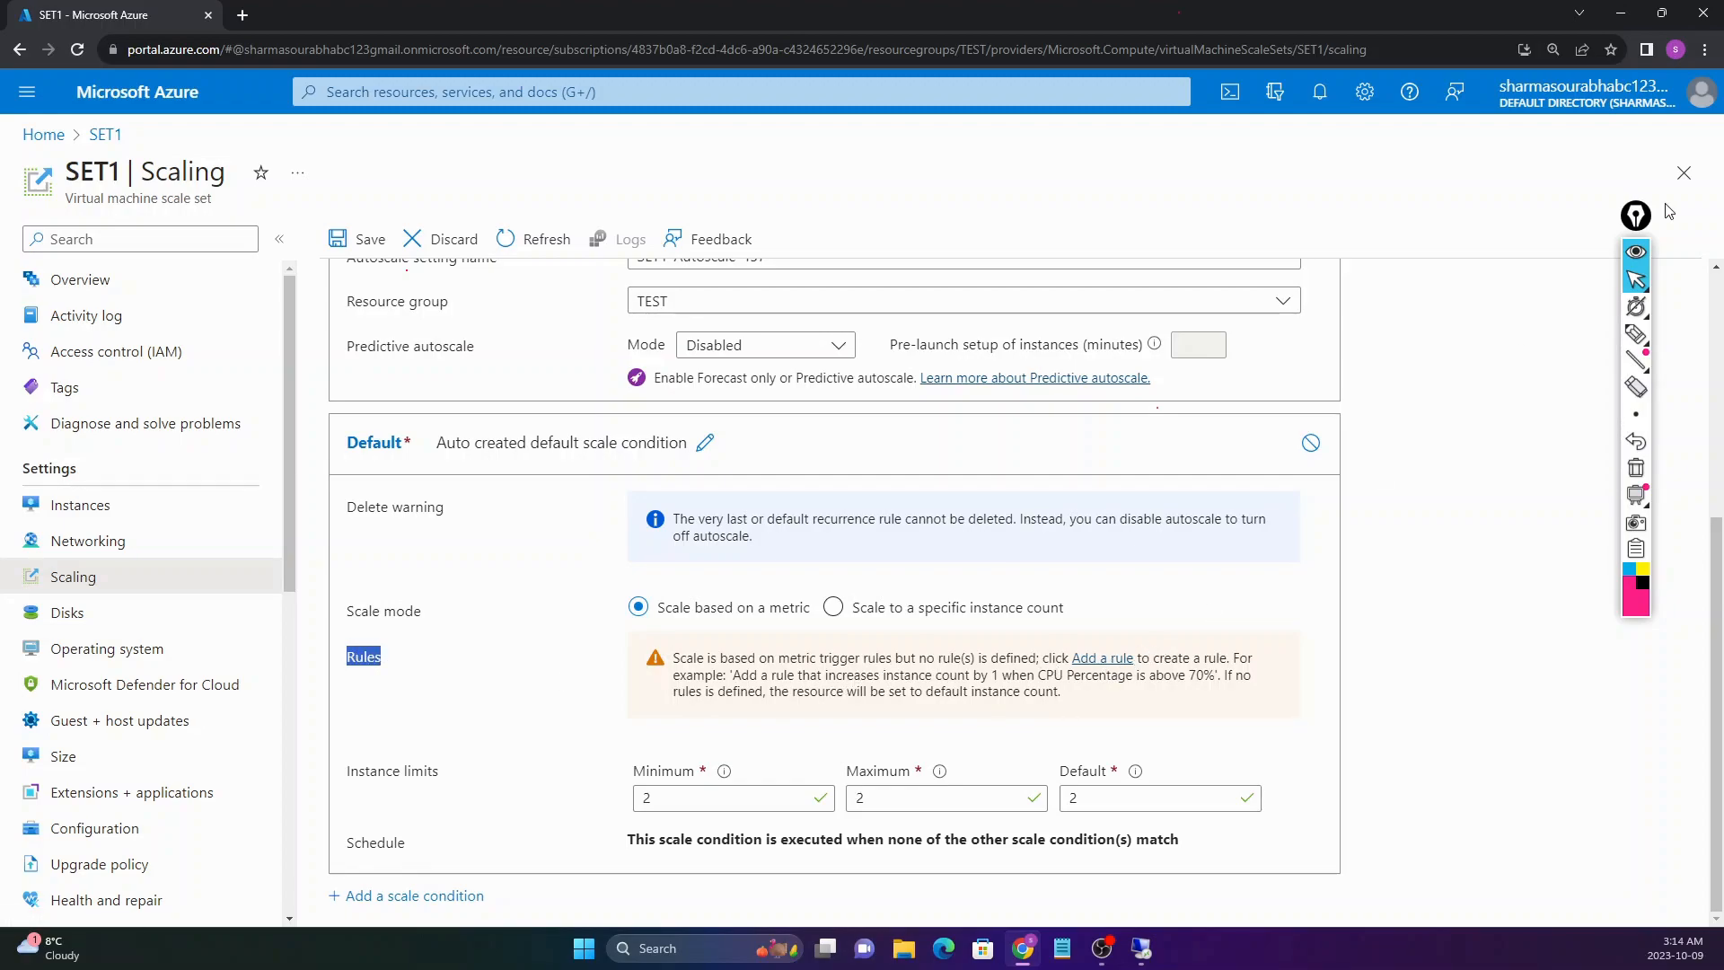
mouse_move(1641, 229)
left_mouse_down()
mouse_move(1657, 656)
mouse_move(1685, 730)
left_mouse_up()
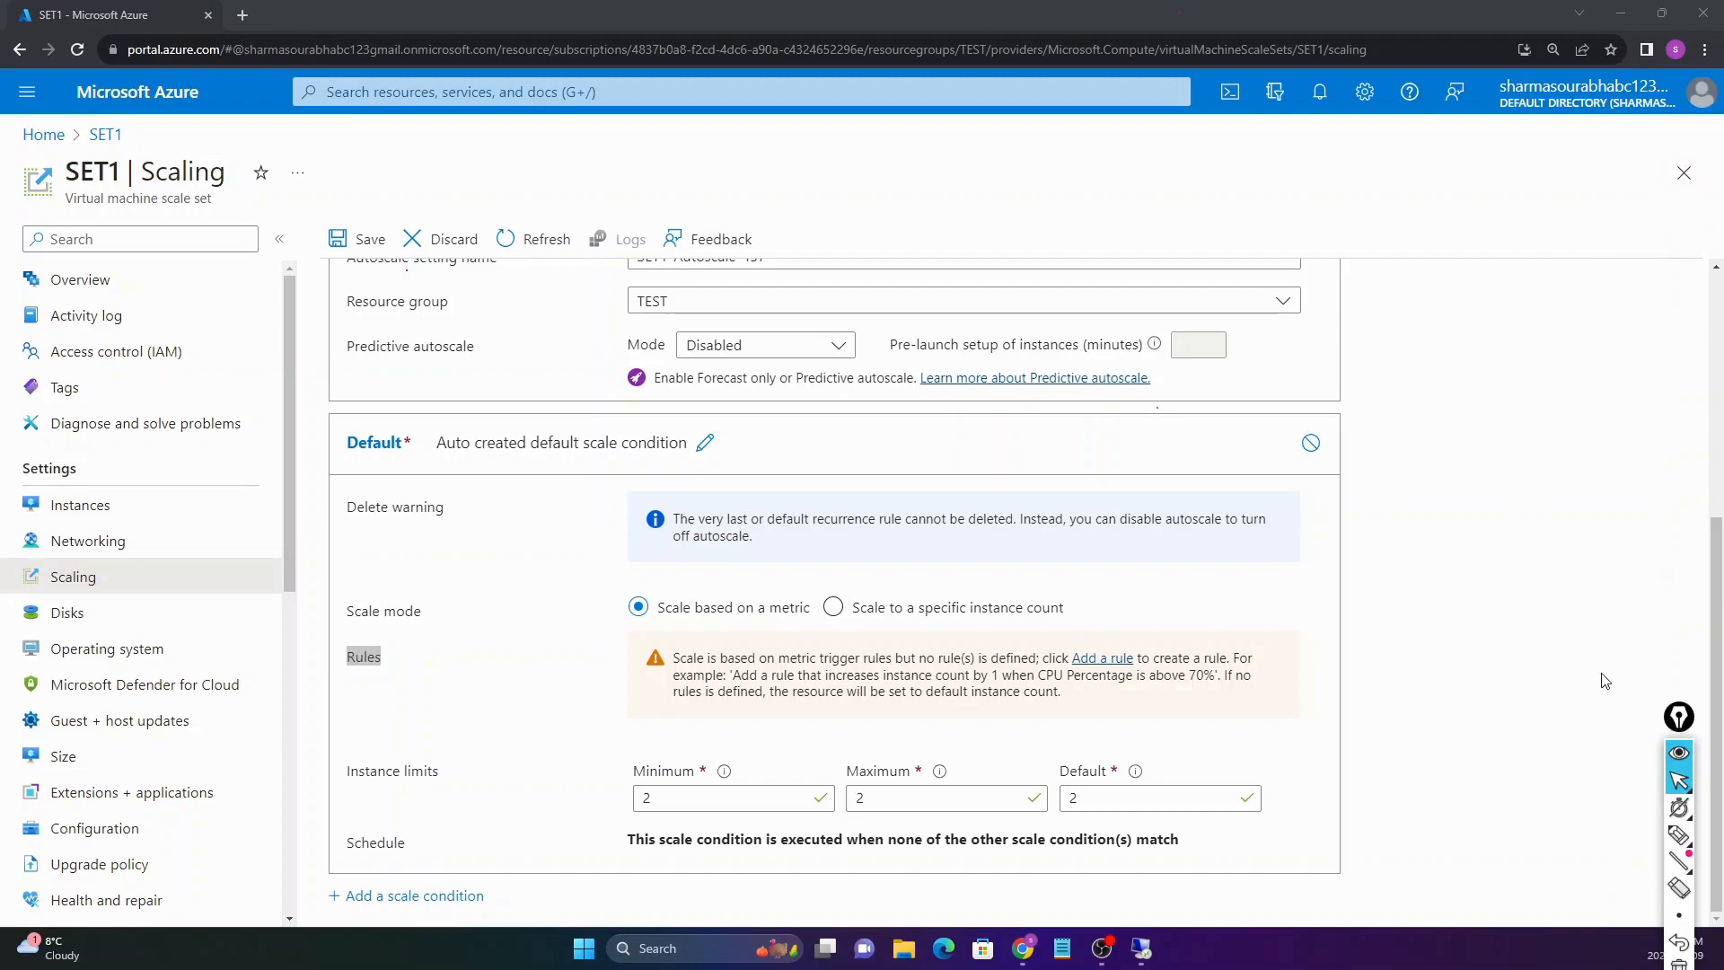
Step: Add a new scale rule to the default condition and expand its Metric source list
left_click(1101, 660)
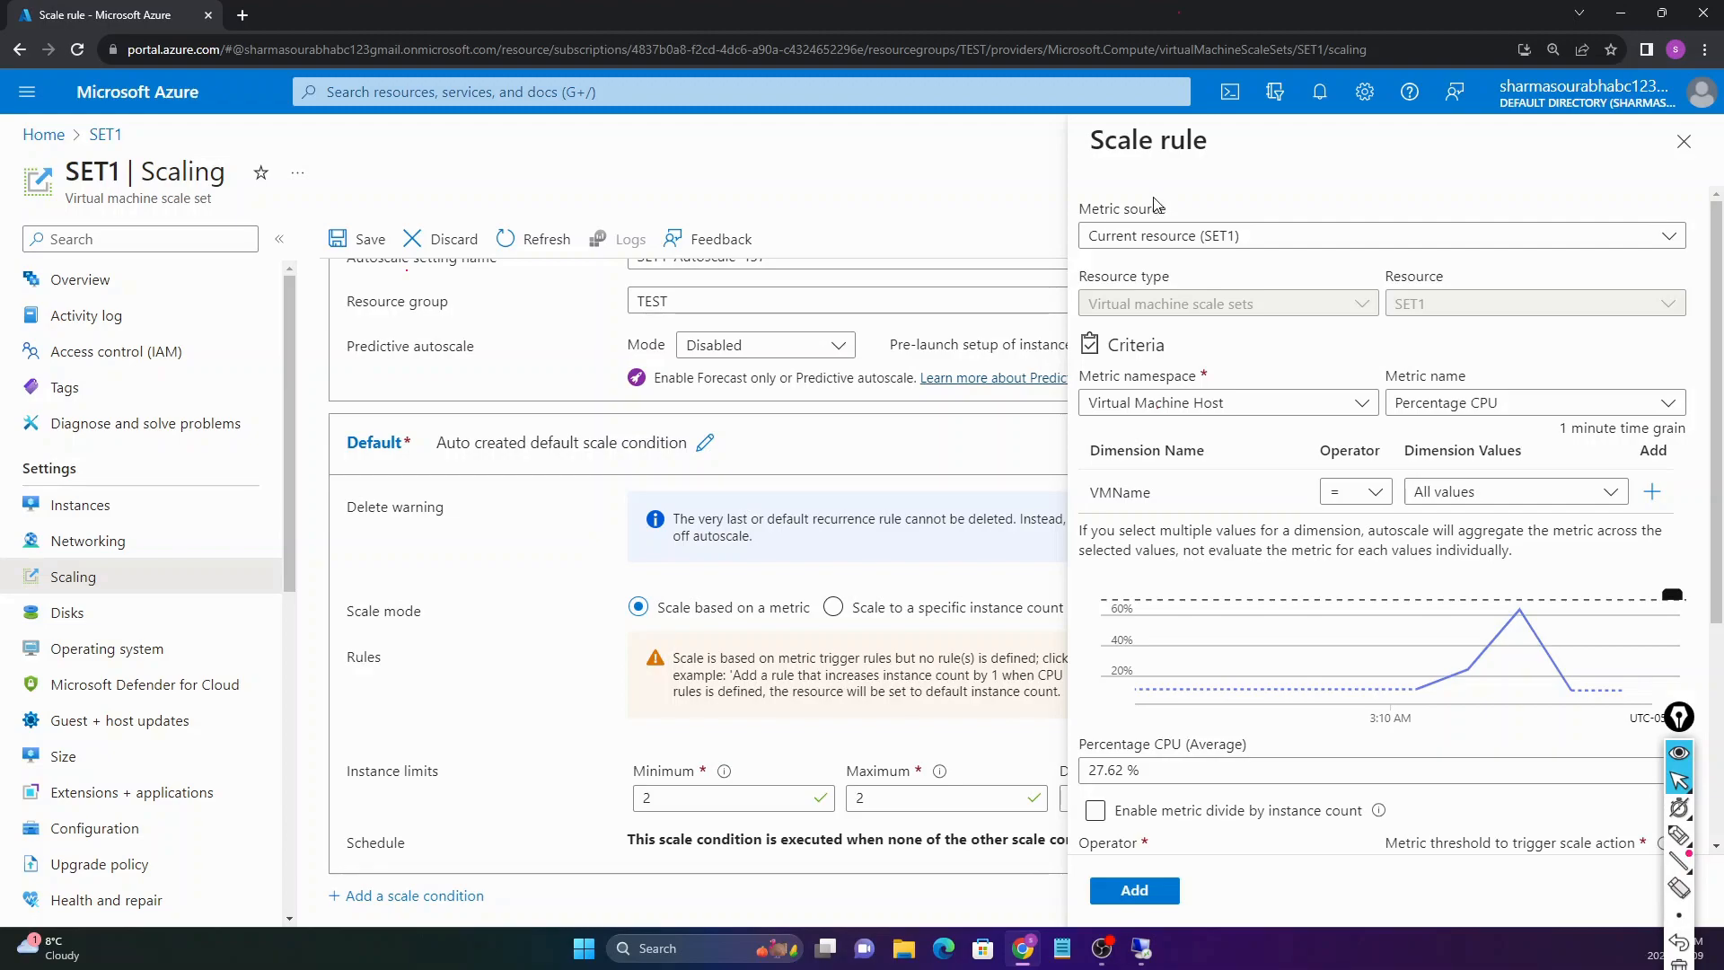
left_click(1165, 236)
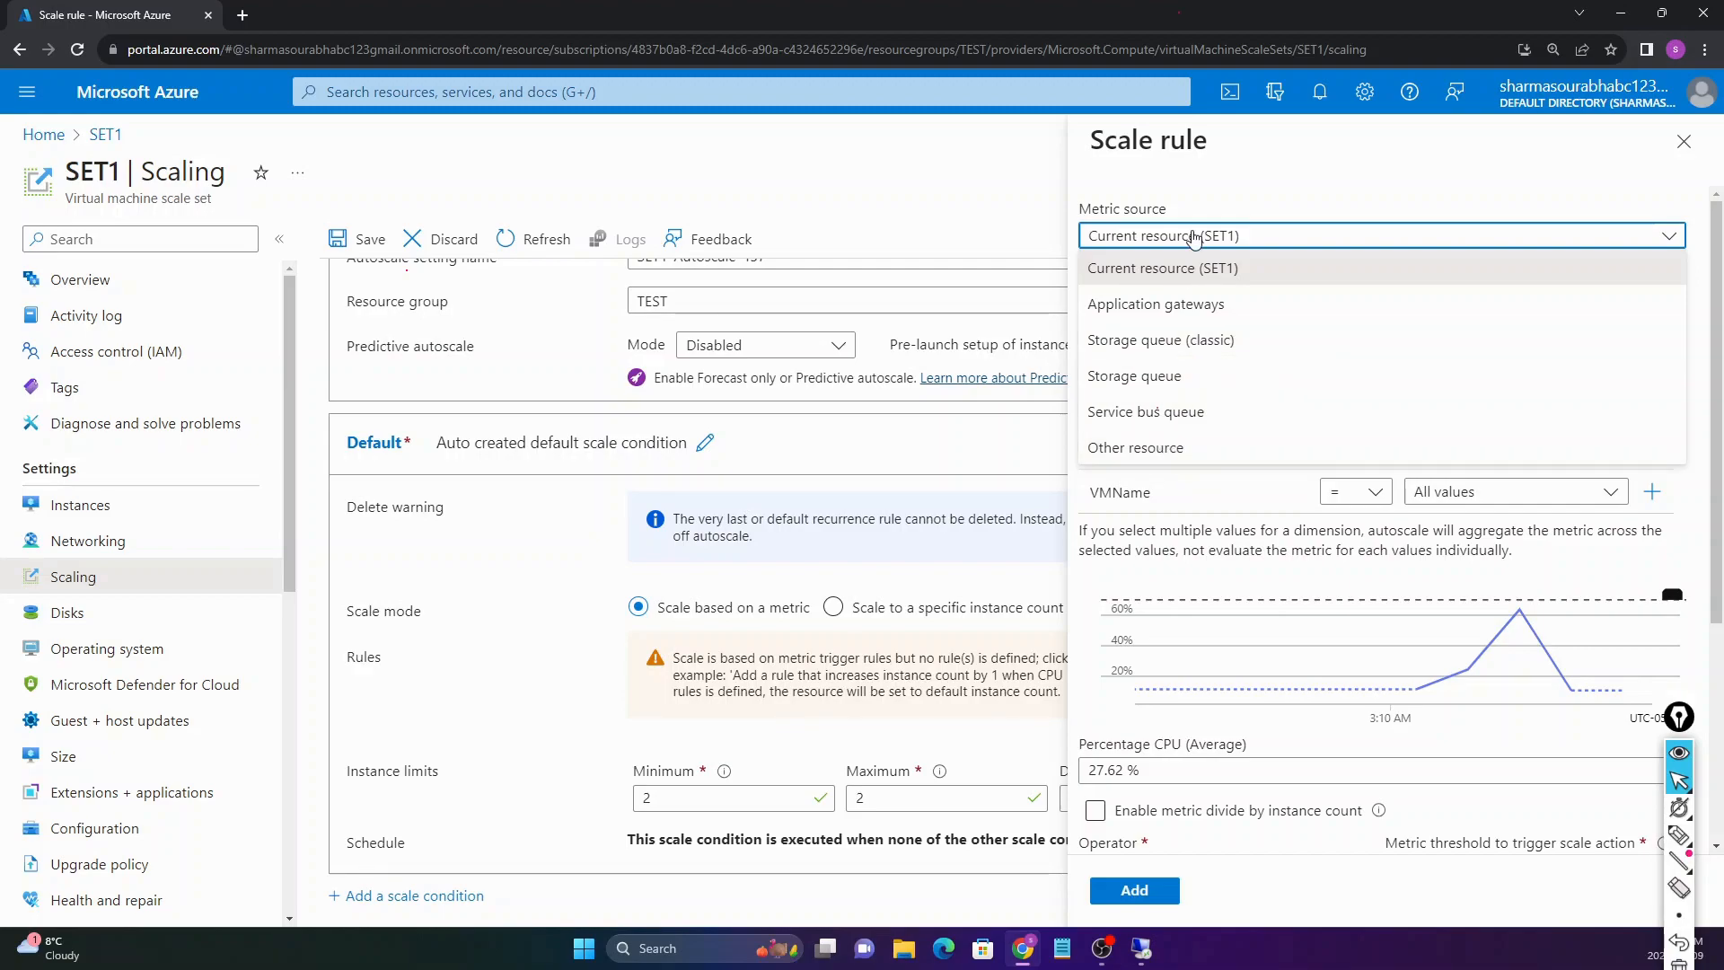
Step: Set the rule to measure Percentage CPU from Virtual Machine Host on SET1, with a Greater than 70 threshold
left_click(1144, 280)
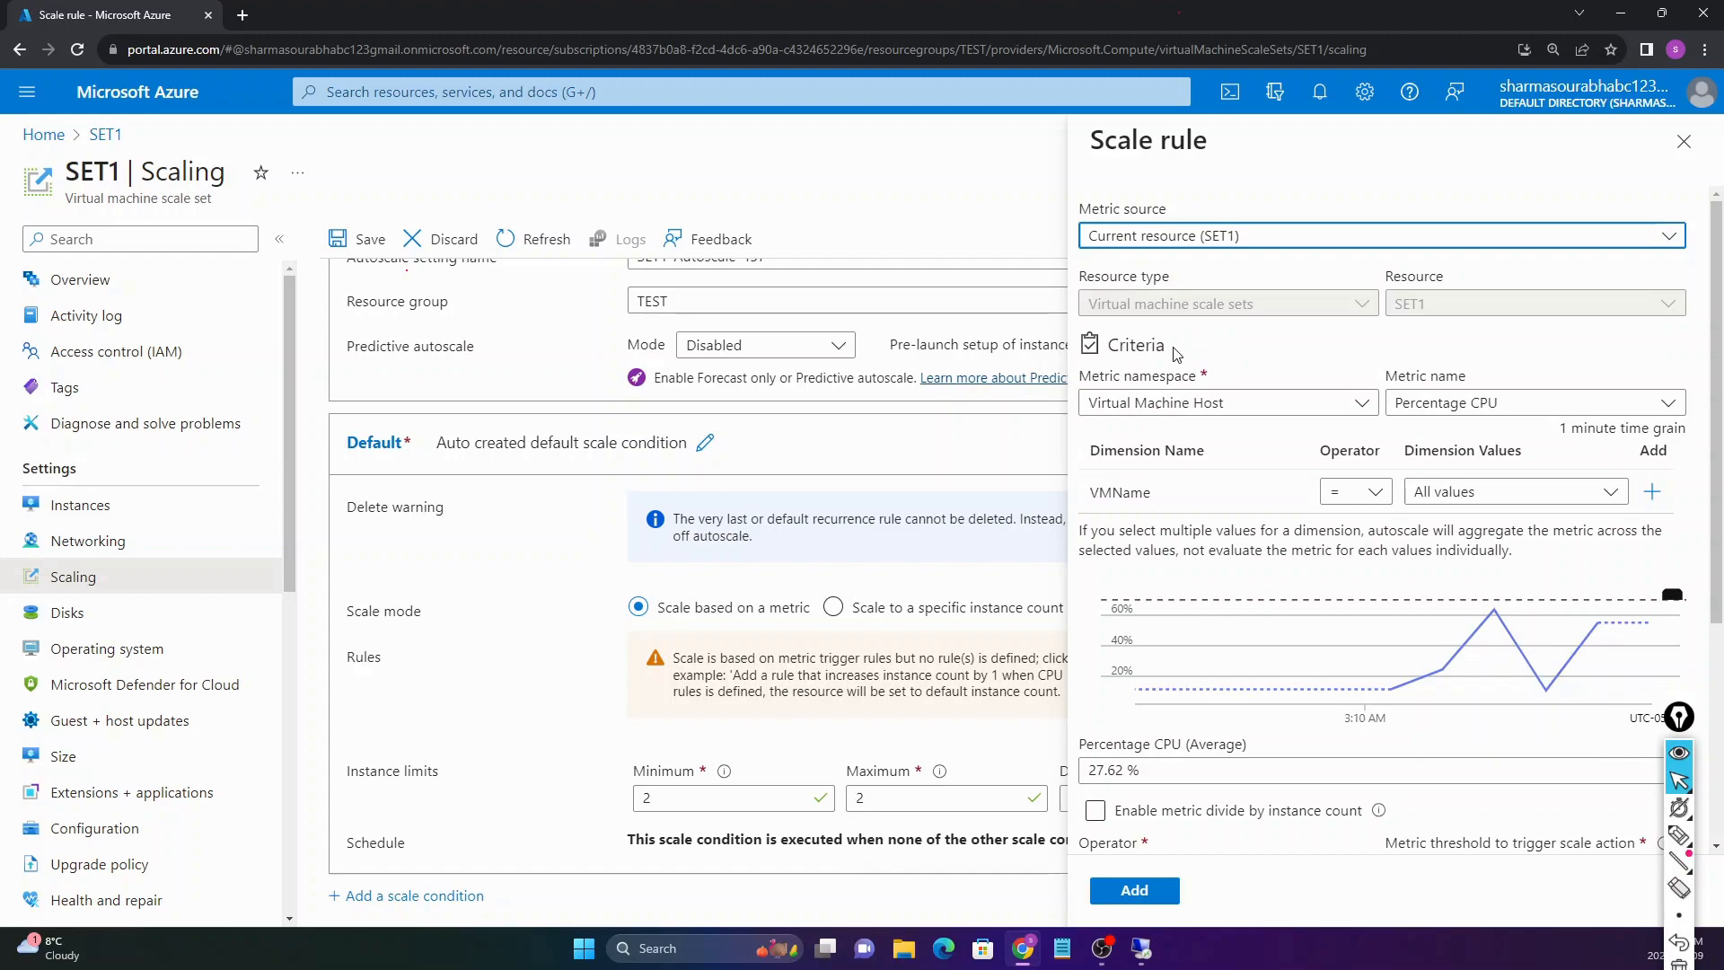
scroll(1147, 406, "down", 1)
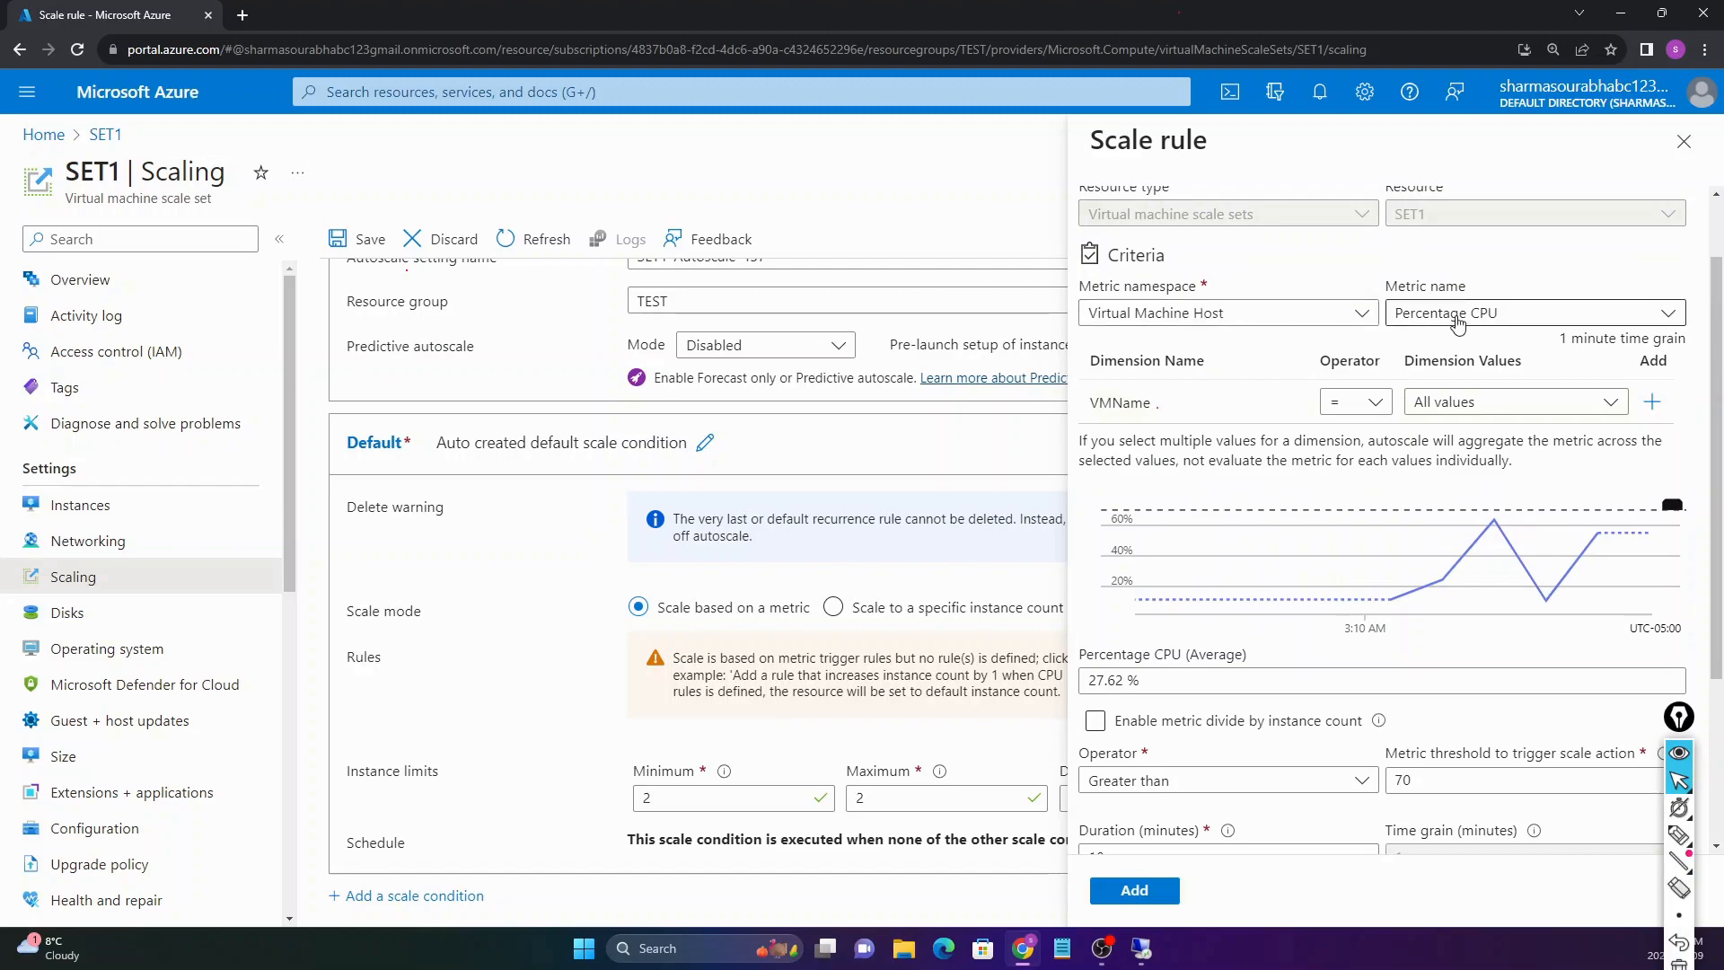
left_click(1327, 322)
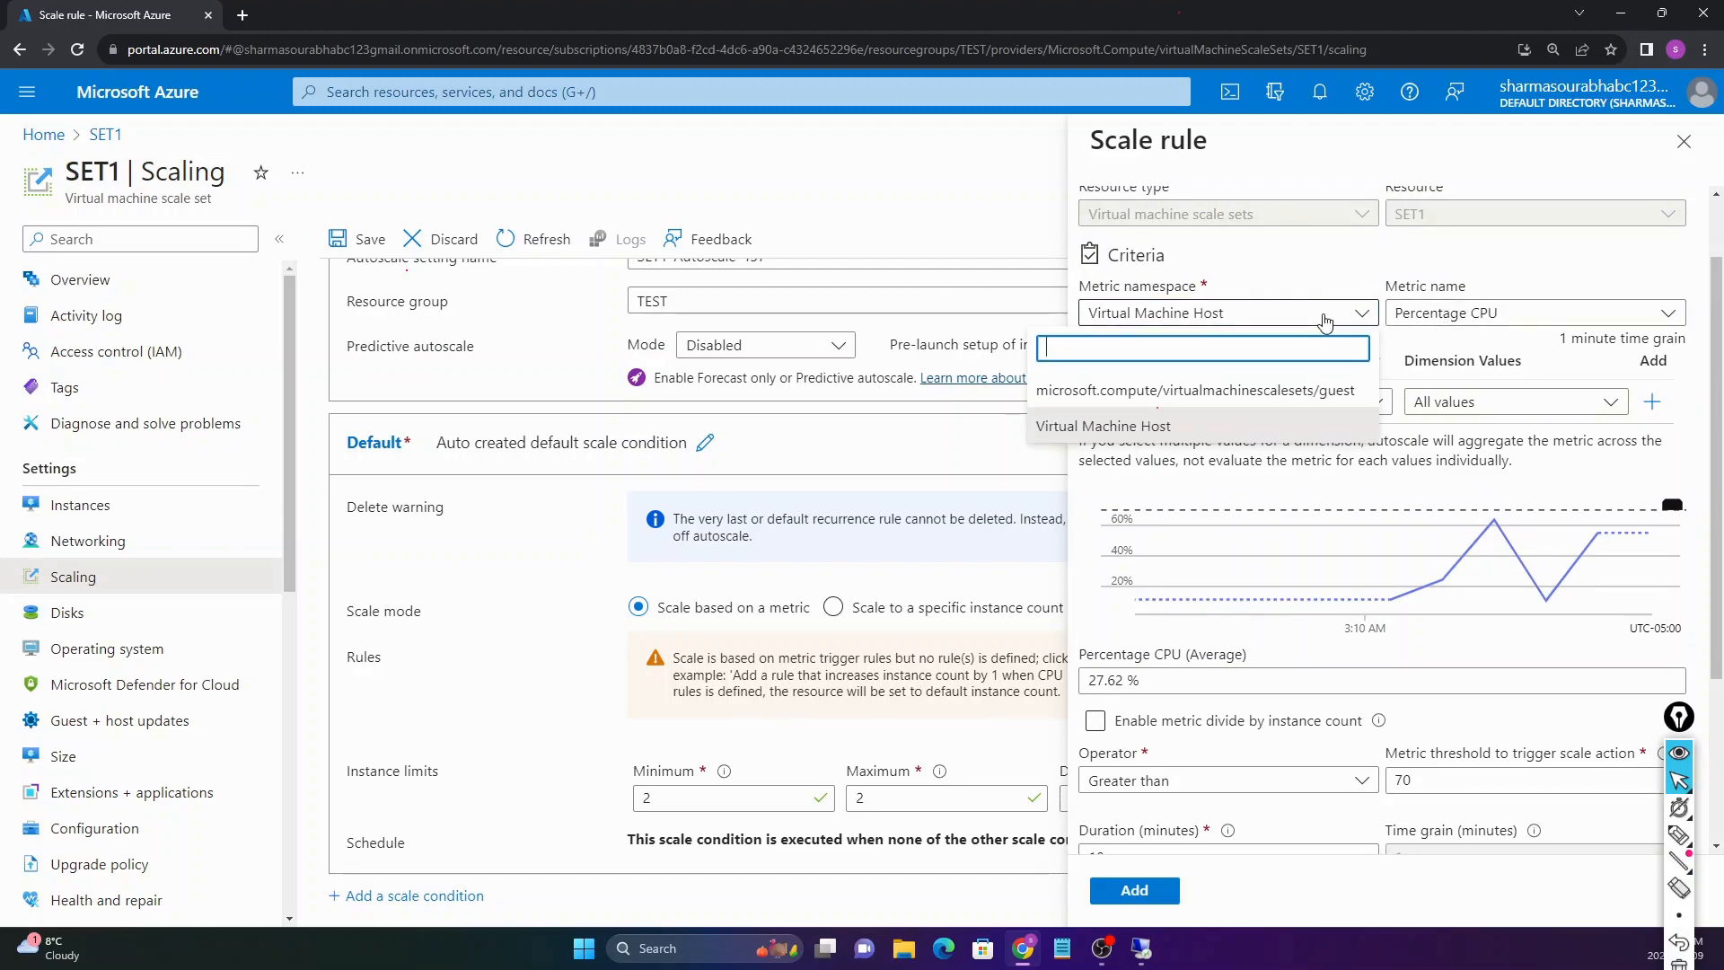
left_click(1113, 425)
left_click(1437, 316)
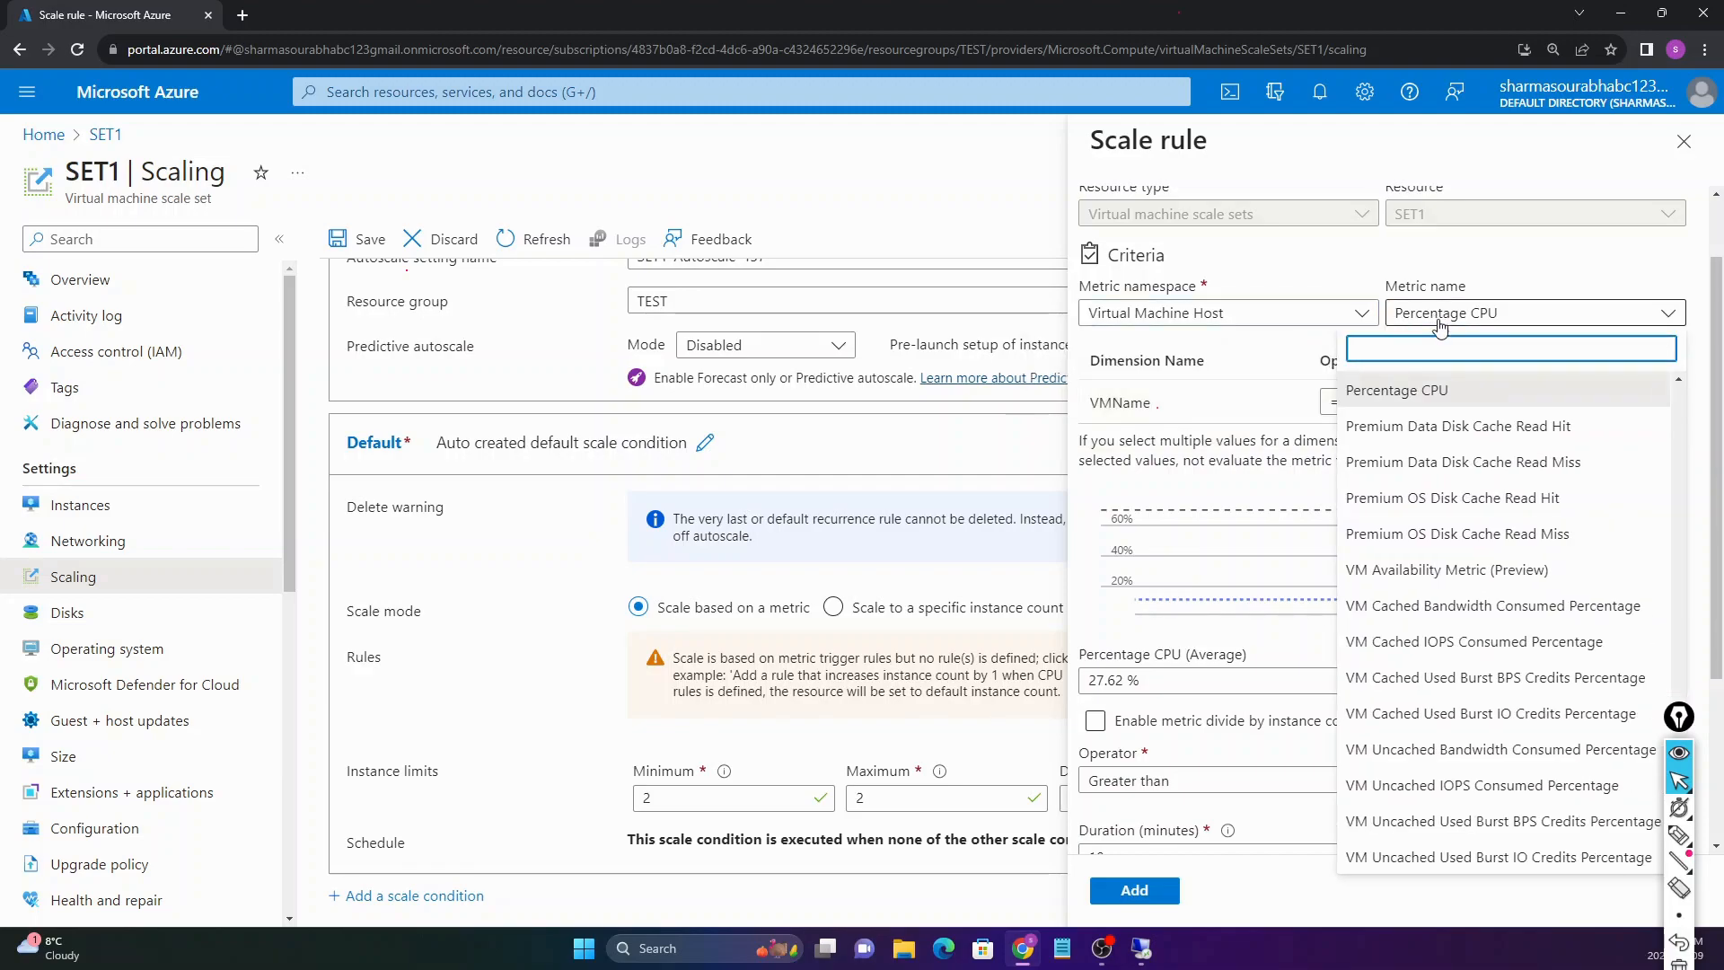
left_click(1329, 273)
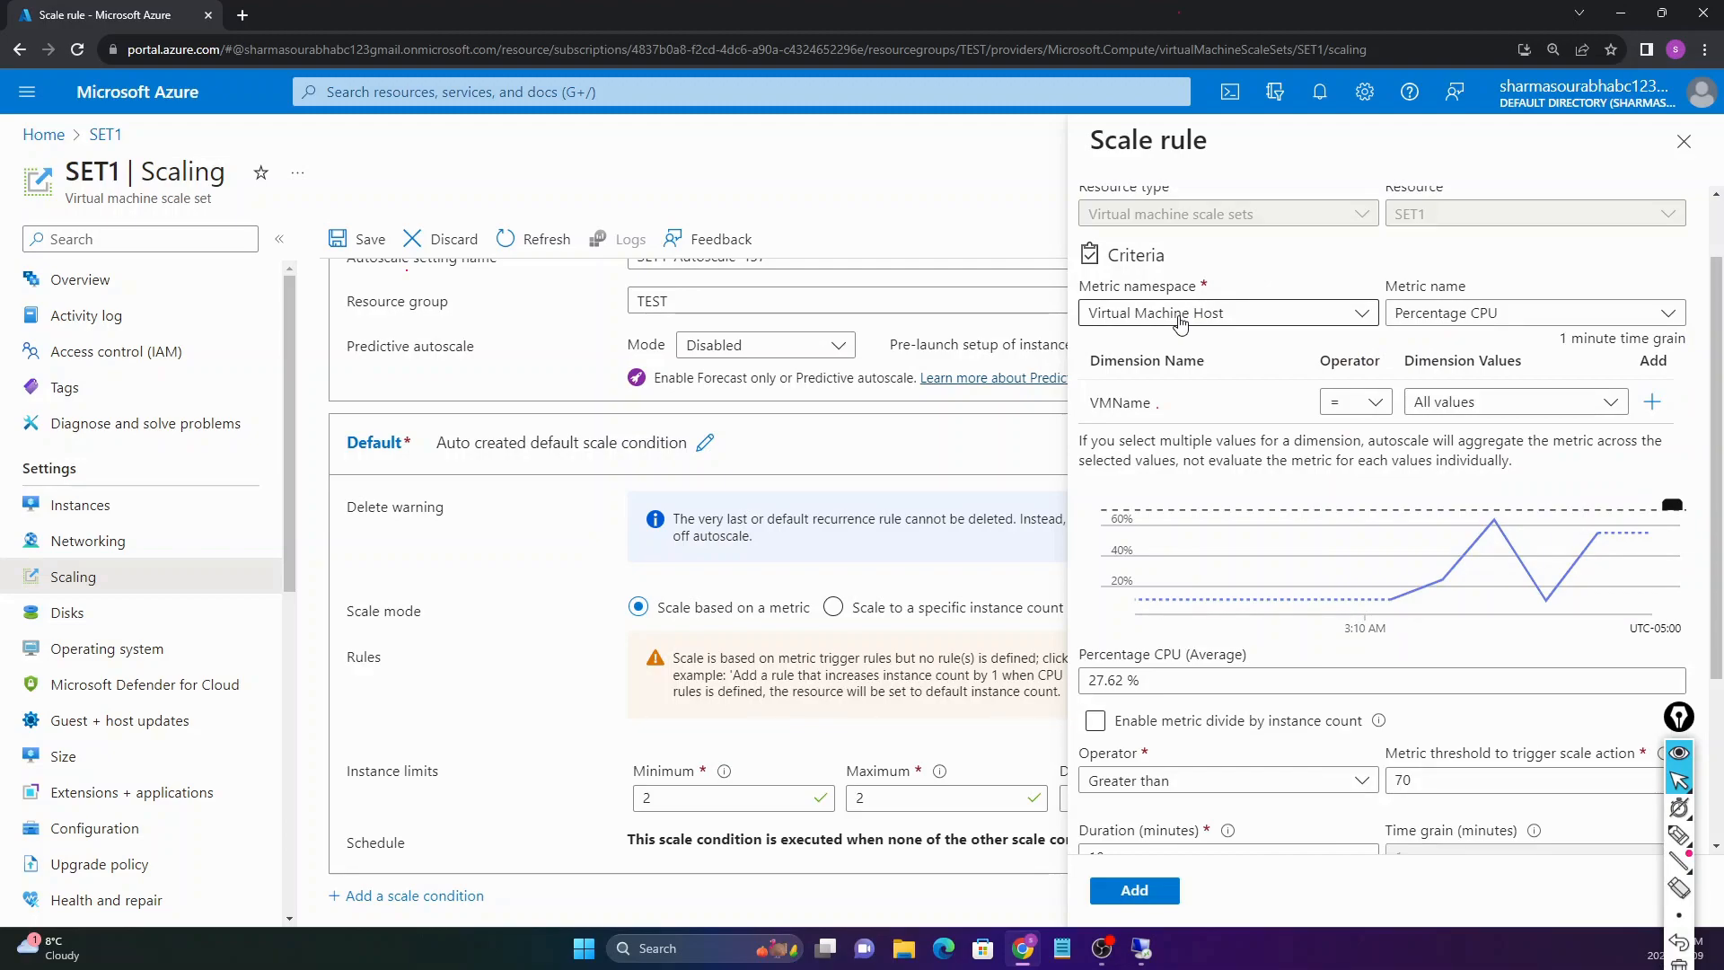
left_click(1447, 316)
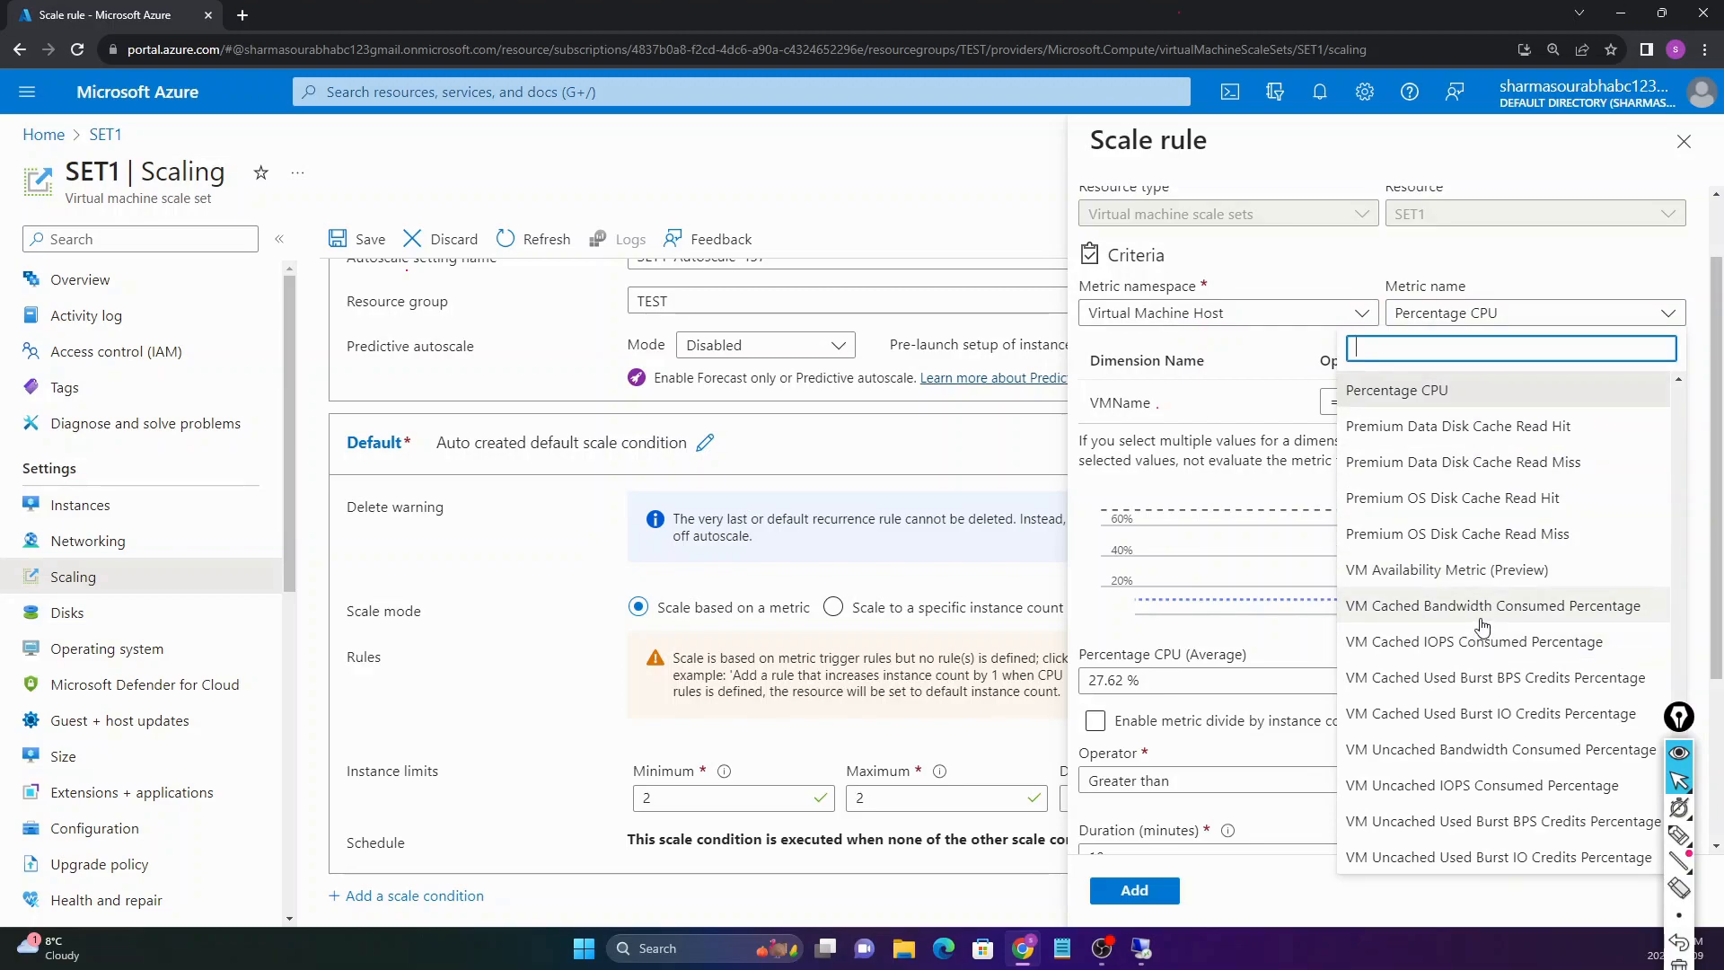
left_click(1331, 266)
left_click(1158, 320)
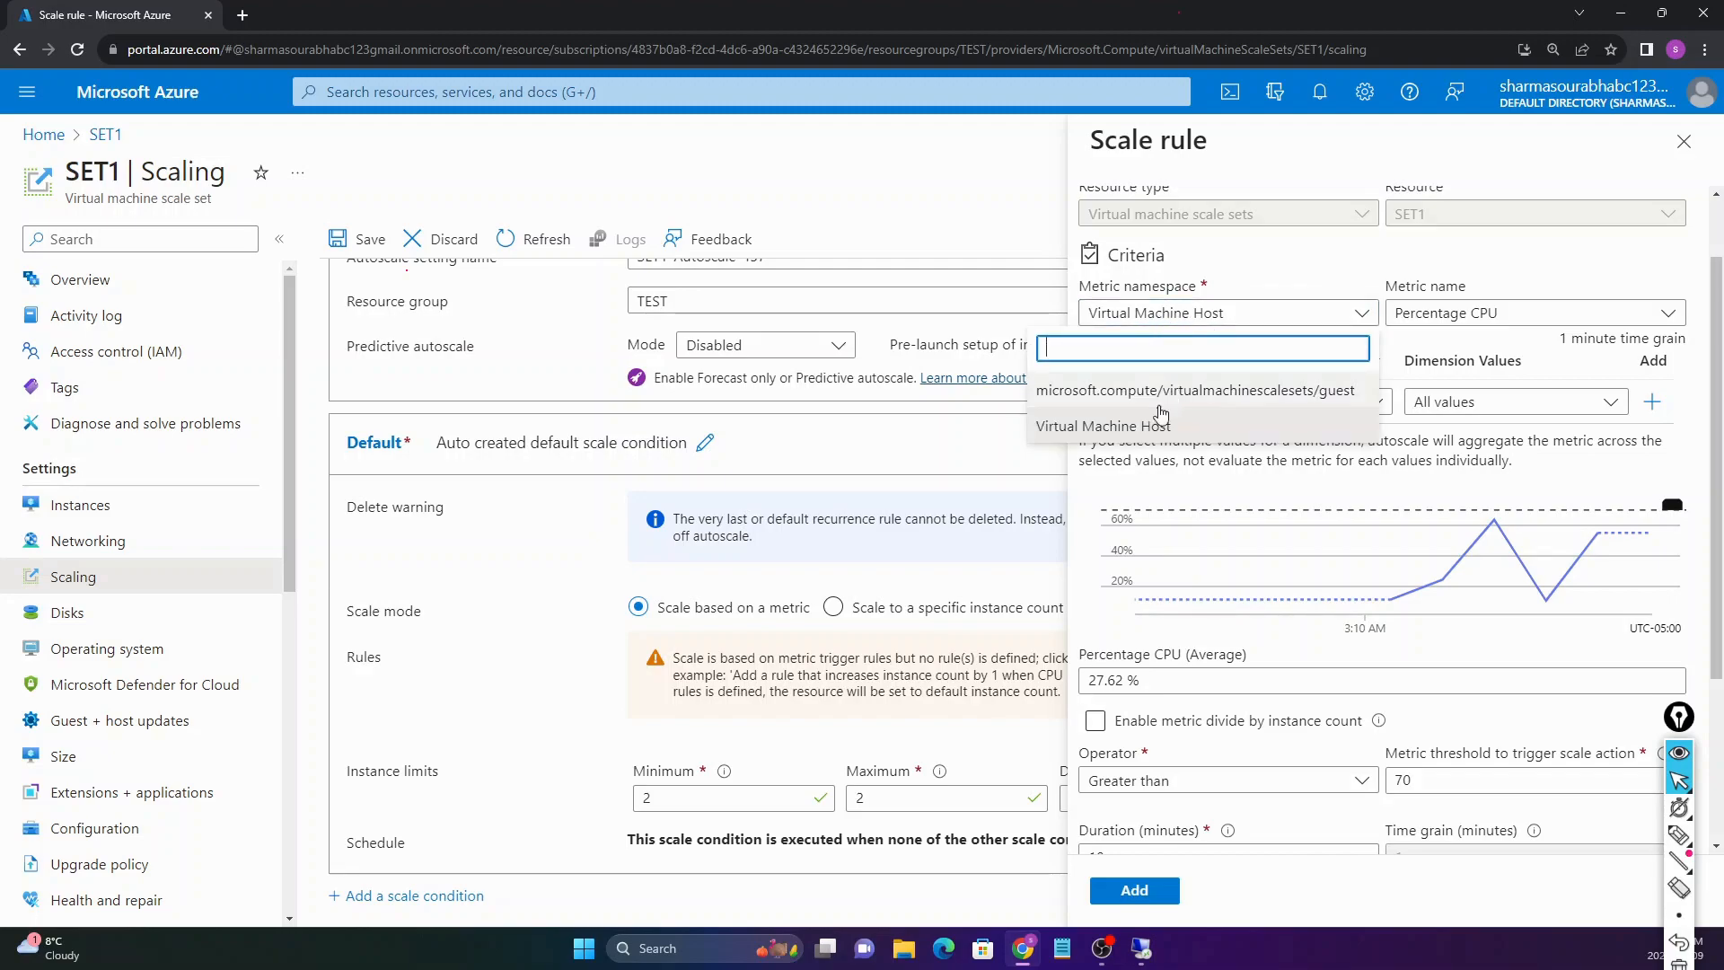
left_click(1154, 425)
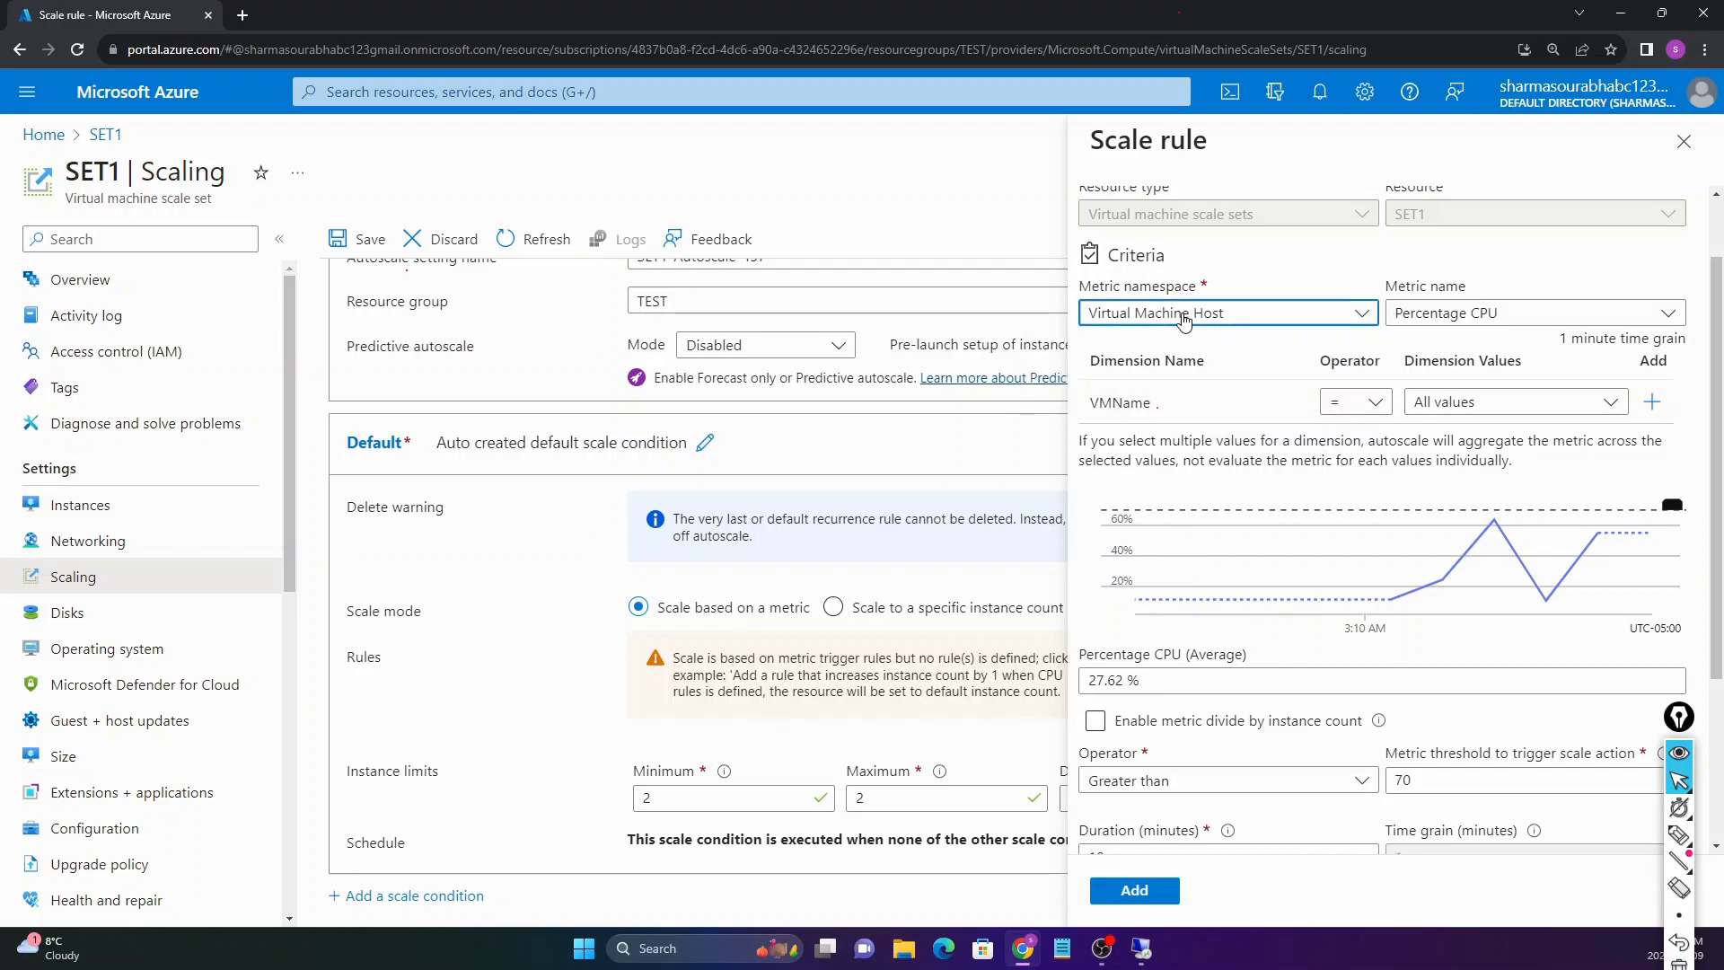
left_click(1473, 313)
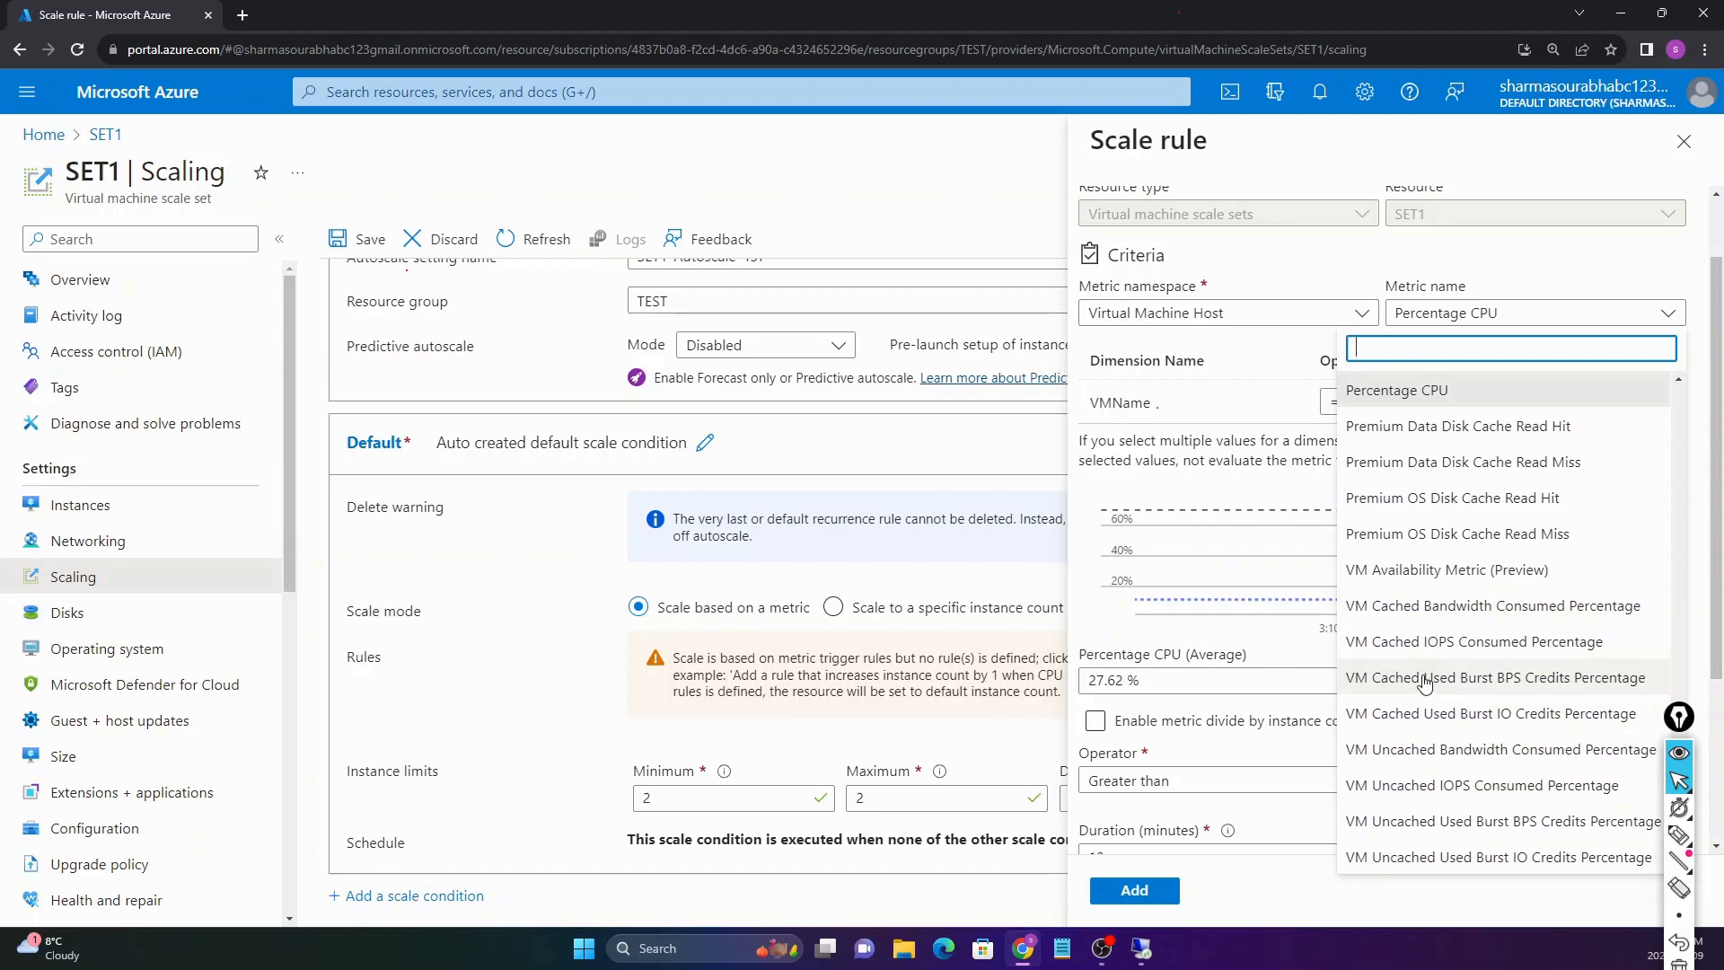
left_click(1429, 393)
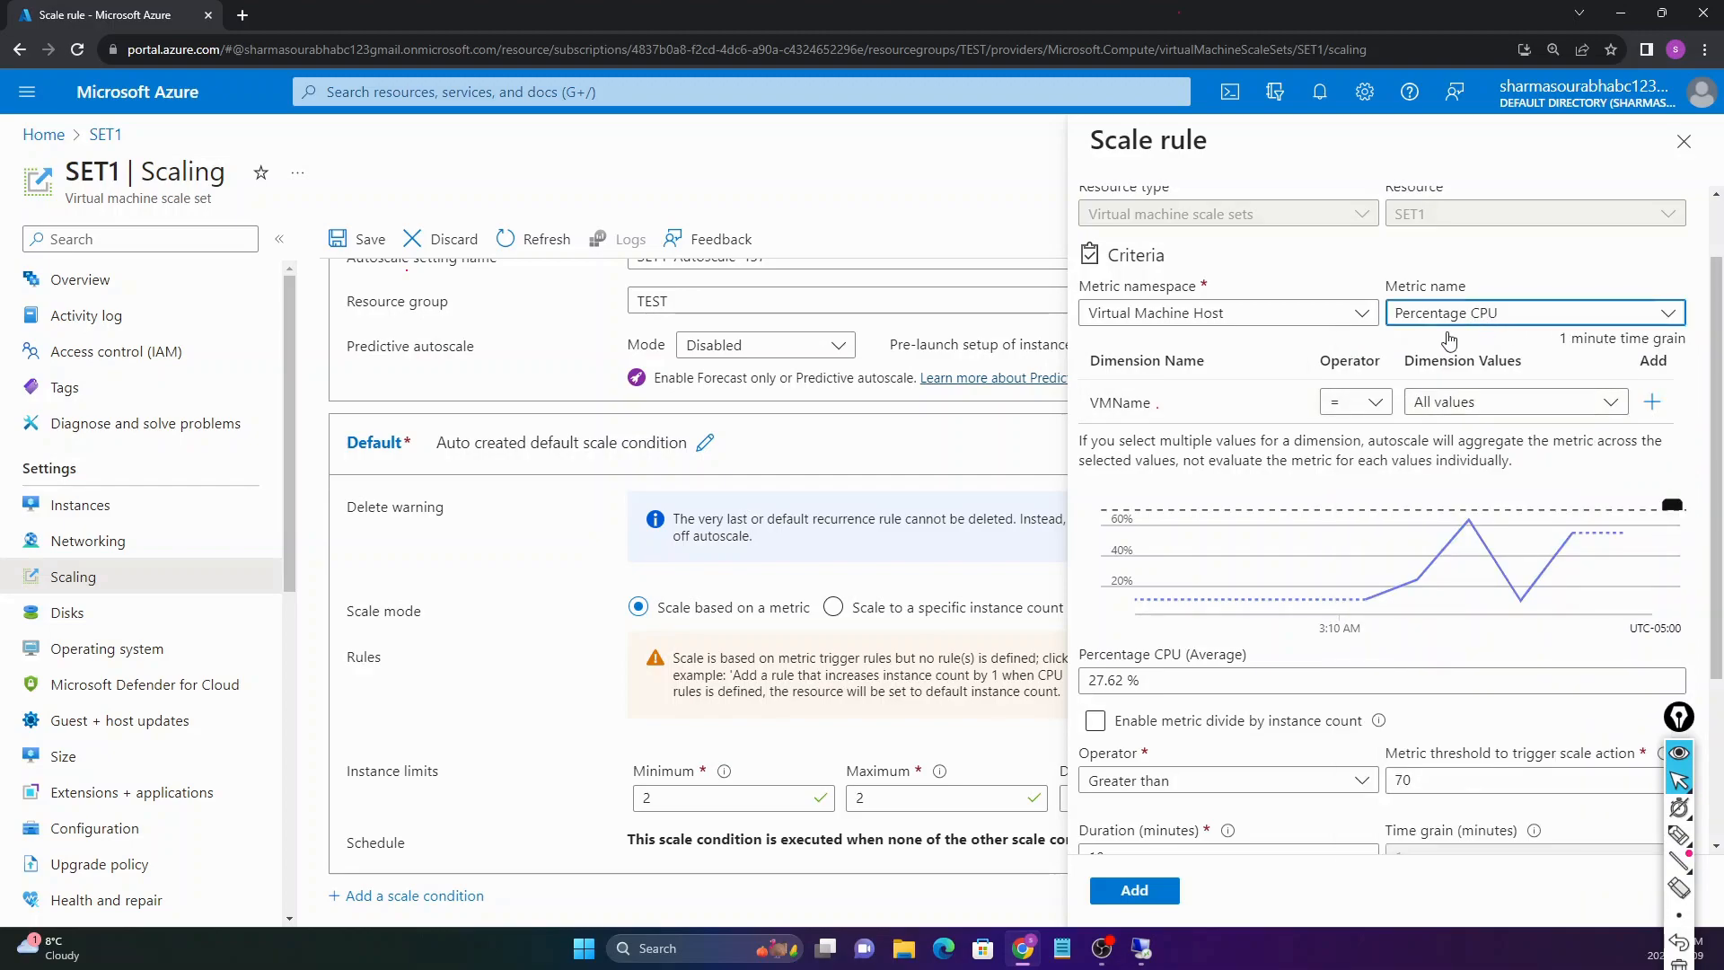
scroll(1158, 410, "down", 1)
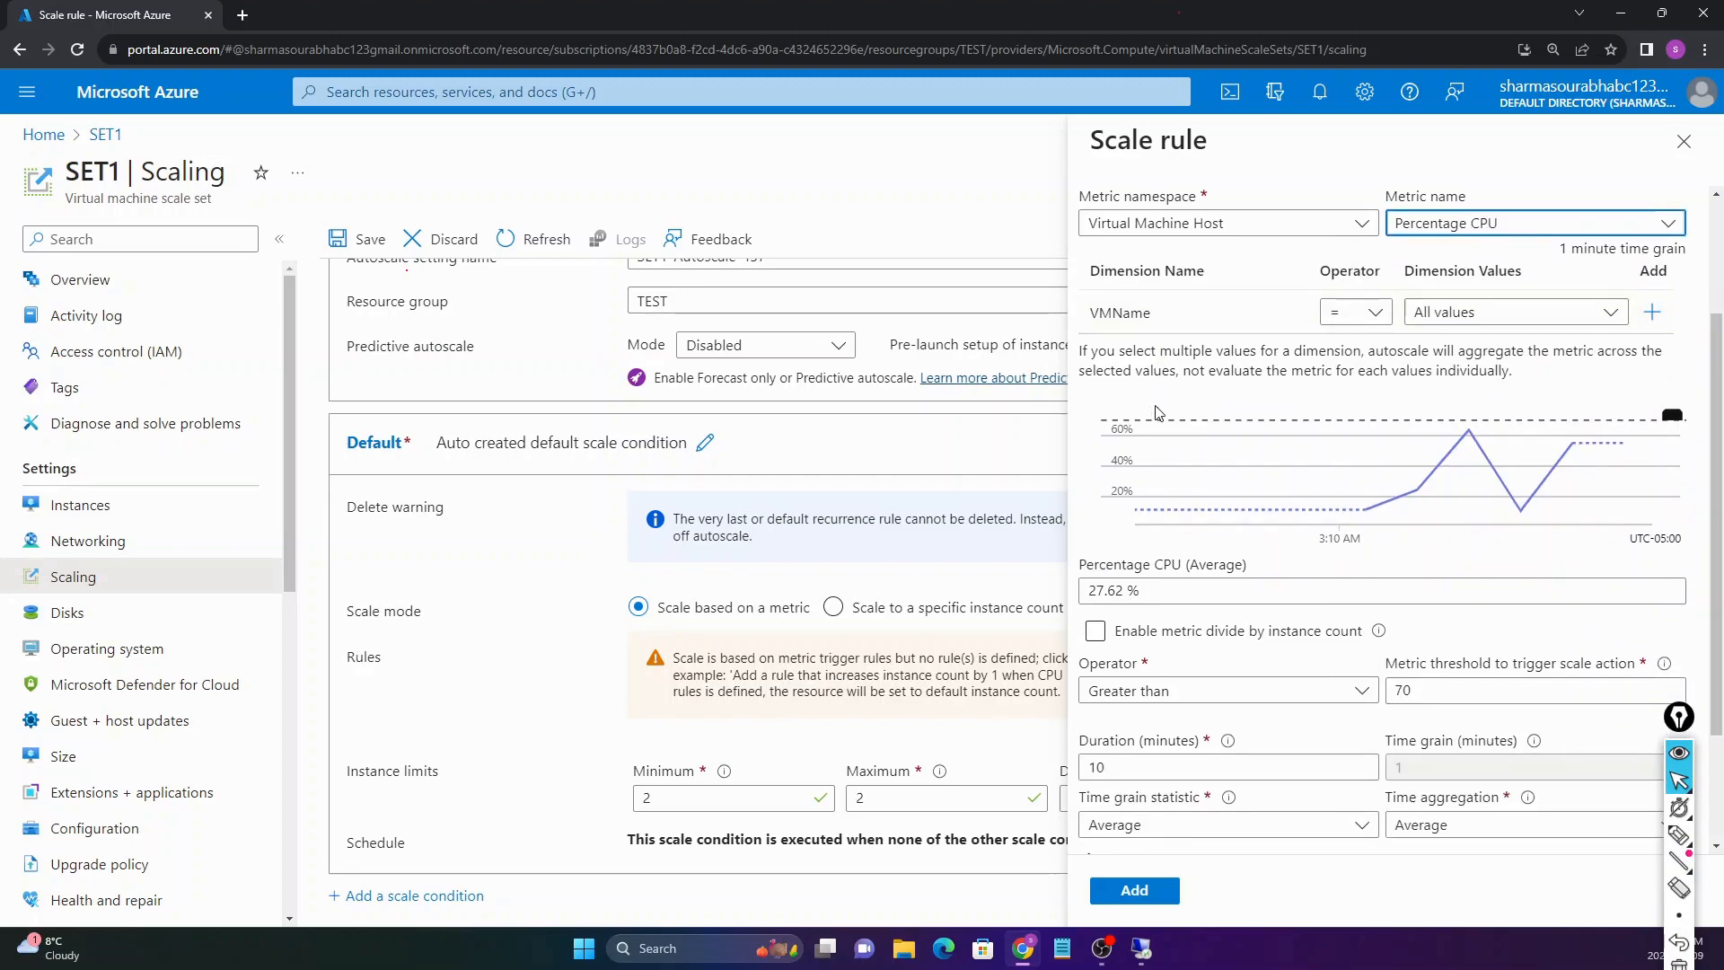
scroll(1172, 617, "down", 1)
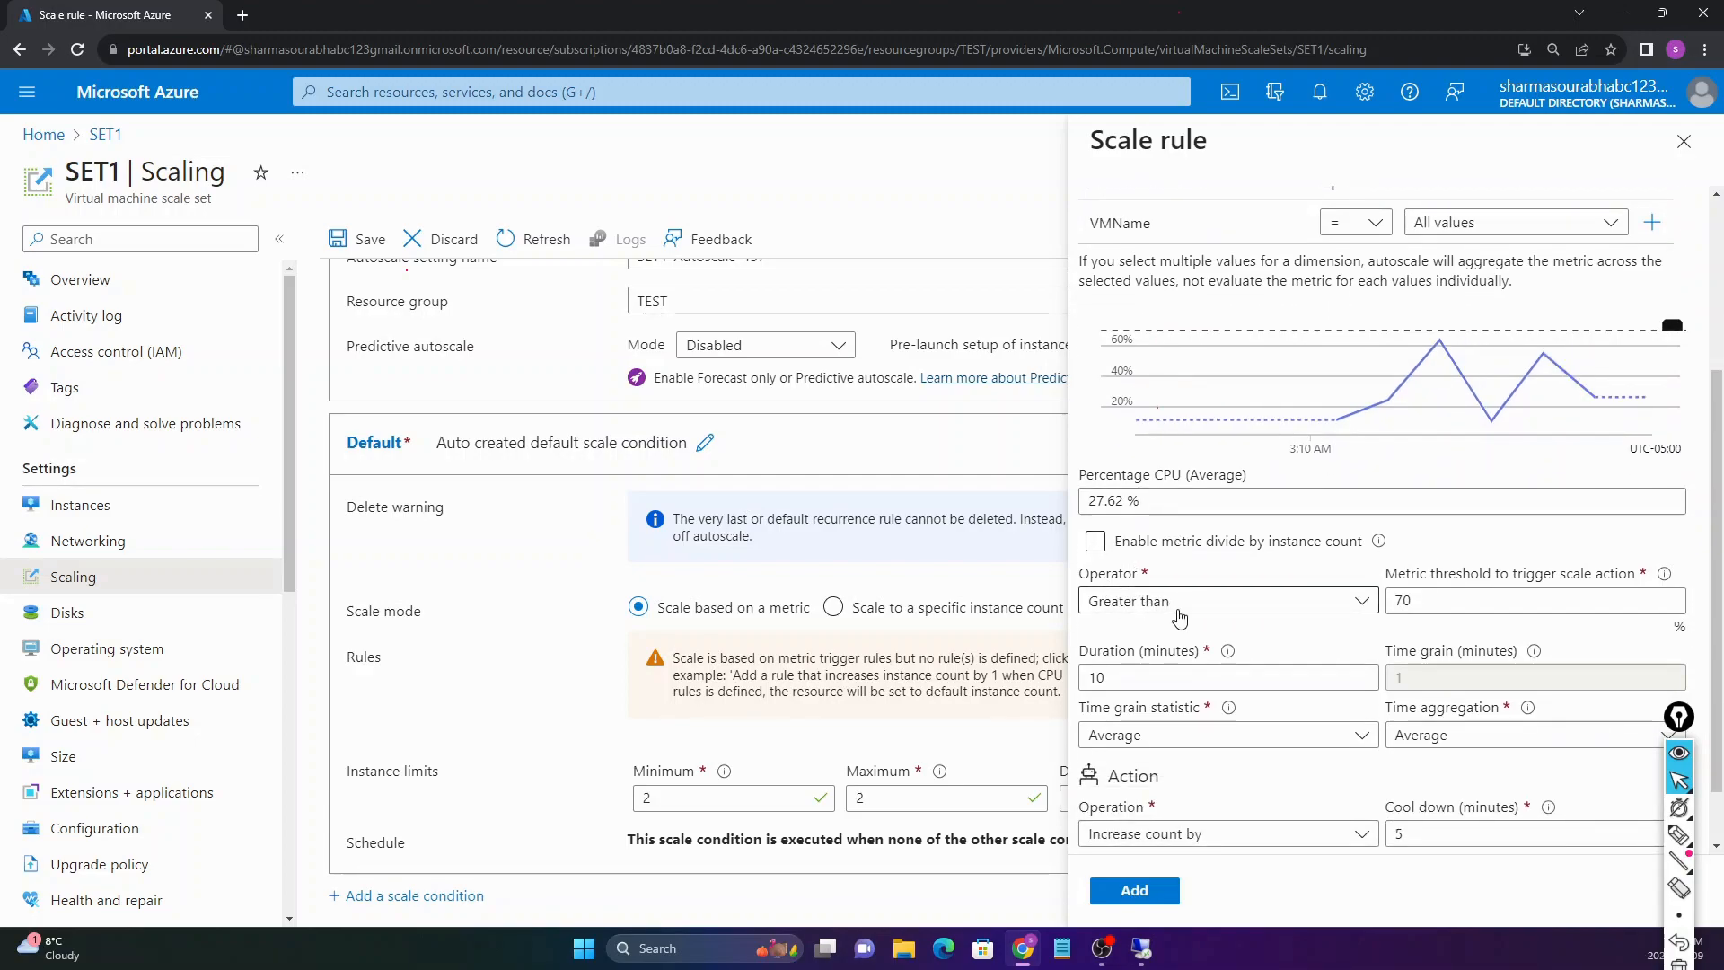
Step: Add the scale-out rule: average CPU greater than 70 over 10 minutes increases count by 1
left_click(1461, 606)
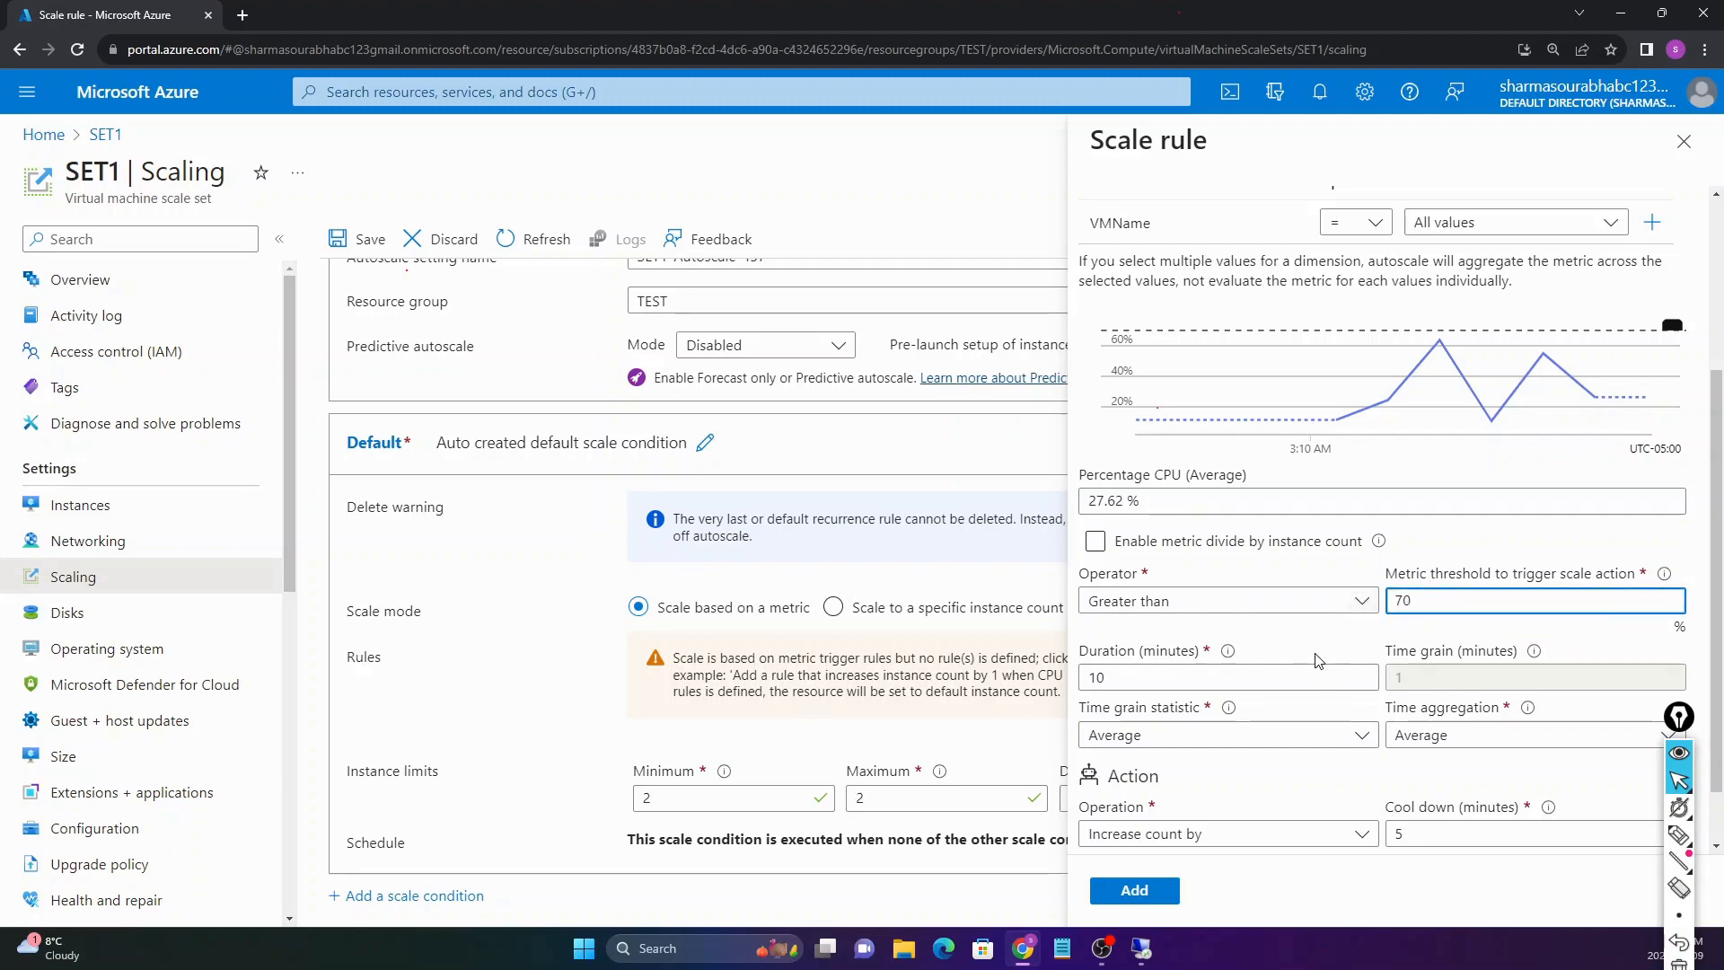
scroll(1309, 651, "down", 1)
left_click(1189, 608)
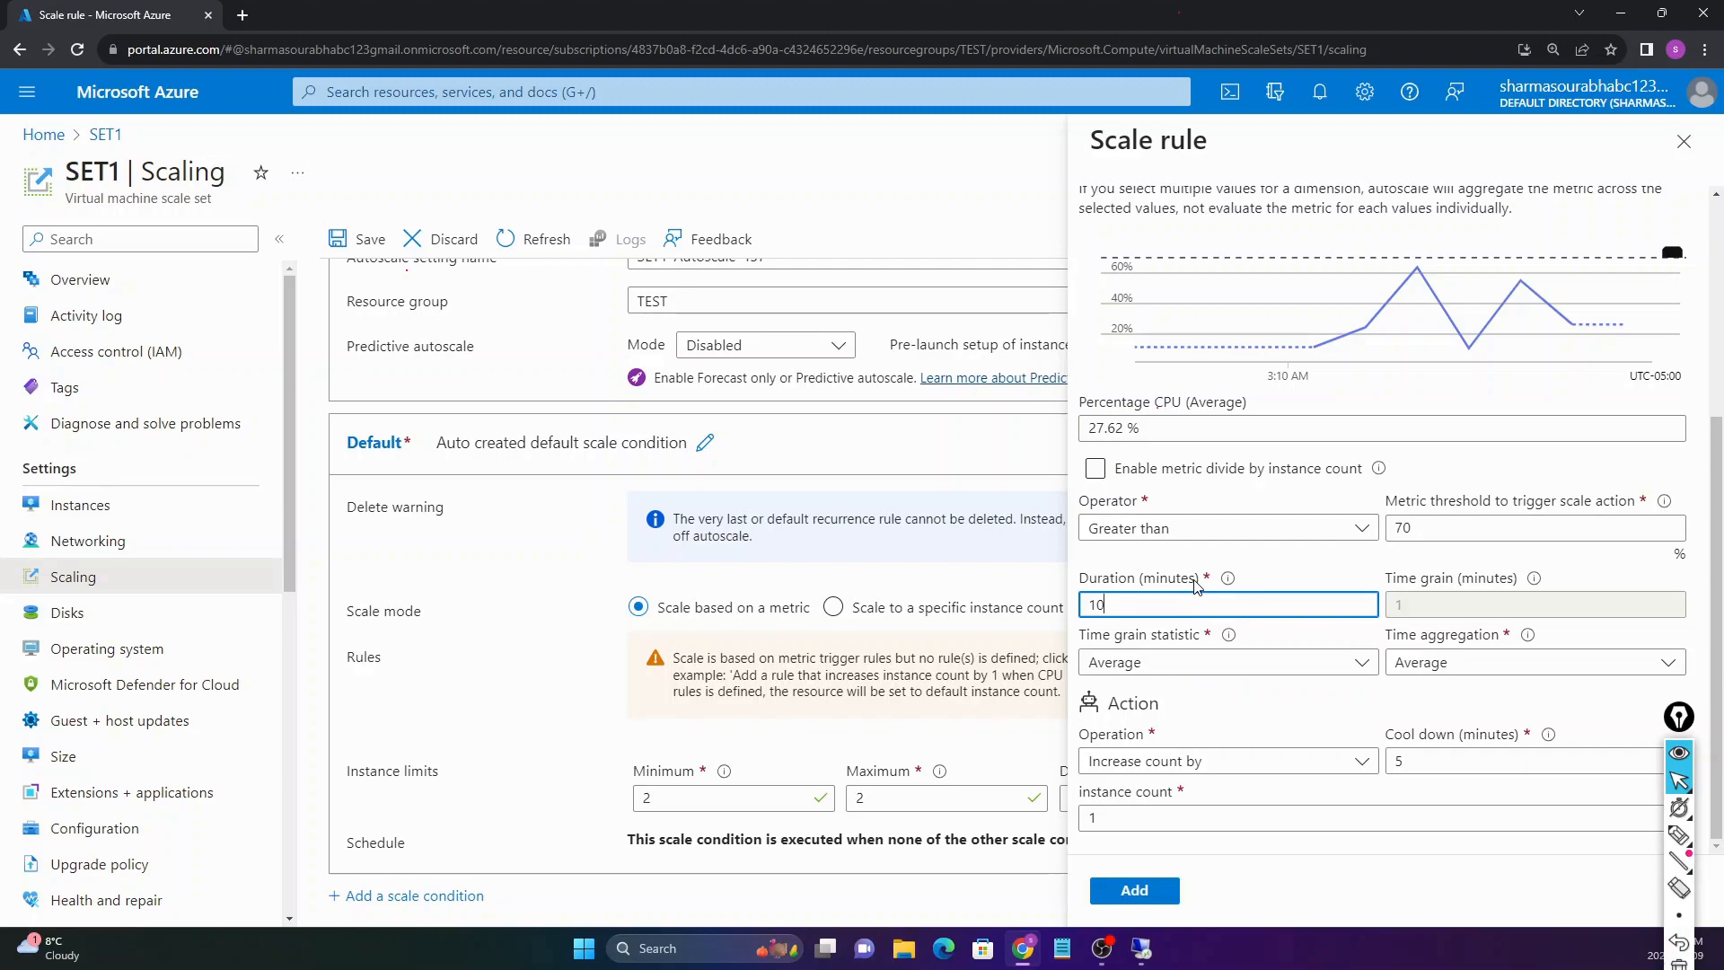
double_click(1391, 529)
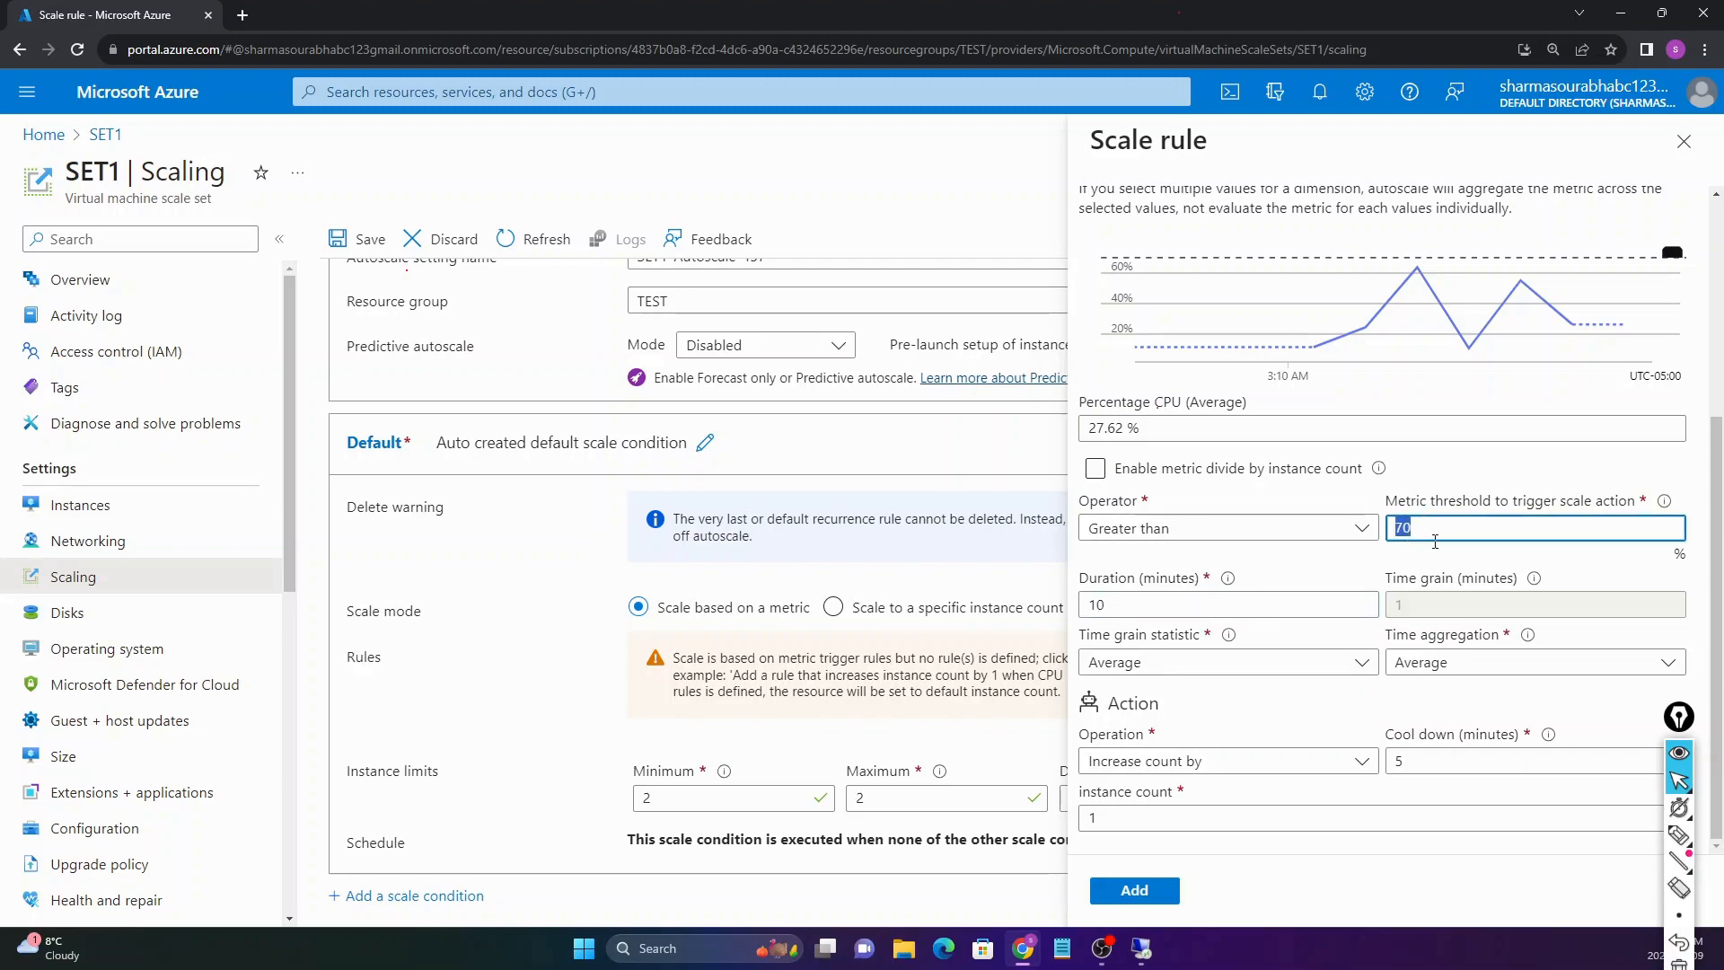
left_click(1258, 582)
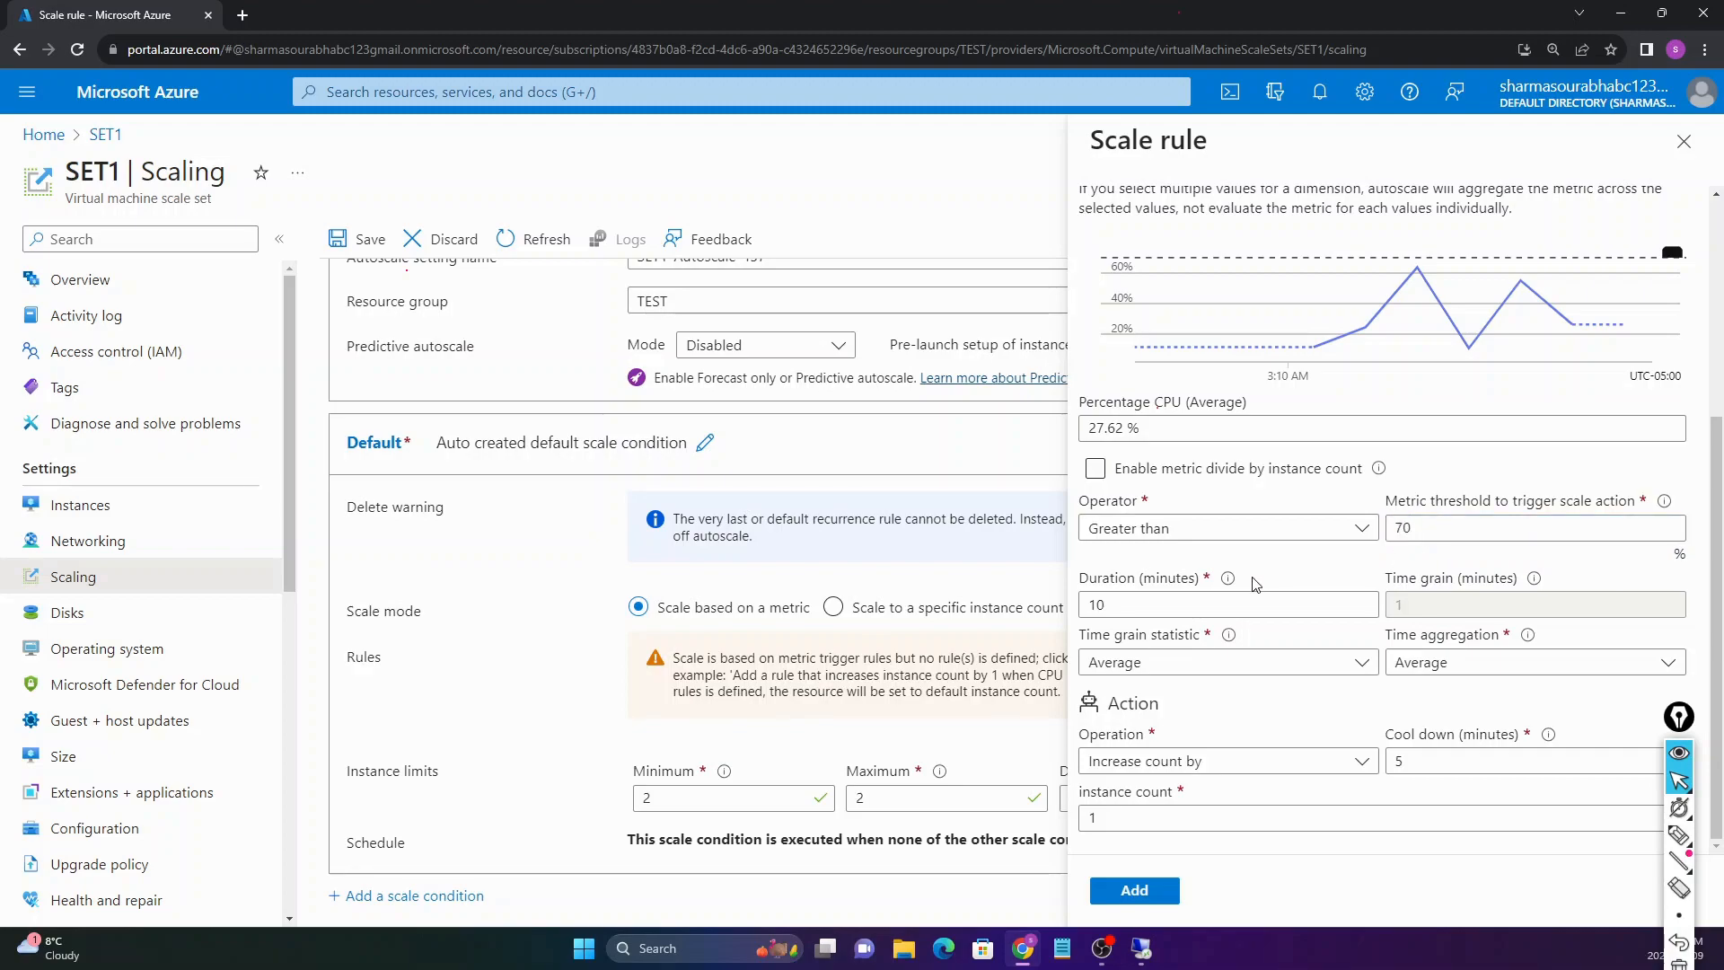
double_click(1181, 818)
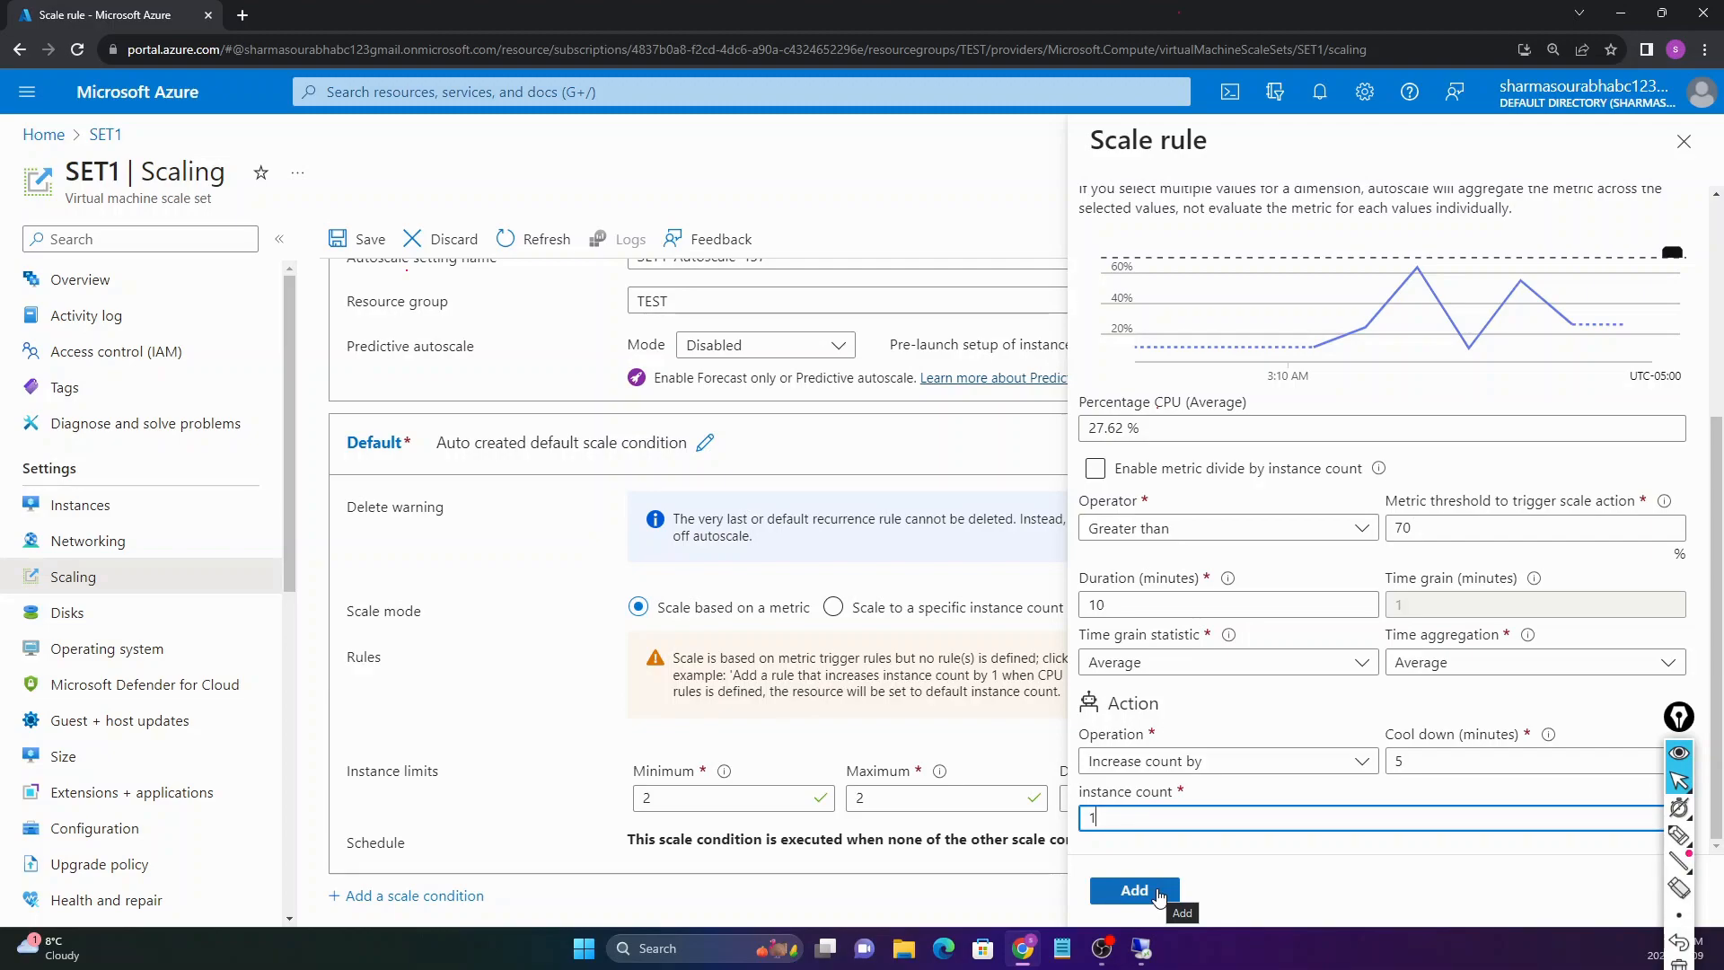
left_click(1134, 890)
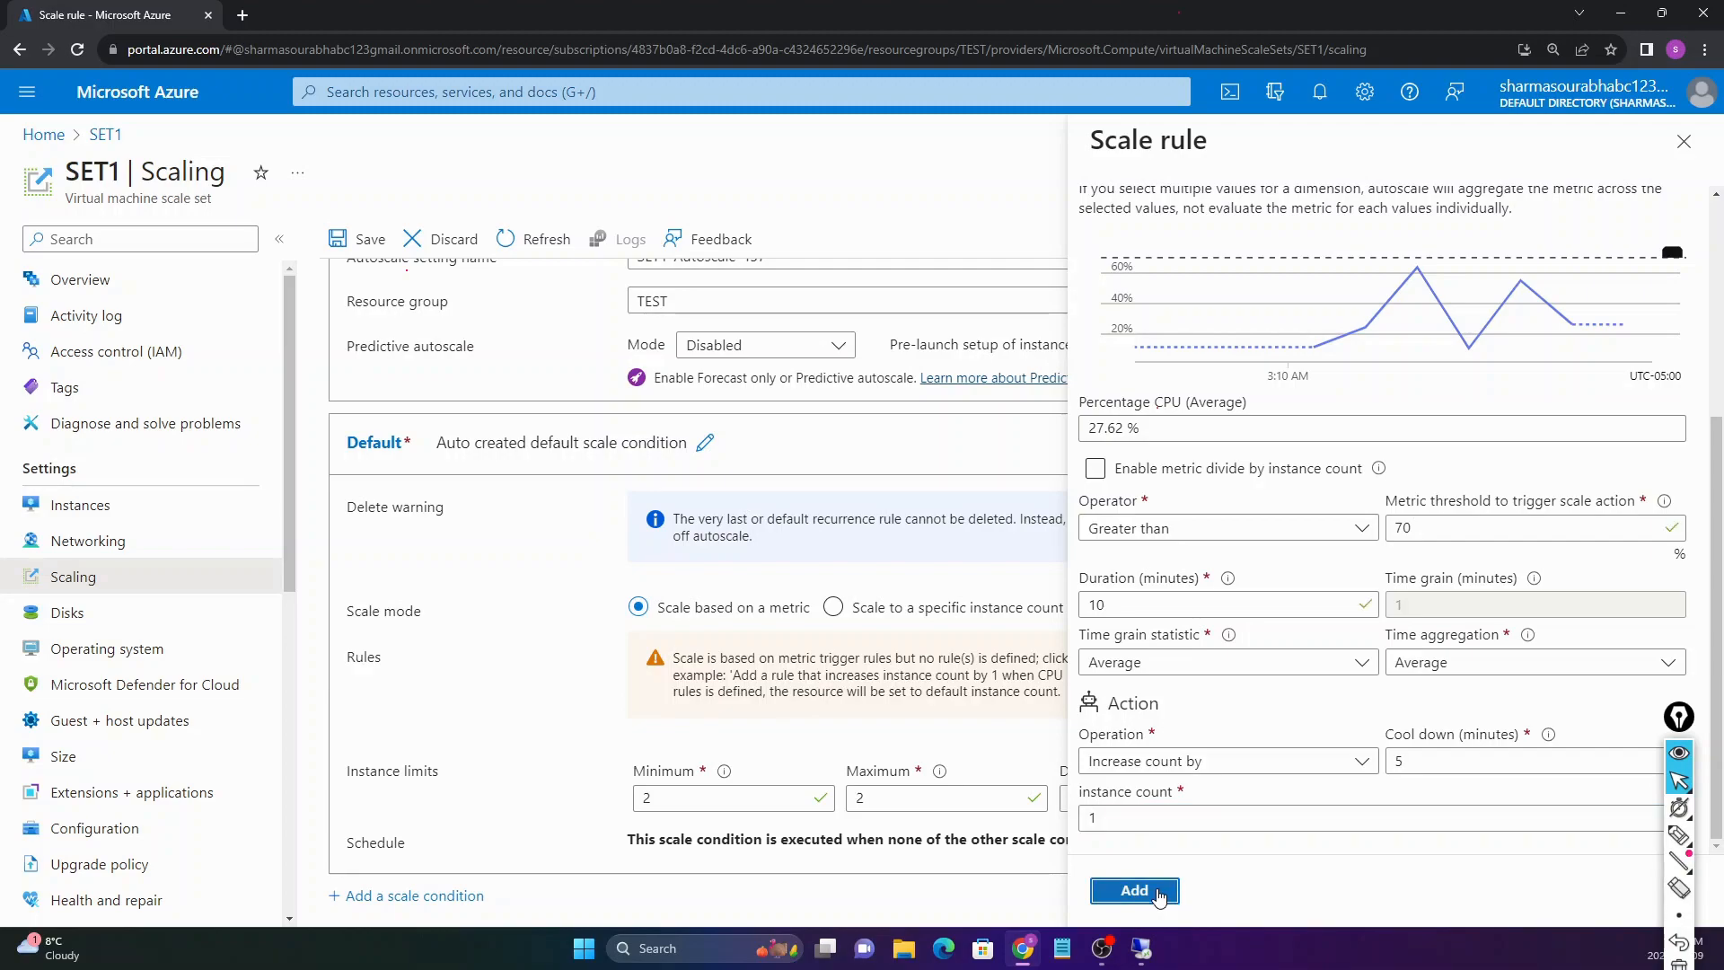
scroll(684, 724, "down", 1)
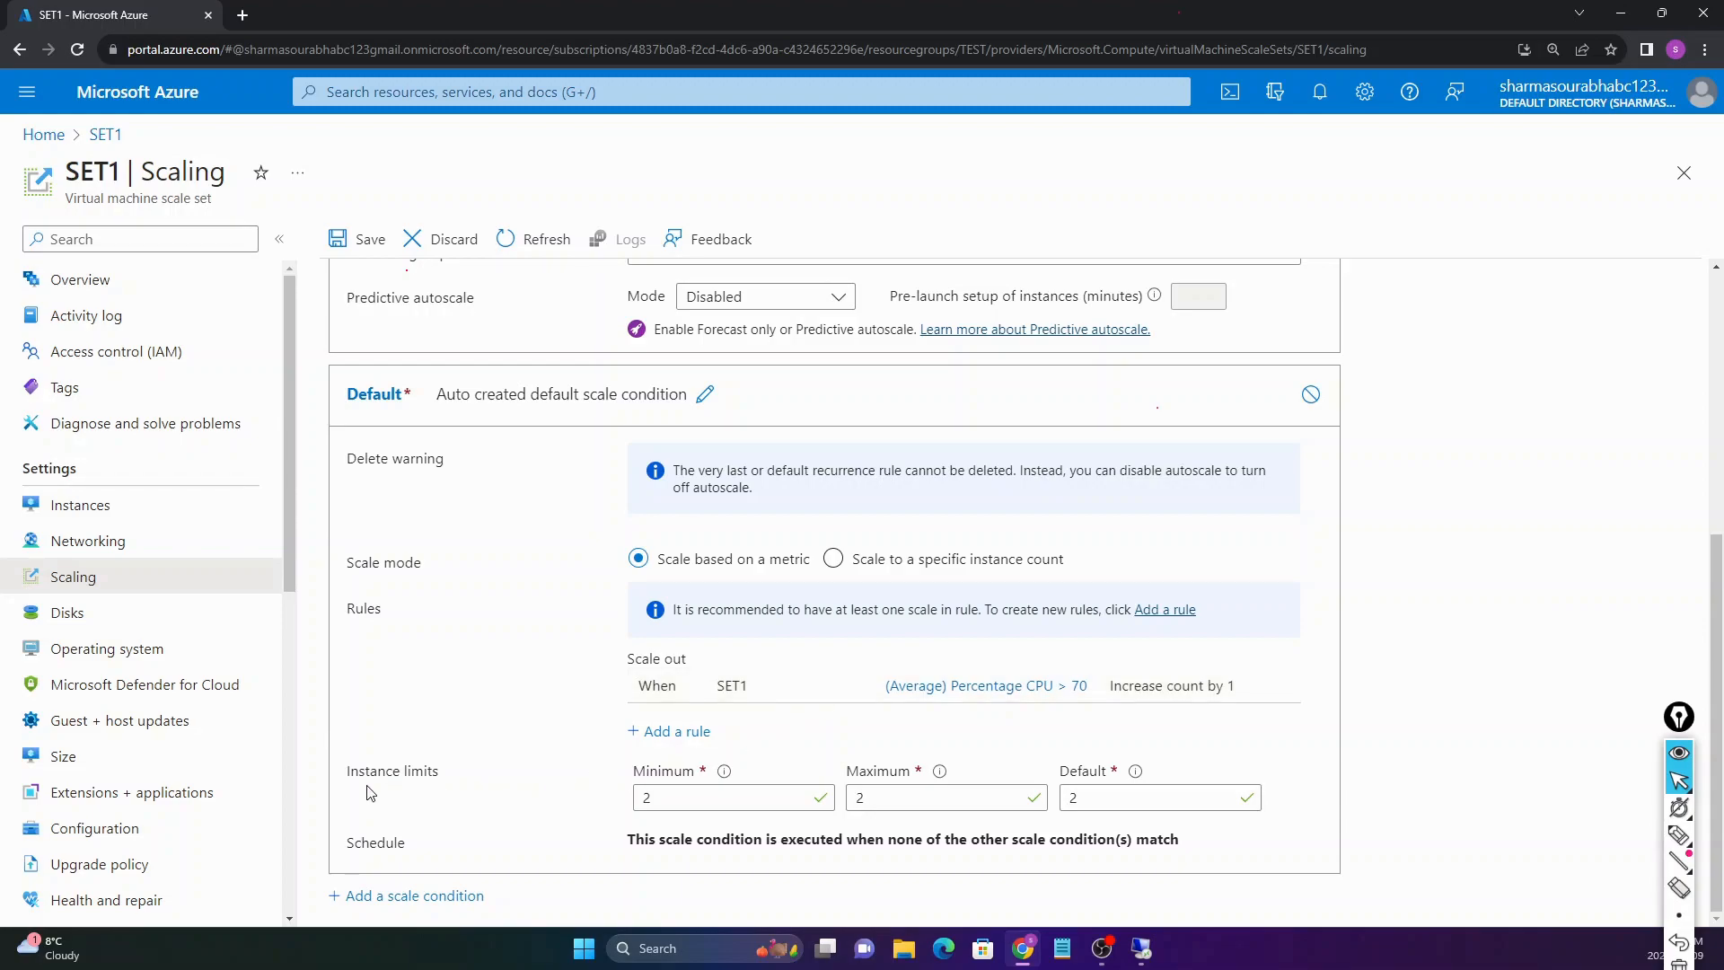
Step: Change the Maximum instance limit from 2 to 10, leaving Minimum at 2
left_click_drag(349, 777, 438, 778)
left_click(438, 778)
left_click(923, 799)
key("ctrl+a")
key("BackSpace")
type("10")
left_click(775, 799)
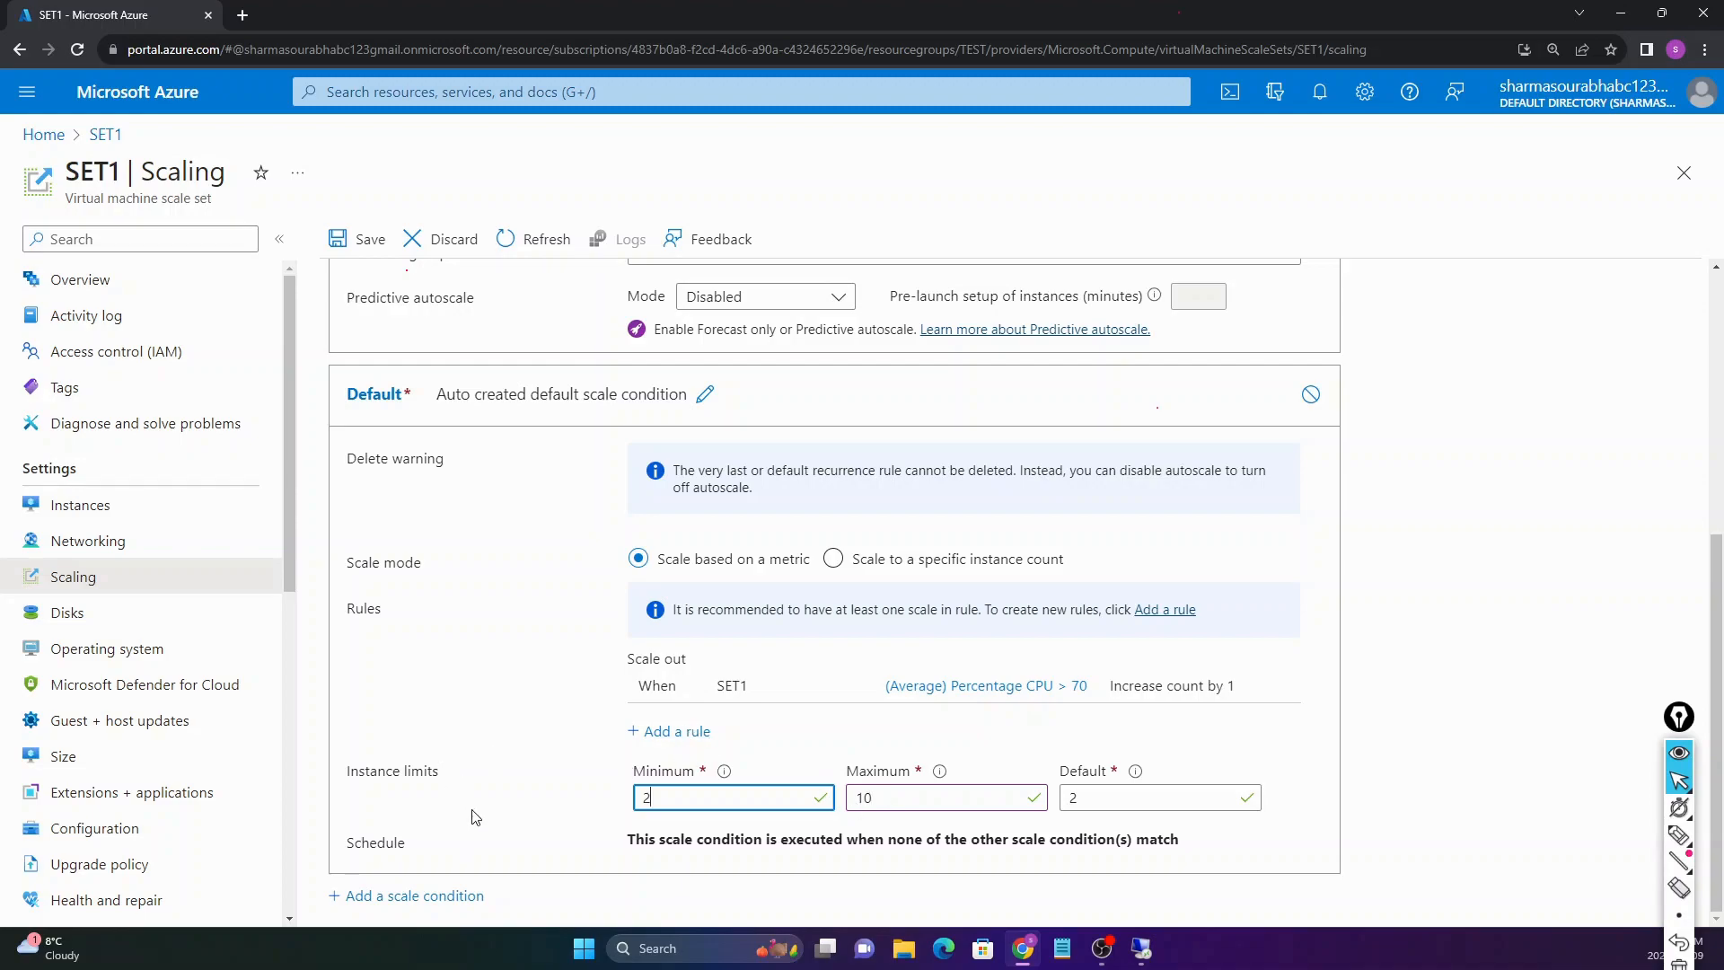
scroll(536, 539, "up", 5)
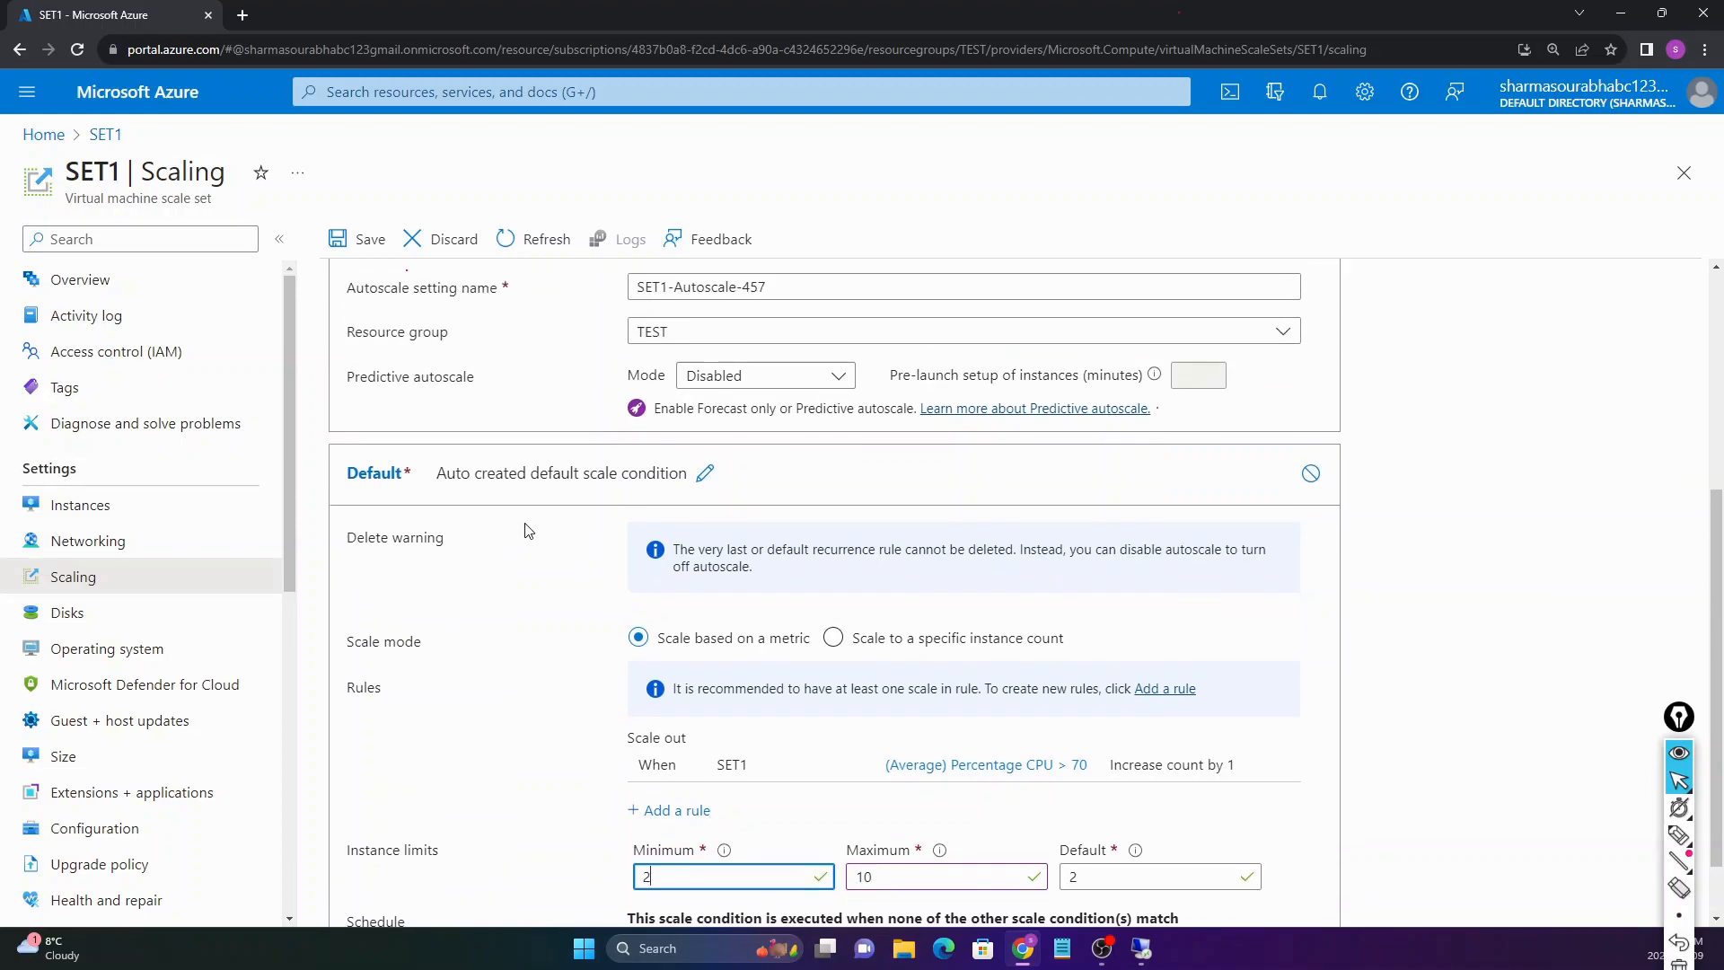
scroll(633, 543, "down", 5)
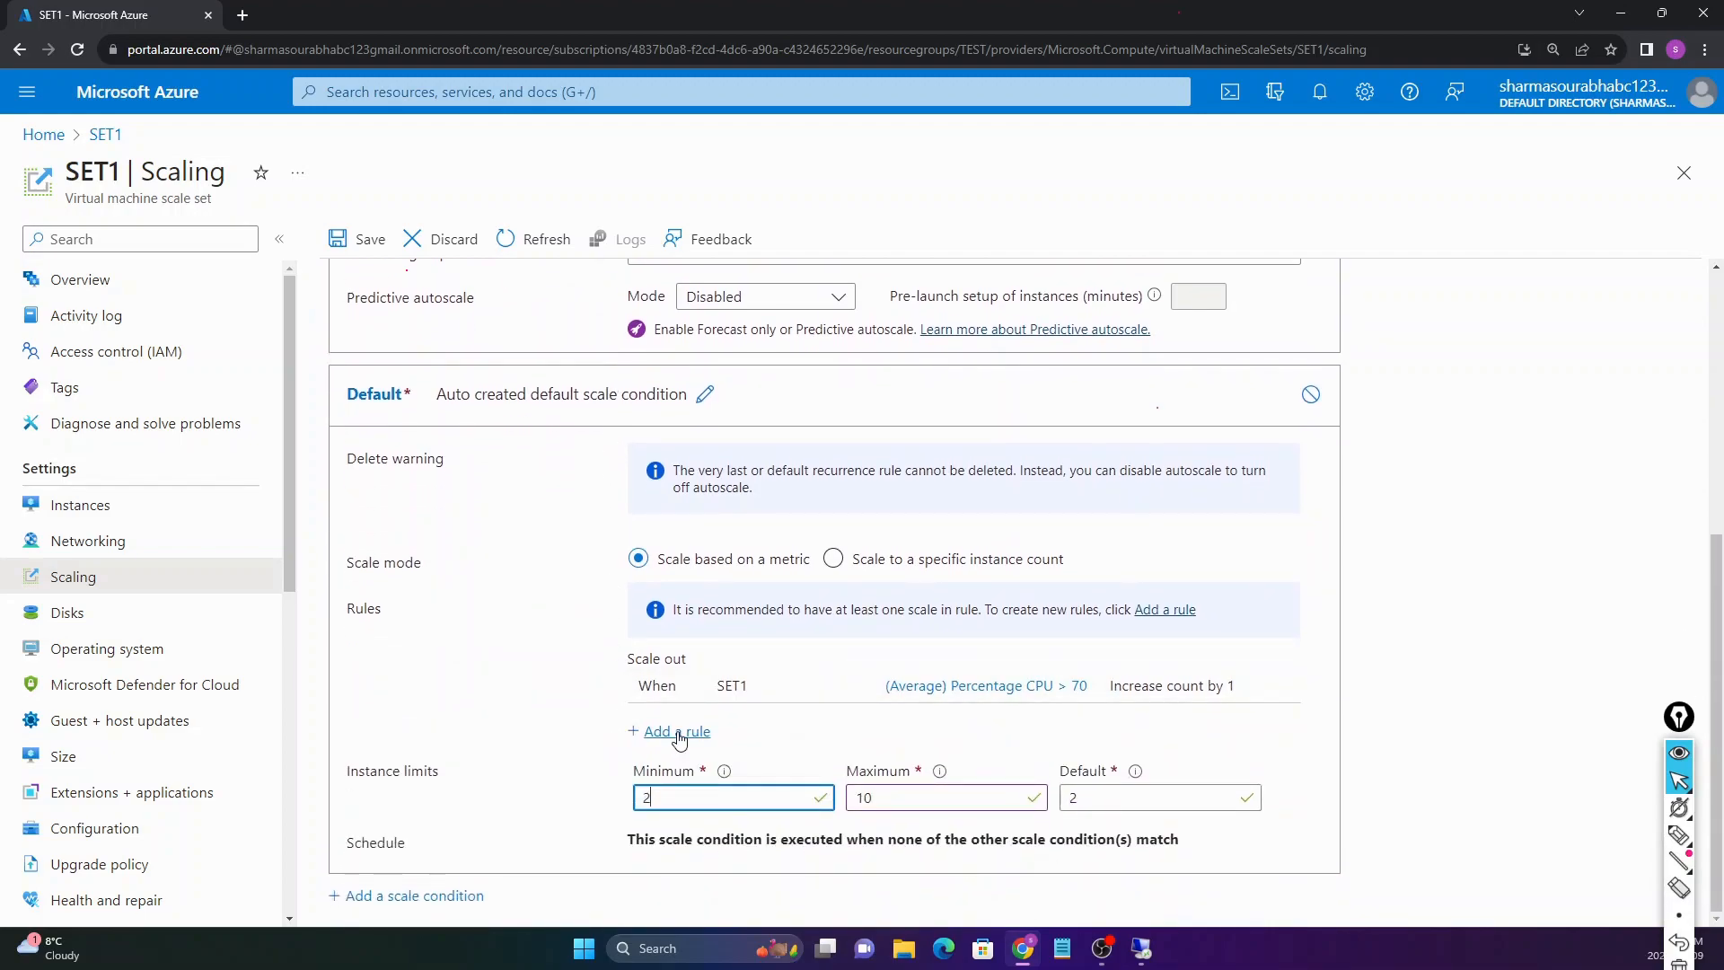
left_click(464, 739)
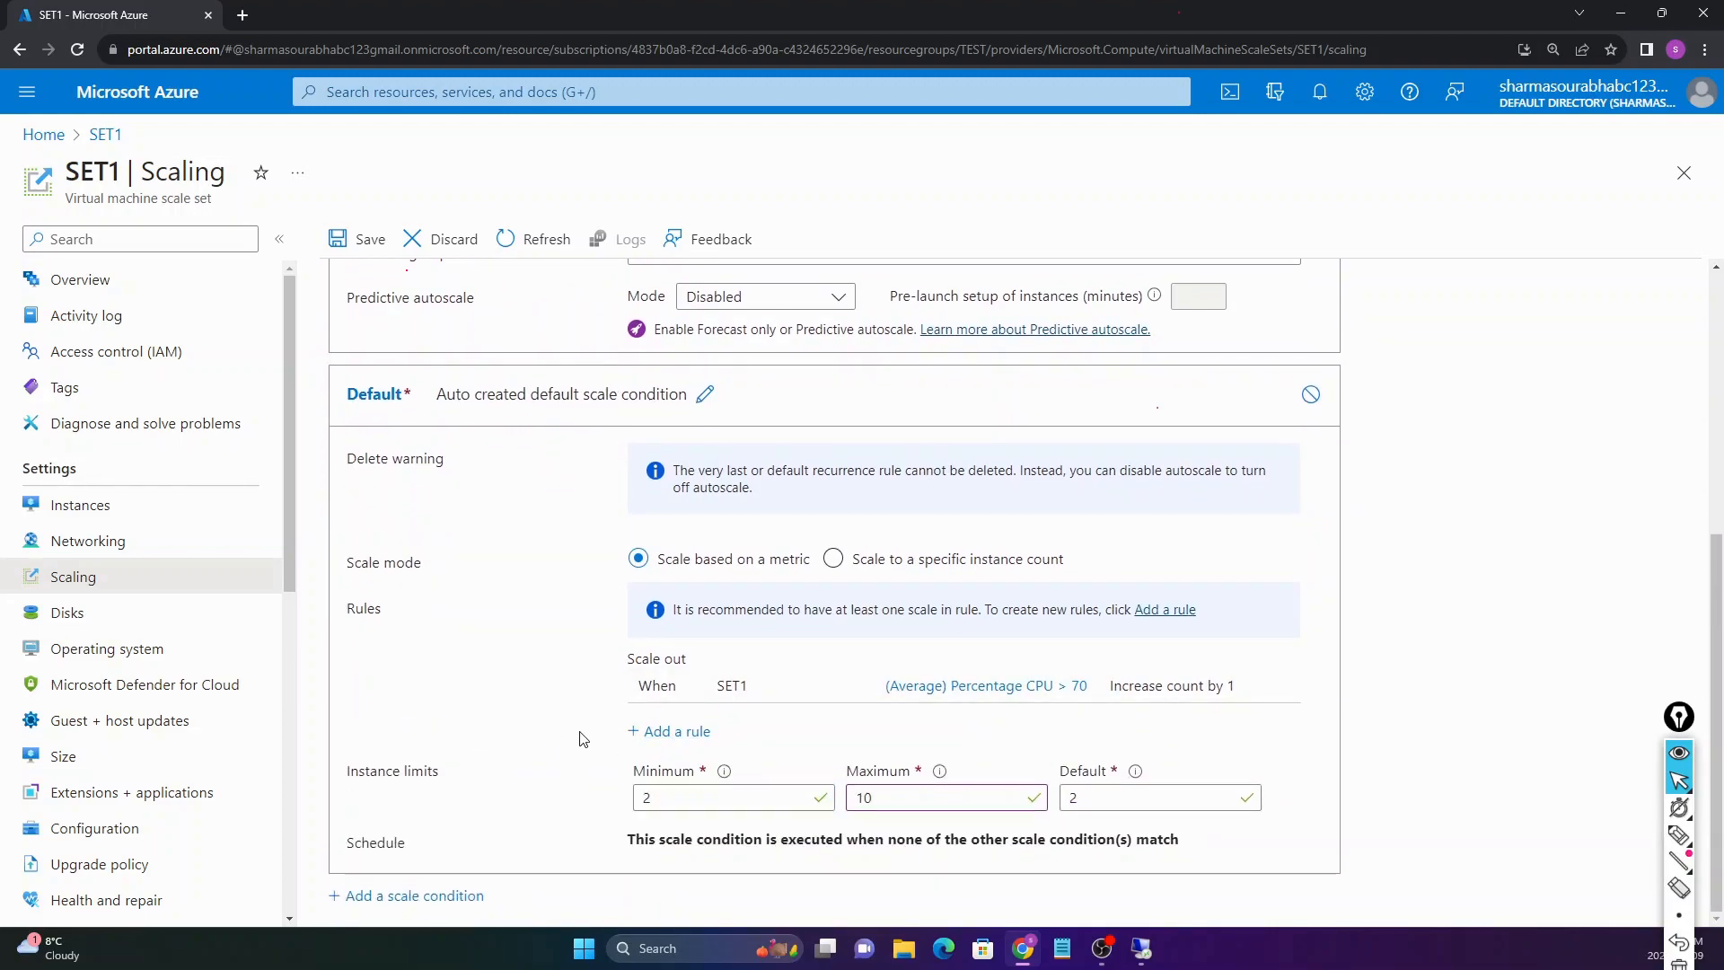
Step: Start a new scale rule with the operator set to Less than for CPU
left_click(658, 735)
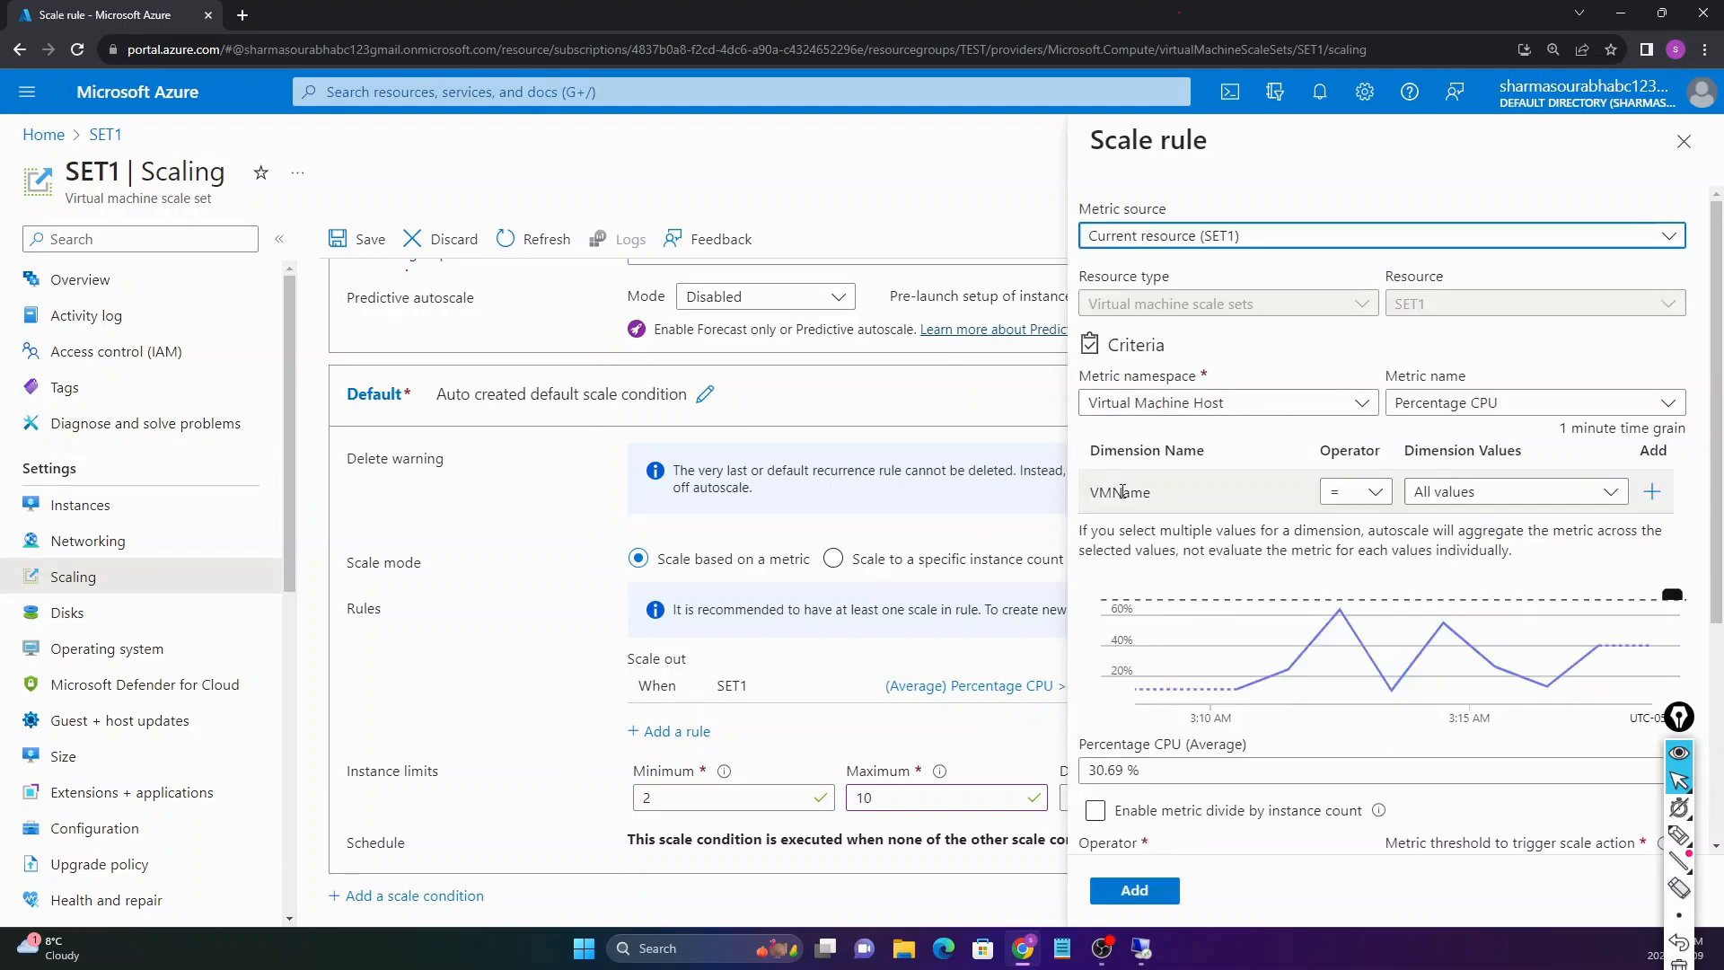
left_click(1670, 151)
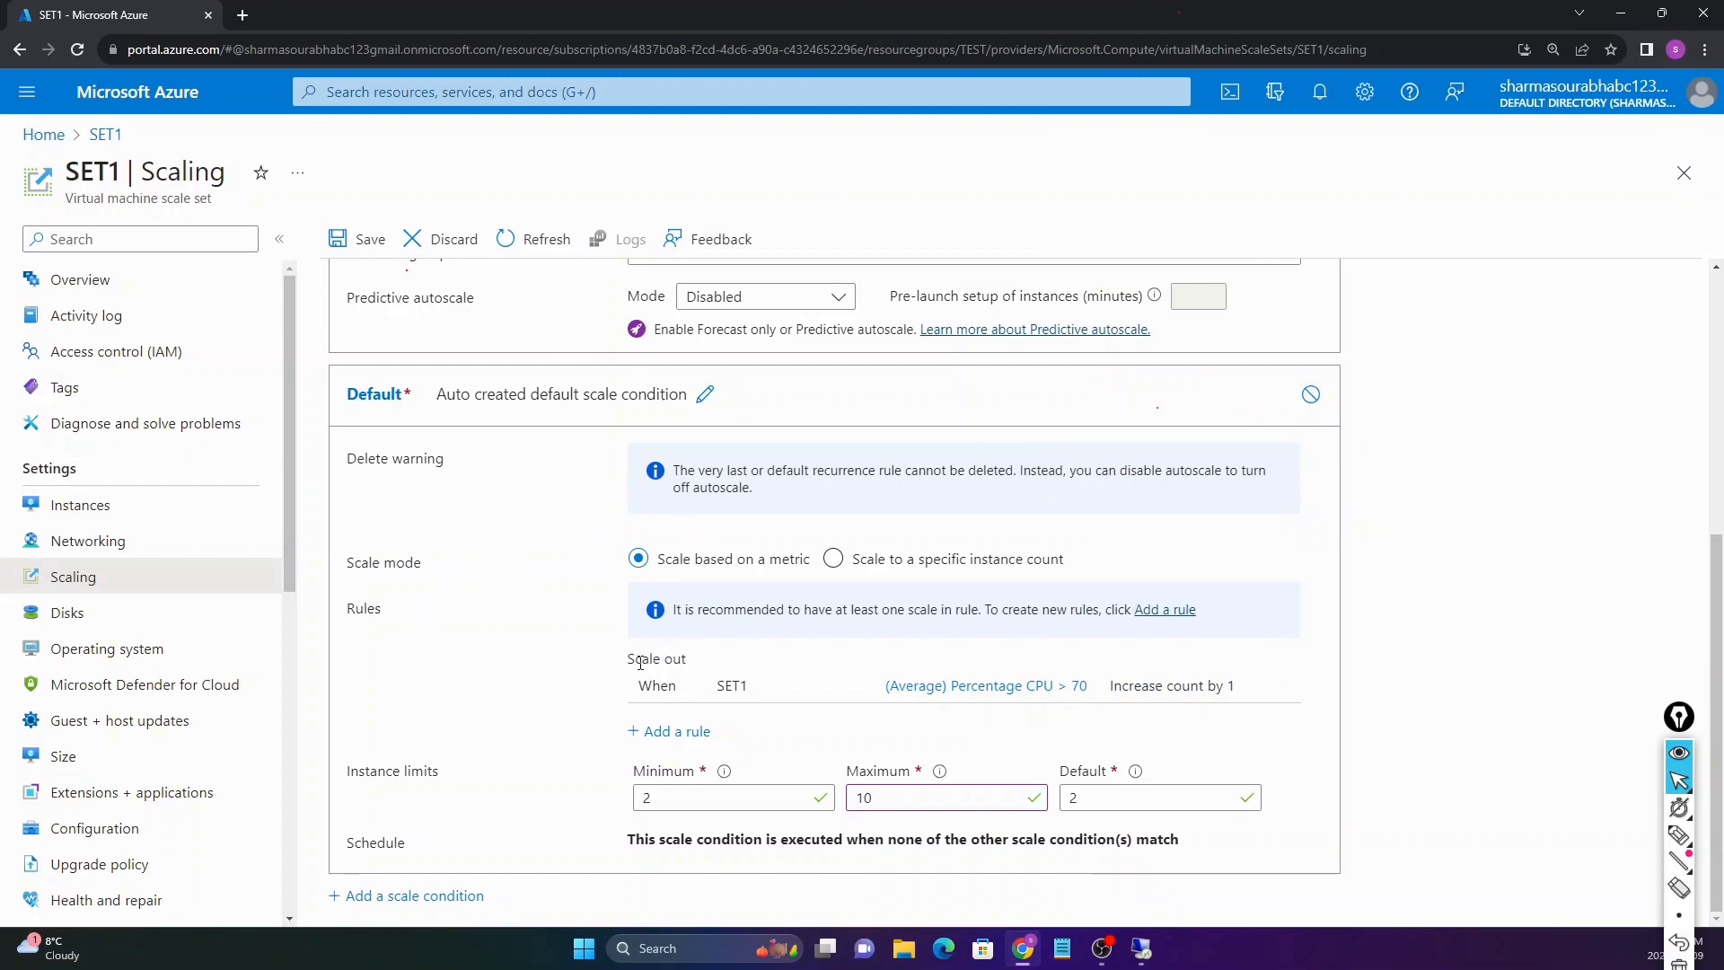
left_click_drag(629, 665, 703, 670)
left_click(671, 732)
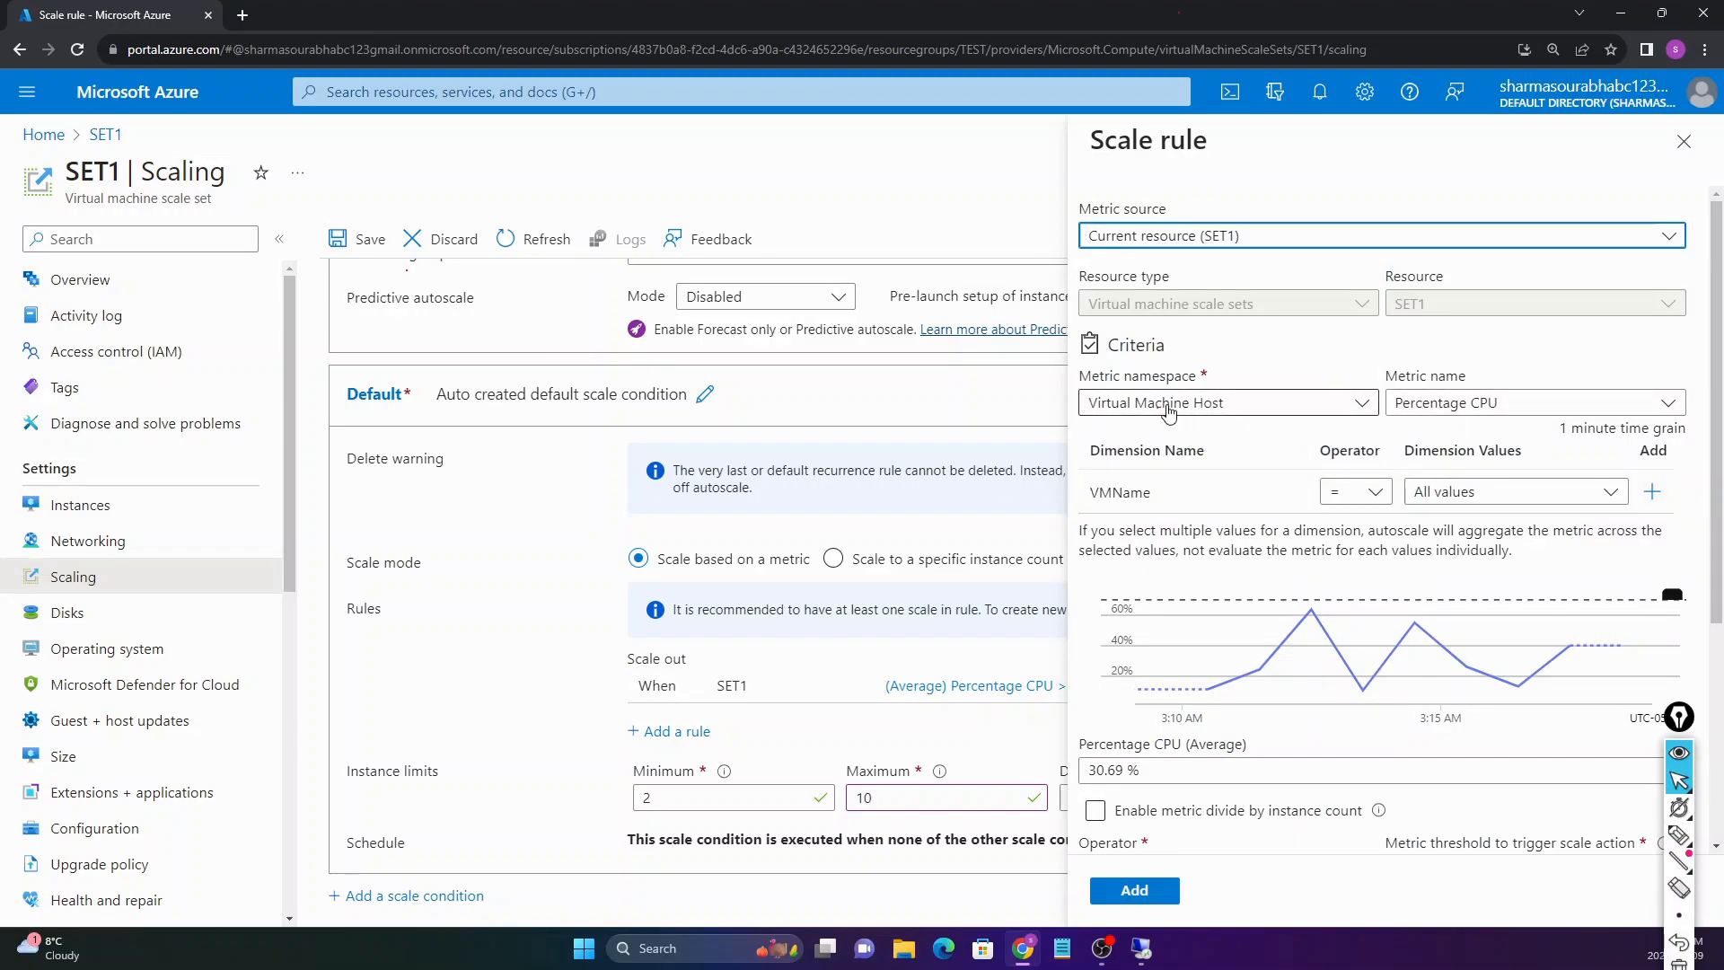
scroll(1212, 456, "down", 4)
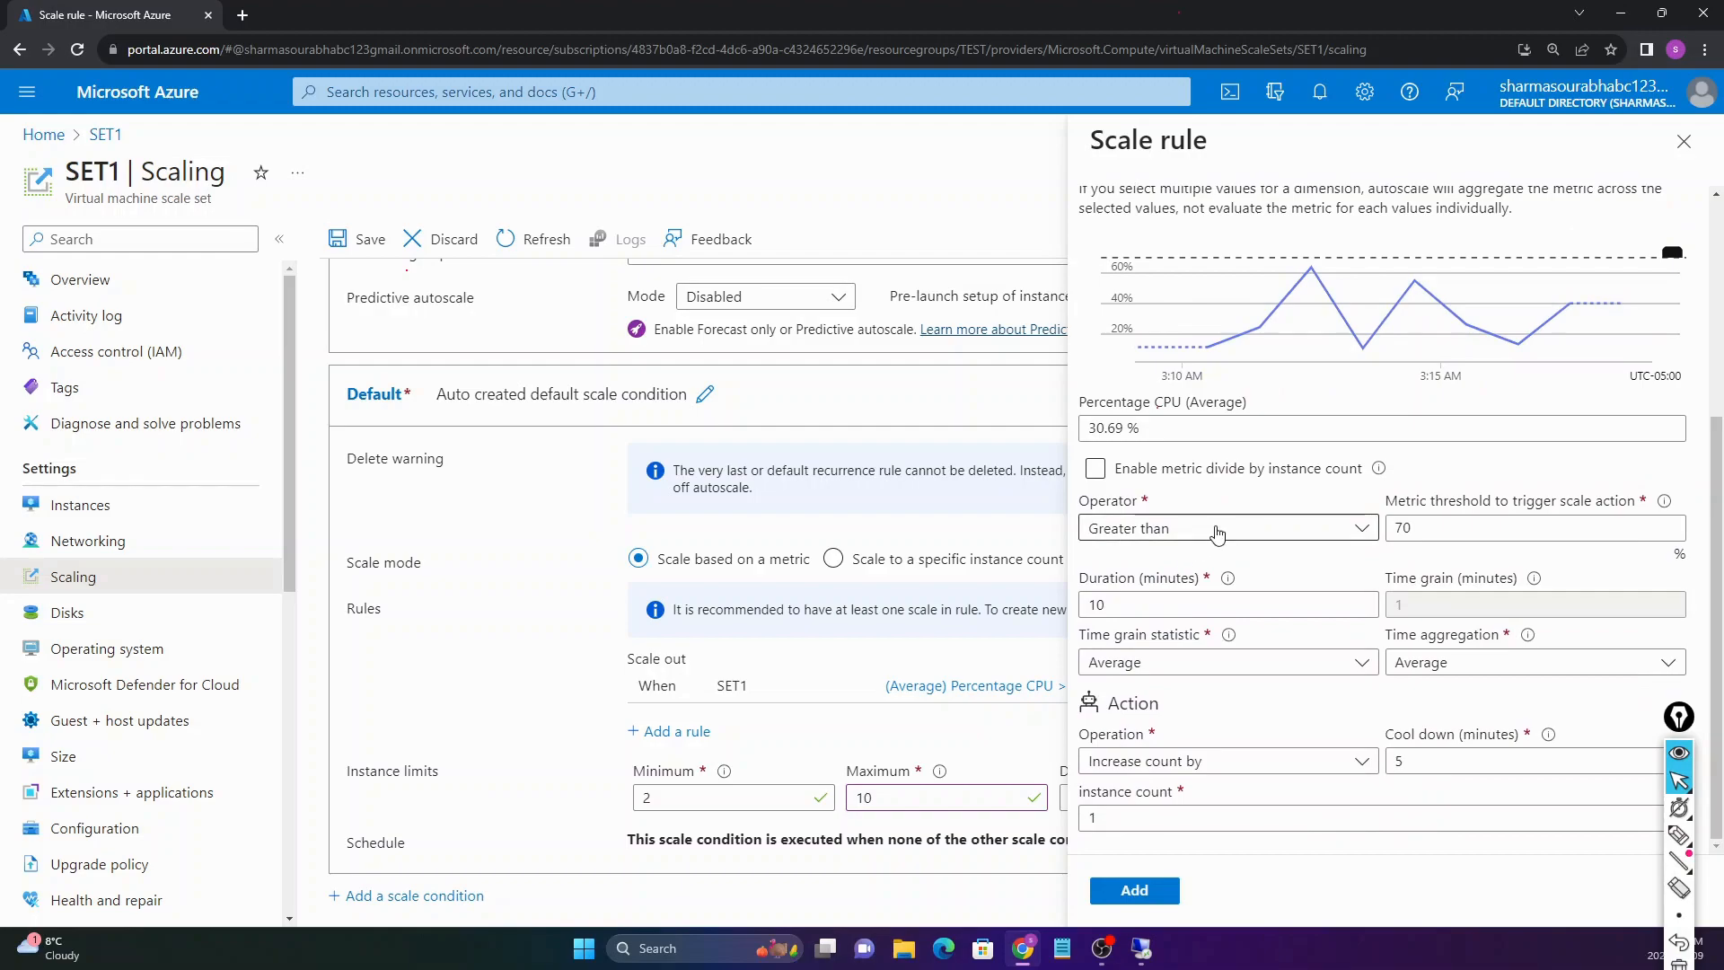
left_click(1267, 538)
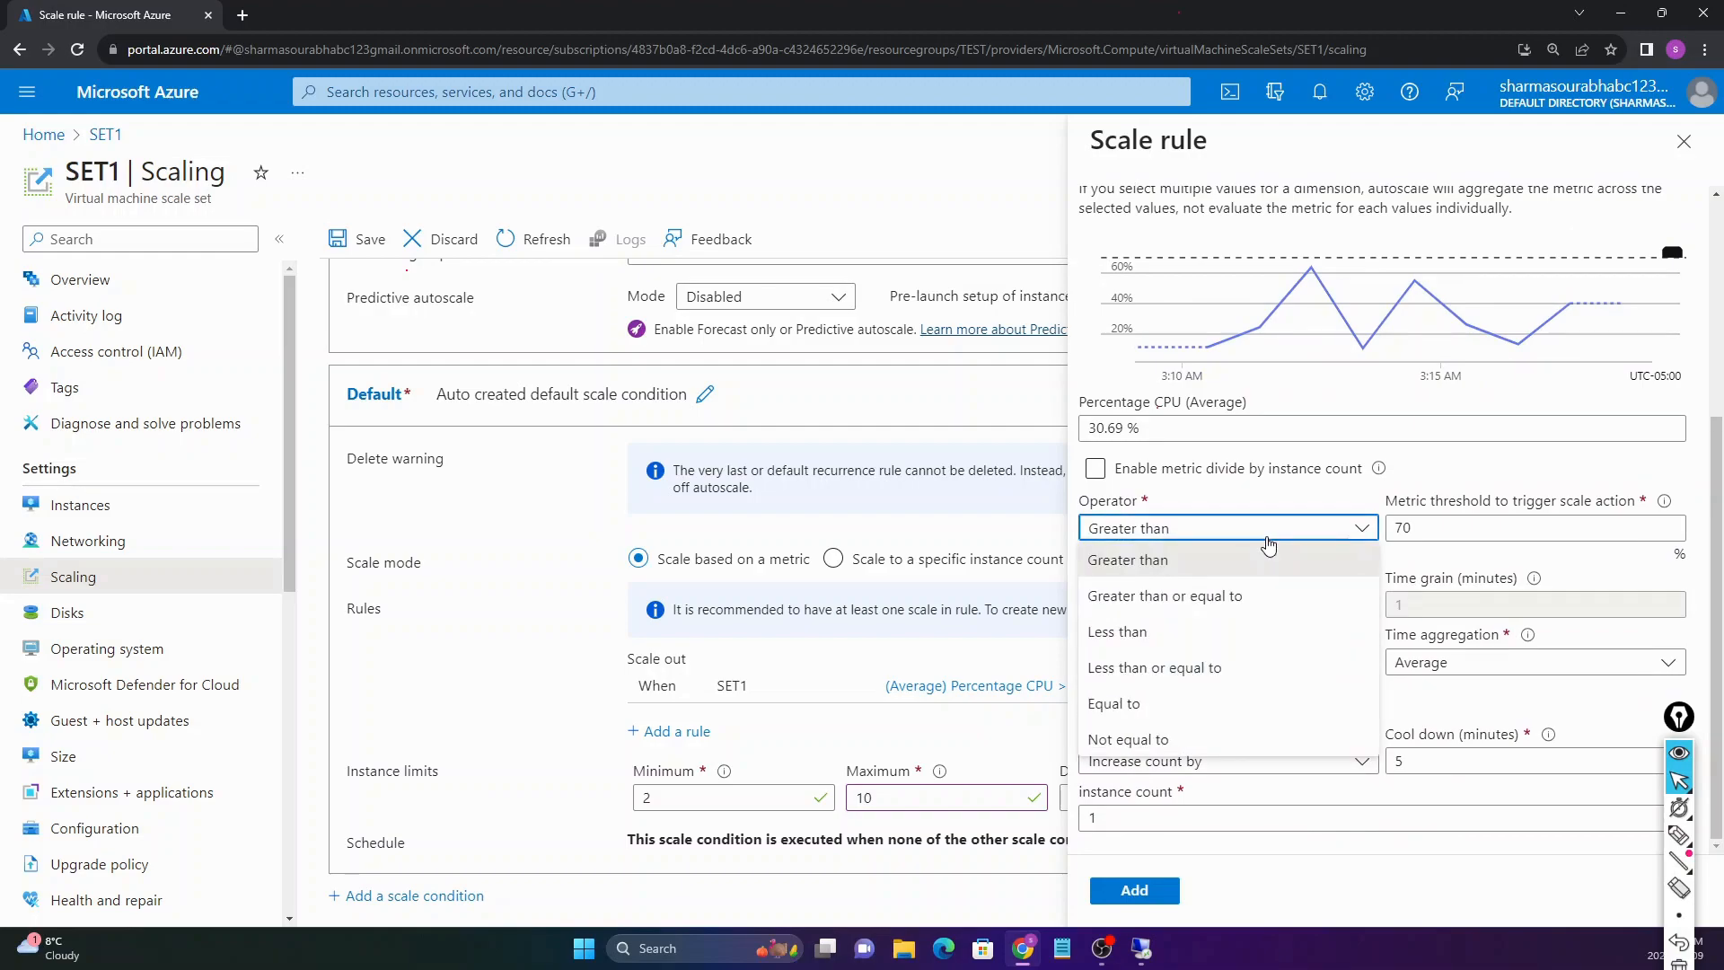
left_click(1128, 643)
Step: Keep threshold 70, choose Decrease count by 1, and add the scale-in rule
key("Tab")
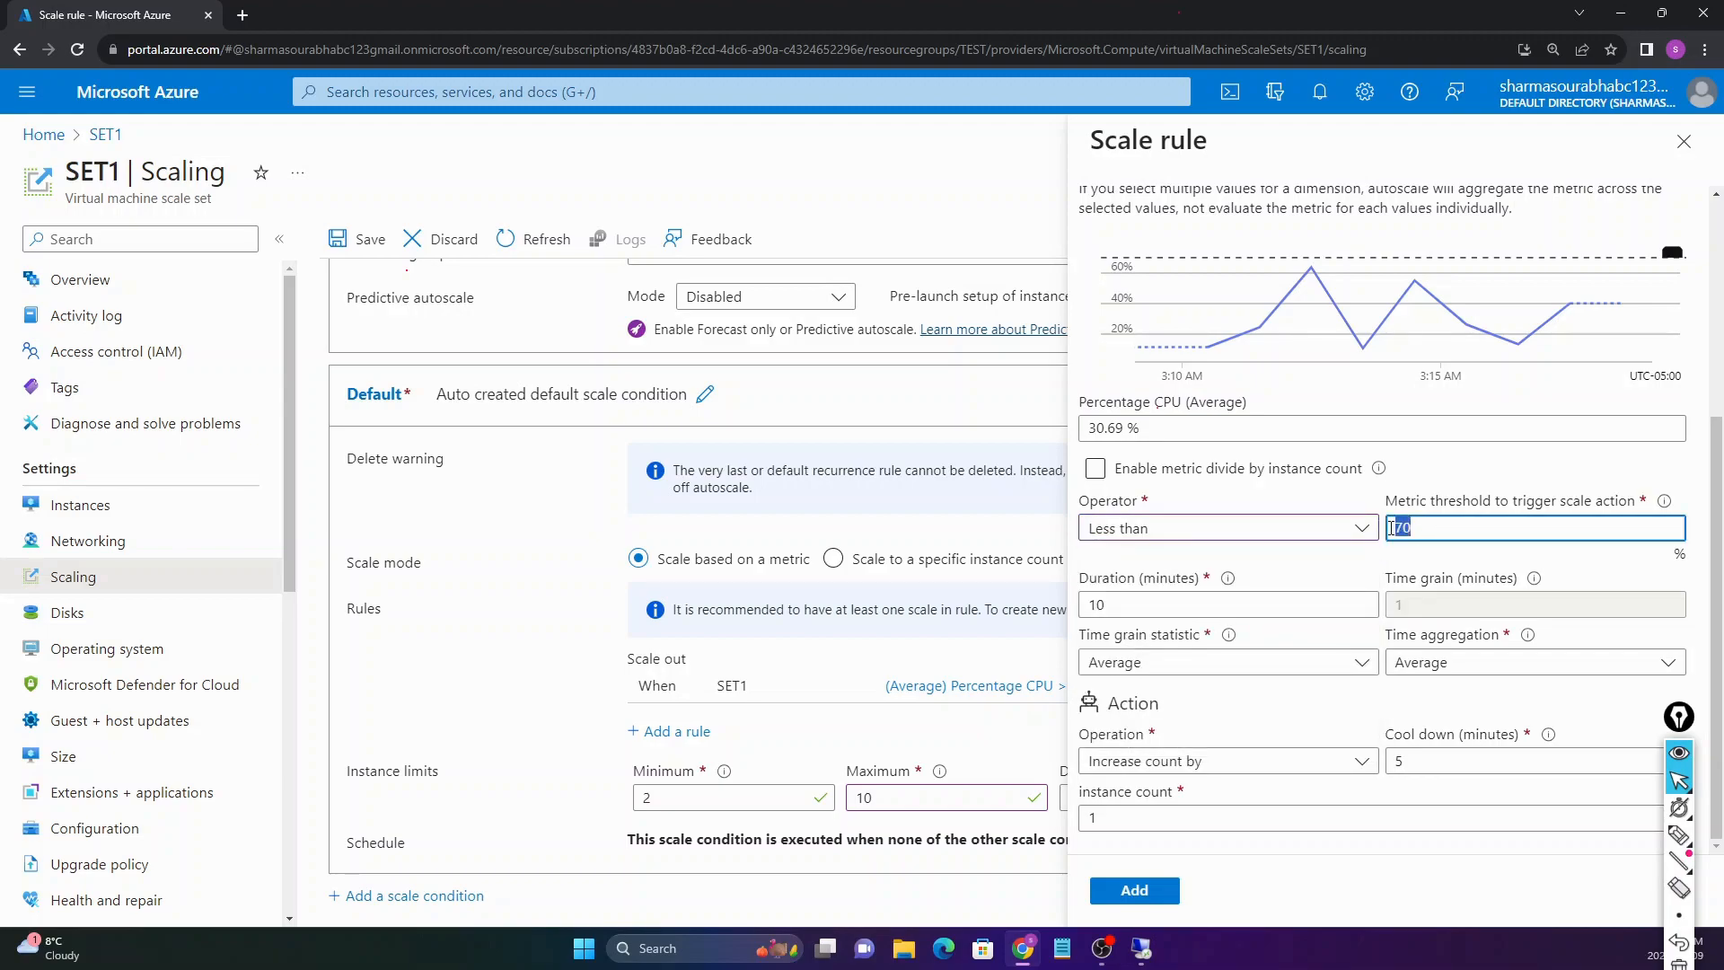
left_click(1237, 601)
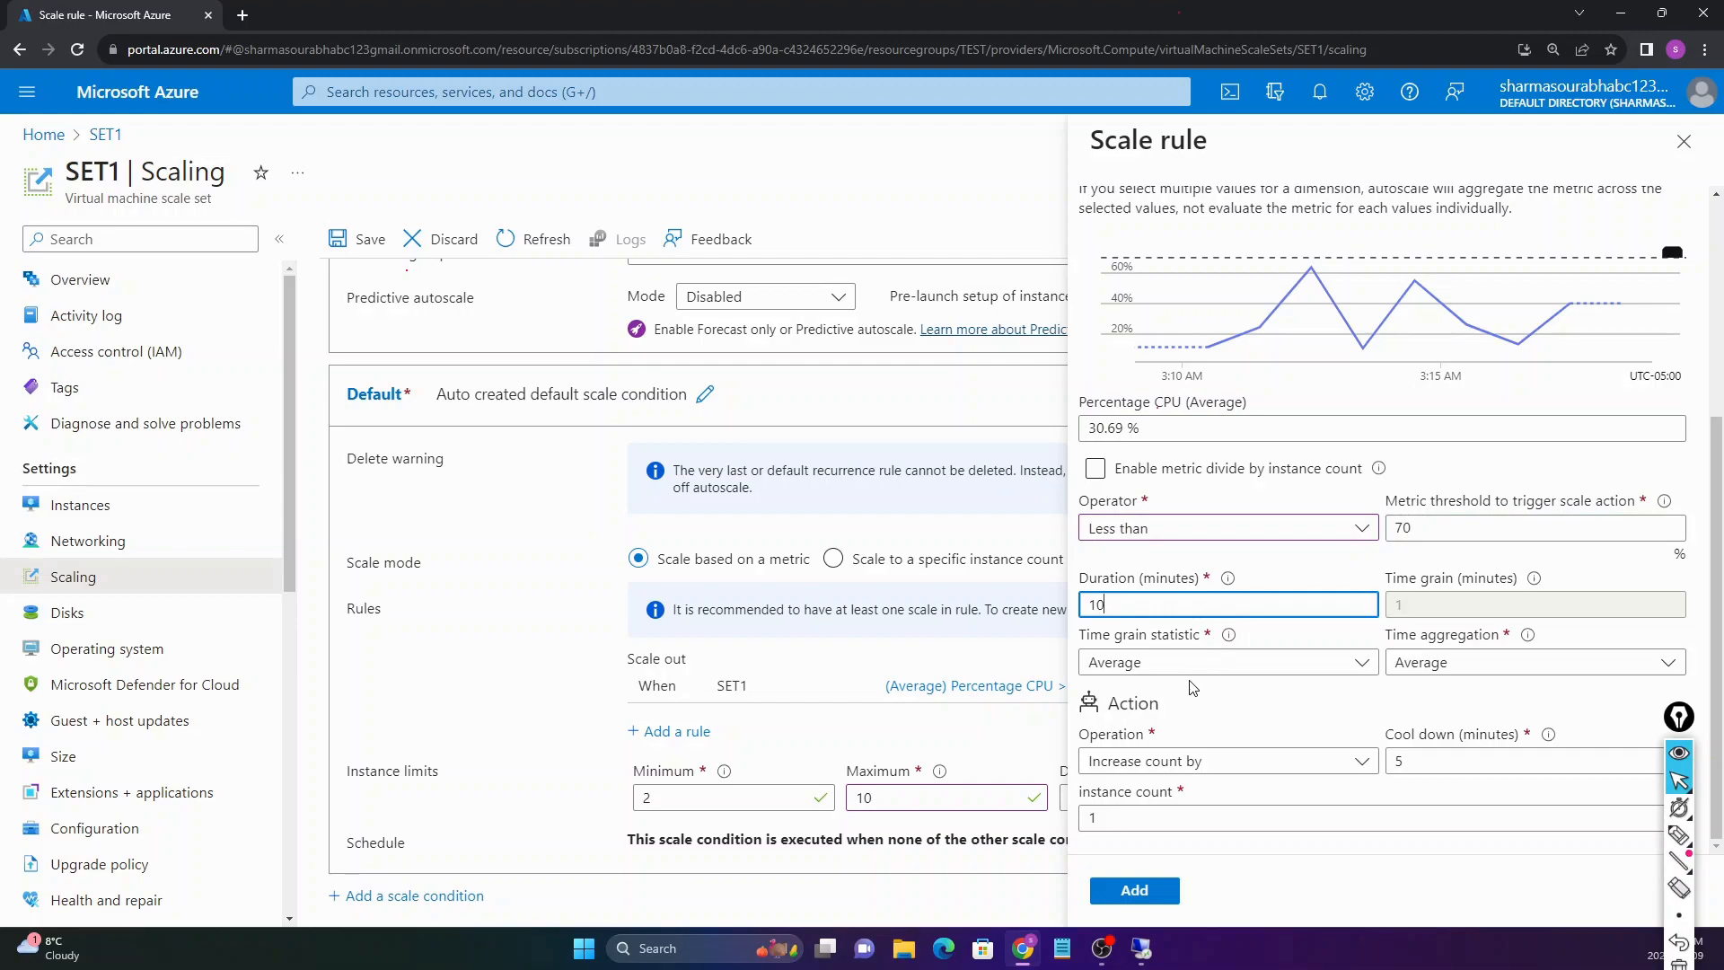
left_click(1162, 763)
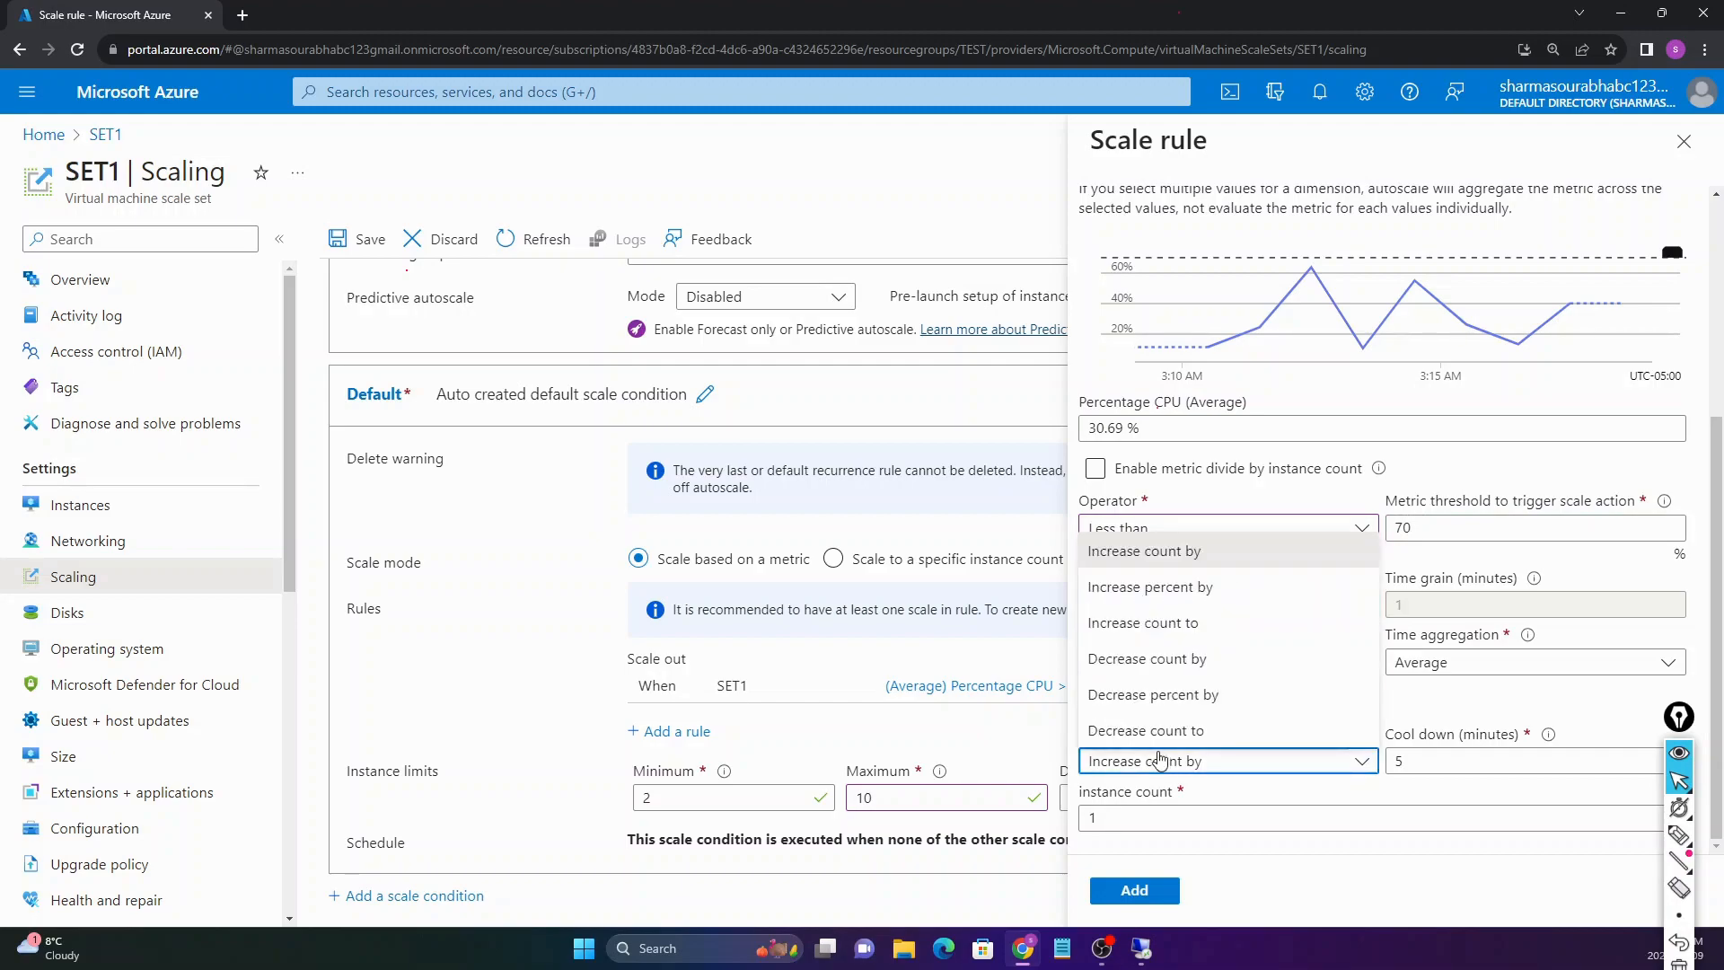
left_click(1153, 674)
left_click(1208, 821)
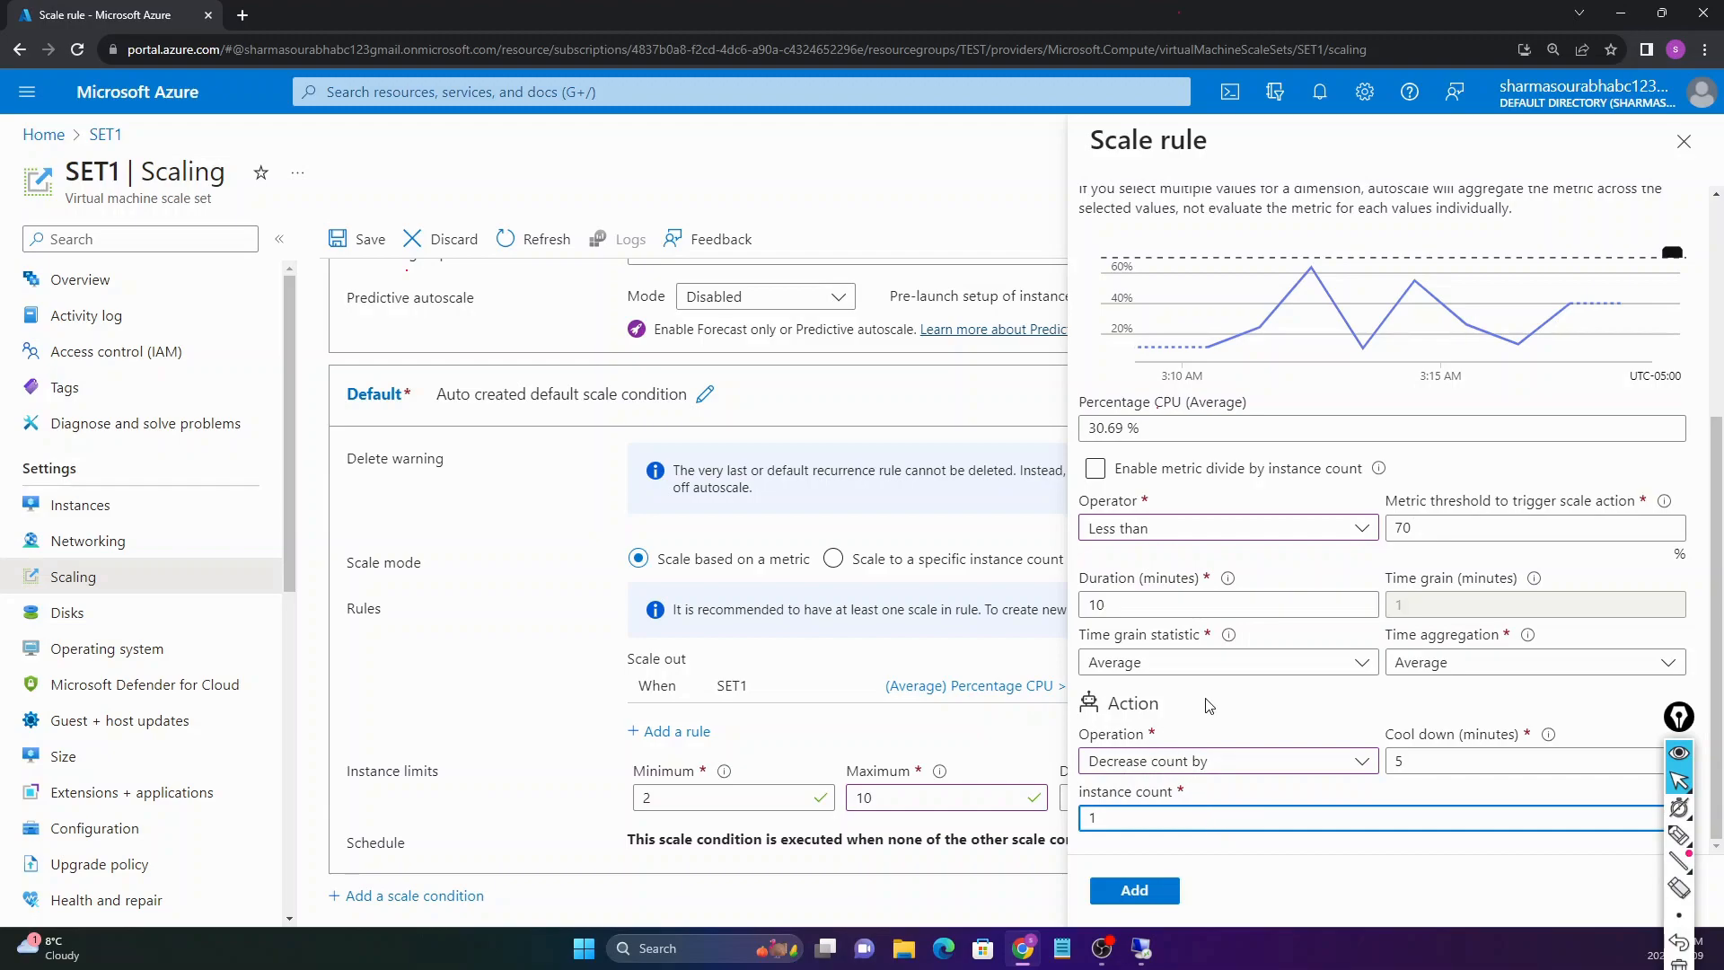
left_click(1134, 890)
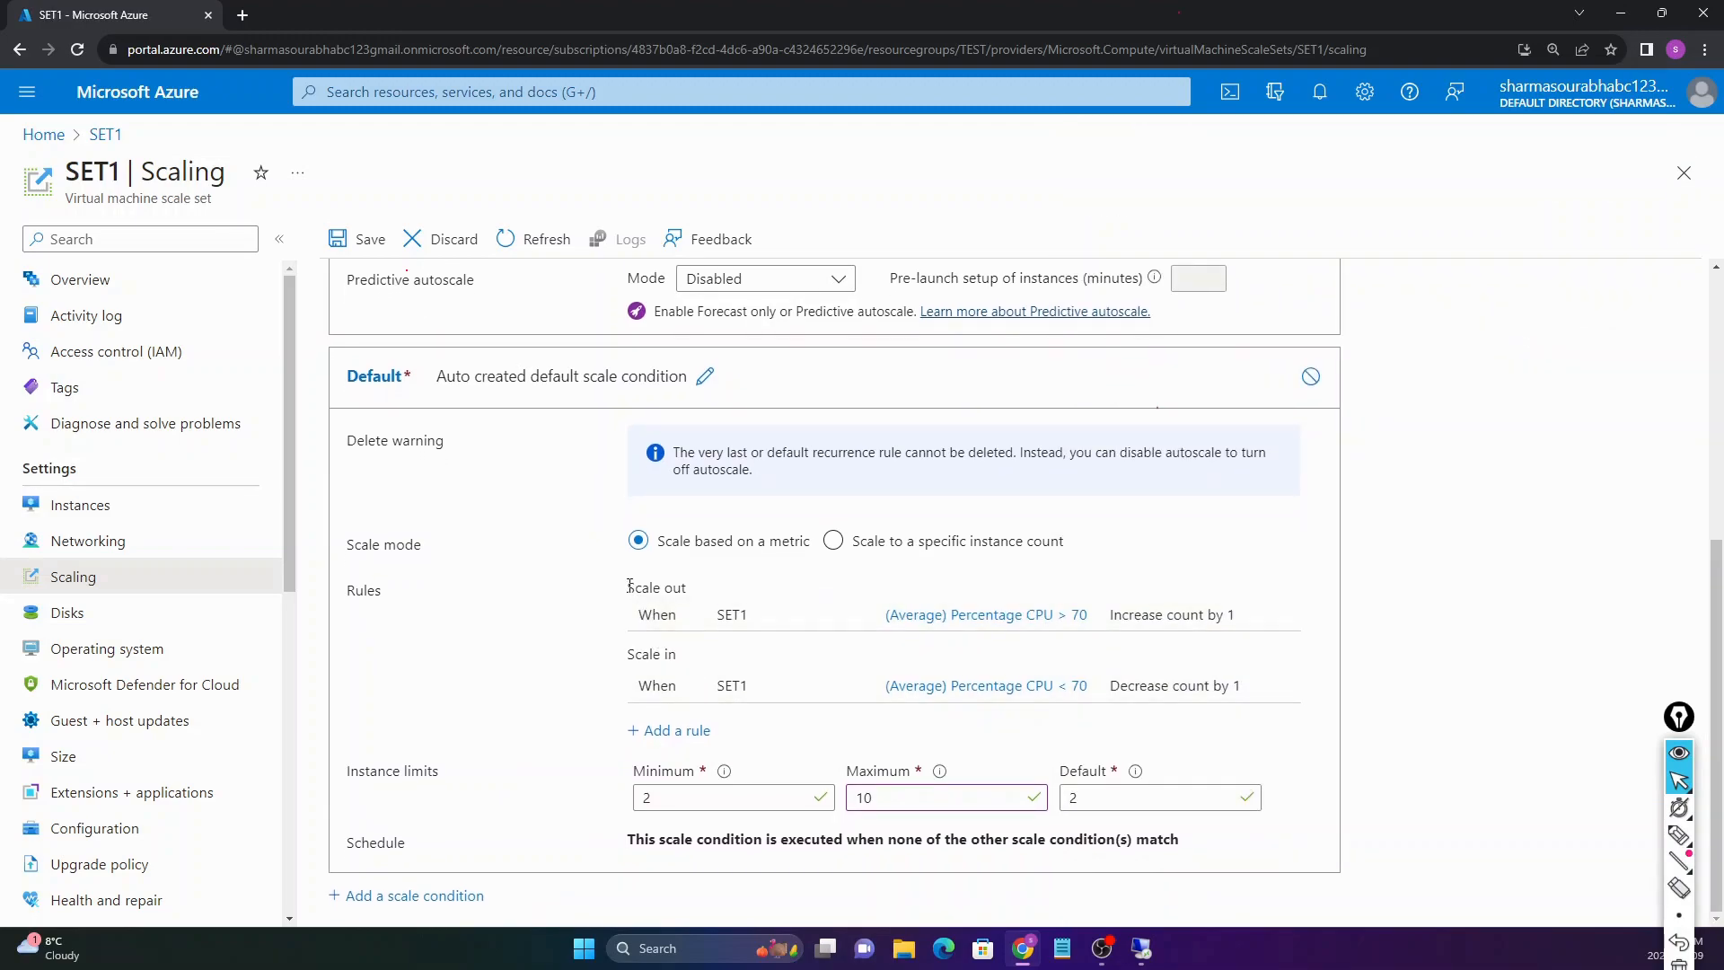
left_click_drag(628, 588, 688, 588)
left_click(582, 586)
double_click(657, 804)
scroll(569, 788, "up", 5)
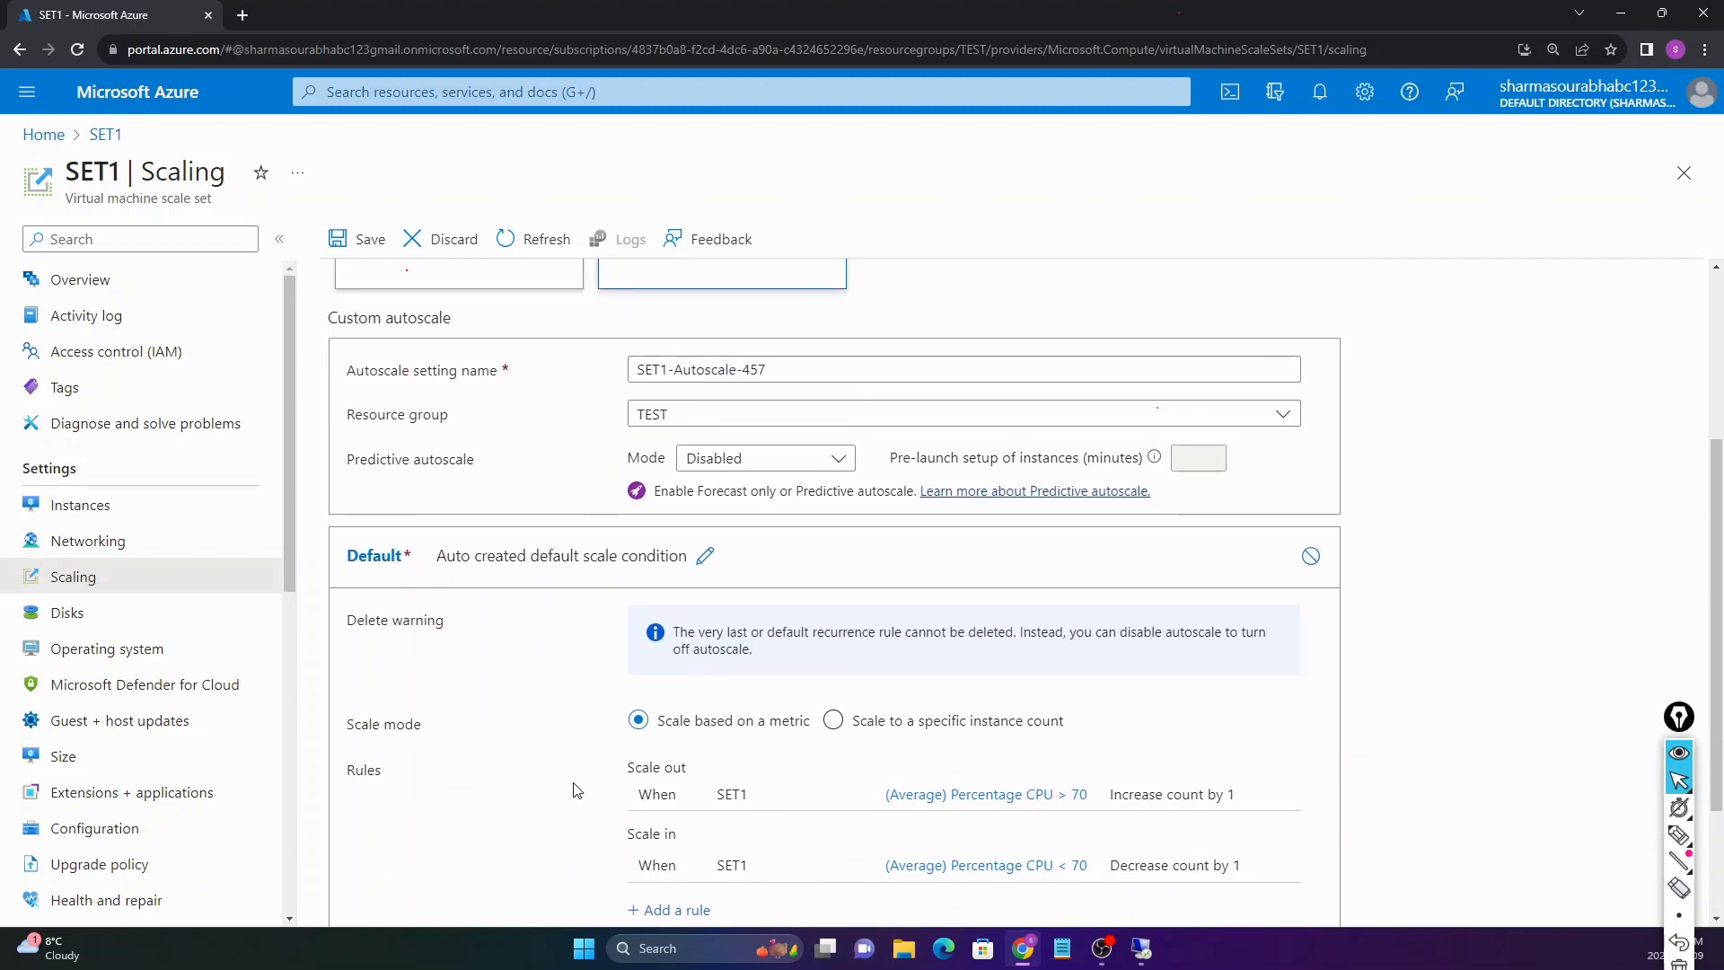
scroll(698, 727, "down", 4)
scroll(665, 683, "up", 2)
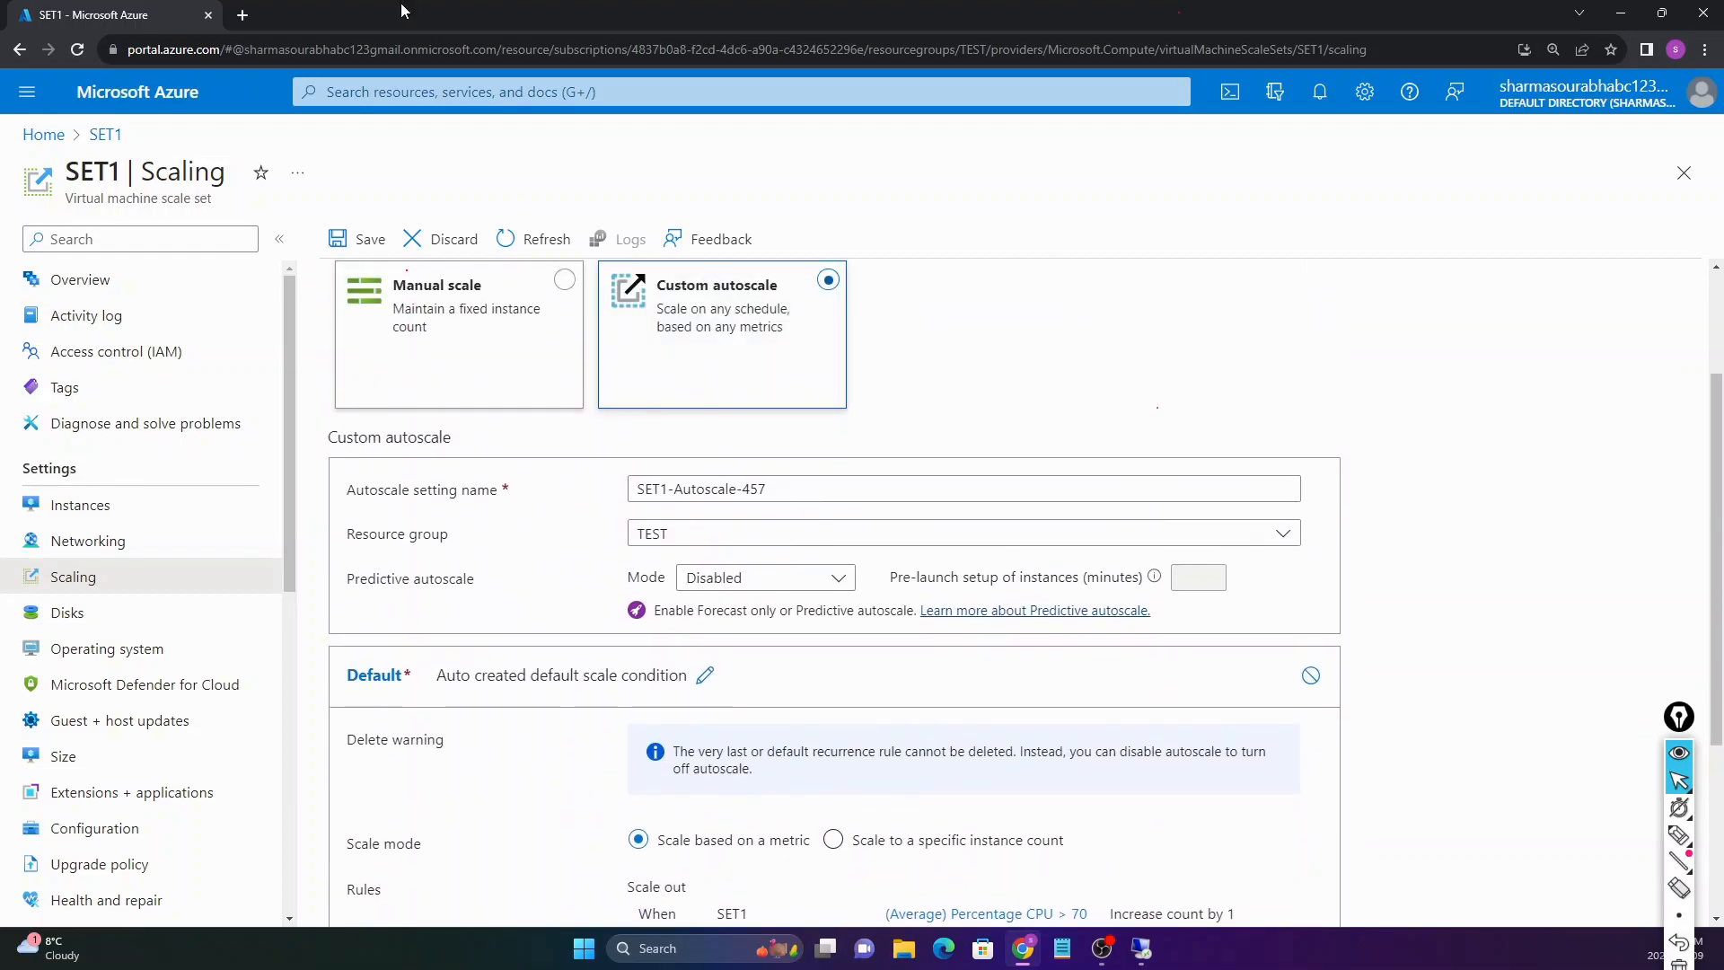
scroll(628, 629, "down", 3)
left_click_drag(340, 595, 609, 680)
left_click(580, 658)
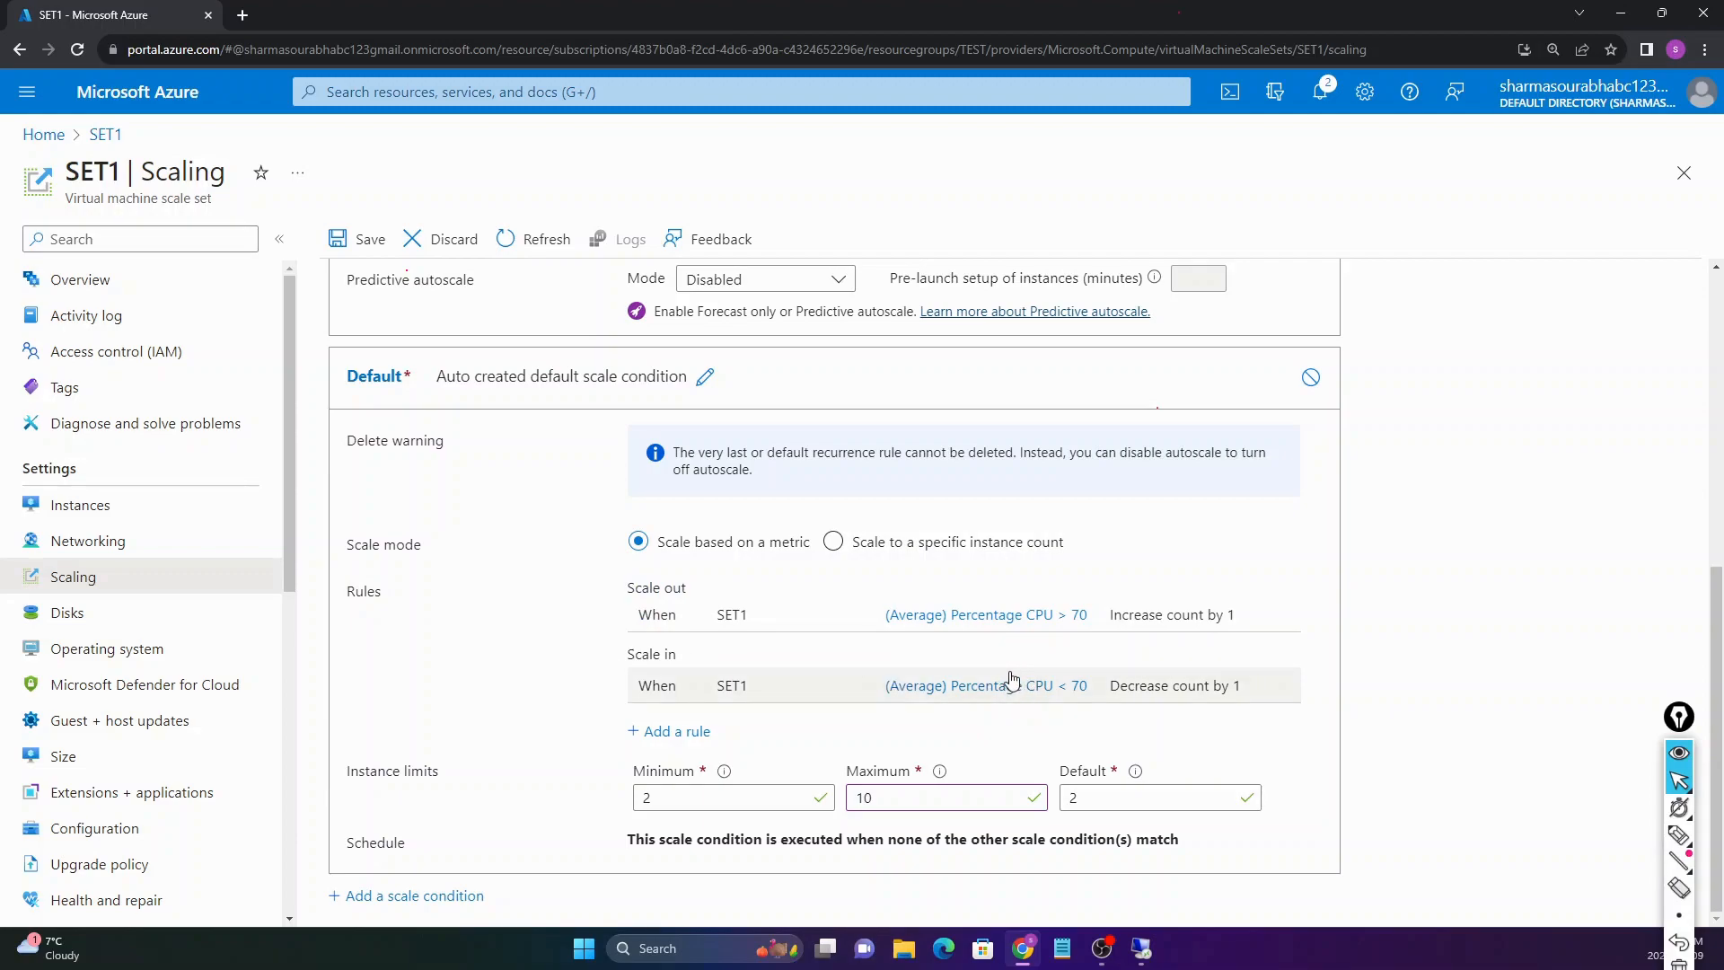
scroll(539, 611, "up", 4)
Step: Confirm the Instances list shows two instances, select SET1_1, then go back to Scaling
left_click(115, 517)
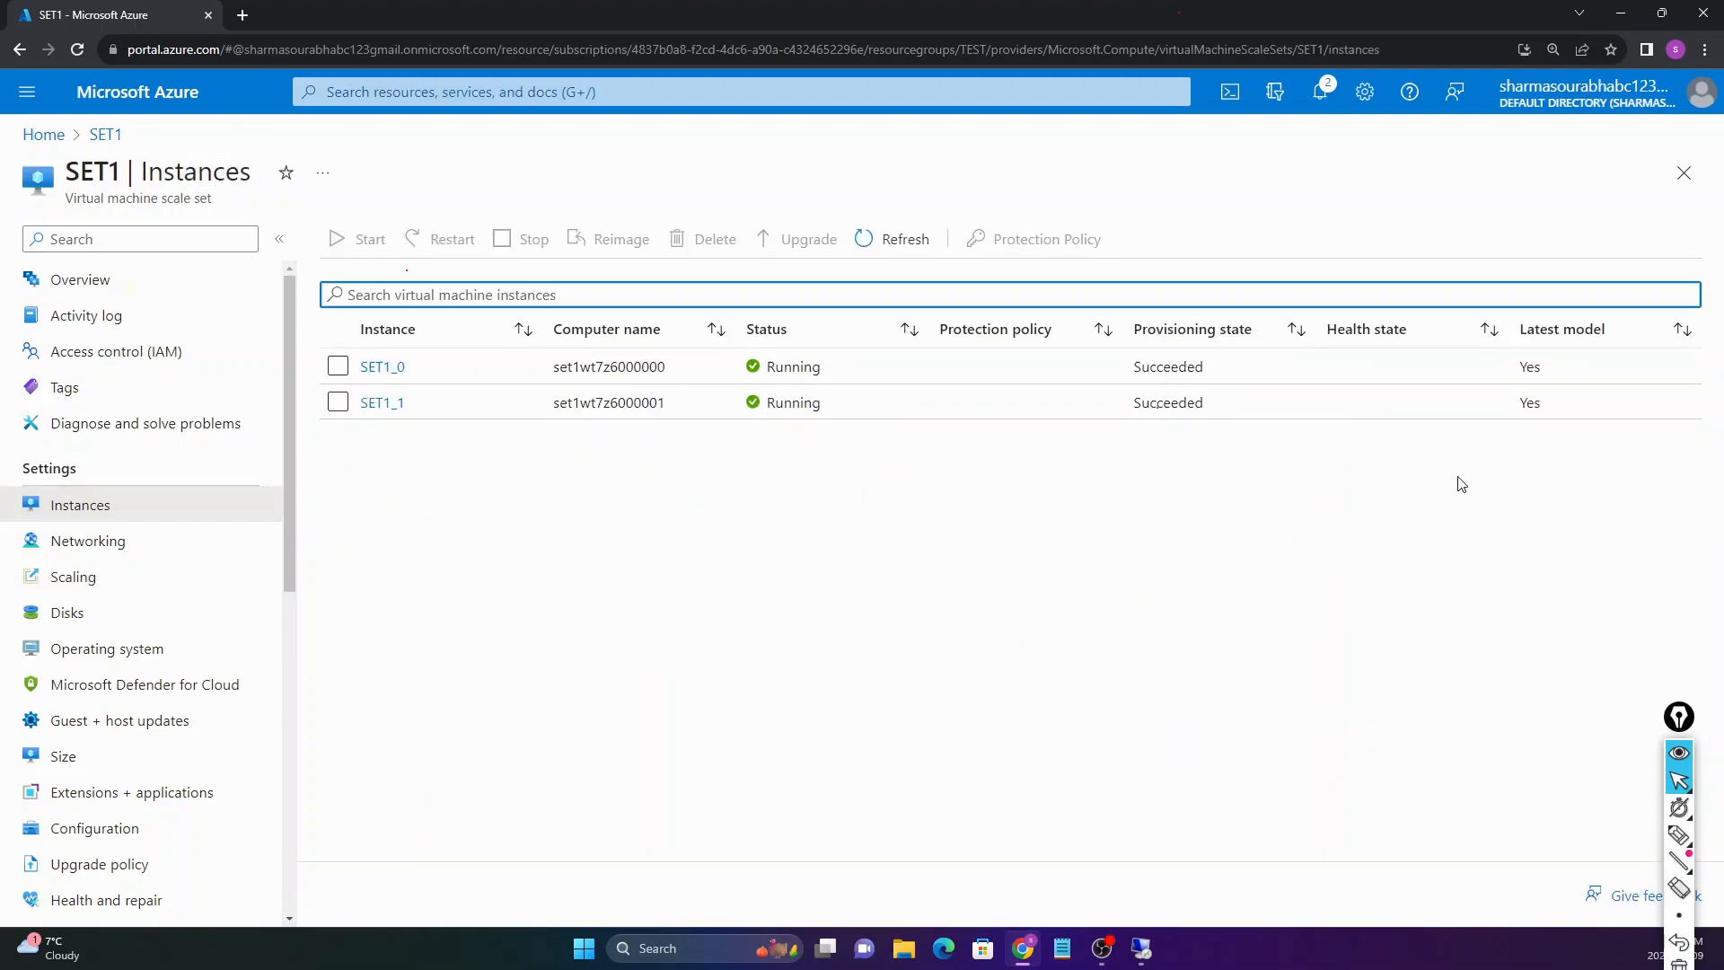
left_click_drag(1608, 454, 506, 487)
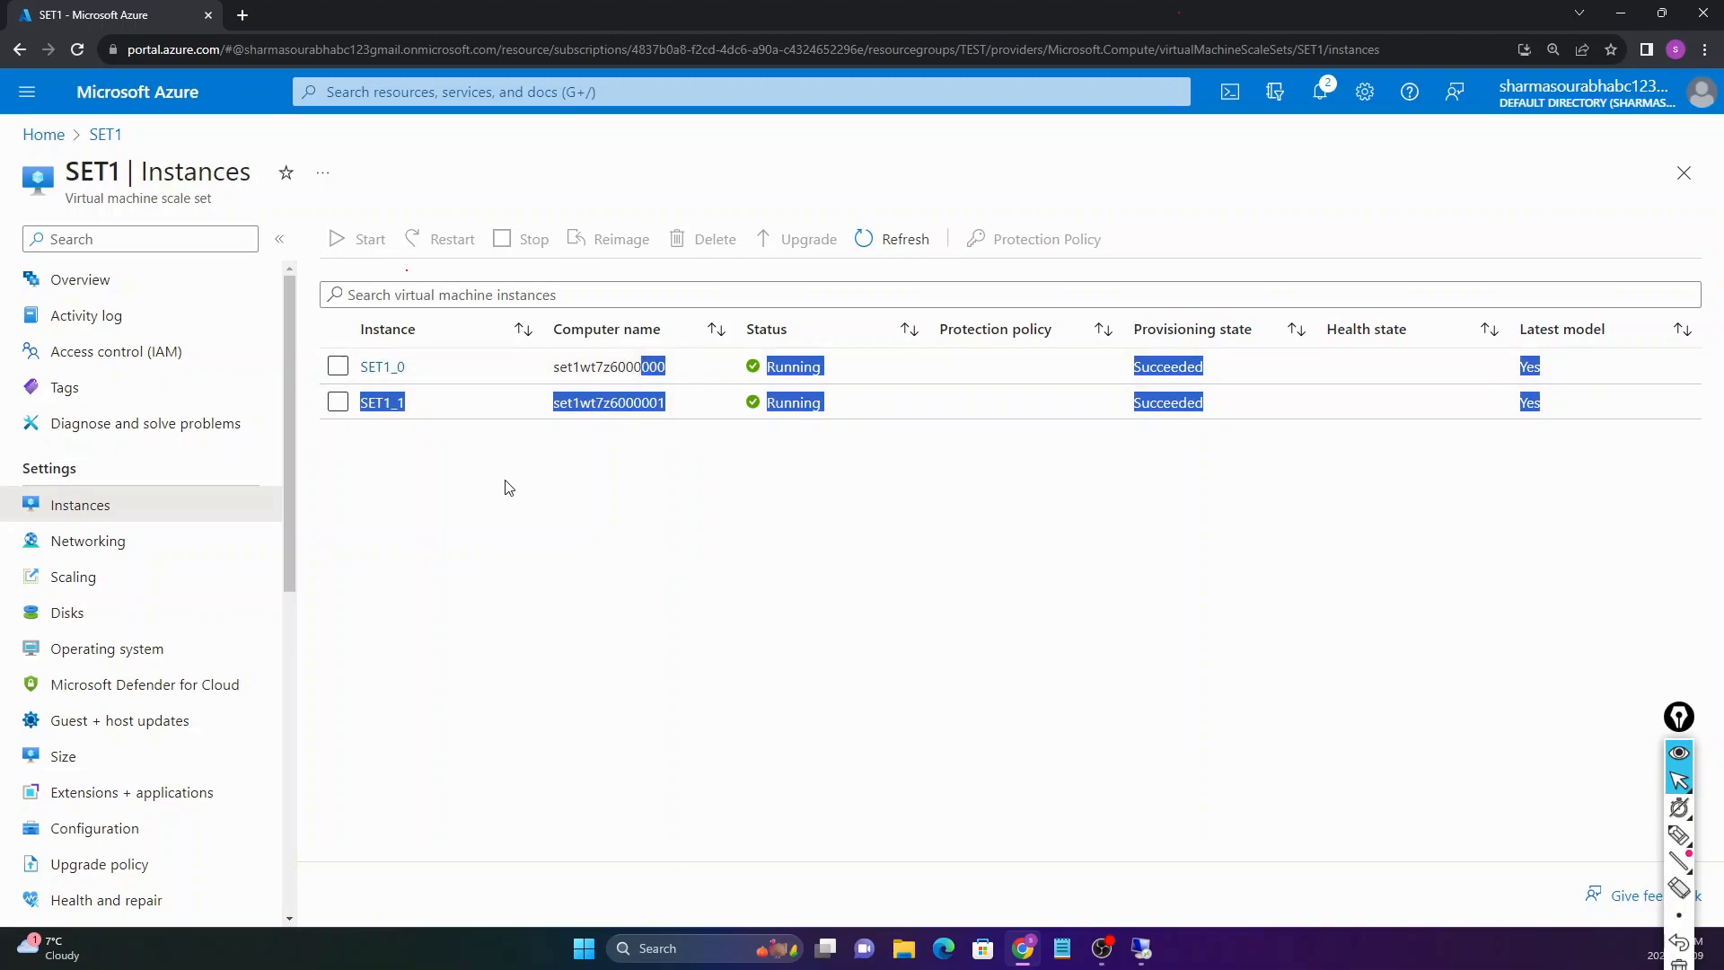
left_click(505, 488)
left_click(337, 402)
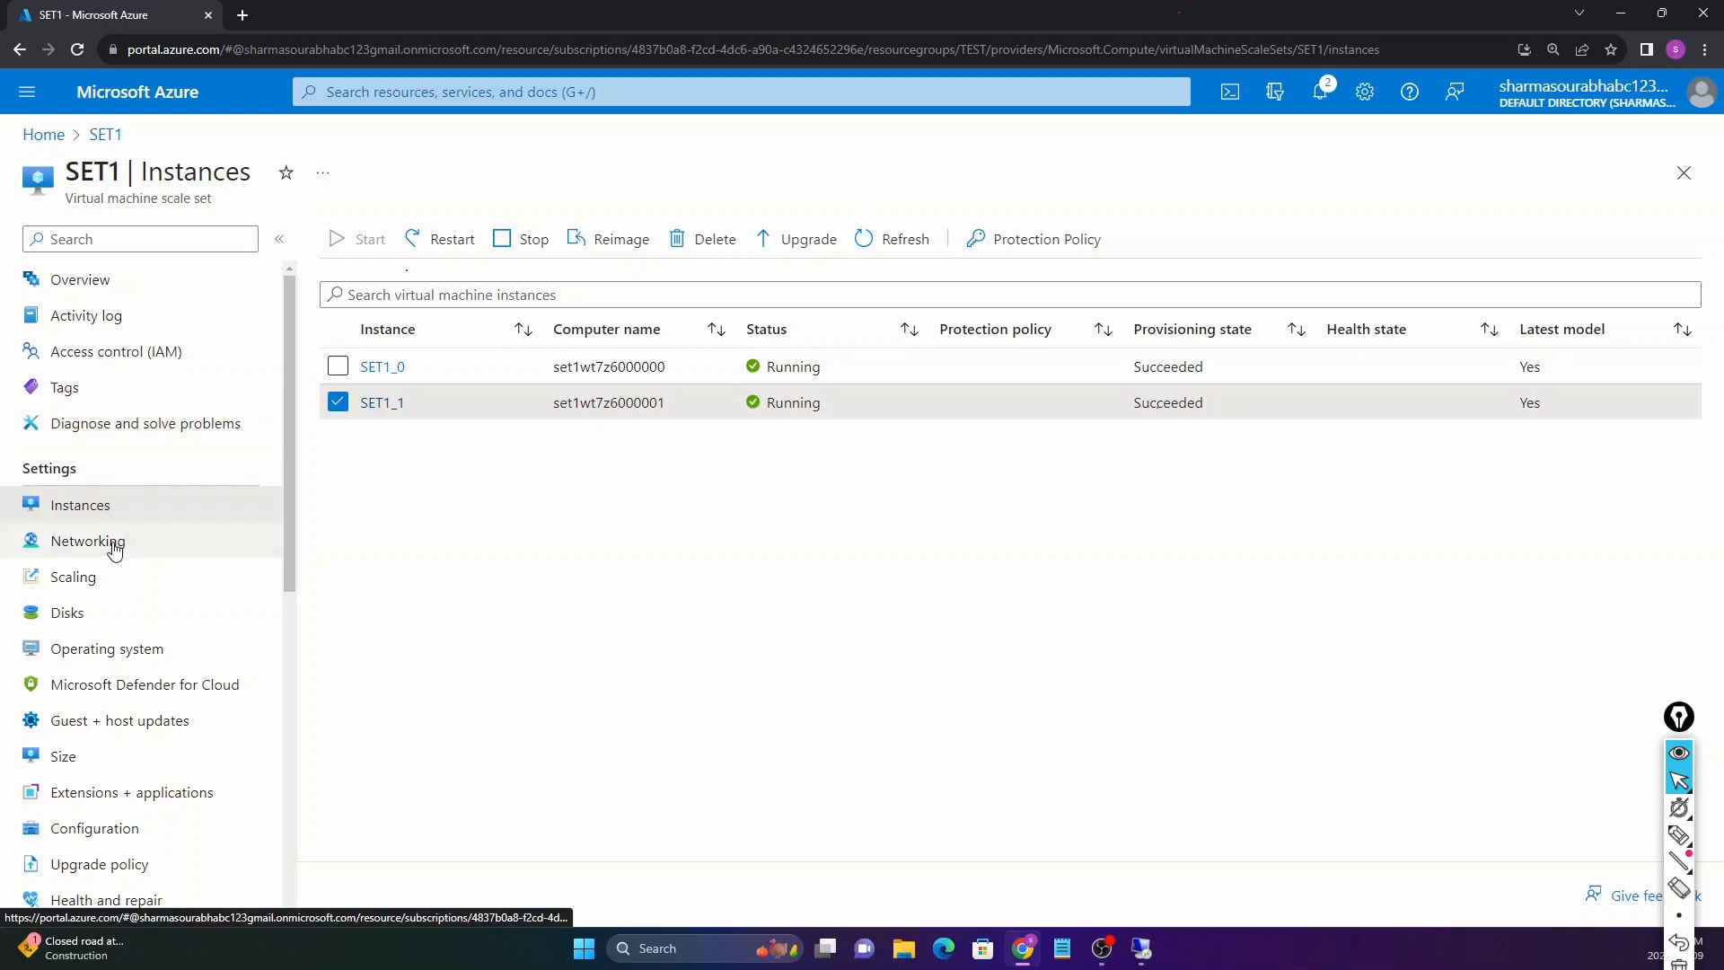
left_click(96, 577)
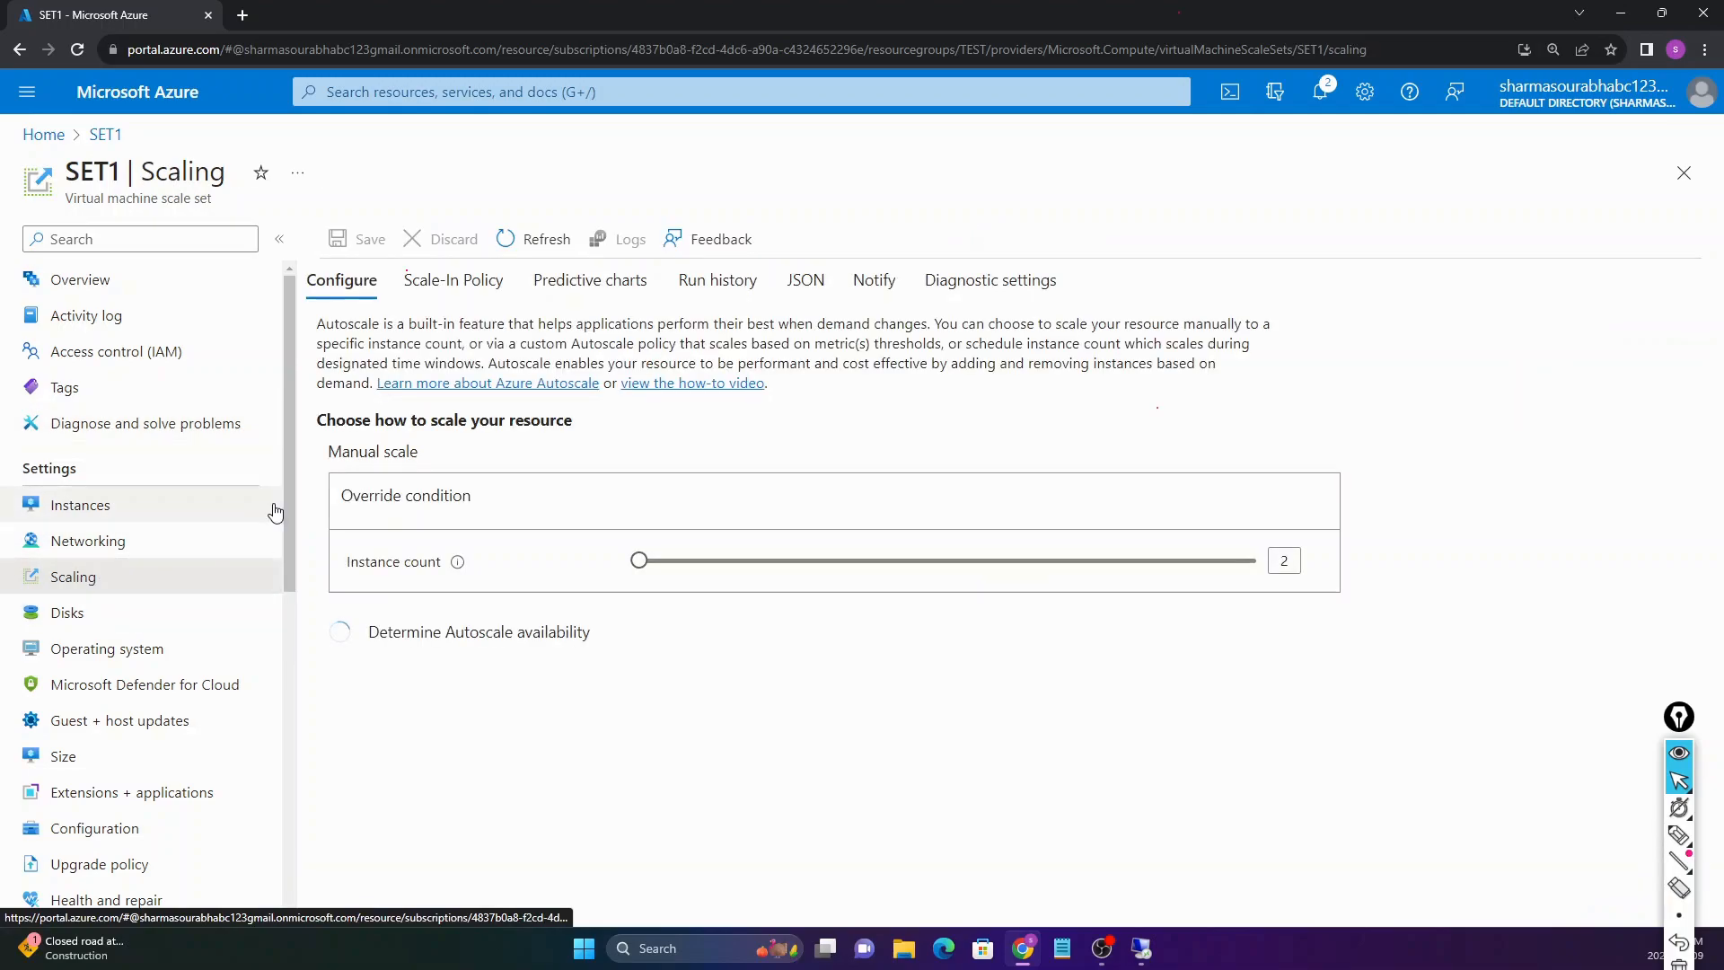